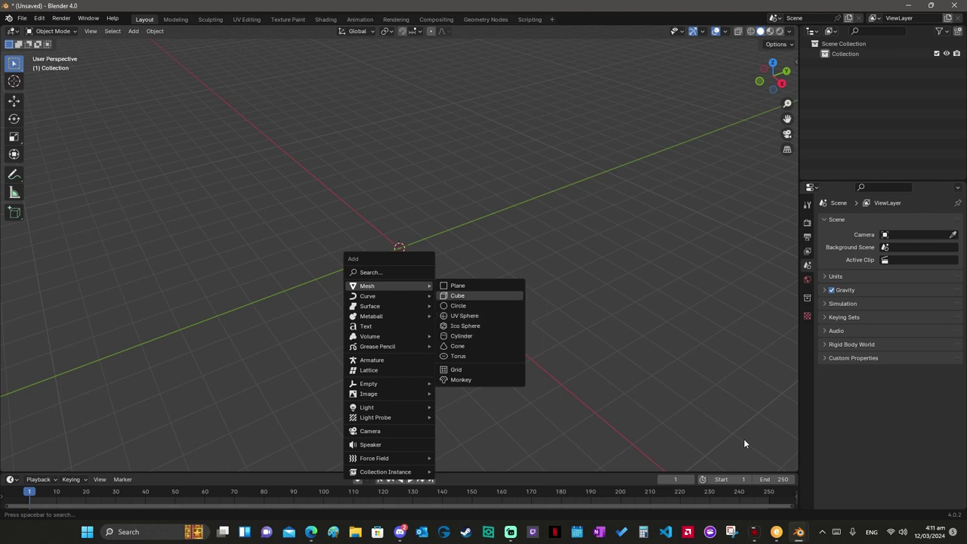
{"action": "key", "text": "Up"}
Step: Switch the scene's unit system to Imperial, discarding a first test plane
{"action": "key", "text": "Return"}
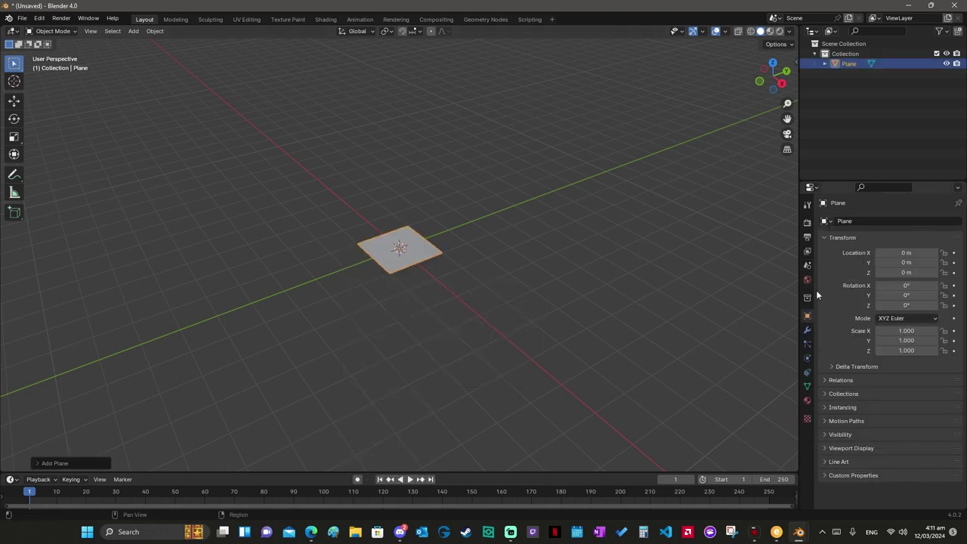
{"action": "key", "text": "Delete"}
{"action": "left_click", "coordinate": [835, 276]}
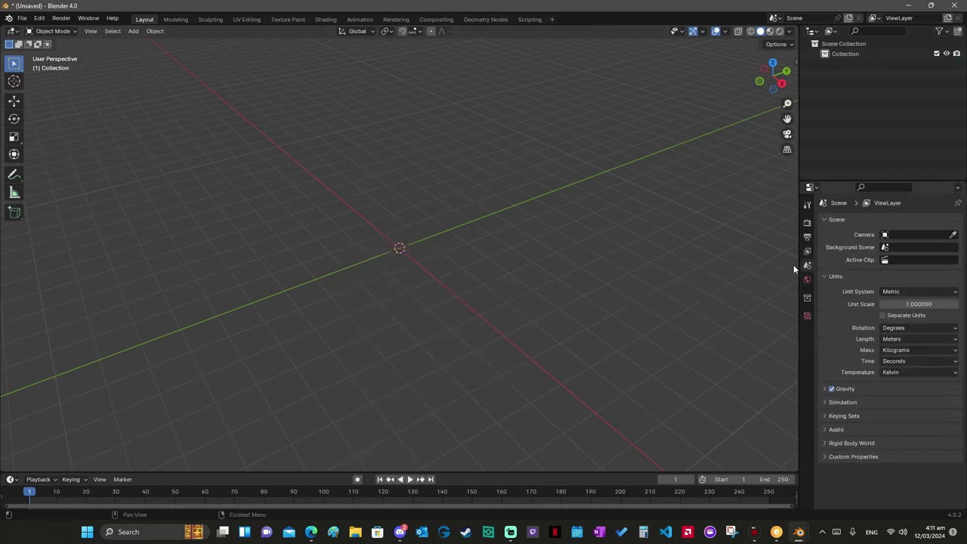
{"action": "left_click", "coordinate": [908, 293]}
{"action": "left_click", "coordinate": [900, 298]}
Step: Add a new plane and scale it to 10.255 along X
{"action": "key", "text": "shift+a"}
{"action": "key", "text": "Return"}
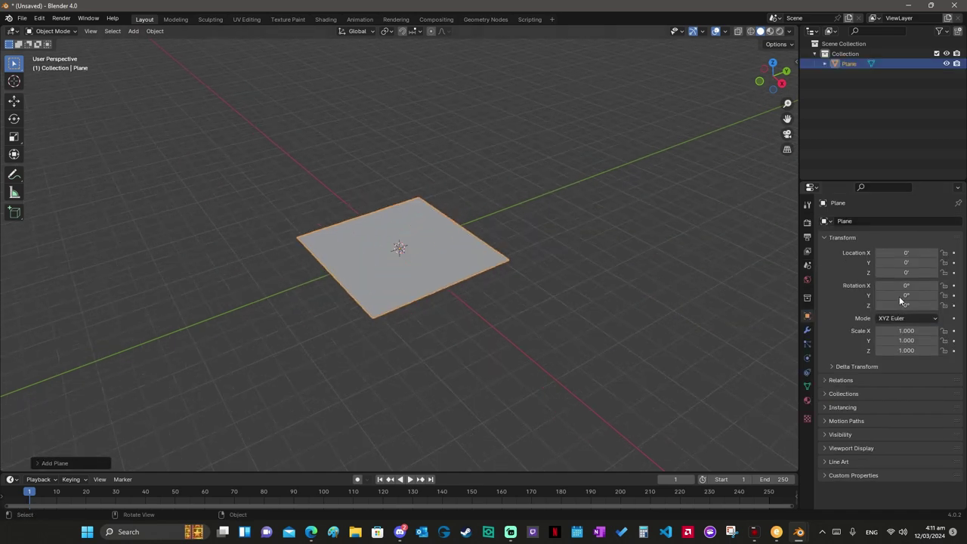
{"action": "left_click", "coordinate": [10, 138]}
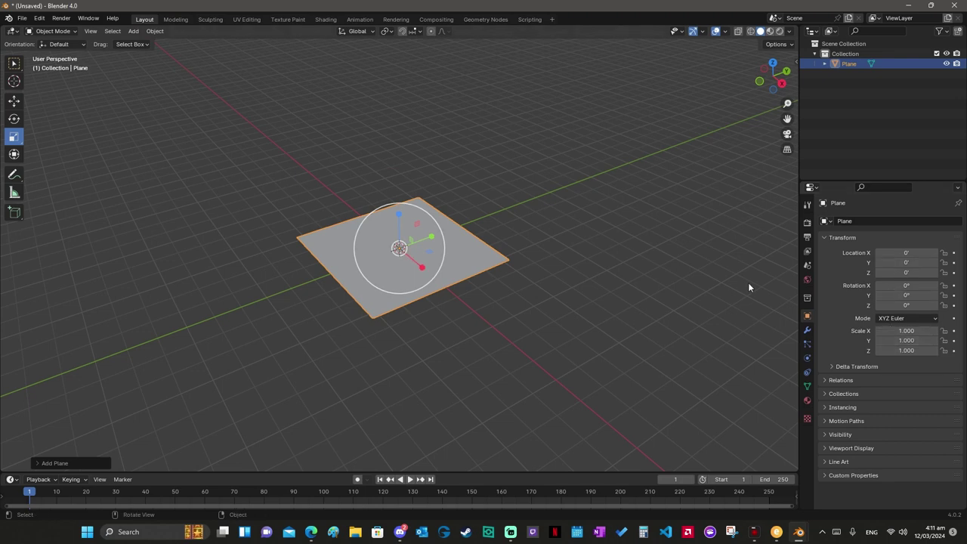
{"action": "key", "text": "s"}
{"action": "key", "text": "x"}
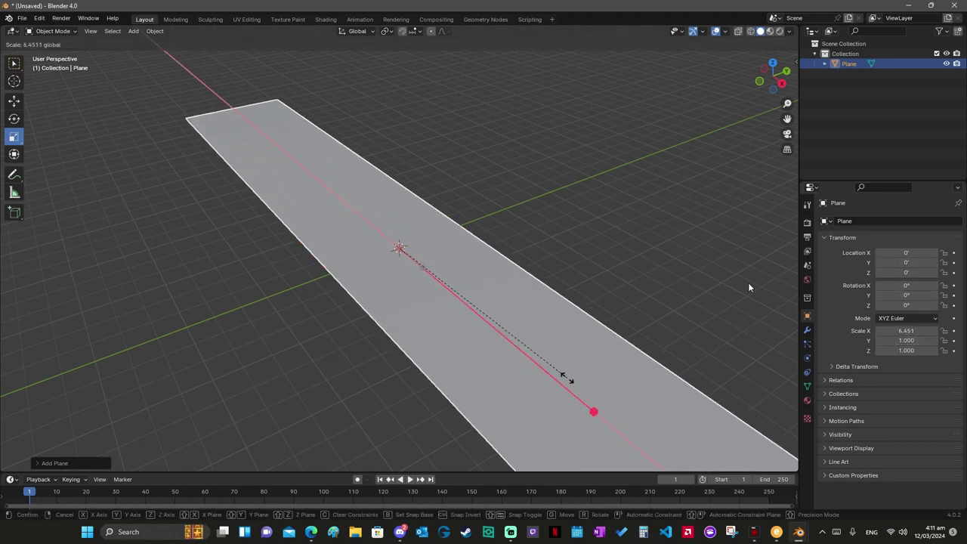
{"action": "left_click", "coordinate": [591, 397]}
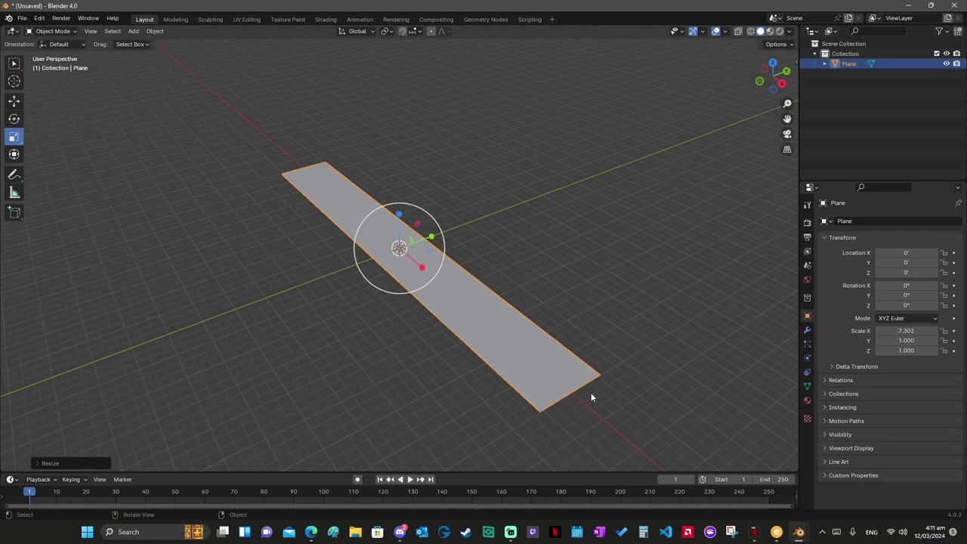
{"action": "key", "text": "s"}
{"action": "key", "text": "x"}
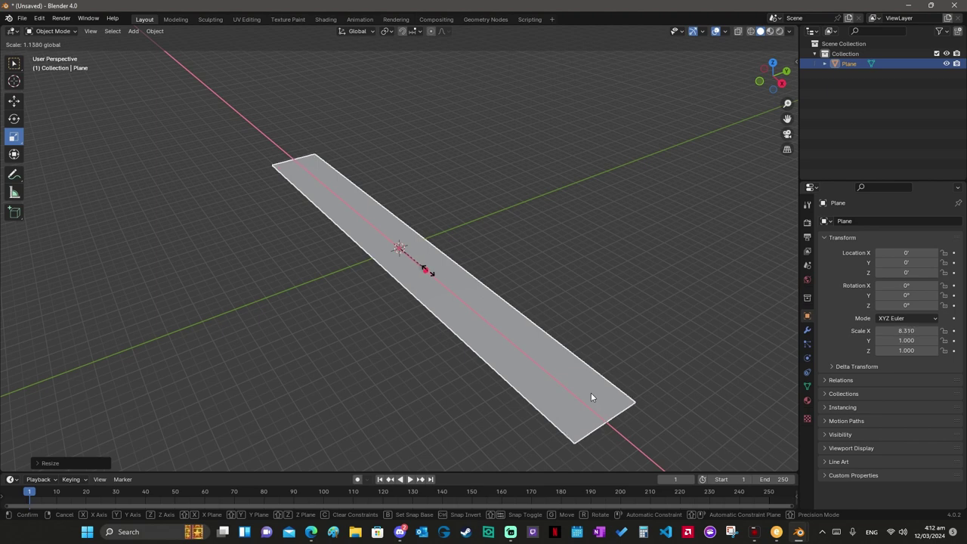
{"action": "type", "text": "41"}
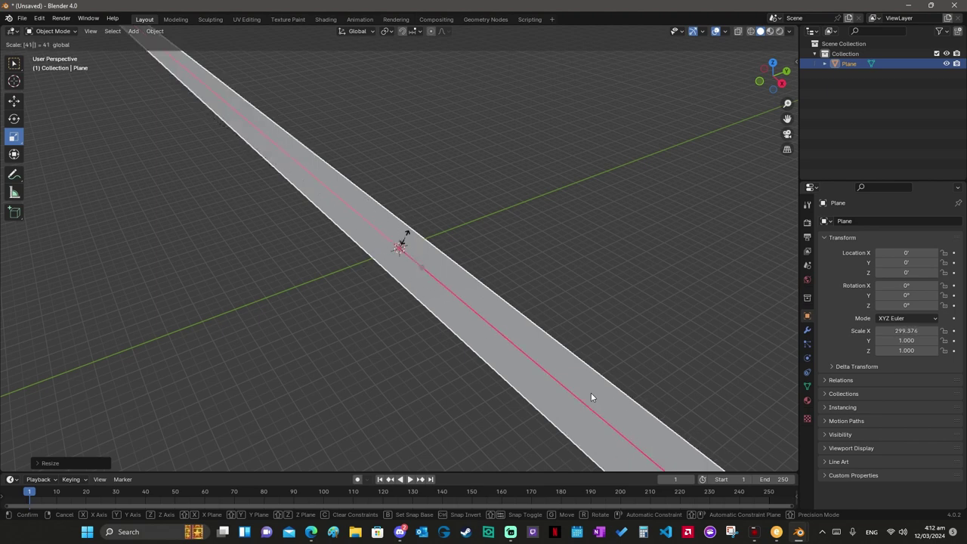
{"action": "key", "text": "Escape"}
{"action": "key", "text": "s"}
{"action": "key", "text": "x"}
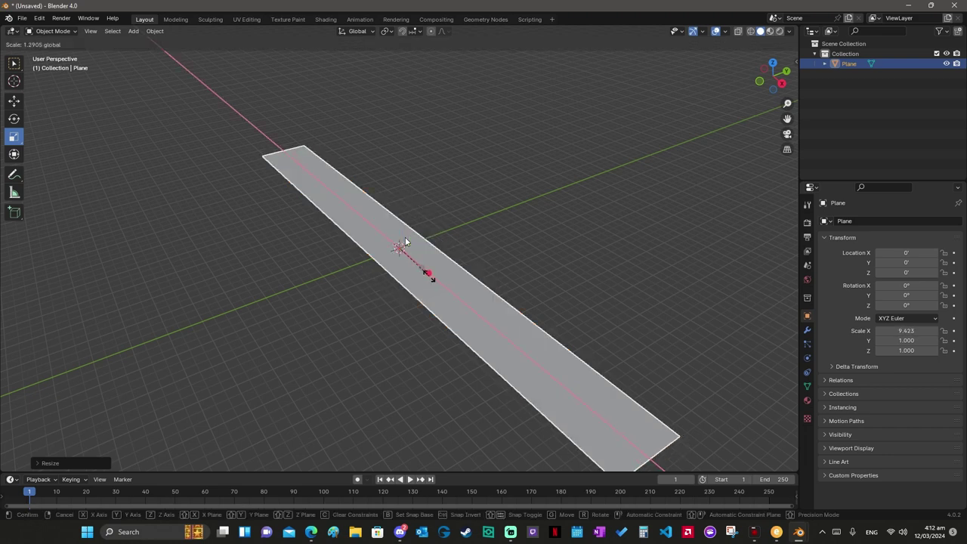
{"action": "left_click", "coordinate": [432, 281]}
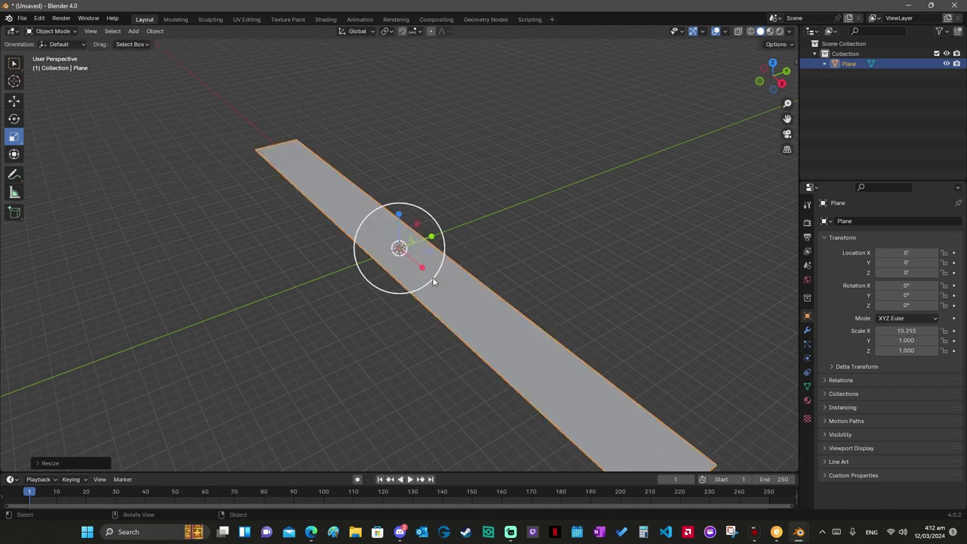
Step: Scale the plane to 20 along Y
{"action": "scroll", "coordinate": [433, 281], "scroll_direction": "down", "scroll_amount": 3}
{"action": "scroll", "coordinate": [432, 281], "scroll_direction": "down", "scroll_amount": 7}
{"action": "scroll", "coordinate": [432, 281], "scroll_direction": "up", "scroll_amount": 1}
{"action": "key", "text": "s"}
{"action": "key", "text": "y"}
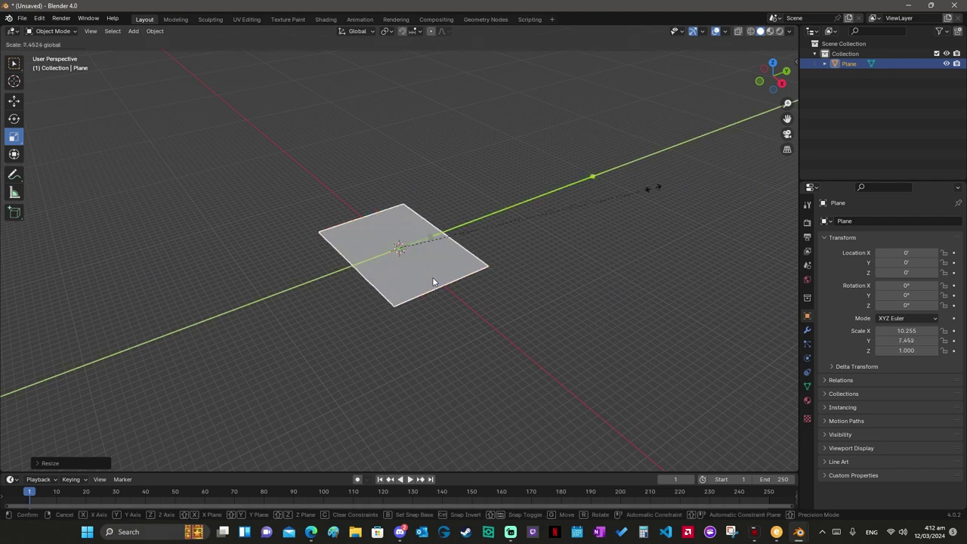
{"action": "type", "text": "20"}
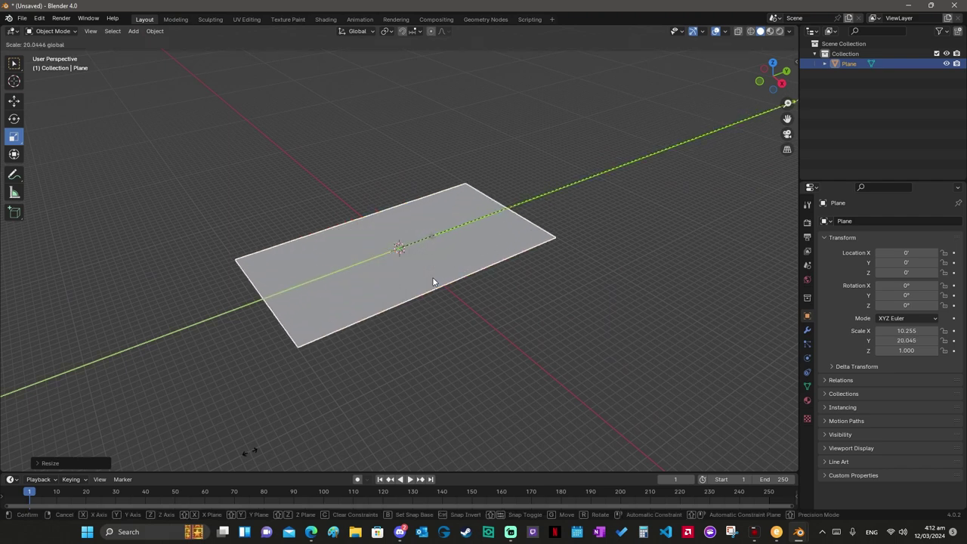
{"action": "key", "text": "Return"}
{"action": "middle_click_drag", "start_coordinate": [141, 520], "coordinate": [140, 520]}
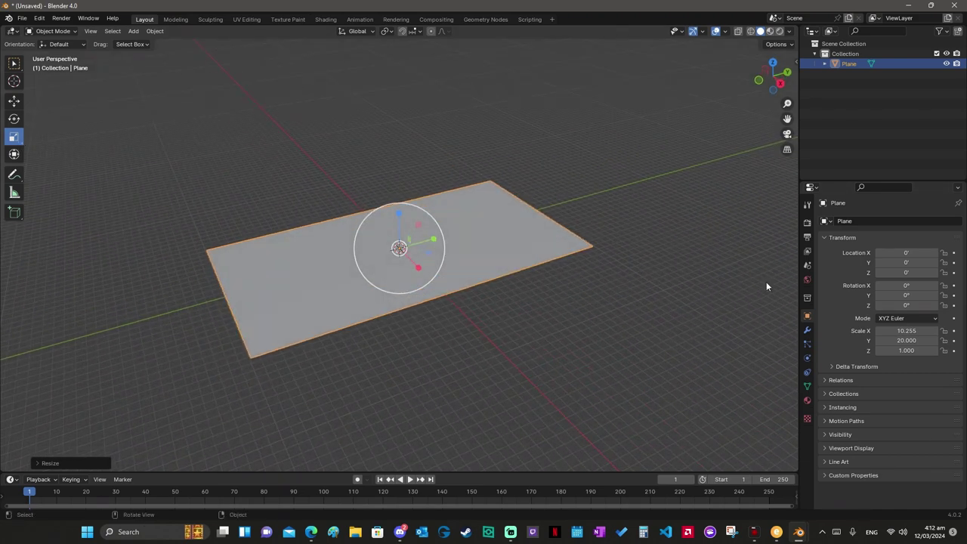
Step: Add a Solidify modifier to the plane and set its thickness to about 0.2 feet
{"action": "left_click", "coordinate": [807, 330]}
{"action": "left_click", "coordinate": [895, 221]}
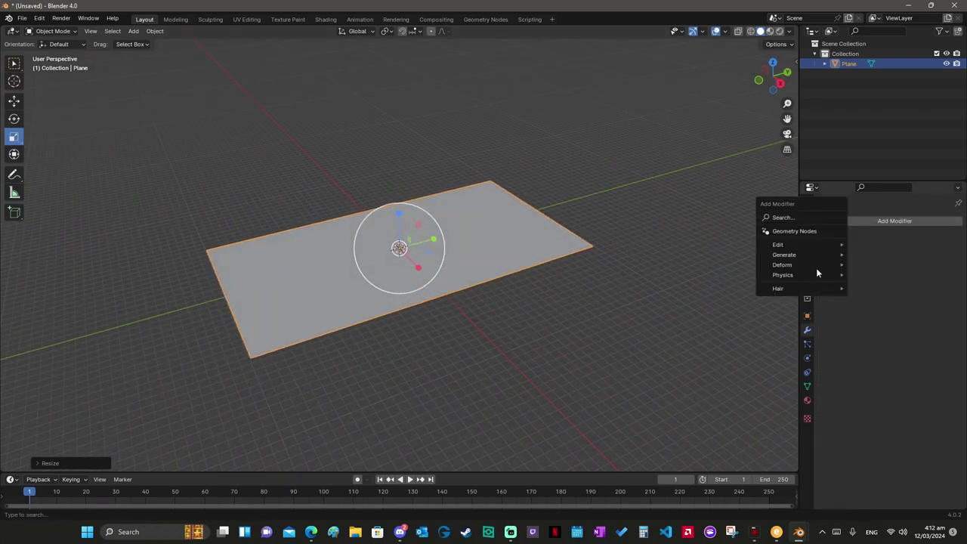
{"action": "left_click", "coordinate": [873, 375]}
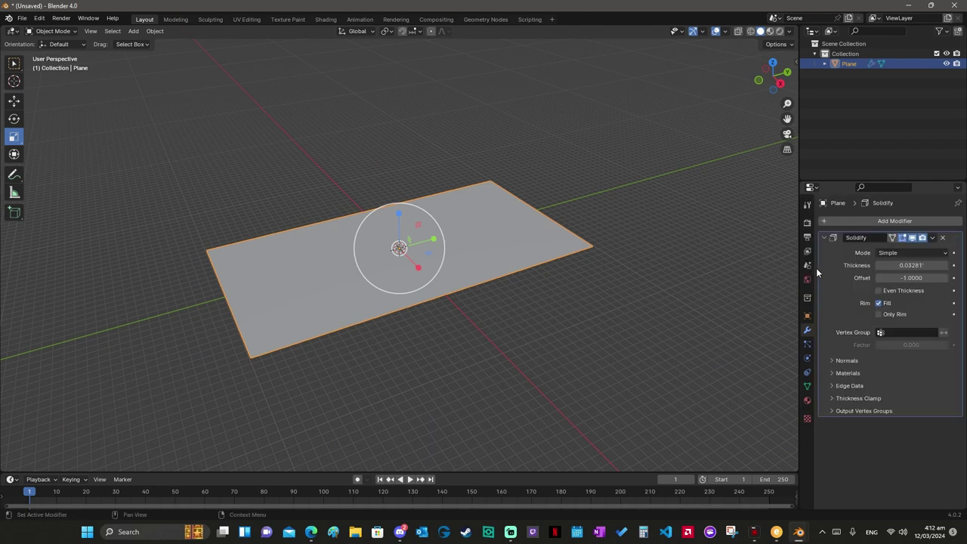
{"action": "left_click", "coordinate": [901, 266]}
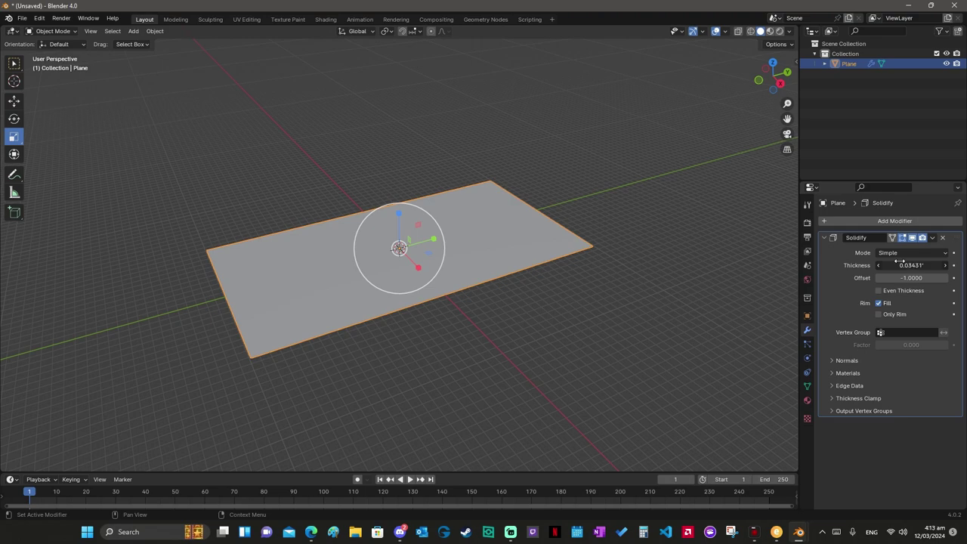
{"action": "middle_click_drag", "start_coordinate": [900, 260], "coordinate": [873, 279]}
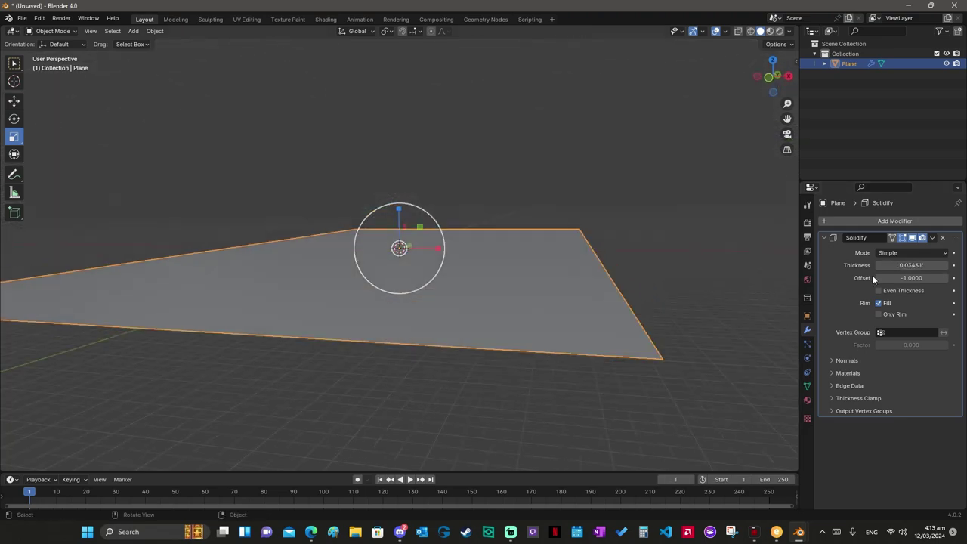
{"action": "mouse_move", "coordinate": [891, 265]}
{"action": "left_mouse_down"}
{"action": "mouse_move", "coordinate": [907, 265]}
{"action": "mouse_move", "coordinate": [891, 266]}
{"action": "left_mouse_up"}
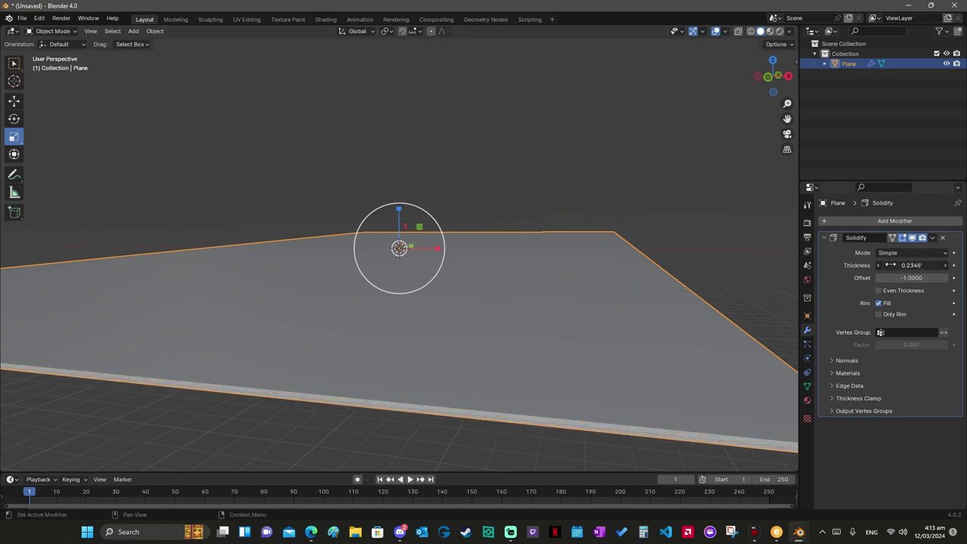
{"action": "left_click_drag", "start_coordinate": [891, 265], "coordinate": [891, 266]}
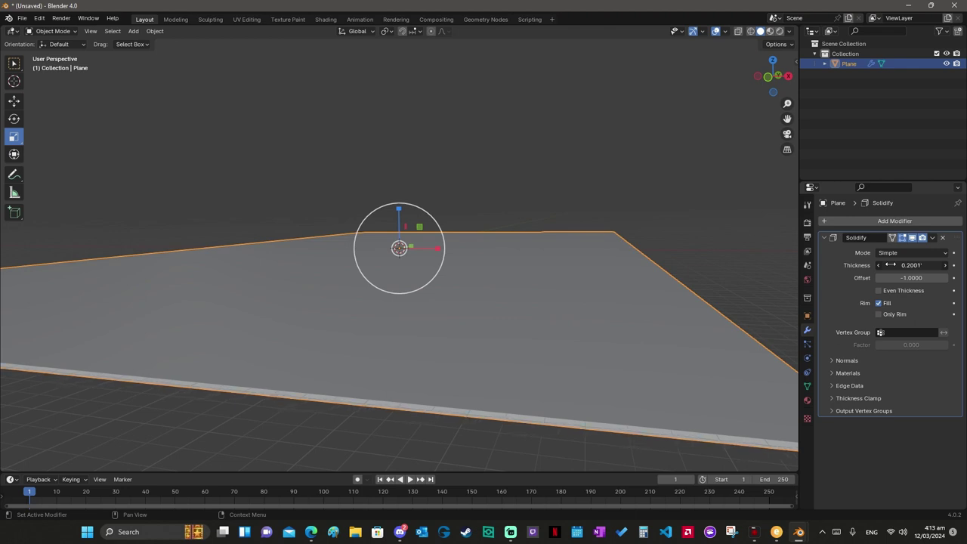
{"action": "middle_click_drag", "start_coordinate": [892, 265], "coordinate": [919, 277]}
Step: Create a new material for the plane and start Principled Texture Setup in the Shading workspace
{"action": "left_click", "coordinate": [808, 400]}
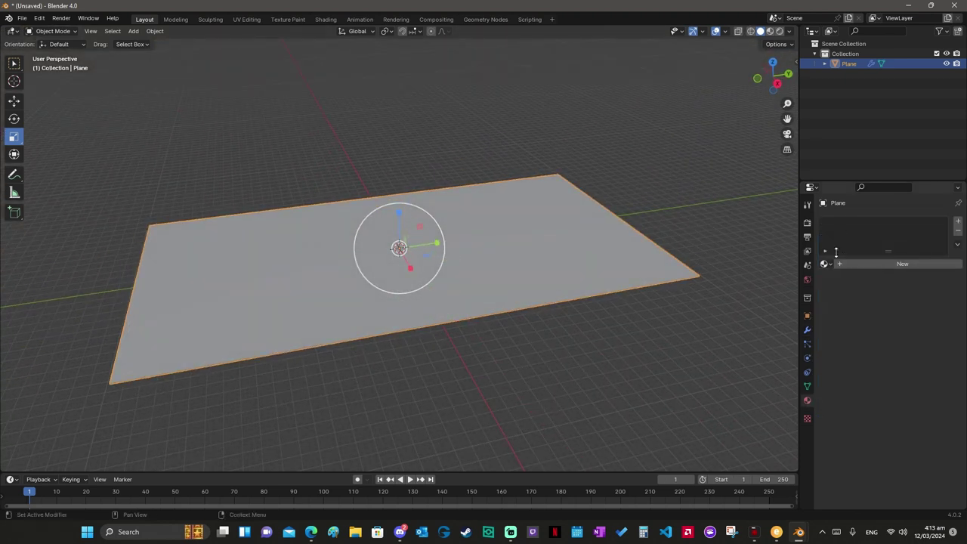
{"action": "left_click", "coordinate": [903, 264]}
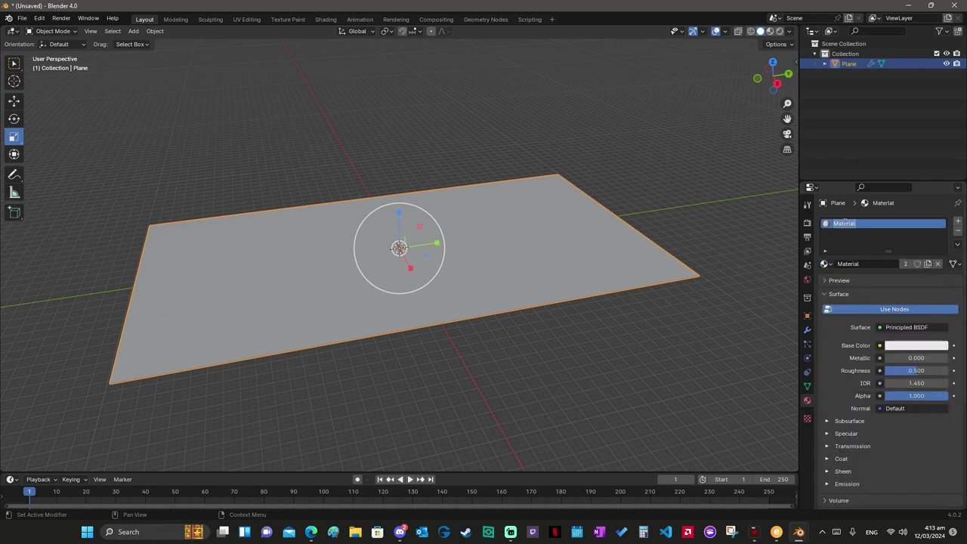
{"action": "type", "text": "Shingles"}
{"action": "left_click", "coordinate": [326, 19]}
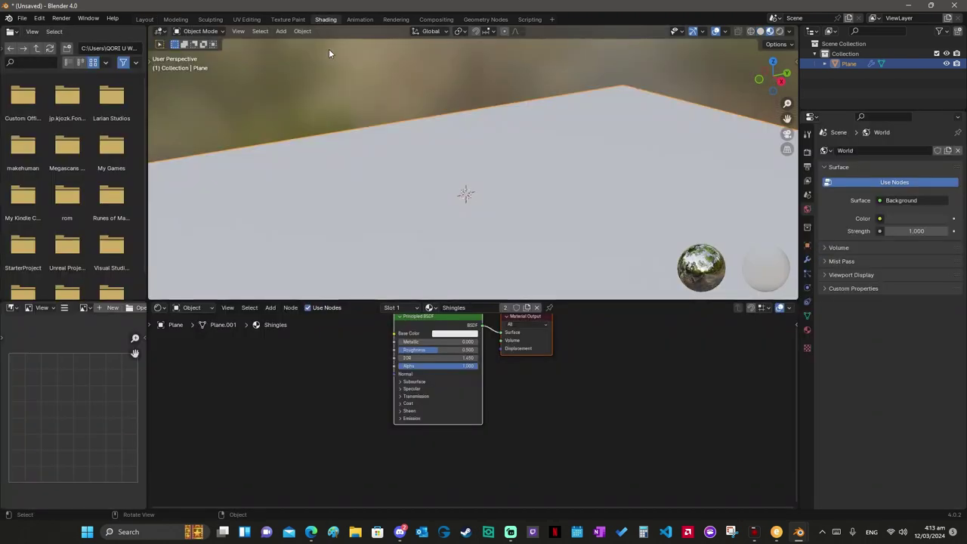
{"action": "key", "text": "Home"}
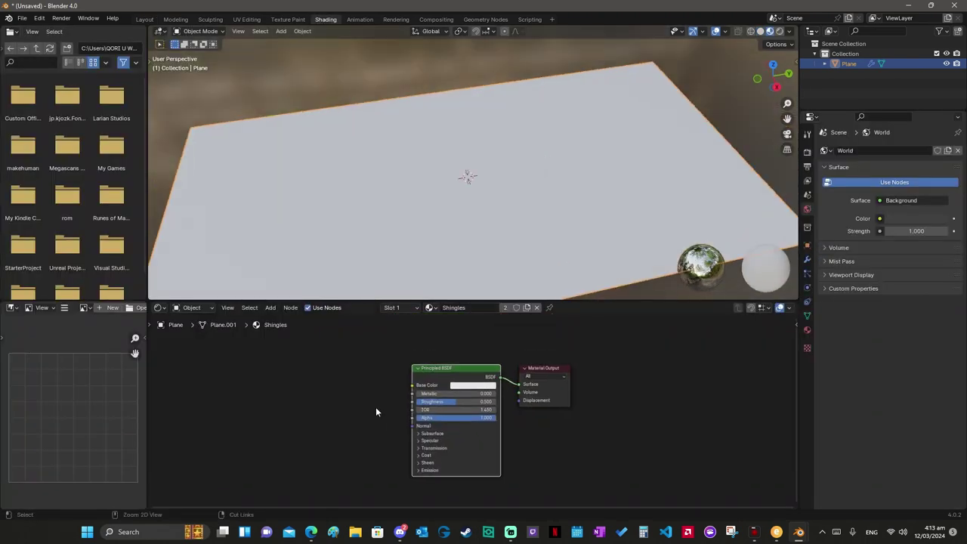
{"action": "key", "text": "ctrl+shift+t"}
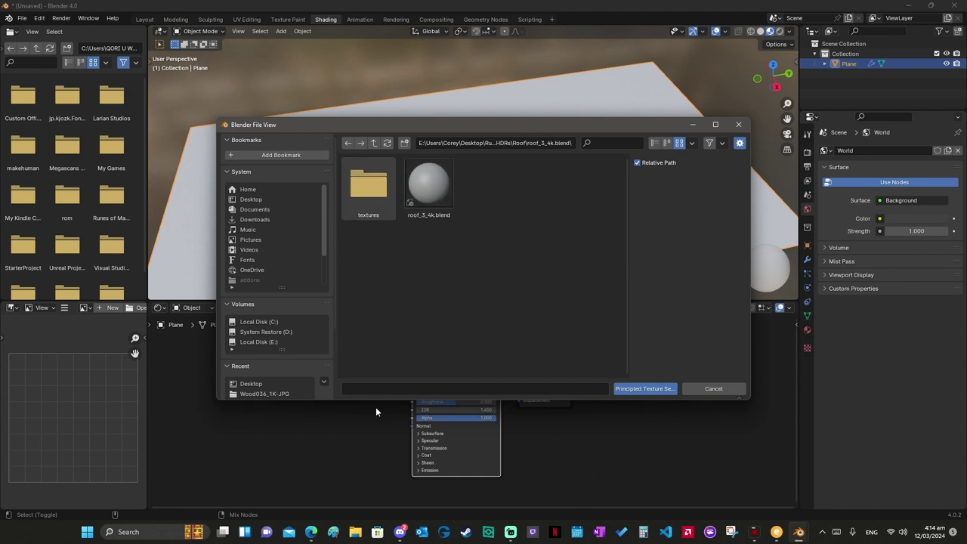
Step: Browse the roof texture folders, checking roof_07, roof_09_4k and ceramic roof 01
{"action": "left_click", "coordinate": [378, 150]}
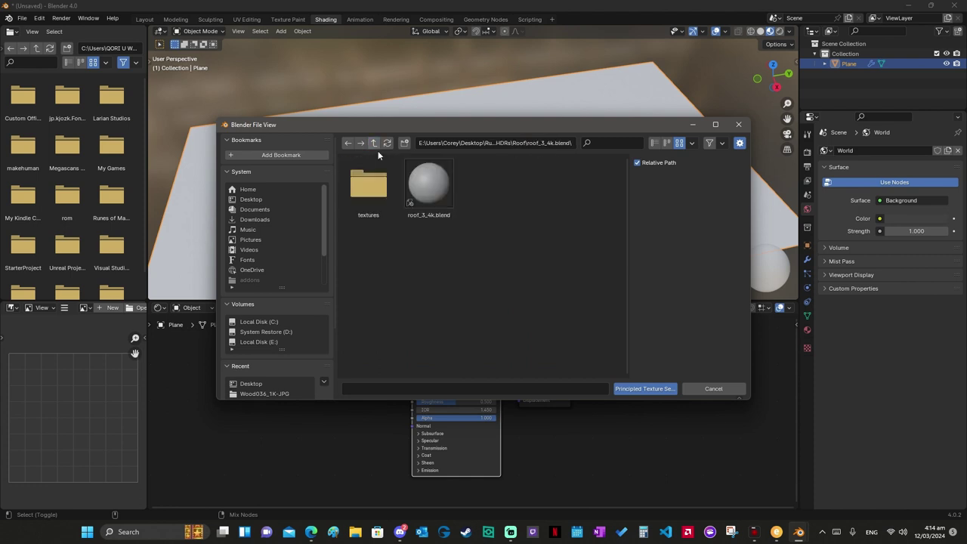
{"action": "left_click", "coordinate": [378, 150]}
{"action": "double_click", "coordinate": [418, 168]}
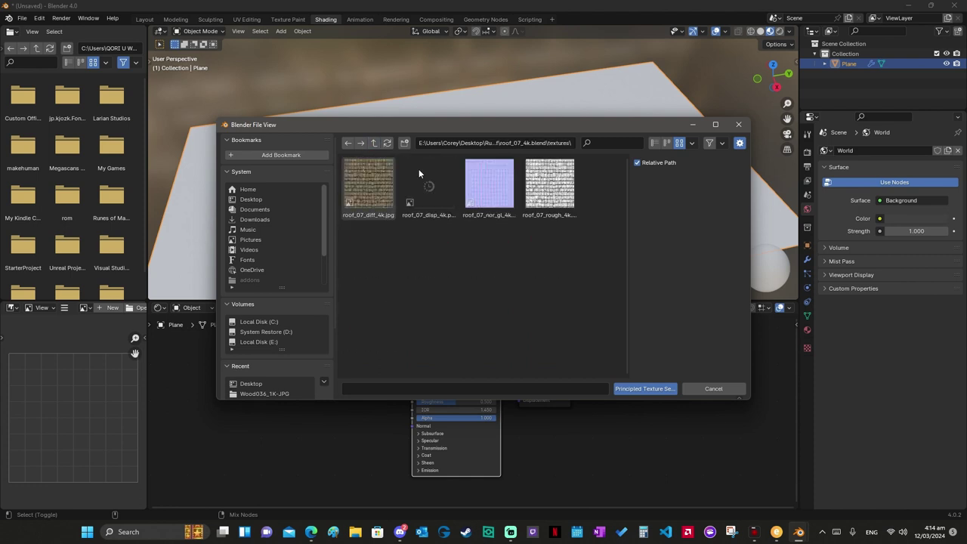
{"action": "left_click", "coordinate": [371, 148]}
{"action": "left_click", "coordinate": [372, 148]}
{"action": "double_click", "coordinate": [489, 173]}
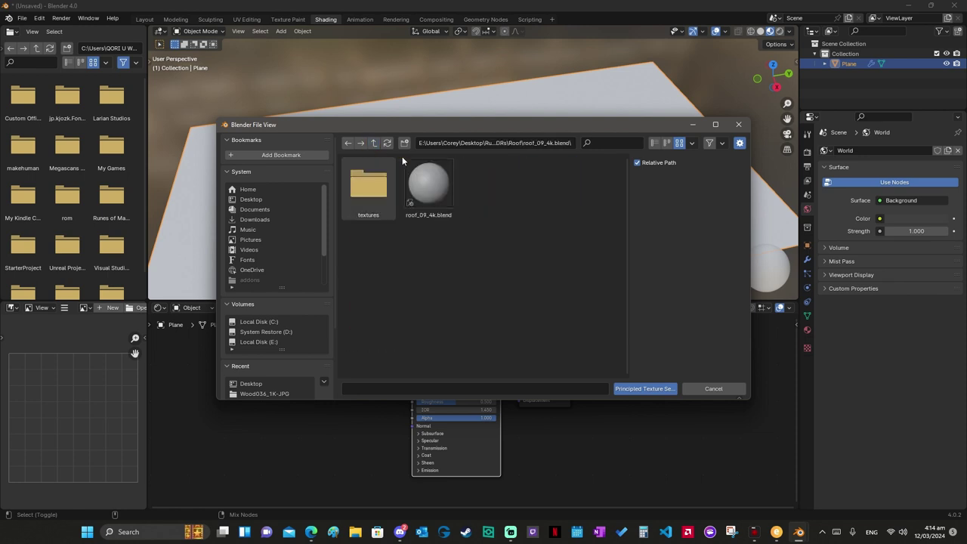
{"action": "double_click", "coordinate": [370, 184]}
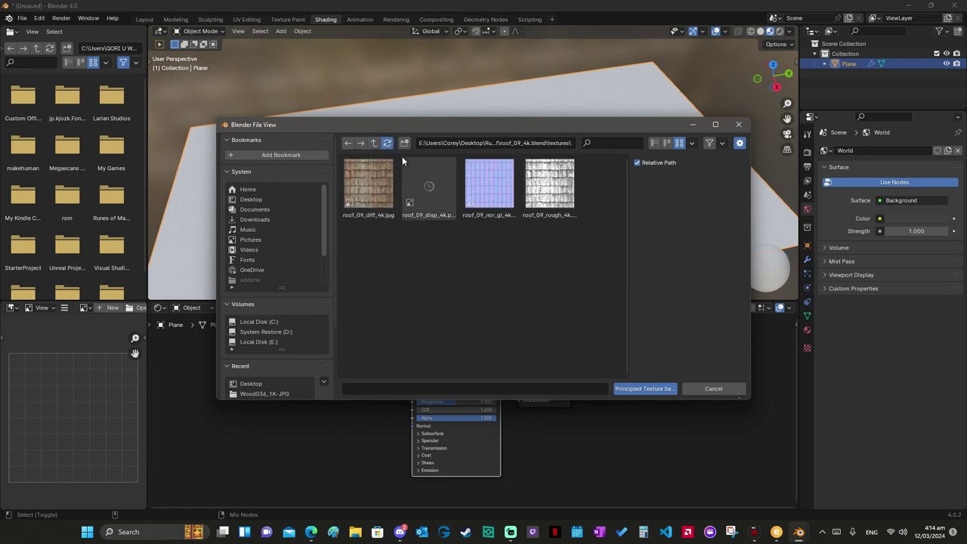
{"action": "left_click", "coordinate": [374, 143]}
{"action": "left_click", "coordinate": [373, 142]}
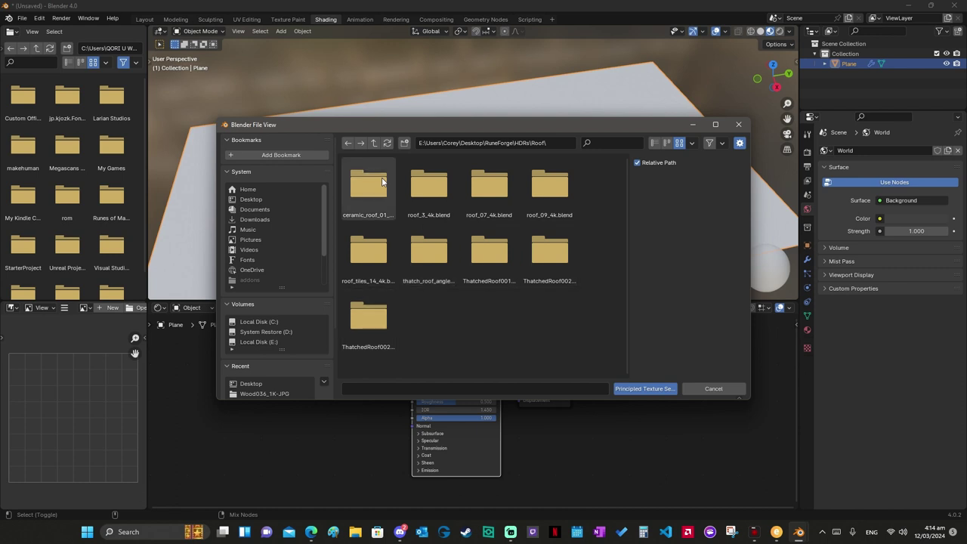
{"action": "double_click", "coordinate": [382, 181]}
{"action": "double_click", "coordinate": [383, 181]}
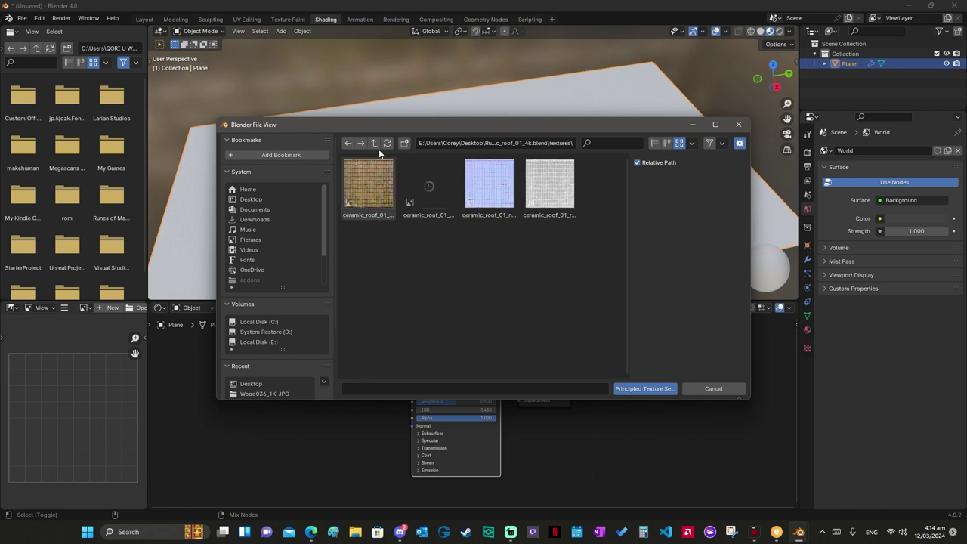
{"action": "left_click", "coordinate": [373, 143]}
{"action": "left_click", "coordinate": [373, 142]}
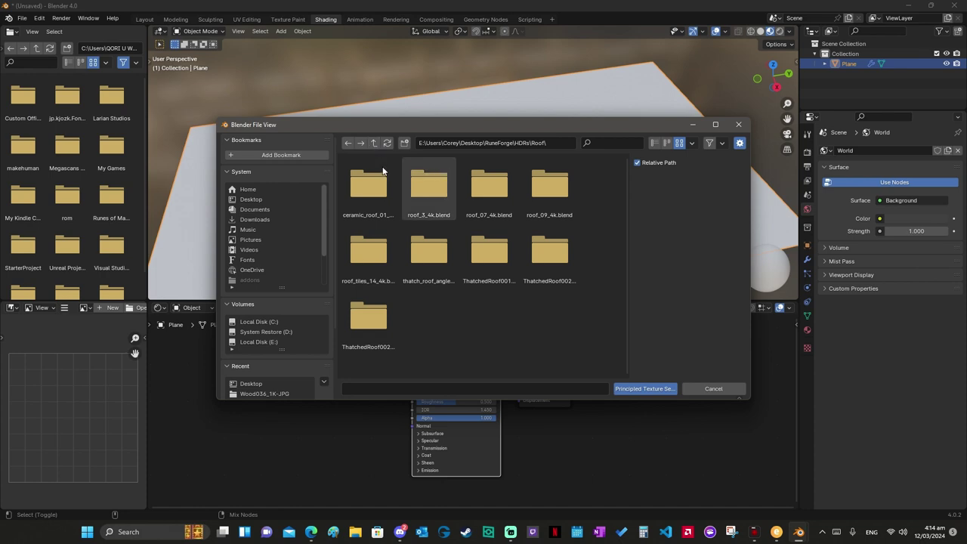
Step: Select and load the four roof_3 images from roof_3_4k.blend's textures folder
{"action": "double_click", "coordinate": [429, 183]}
{"action": "double_click", "coordinate": [383, 171]}
{"action": "left_click_drag", "start_coordinate": [579, 238], "coordinate": [342, 157]}
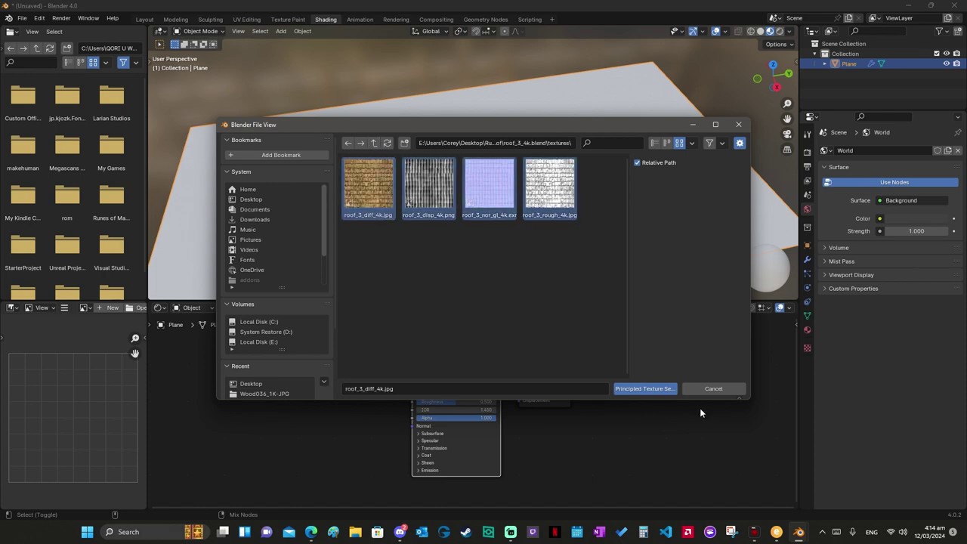
{"action": "left_click", "coordinate": [665, 388]}
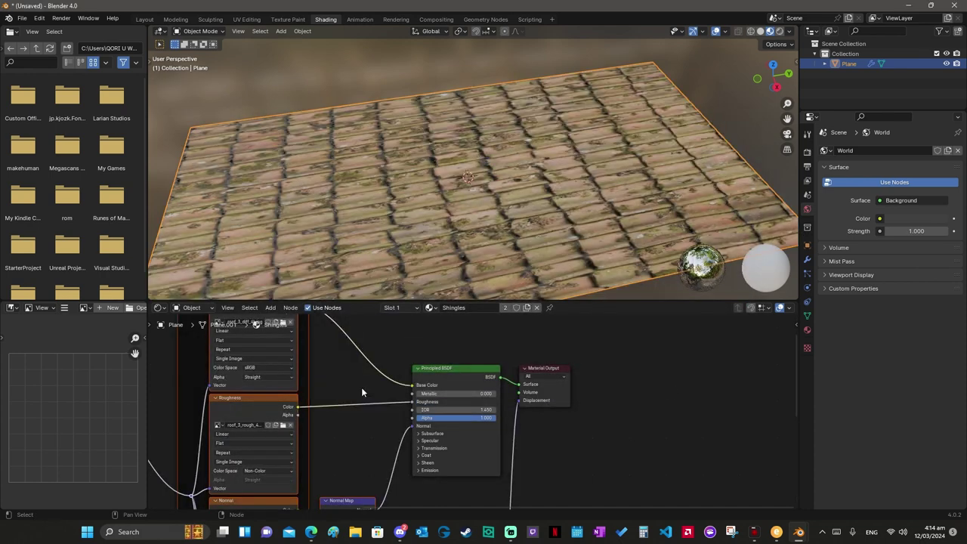
Step: Set the normal map strength to 10 and inspect the shingled roof from several angles
{"action": "middle_click_drag", "start_coordinate": [361, 507], "coordinate": [346, 371]}
{"action": "left_click_drag", "start_coordinate": [332, 401], "coordinate": [356, 401]}
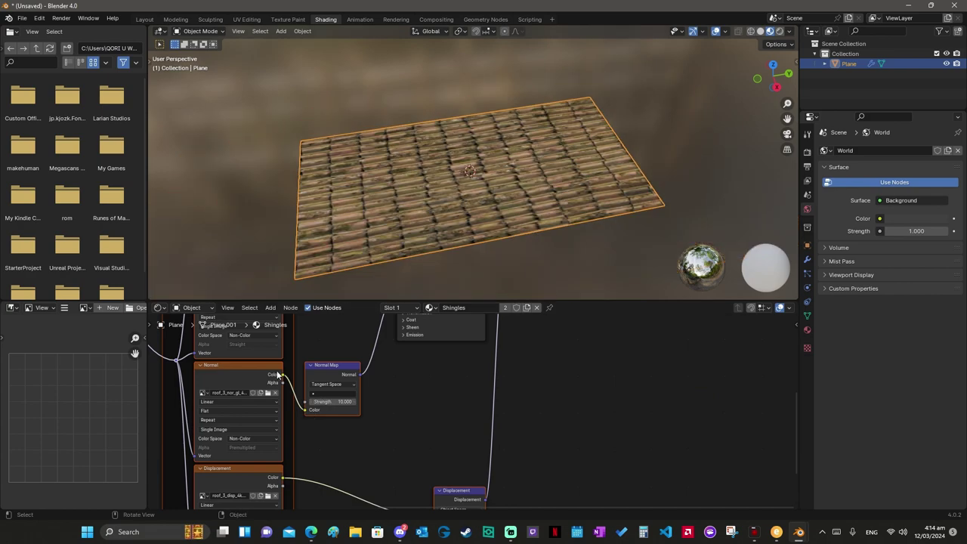
{"action": "middle_click_drag", "start_coordinate": [469, 226], "coordinate": [529, 227]}
{"action": "middle_click_drag", "start_coordinate": [469, 189], "coordinate": [424, 174]}
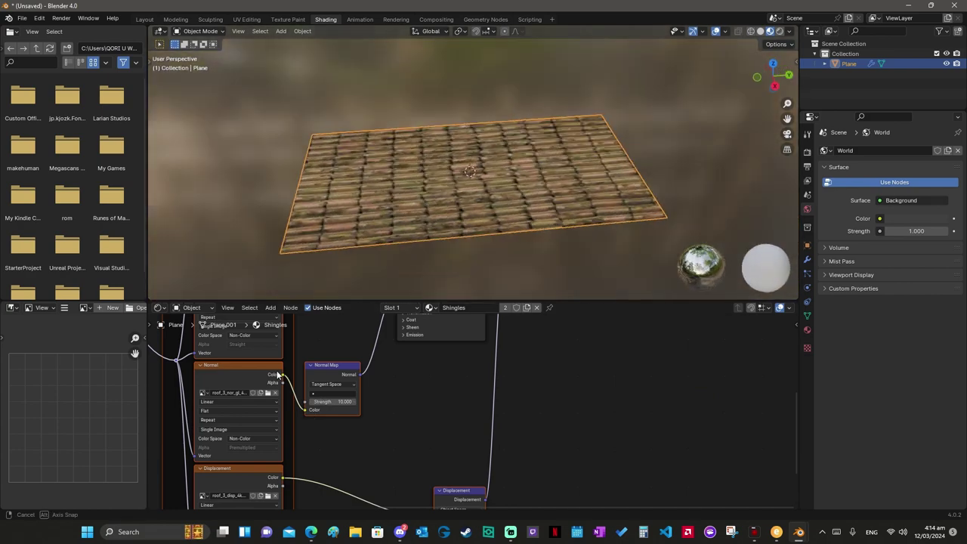
{"action": "middle_click_drag", "start_coordinate": [277, 371], "coordinate": [438, 313]}
{"action": "scroll", "coordinate": [438, 313], "scroll_direction": "down", "scroll_amount": 2, "text": "shift"}
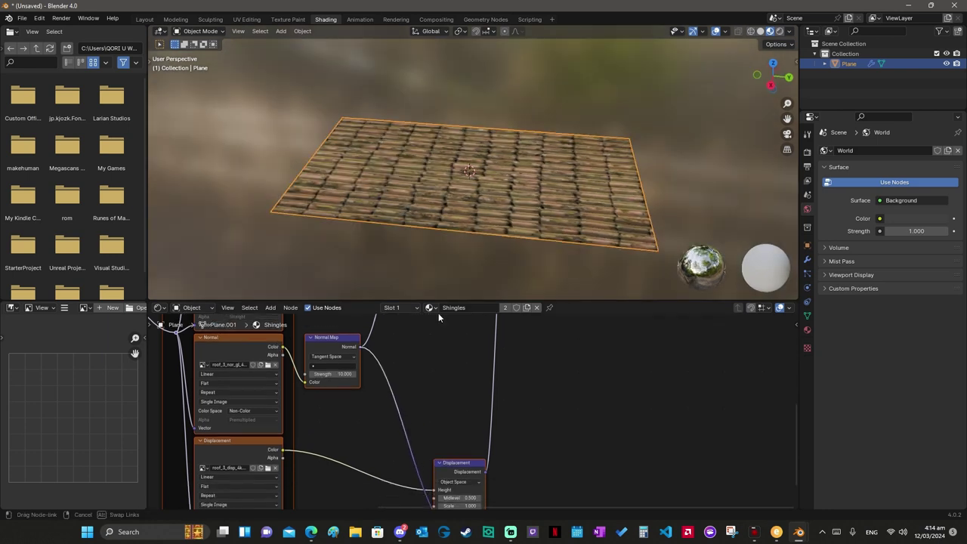
{"action": "scroll", "coordinate": [438, 313], "scroll_direction": "down", "scroll_amount": 2, "text": "shift"}
{"action": "scroll", "coordinate": [439, 313], "scroll_direction": "down", "scroll_amount": 2, "text": "shift"}
{"action": "scroll", "coordinate": [435, 332], "scroll_direction": "up", "scroll_amount": 3, "text": "shift"}
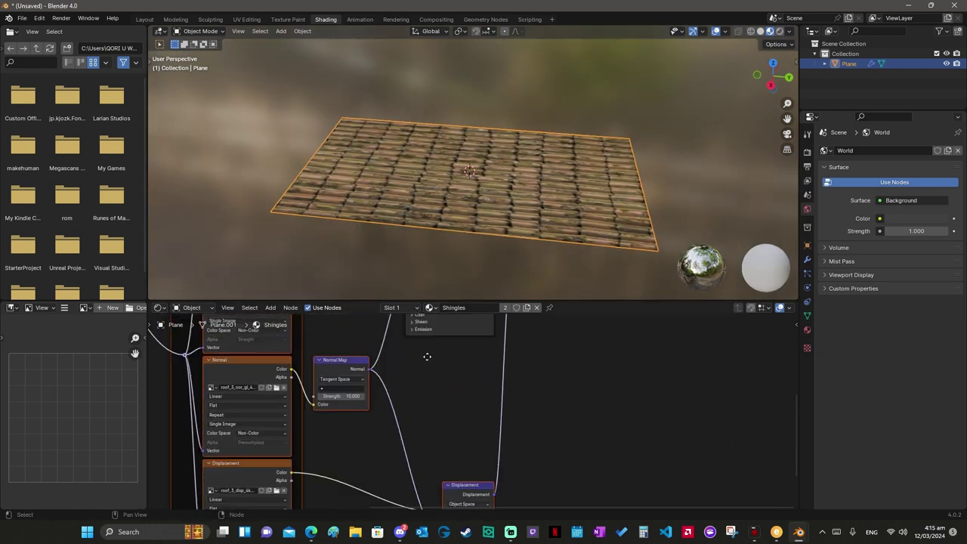
{"action": "scroll", "coordinate": [427, 363], "scroll_direction": "up", "scroll_amount": 3, "text": "shift"}
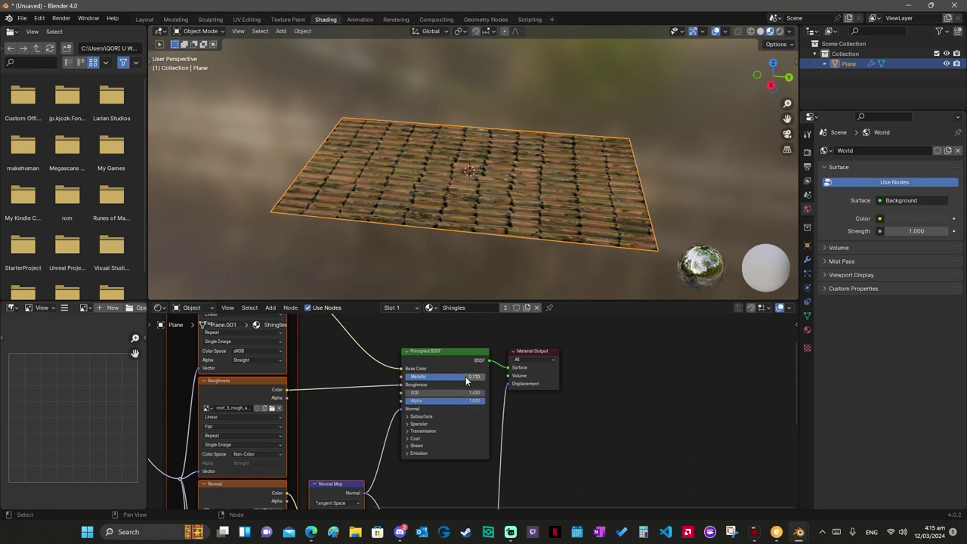
{"action": "middle_click_drag", "start_coordinate": [454, 189], "coordinate": [514, 181]}
{"action": "left_click", "coordinate": [303, 31]}
{"action": "mouse_move", "coordinate": [320, 52]}
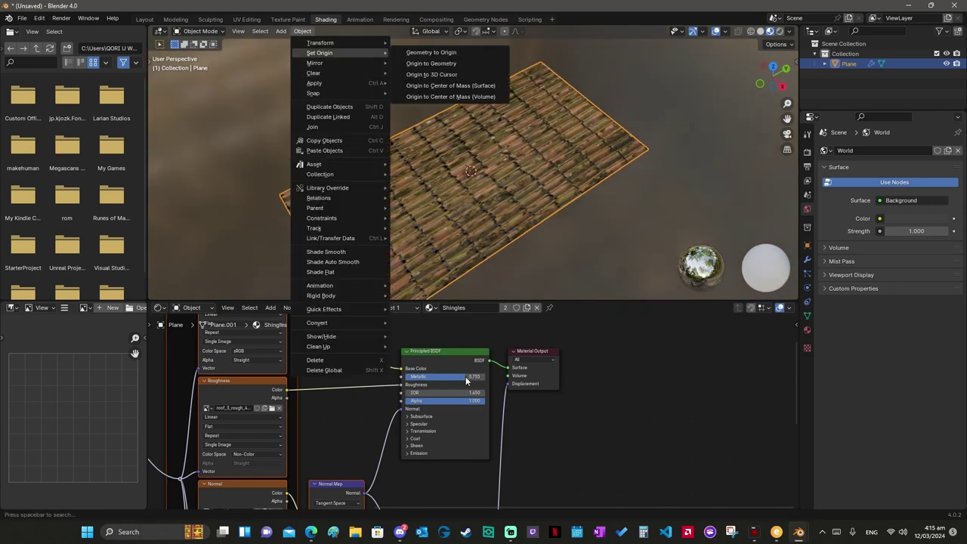
Step: Apply the roof plane's transform
{"action": "key", "text": "Down"}
{"action": "key", "text": "Down"}
{"action": "key", "text": "Down"}
{"action": "key", "text": "Right"}
{"action": "key", "text": "Down"}
{"action": "key", "text": "Down"}
{"action": "key", "text": "Down"}
{"action": "key", "text": "Return"}
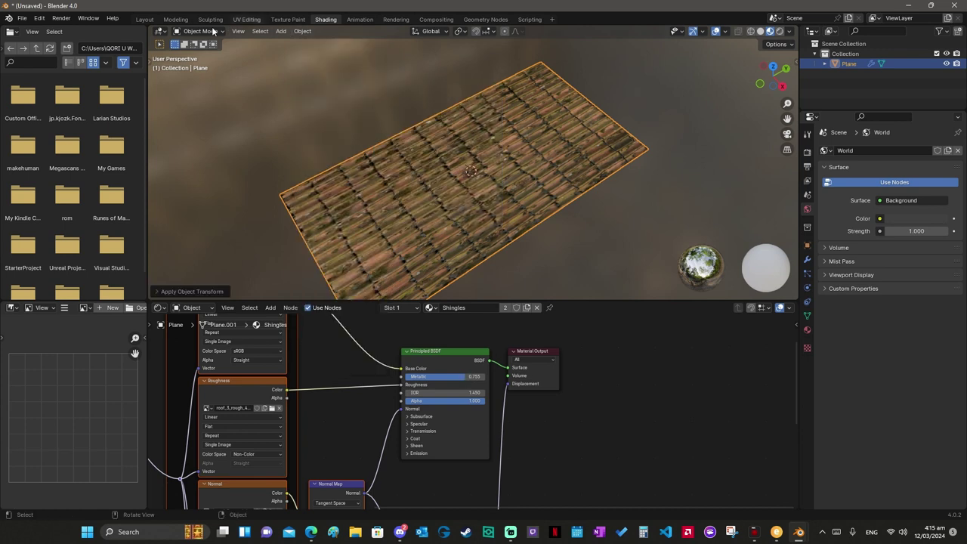
Step: Re-unwrap the plane in Edit Mode with Smart UV Project
{"action": "left_click", "coordinate": [214, 31]}
{"action": "left_click", "coordinate": [207, 50]}
{"action": "left_click", "coordinate": [417, 31]}
{"action": "left_click", "coordinate": [439, 56]}
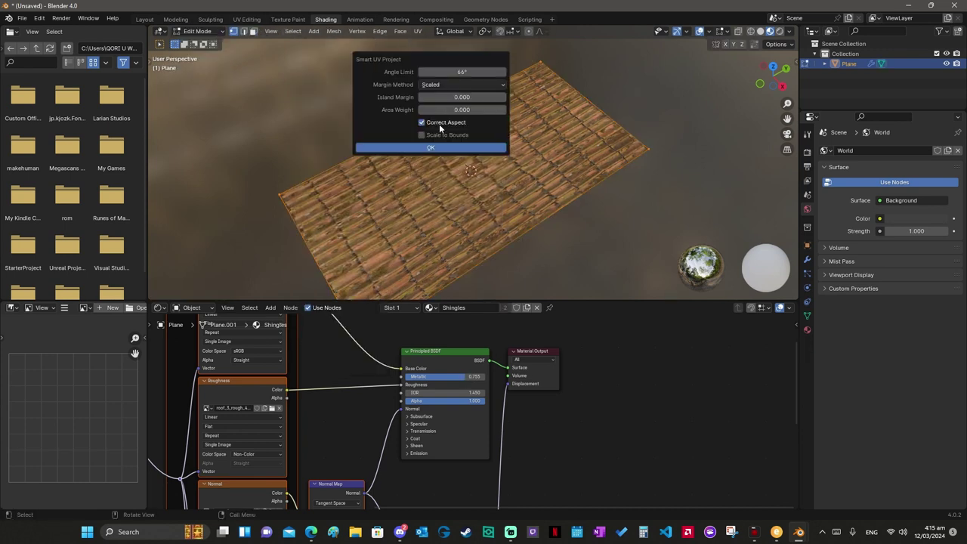
{"action": "left_click", "coordinate": [468, 148]}
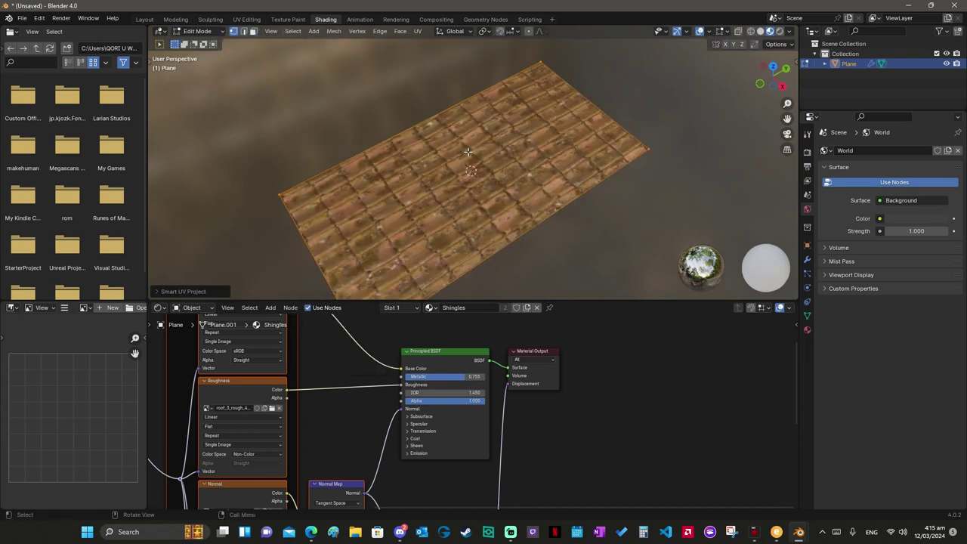
Step: Rotate the plane's UV island about 90° and move it over the texture
{"action": "left_click", "coordinate": [247, 20]}
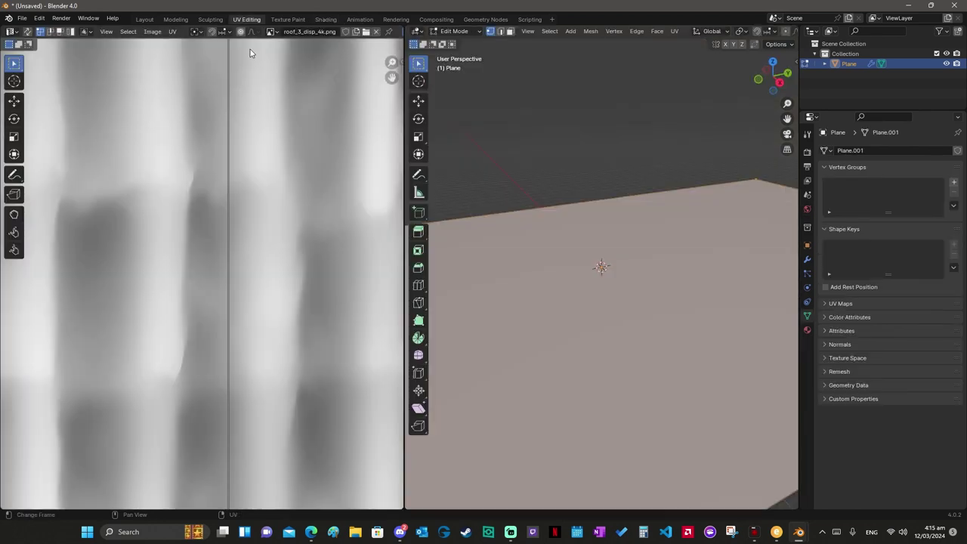
{"action": "left_click_drag", "start_coordinate": [93, 179], "coordinate": [266, 428]}
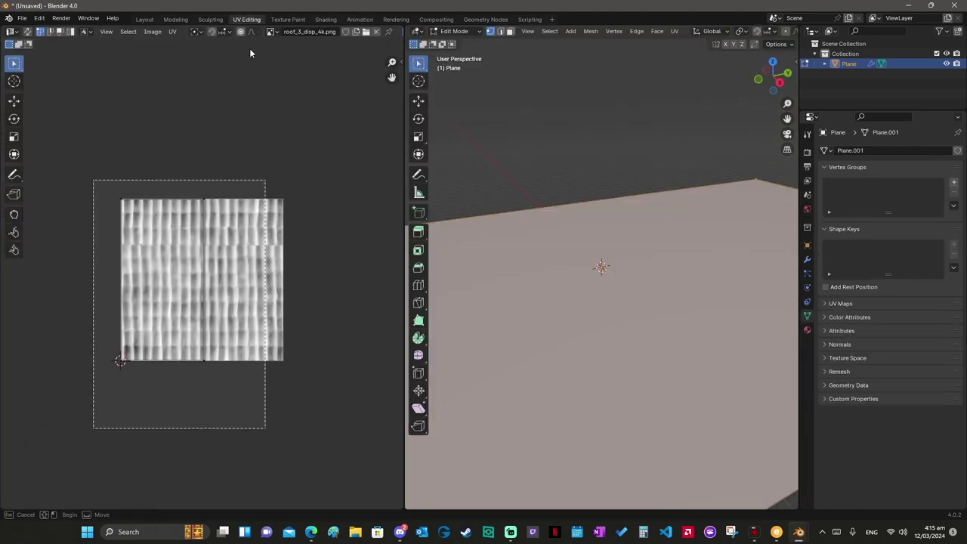
{"action": "key", "text": "r"}
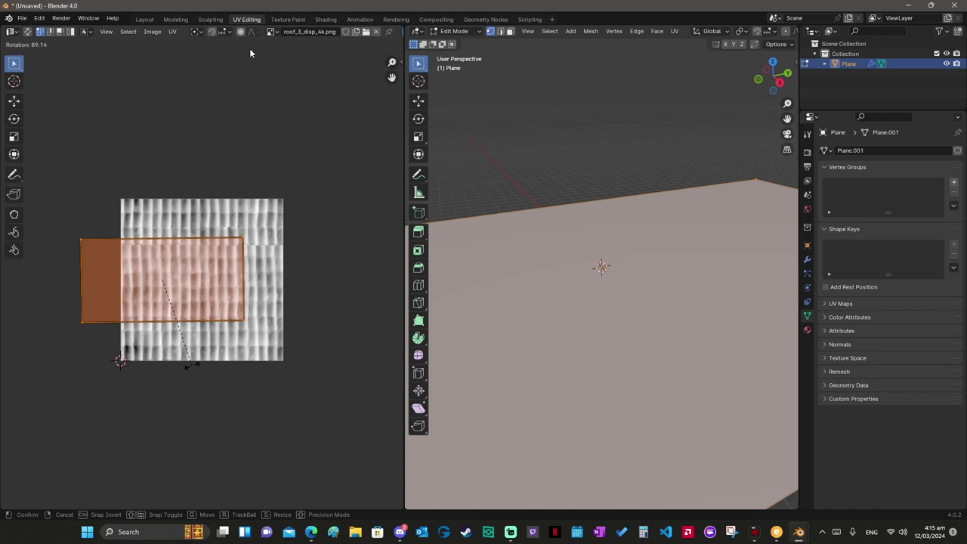
{"action": "left_click", "coordinate": [191, 365]}
{"action": "key", "text": "g"}
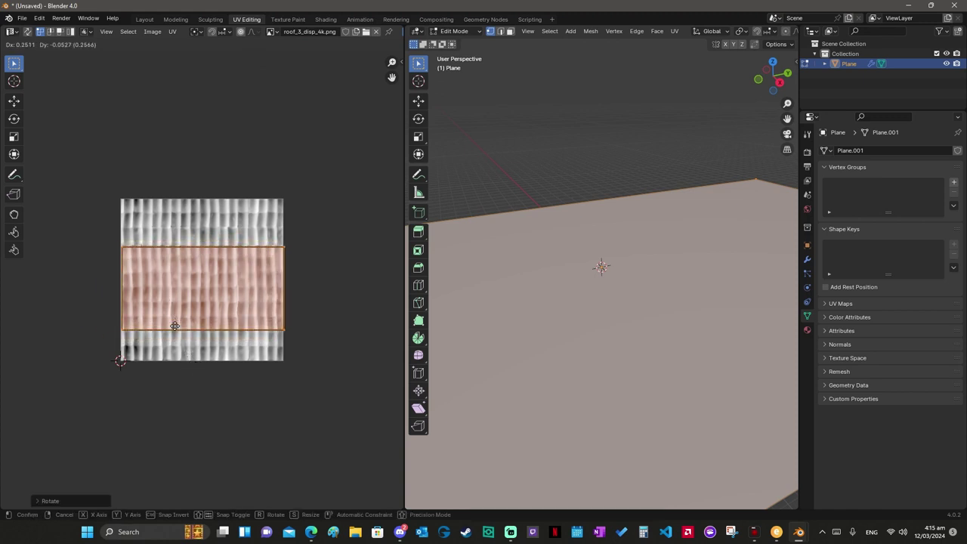
{"action": "left_click", "coordinate": [175, 326]}
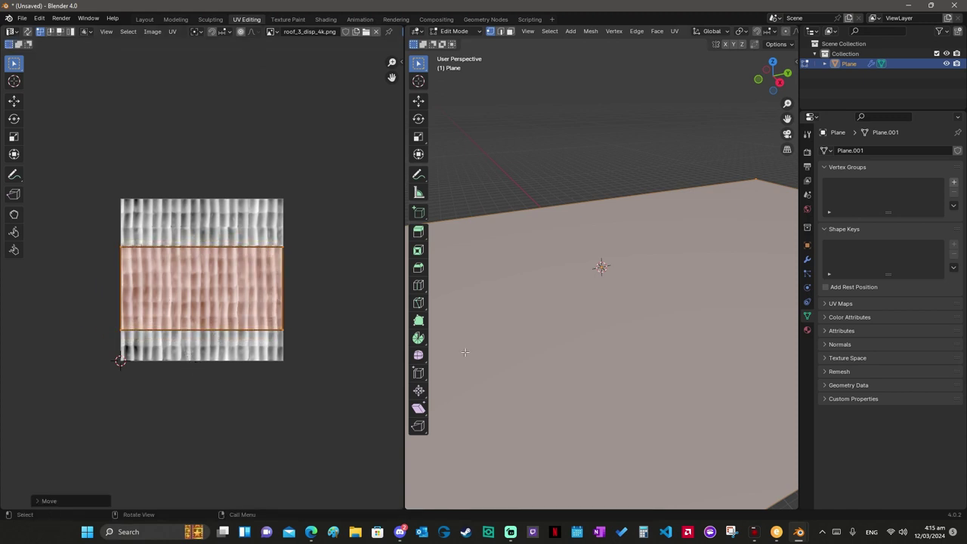
Step: View the tiled roof in the Modeling workspace with Material Preview shading
{"action": "left_click", "coordinate": [175, 19]}
{"action": "left_click", "coordinate": [771, 31]}
{"action": "scroll", "coordinate": [724, 170], "scroll_direction": "down", "scroll_amount": 4}
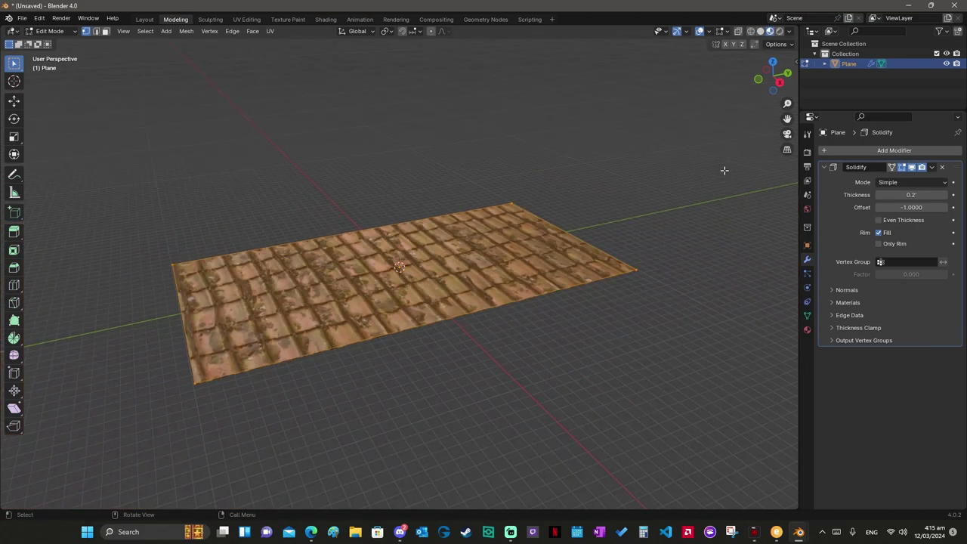
{"action": "scroll", "coordinate": [724, 170], "scroll_direction": "up", "scroll_amount": 4}
{"action": "middle_click_drag", "start_coordinate": [724, 170], "coordinate": [724, 170]}
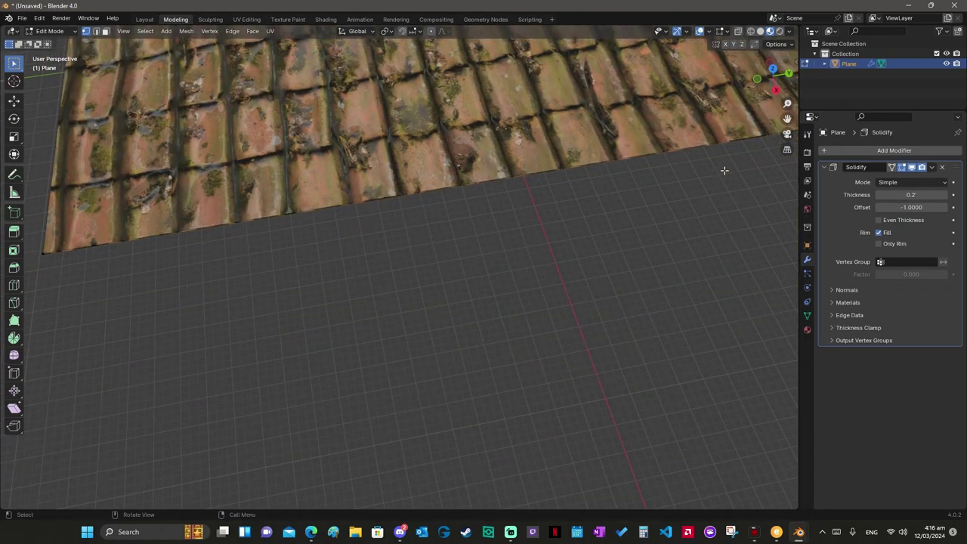
Step: In Object Mode, tilt the roof plane about 19 degrees on Y
{"action": "left_click", "coordinate": [14, 100]}
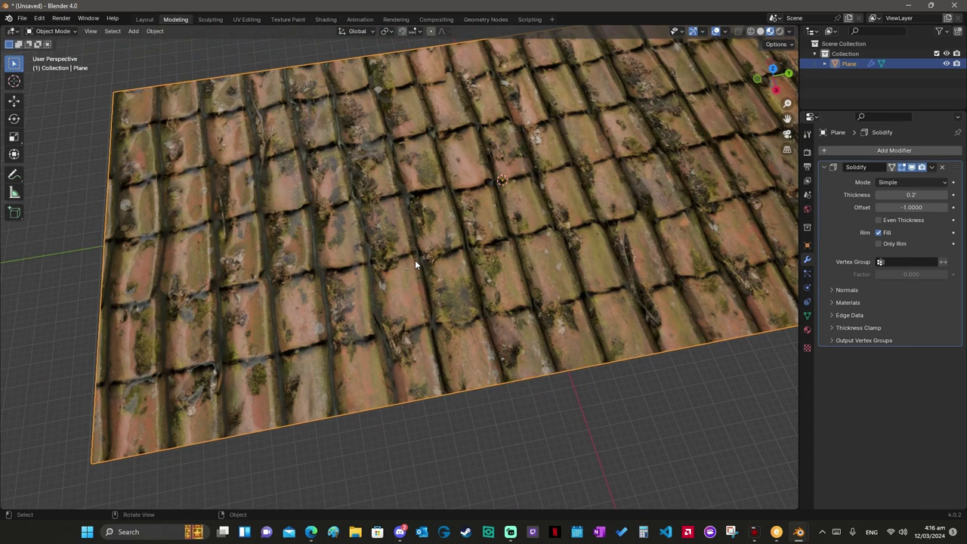
{"action": "middle_click_drag", "start_coordinate": [415, 260], "coordinate": [415, 260]}
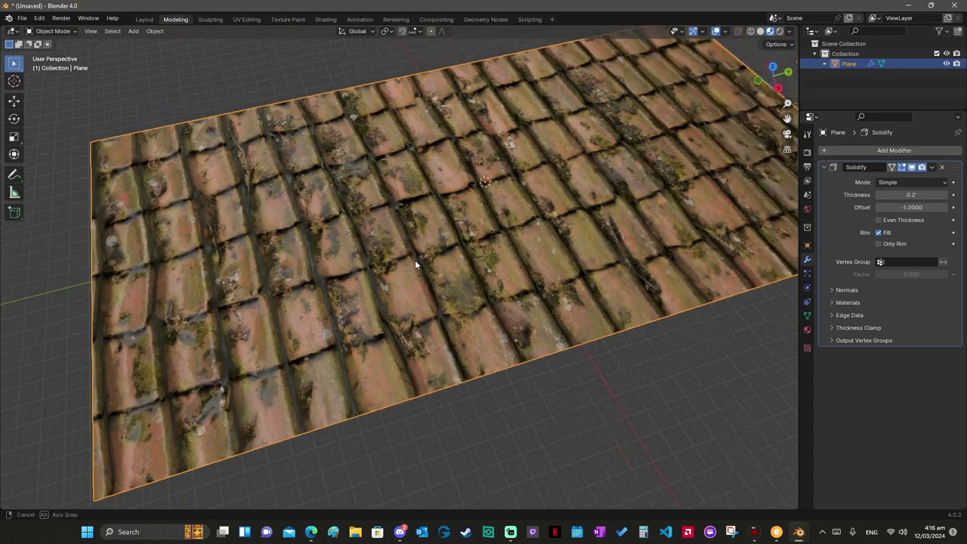
{"action": "key", "text": "Tab"}
{"action": "left_click", "coordinate": [14, 118]}
{"action": "mouse_move", "coordinate": [323, 221]}
{"action": "left_mouse_down"}
{"action": "mouse_move", "coordinate": [383, 219]}
{"action": "mouse_move", "coordinate": [369, 88]}
{"action": "left_mouse_up"}
Step: Move the roof plane vertically until its Z location reads 20.9
{"action": "left_click", "coordinate": [14, 101]}
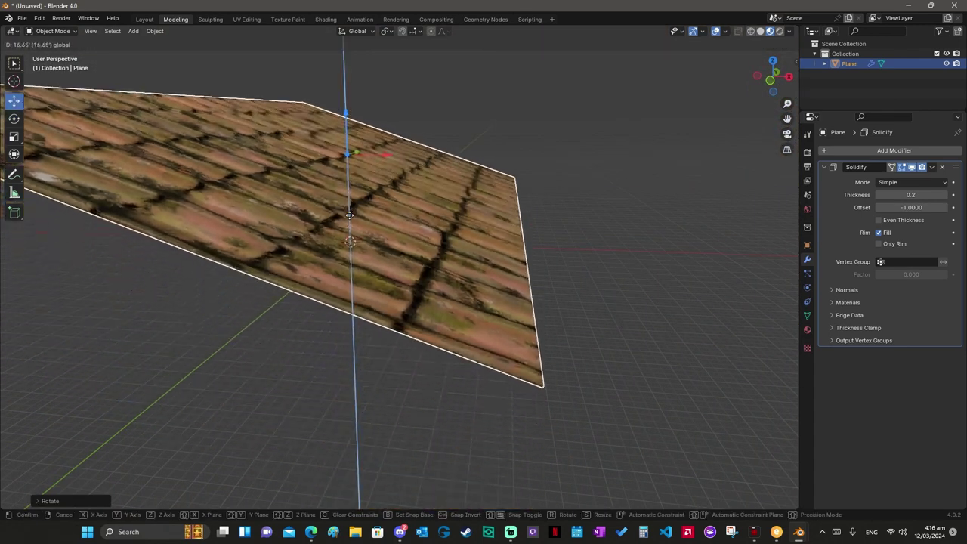
{"action": "middle_click_drag", "start_coordinate": [369, 89], "coordinate": [369, 89]}
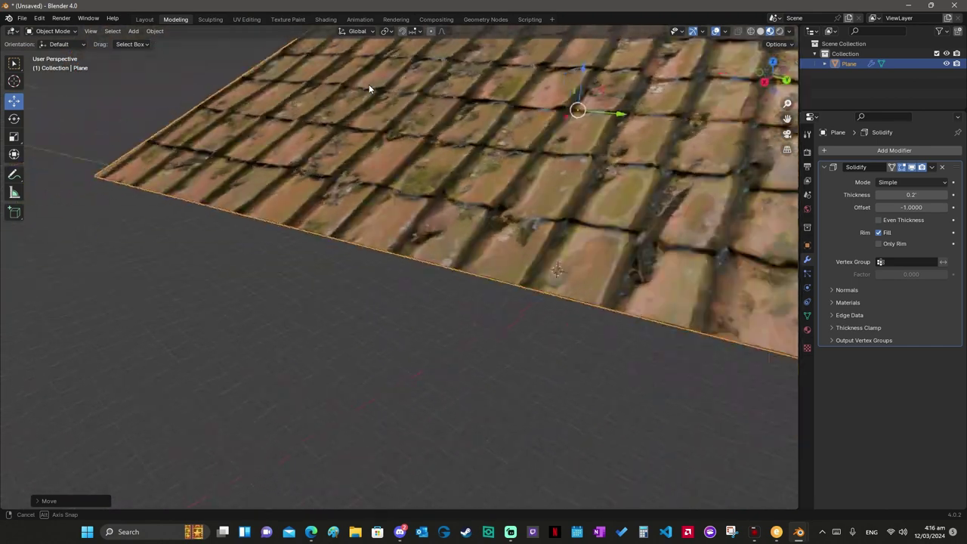
{"action": "scroll", "coordinate": [369, 88], "scroll_direction": "down", "scroll_amount": 5}
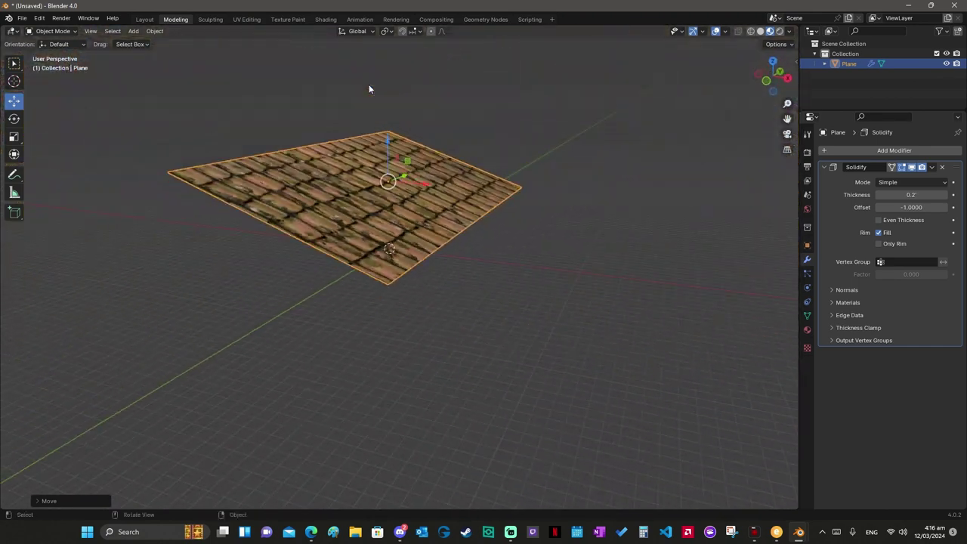
{"action": "middle_click_drag", "start_coordinate": [369, 89], "coordinate": [369, 89]}
{"action": "left_click", "coordinate": [806, 246]}
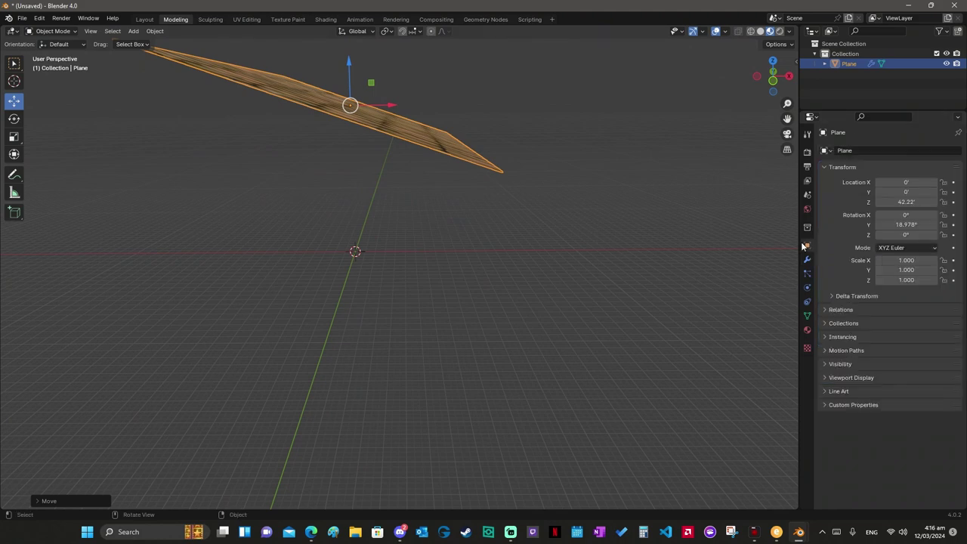
{"action": "left_click_drag", "start_coordinate": [349, 64], "coordinate": [378, 177]}
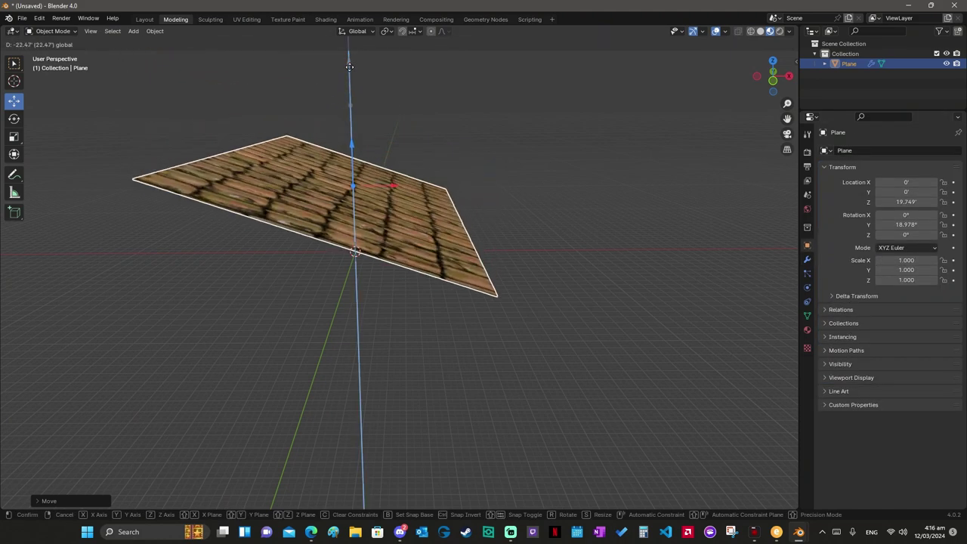
{"action": "middle_click_drag", "start_coordinate": [377, 176], "coordinate": [377, 176]}
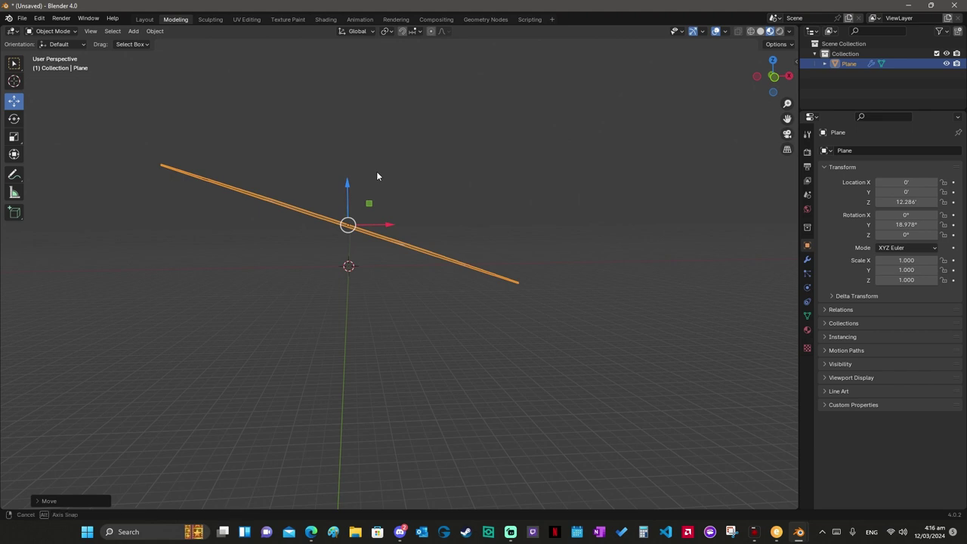
{"action": "middle_click_drag", "start_coordinate": [377, 176], "coordinate": [377, 176]}
{"action": "left_click_drag", "start_coordinate": [358, 205], "coordinate": [361, 176]}
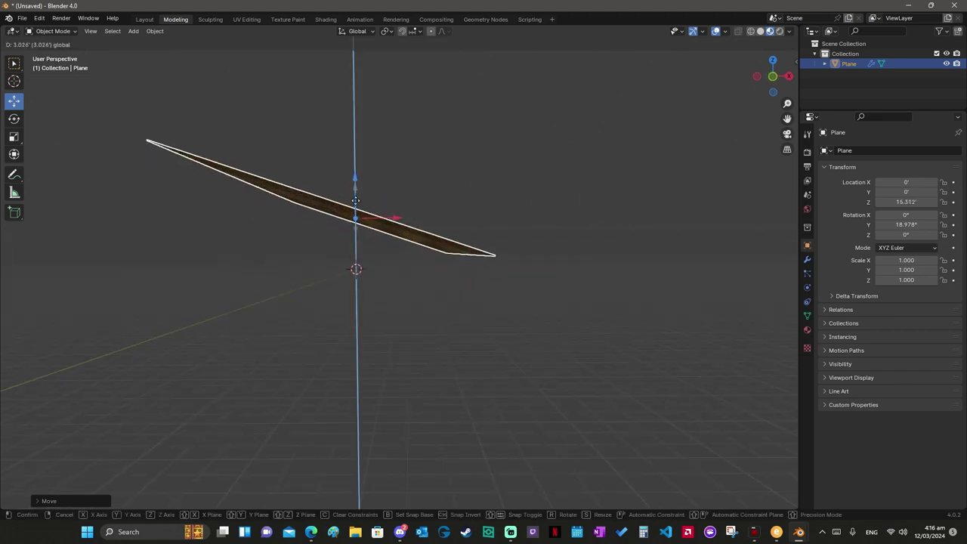
{"action": "middle_click_drag", "start_coordinate": [361, 176], "coordinate": [362, 176]}
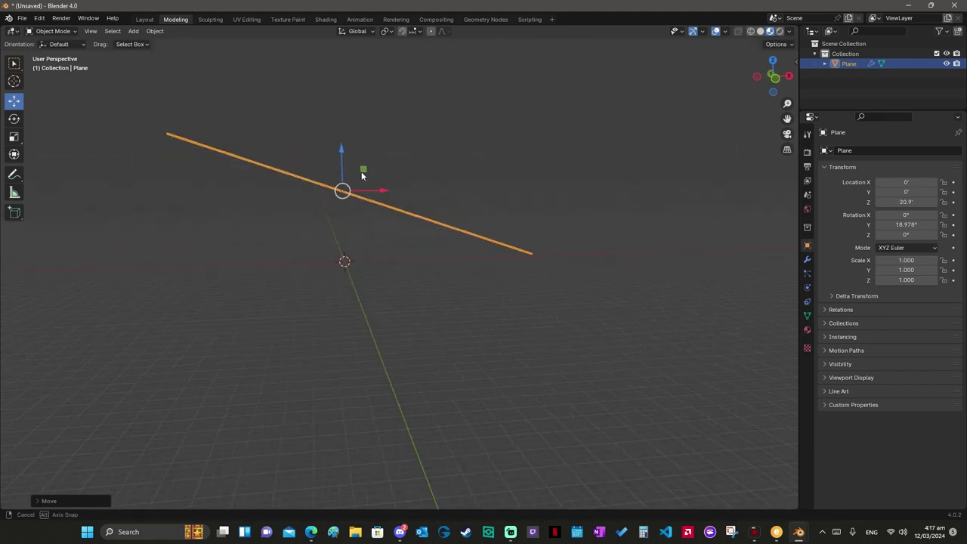
Step: Reduce the roof plane's Y tilt to about 9.62 degrees
{"action": "left_click", "coordinate": [14, 119]}
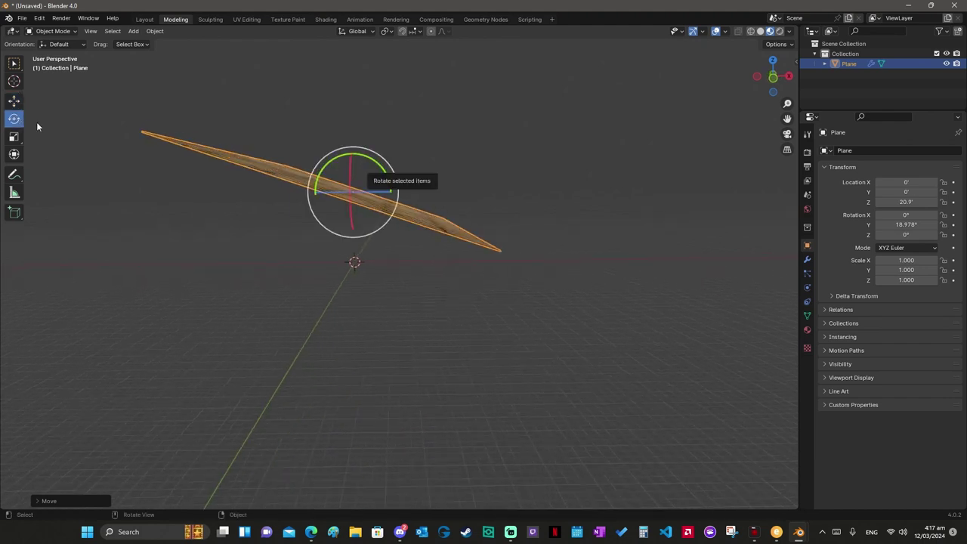
{"action": "key", "text": "r"}
{"action": "key", "text": "y"}
{"action": "left_click", "coordinate": [37, 126]}
{"action": "left_click", "coordinate": [14, 100]}
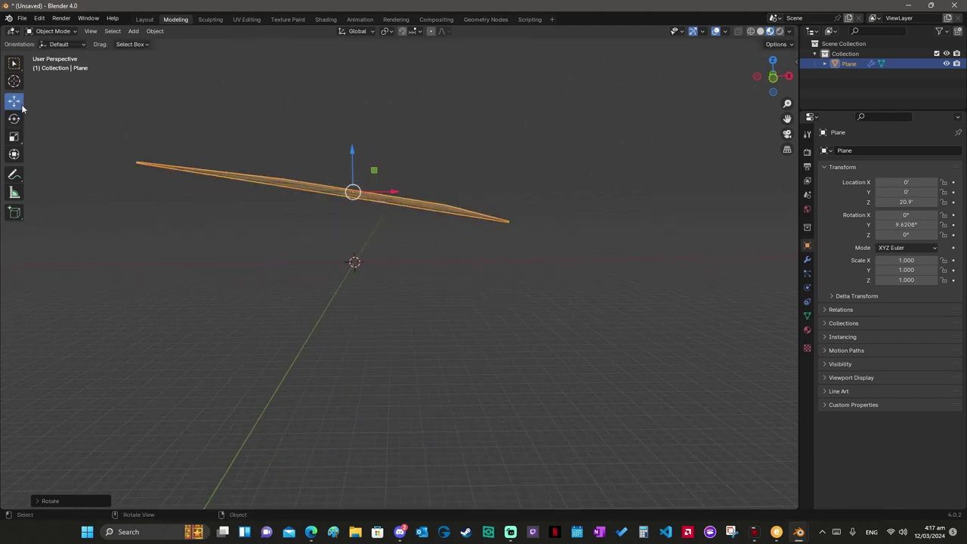
Step: Raise the roof plane along Z to a height of 22.758
{"action": "mouse_move", "coordinate": [353, 150]}
{"action": "left_mouse_down"}
{"action": "mouse_move", "coordinate": [353, 225]}
{"action": "mouse_move", "coordinate": [353, 189]}
{"action": "mouse_move", "coordinate": [342, 180]}
{"action": "left_mouse_up"}
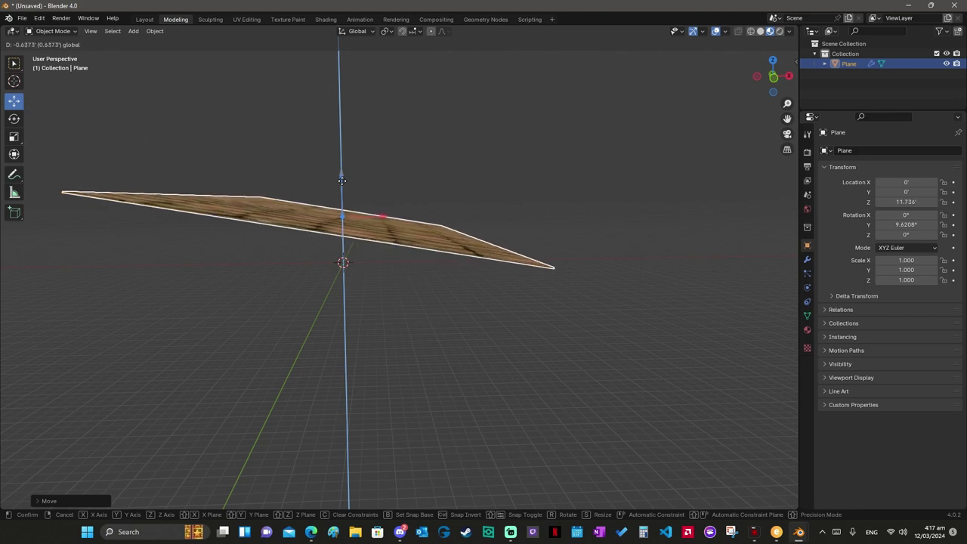
{"action": "key", "text": "Escape"}
{"action": "left_click_drag", "start_coordinate": [342, 181], "coordinate": [343, 185]}
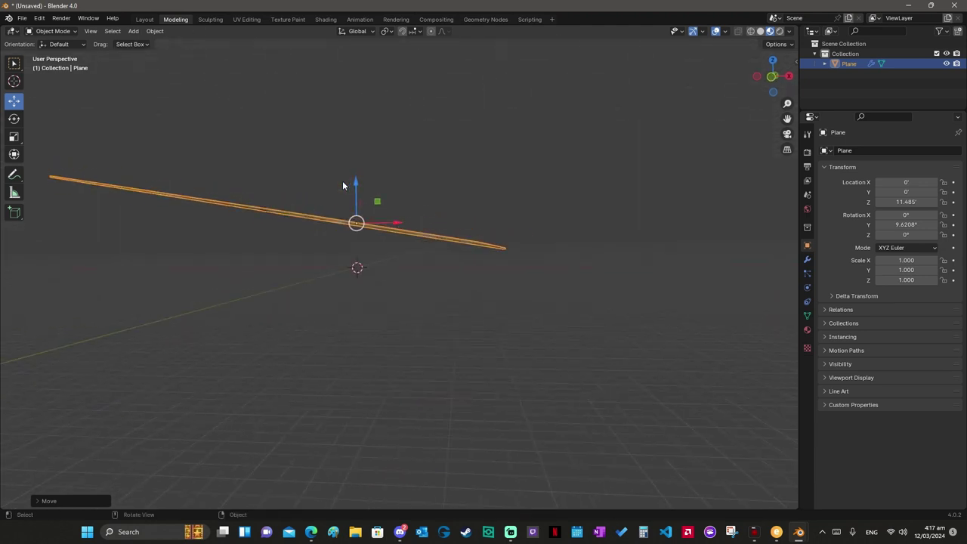
{"action": "left_click_drag", "start_coordinate": [343, 186], "coordinate": [356, 194]}
{"action": "middle_click_drag", "start_coordinate": [356, 189], "coordinate": [355, 189]}
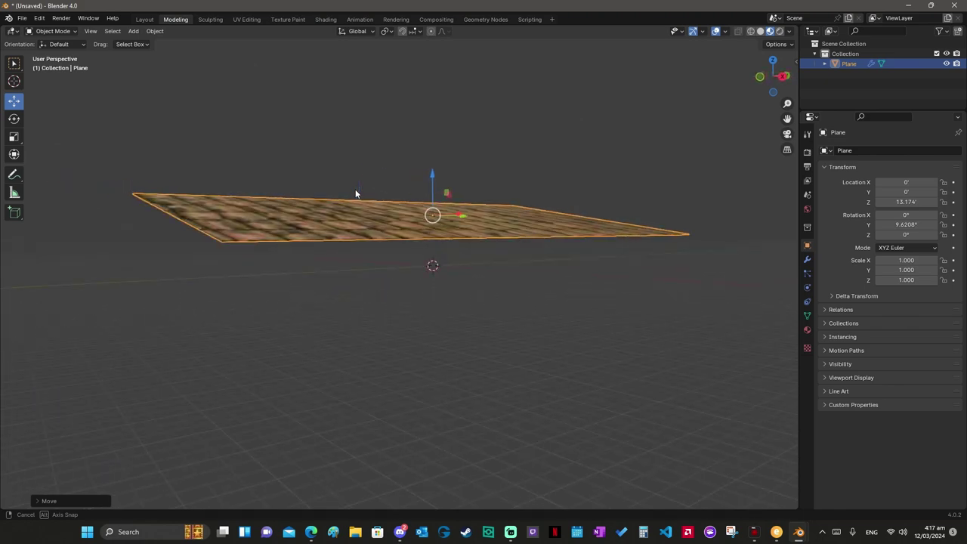
{"action": "left_click_drag", "start_coordinate": [492, 161], "coordinate": [496, 137]}
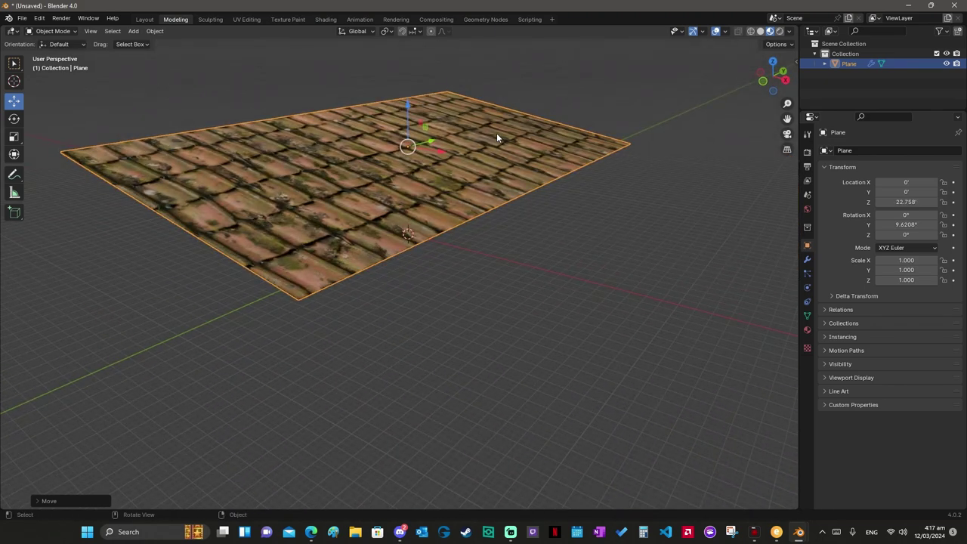
{"action": "middle_click_drag", "start_coordinate": [496, 133], "coordinate": [496, 137]}
{"action": "middle_click_drag", "start_coordinate": [496, 133], "coordinate": [496, 133]}
Step: Scale the roof's UVs down slightly in the UV Editing workspace
{"action": "left_click", "coordinate": [244, 19]}
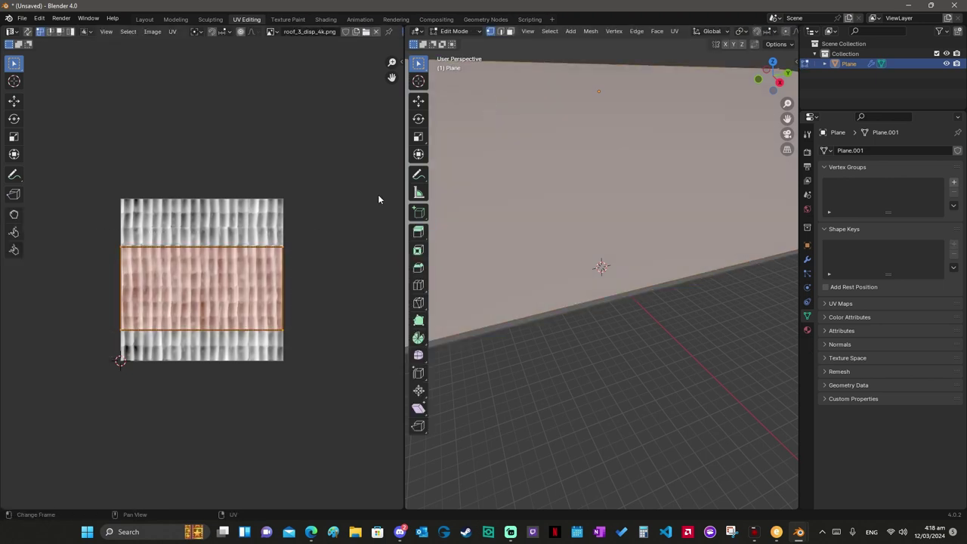
{"action": "key", "text": "s"}
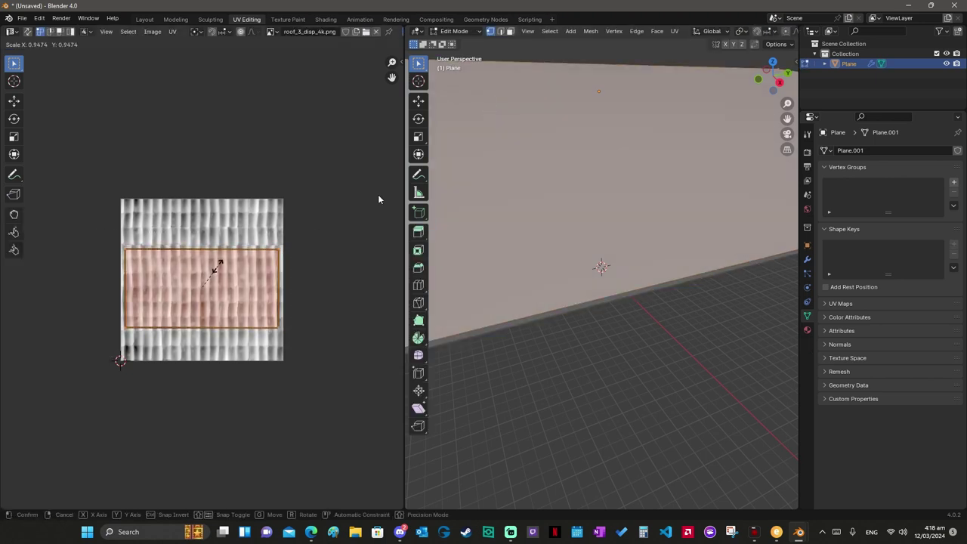
{"action": "left_click", "coordinate": [218, 268]}
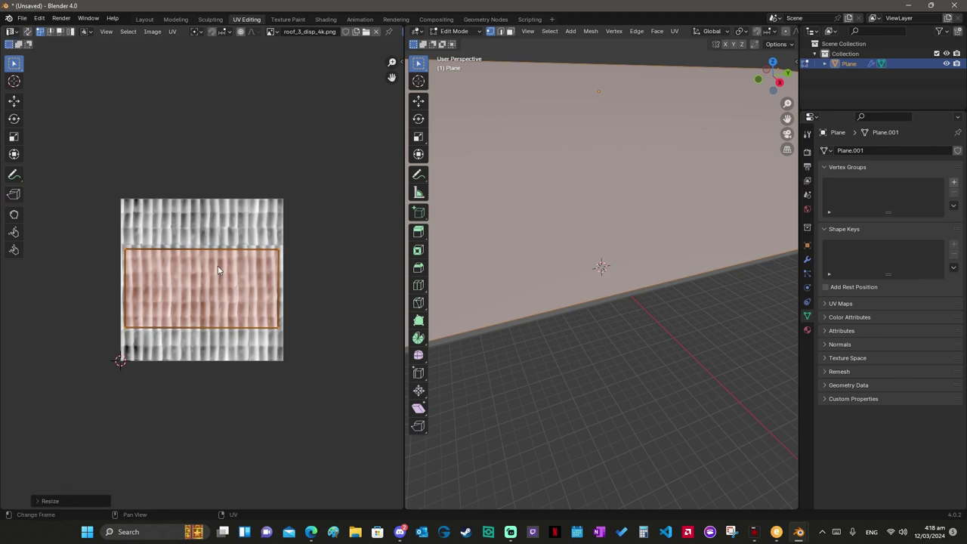
{"action": "left_click", "coordinate": [218, 270]}
Step: Shift all roof UVs by about −0.0124 in X and check the result in Modeling
{"action": "key", "text": "a"}
{"action": "key", "text": "g"}
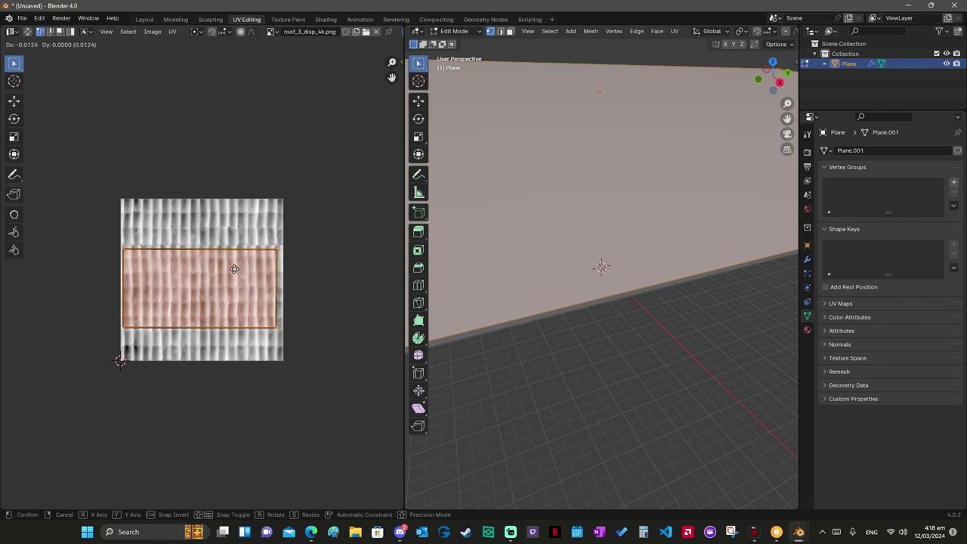
{"action": "left_click", "coordinate": [234, 269]}
{"action": "left_click", "coordinate": [175, 19]}
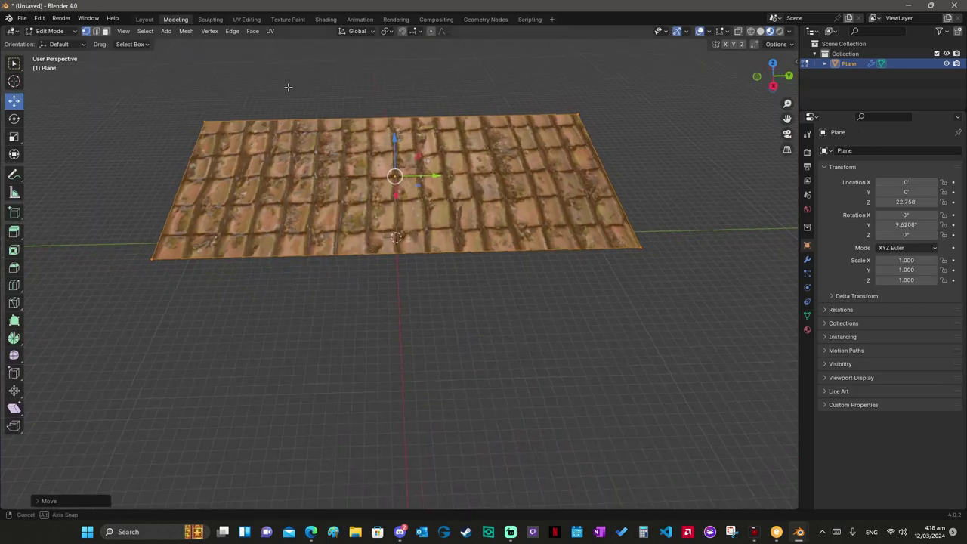
{"action": "middle_click_drag", "start_coordinate": [288, 87], "coordinate": [288, 87]}
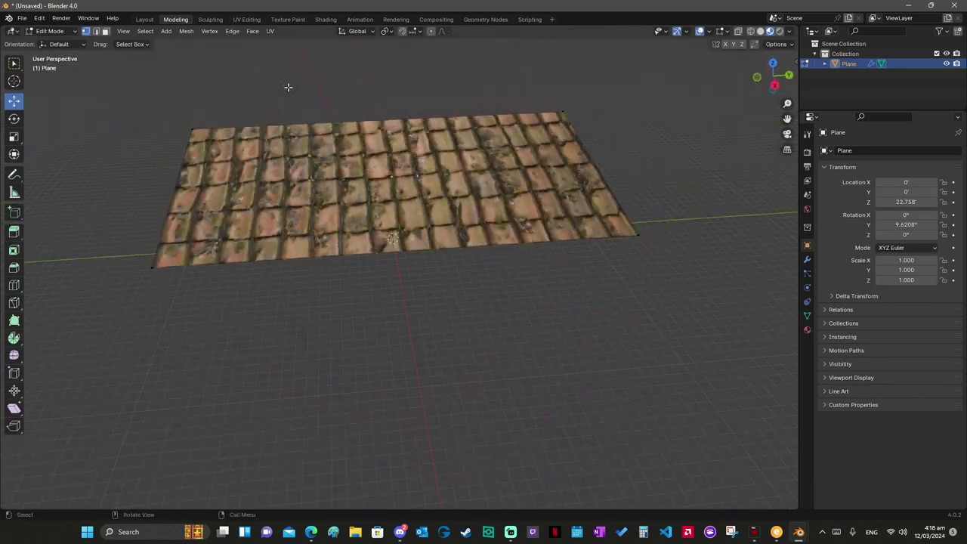
{"action": "left_click", "coordinate": [326, 19]}
Step: Delete the old shingle texture nodes from the roof plane's material
{"action": "scroll", "coordinate": [344, 401], "scroll_direction": "down", "scroll_amount": 3}
{"action": "scroll", "coordinate": [344, 402], "scroll_direction": "down", "scroll_amount": 2}
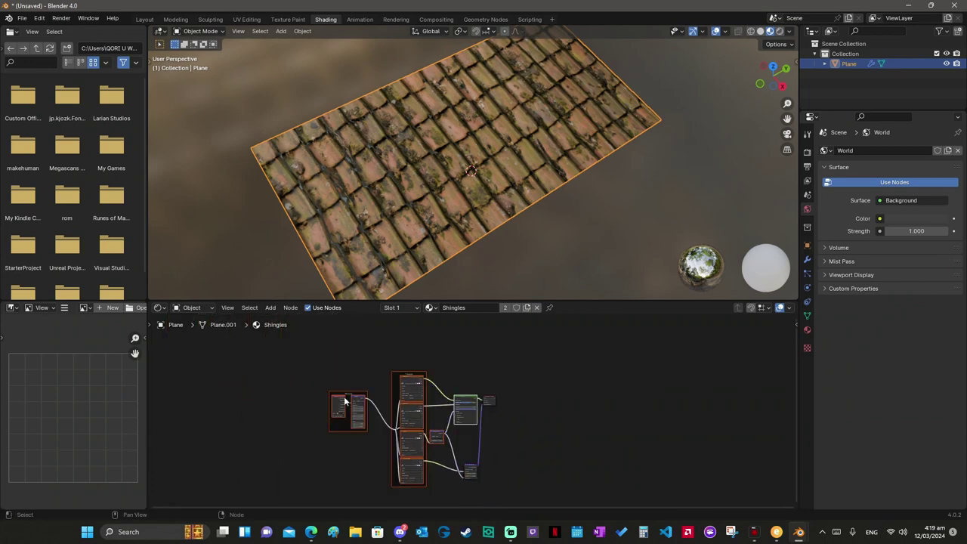
{"action": "left_click_drag", "start_coordinate": [280, 350], "coordinate": [432, 481]}
{"action": "key", "text": "x"}
{"action": "left_click_drag", "start_coordinate": [465, 443], "coordinate": [421, 454]}
{"action": "key", "text": "x"}
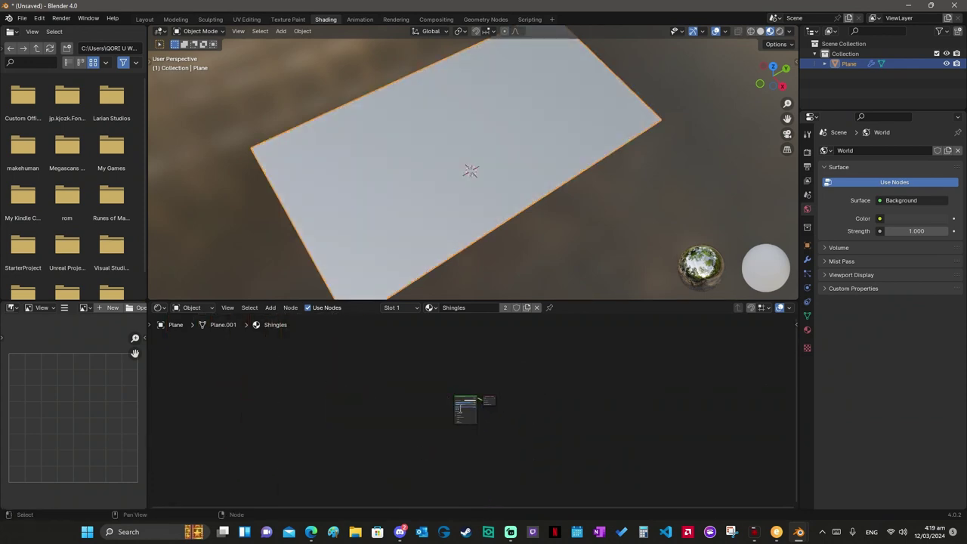
Step: Load the four thatch_roof_angled_4k texture images as the roof's material setup
{"action": "key", "text": "ctrl+shift+t"}
{"action": "left_click", "coordinate": [374, 143]}
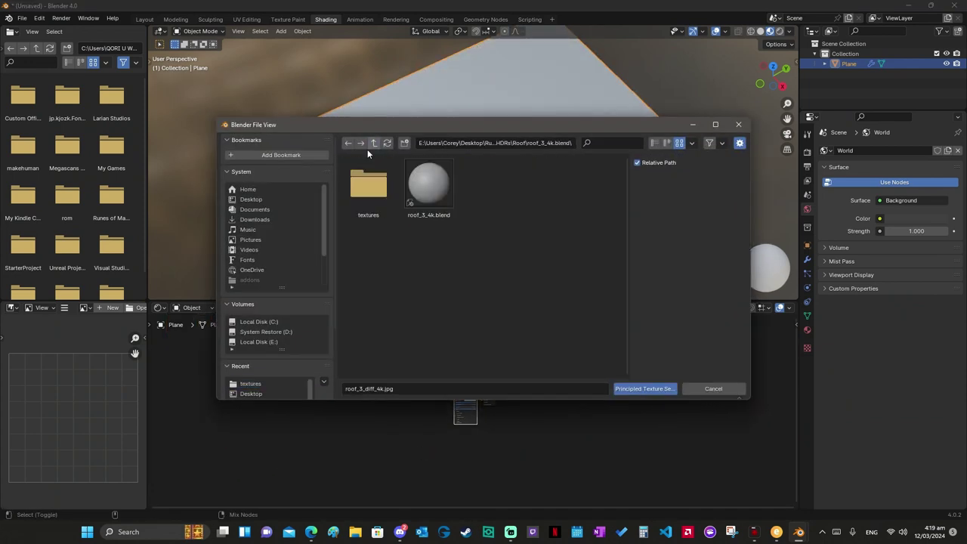
{"action": "left_click", "coordinate": [374, 143]}
{"action": "double_click", "coordinate": [549, 253]}
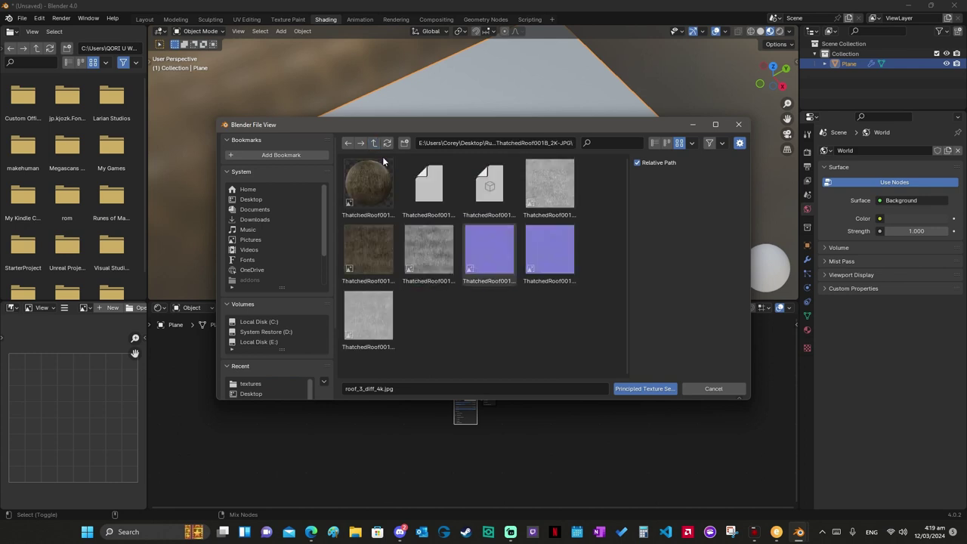
{"action": "key", "text": "BackSpace"}
{"action": "key", "text": "BackSpace"}
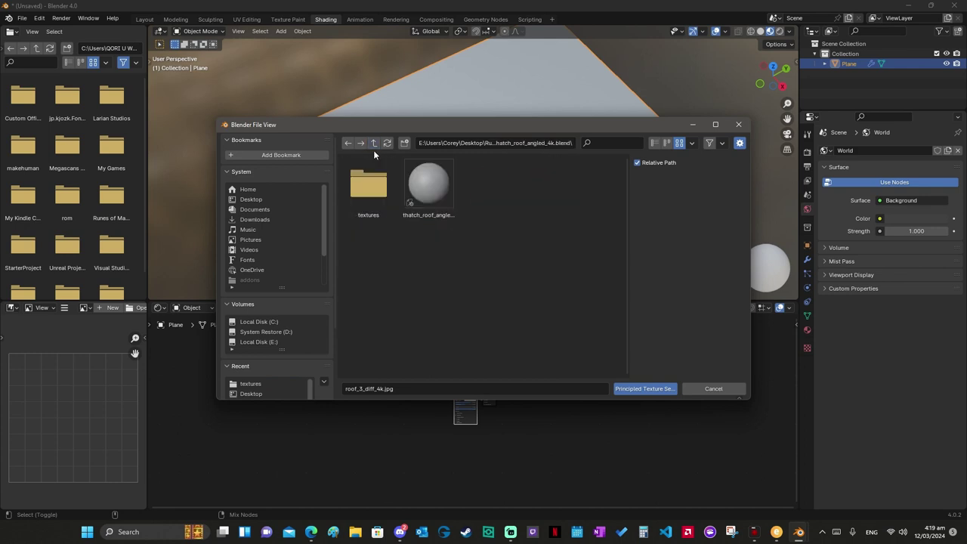
{"action": "key", "text": "BackSpace"}
{"action": "left_click_drag", "start_coordinate": [385, 149], "coordinate": [580, 249]}
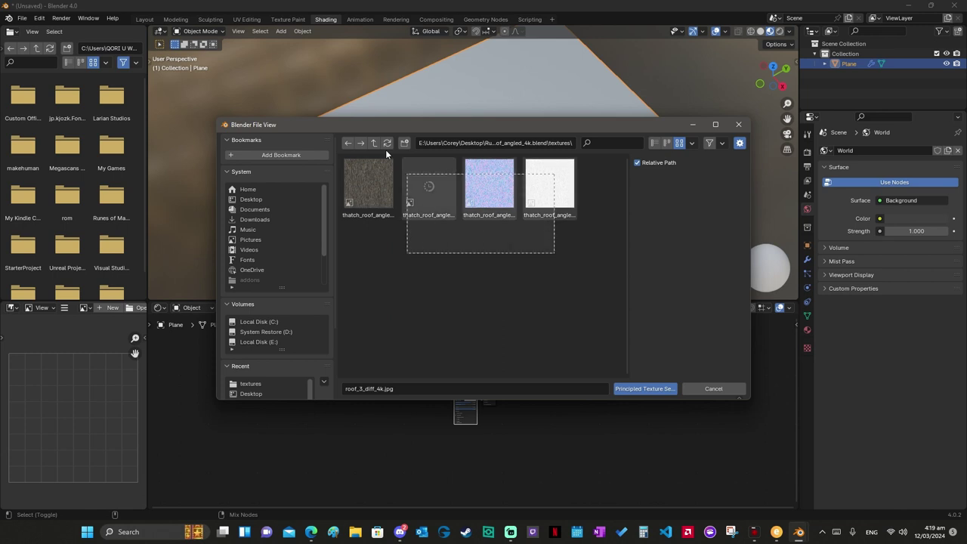
{"action": "left_click", "coordinate": [653, 388]}
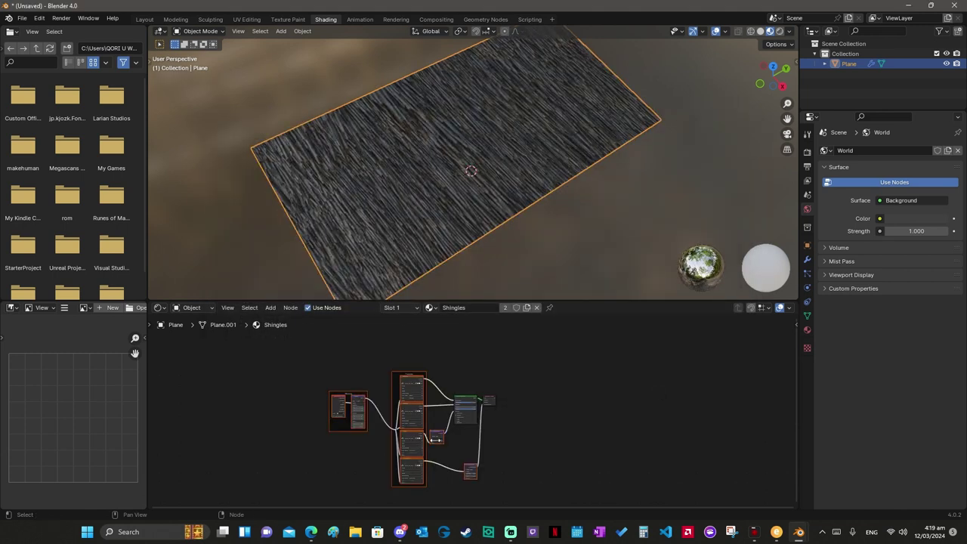
Step: Reconnect the small node into the thatch textures and check the streaky thatched roof
{"action": "left_click_drag", "start_coordinate": [440, 433], "coordinate": [464, 464]}
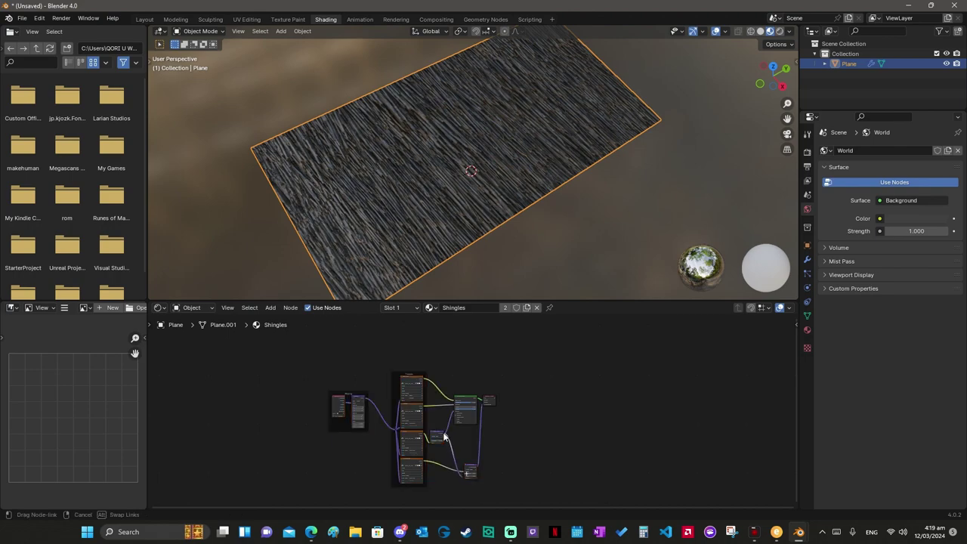
{"action": "mouse_move", "coordinate": [445, 437]}
{"action": "middle_mouse_down"}
{"action": "mouse_move", "coordinate": [471, 409]}
{"action": "mouse_move", "coordinate": [464, 399]}
{"action": "middle_mouse_up"}
{"action": "key", "text": "alt+a"}
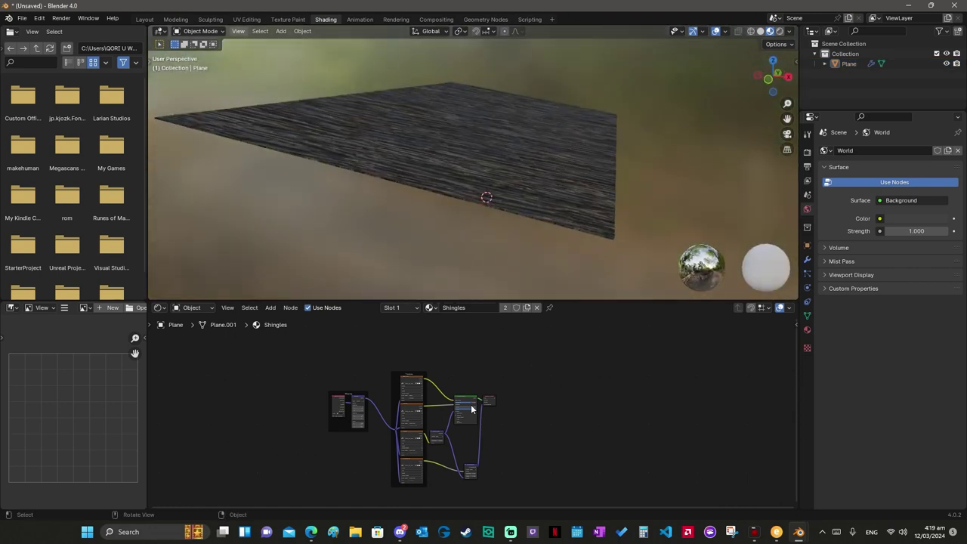
{"action": "left_click", "coordinate": [175, 19]}
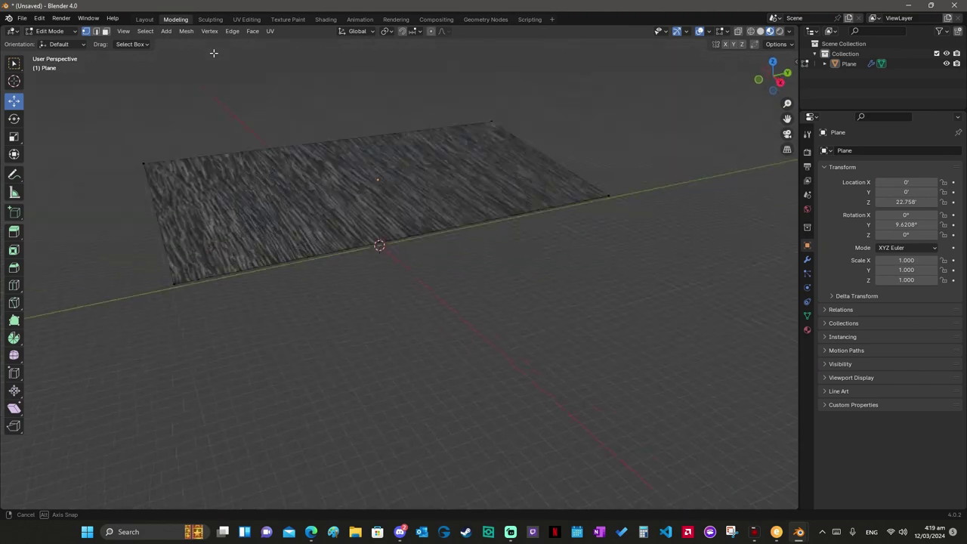
Step: Return to object mode and select the roof plane, viewed edge-on
{"action": "middle_click_drag", "start_coordinate": [214, 53], "coordinate": [214, 53]}
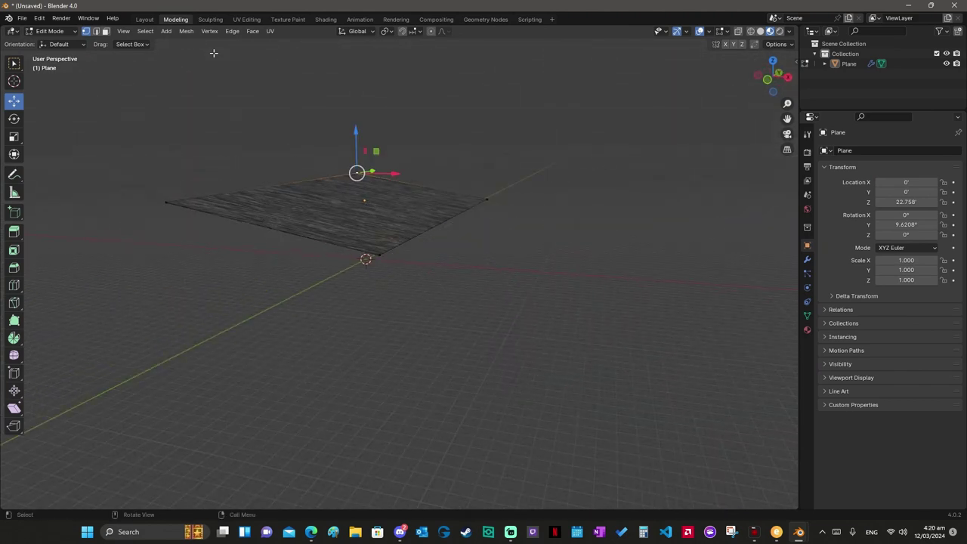
{"action": "middle_click_drag", "start_coordinate": [214, 53], "coordinate": [213, 53]}
{"action": "key", "text": "a"}
{"action": "key", "text": "Tab"}
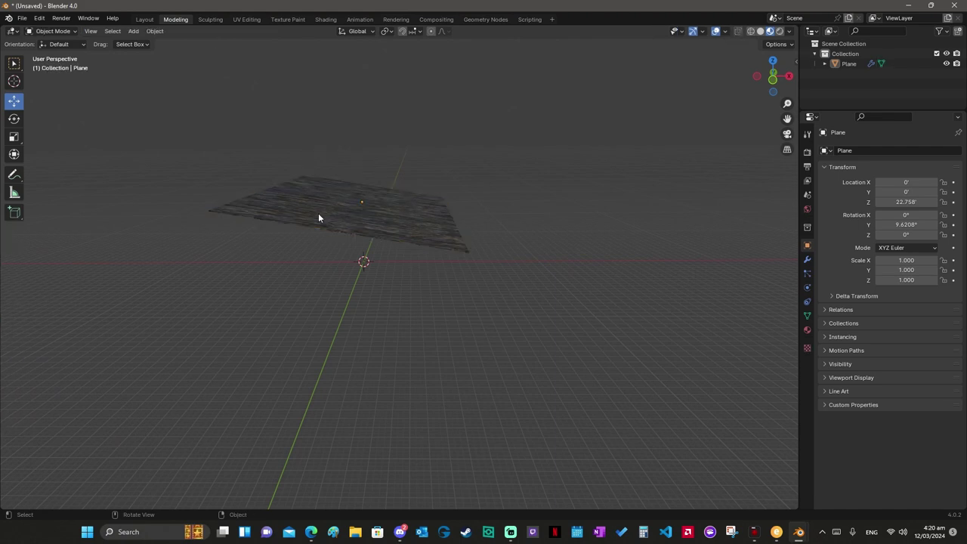
{"action": "left_click", "coordinate": [319, 218]}
{"action": "middle_click_drag", "start_coordinate": [319, 218], "coordinate": [318, 217]}
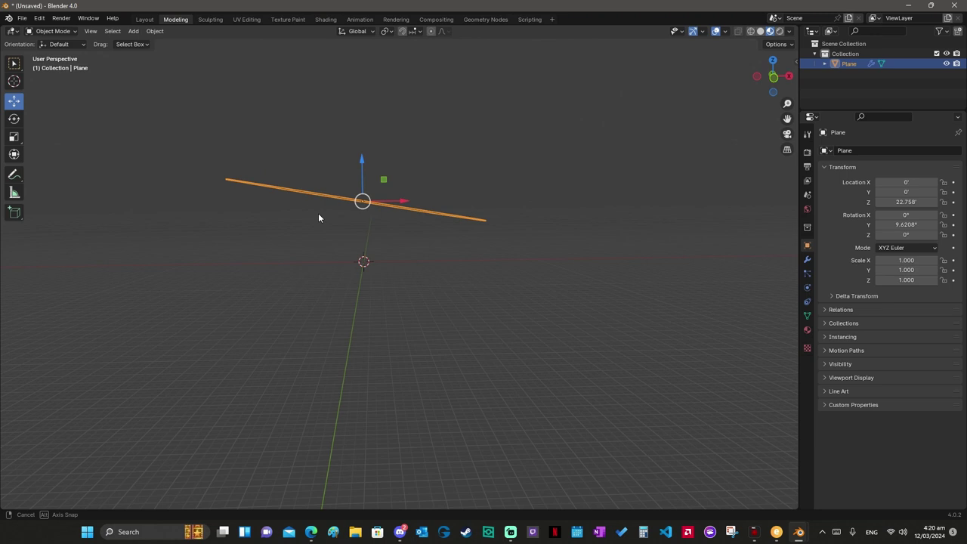
{"action": "middle_click_drag", "start_coordinate": [318, 217], "coordinate": [318, 217]}
Step: Rotate the roof plane about Y to a 10.043° tilt
{"action": "left_click", "coordinate": [13, 118]}
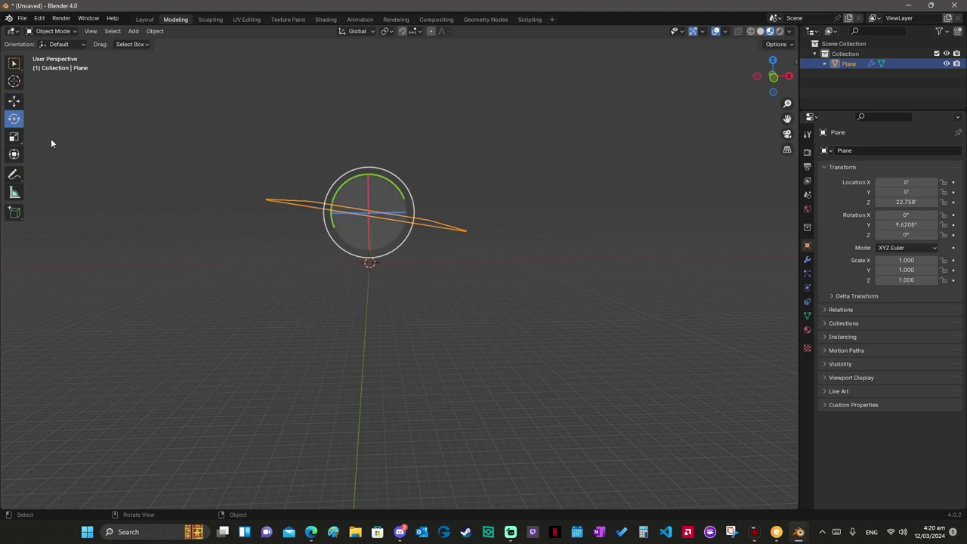
{"action": "key", "text": "r"}
{"action": "key", "text": "y"}
{"action": "left_click_drag", "start_coordinate": [393, 183], "coordinate": [402, 198]}
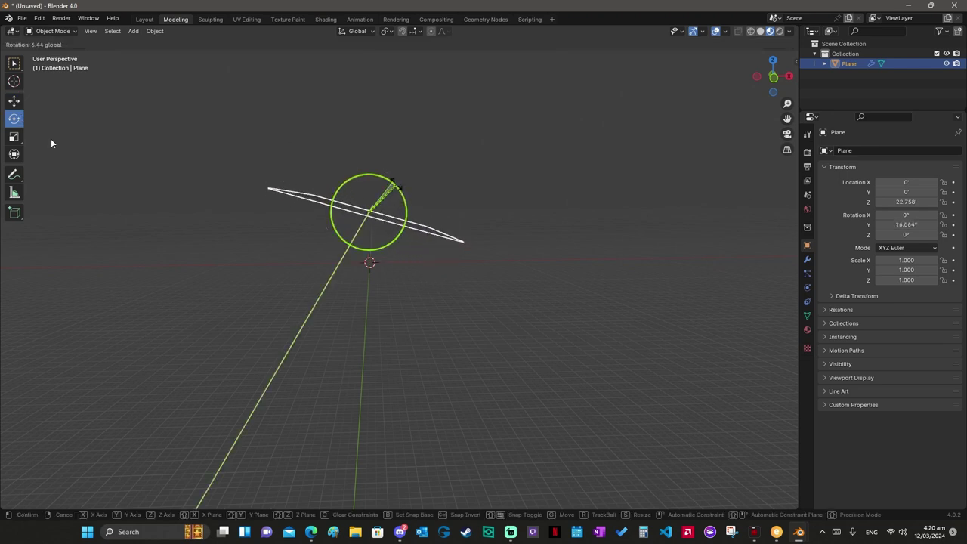
{"action": "left_click_drag", "start_coordinate": [402, 198], "coordinate": [398, 182]}
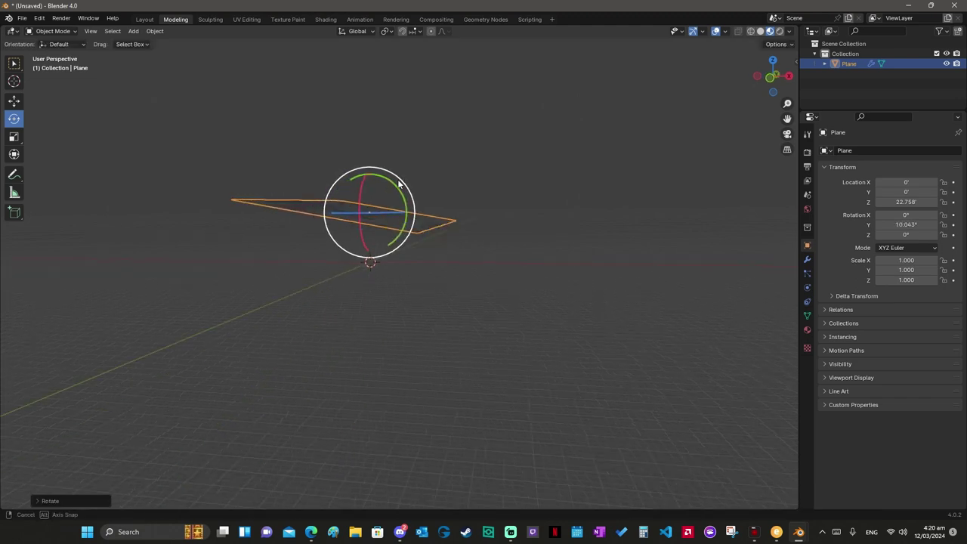
{"action": "middle_click_drag", "start_coordinate": [398, 182], "coordinate": [398, 183]}
{"action": "scroll", "coordinate": [398, 184], "scroll_direction": "up", "scroll_amount": 2}
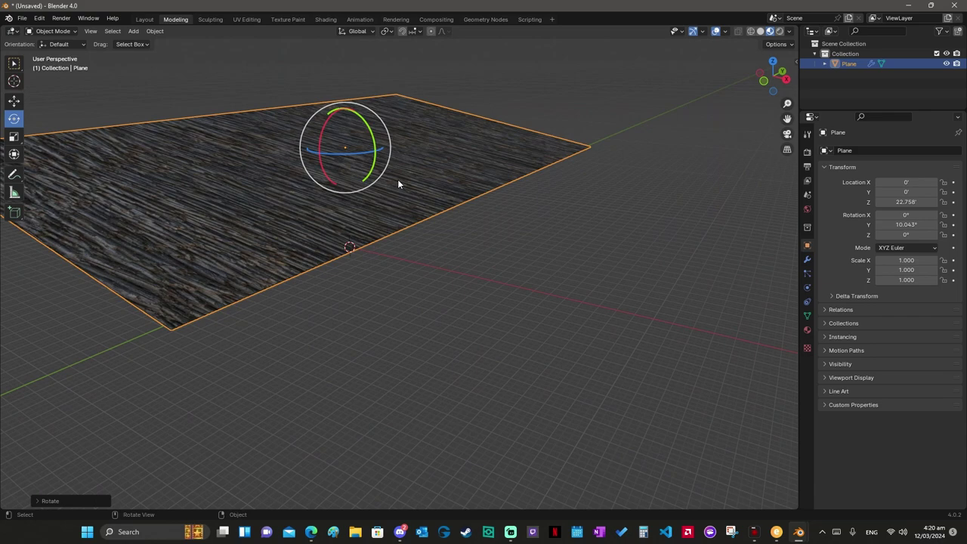
{"action": "middle_click_drag", "start_coordinate": [398, 183], "coordinate": [398, 184]}
Step: Deselect the roof and add a new cube at the origin, framed in view
{"action": "key", "text": "alt+a"}
{"action": "key", "text": "shift+a"}
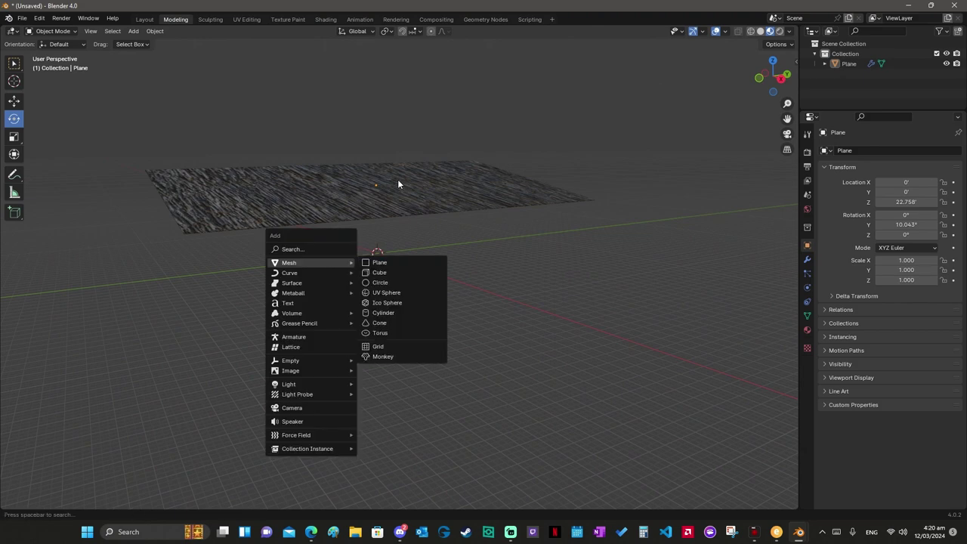
{"action": "key", "text": "Return"}
{"action": "key", "text": "KP_Decimal"}
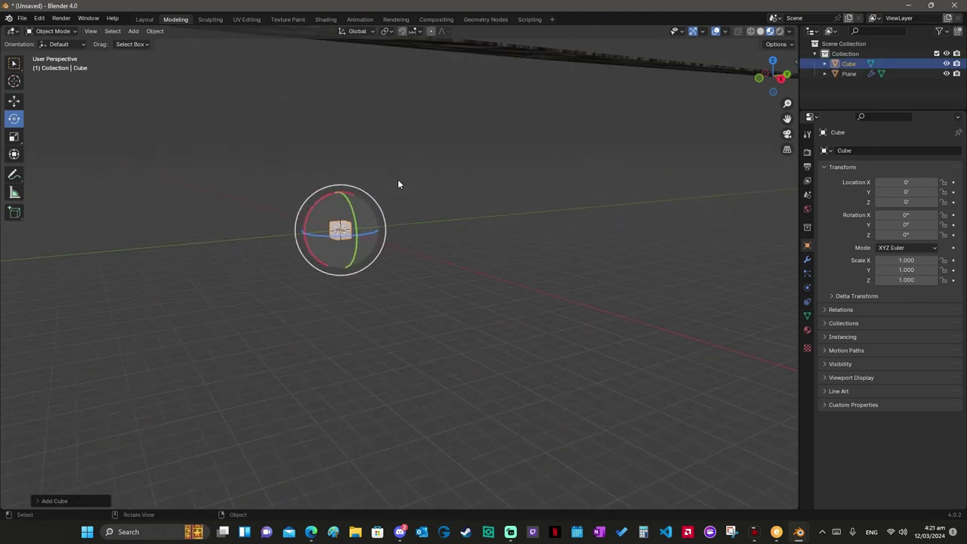
Step: Flatten the cube by scaling it down along Z
{"action": "left_click", "coordinate": [14, 137]}
{"action": "key", "text": "s"}
{"action": "key", "text": "z"}
{"action": "key", "text": "Return"}
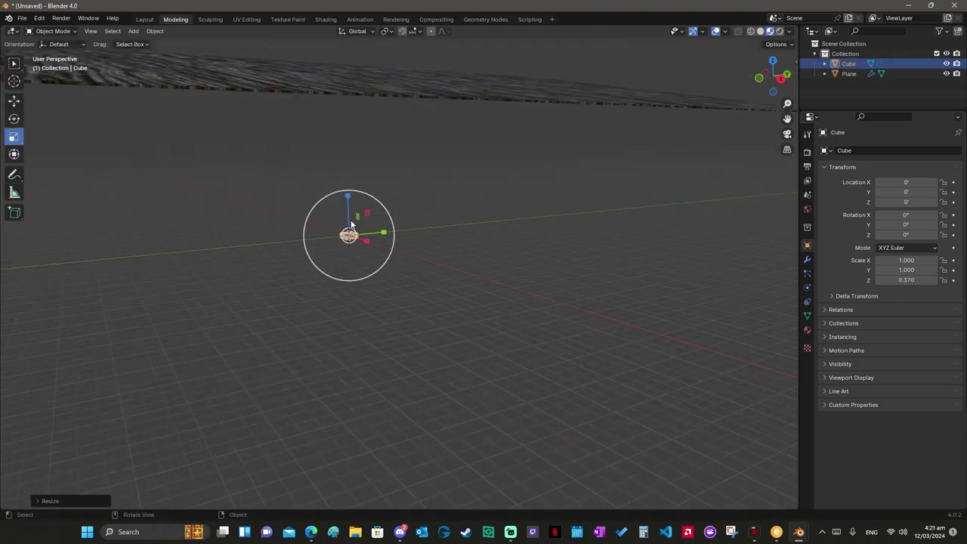
{"action": "middle_click_drag", "start_coordinate": [325, 212], "coordinate": [350, 225]}
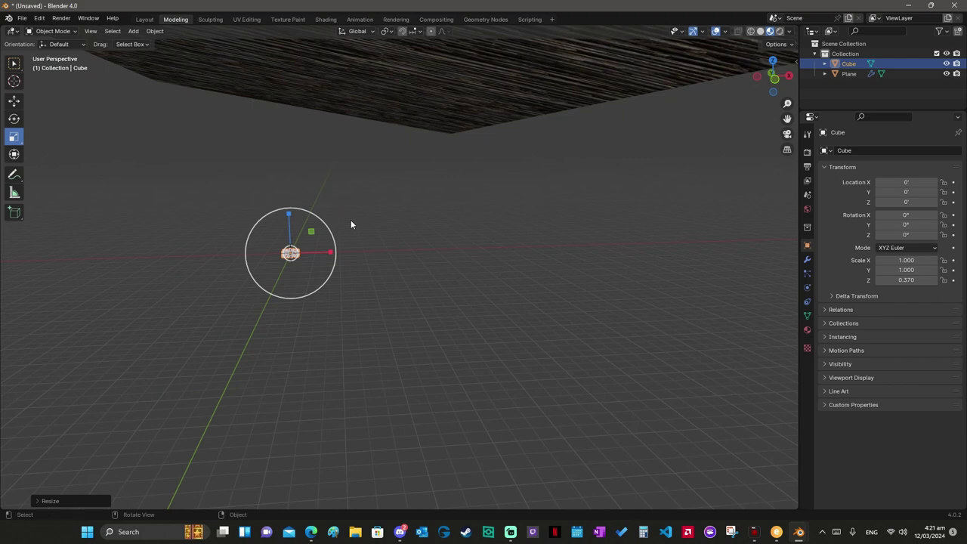
{"action": "key", "text": "s"}
{"action": "key", "text": "z"}
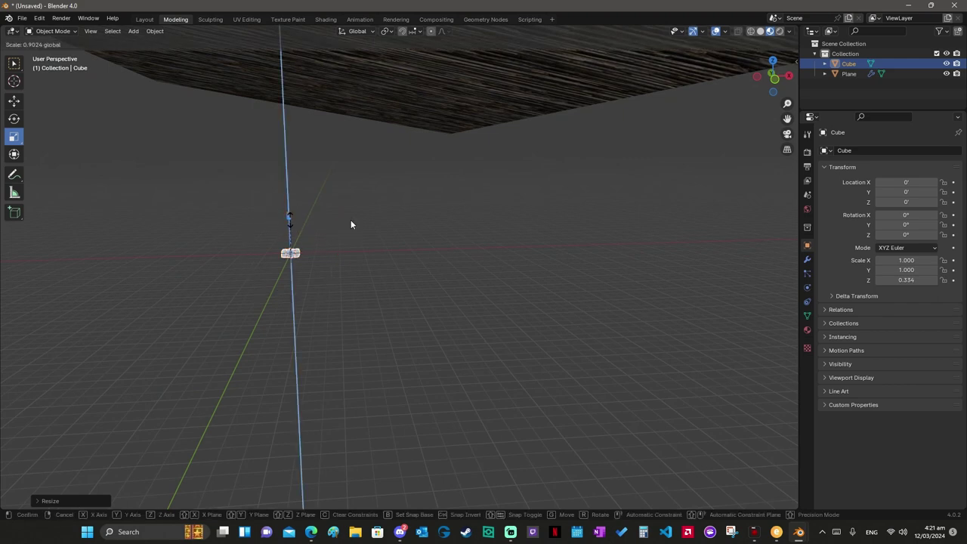
{"action": "left_click", "coordinate": [347, 225]}
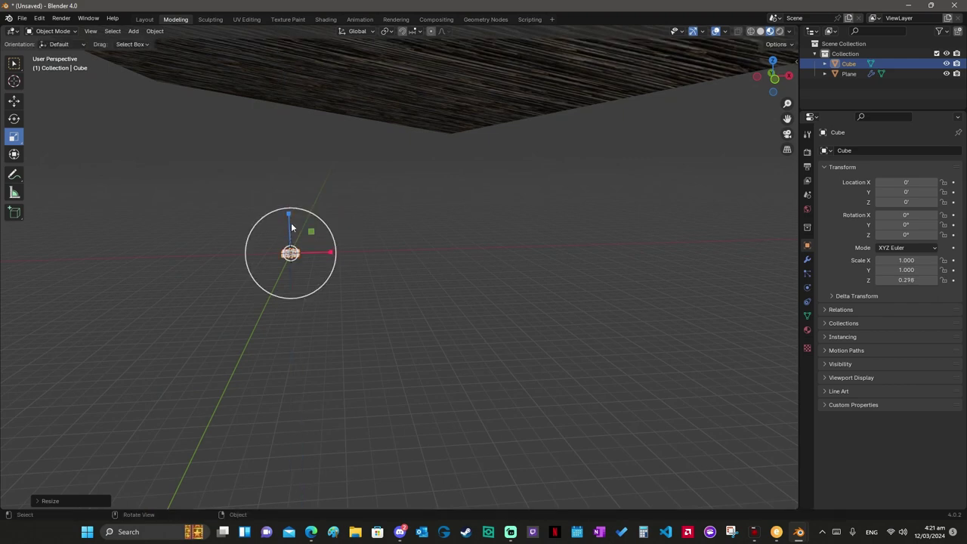
Step: Stretch the flattened cube along Y into a long bar
{"action": "key", "text": "s"}
{"action": "key", "text": "x"}
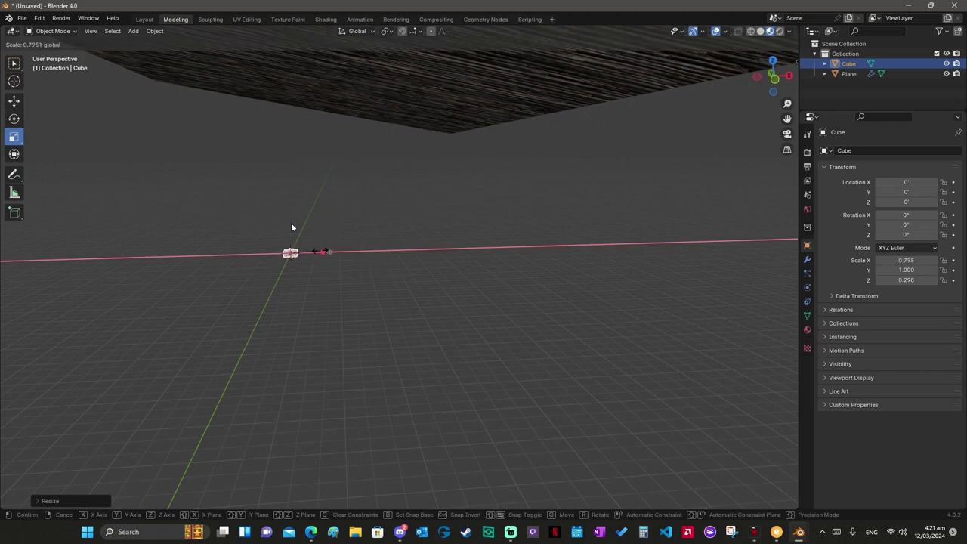
{"action": "key", "text": "x"}
{"action": "key", "text": "x"}
{"action": "middle_click_drag", "start_coordinate": [321, 254], "coordinate": [321, 255]}
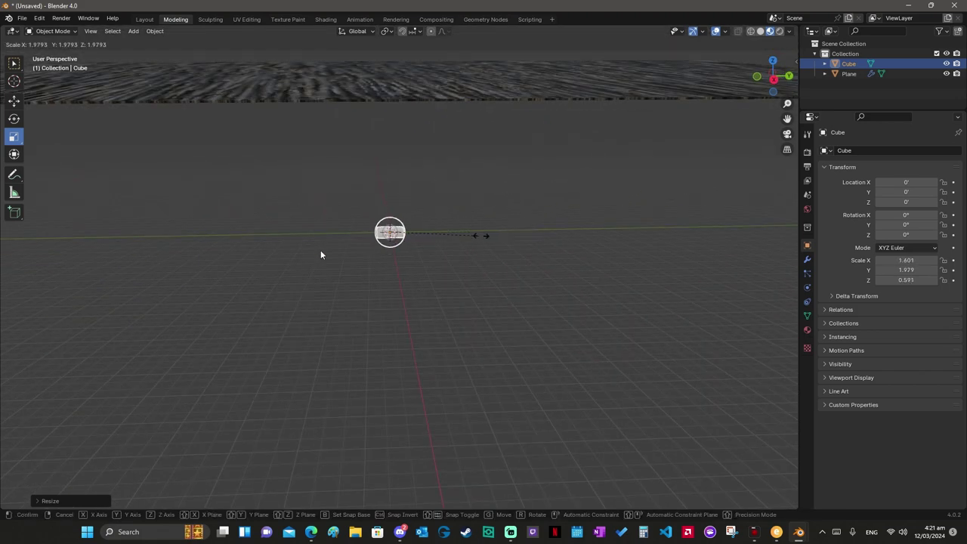
{"action": "key", "text": "Escape"}
{"action": "key", "text": "s"}
{"action": "key", "text": "y"}
{"action": "left_click", "coordinate": [341, 226]}
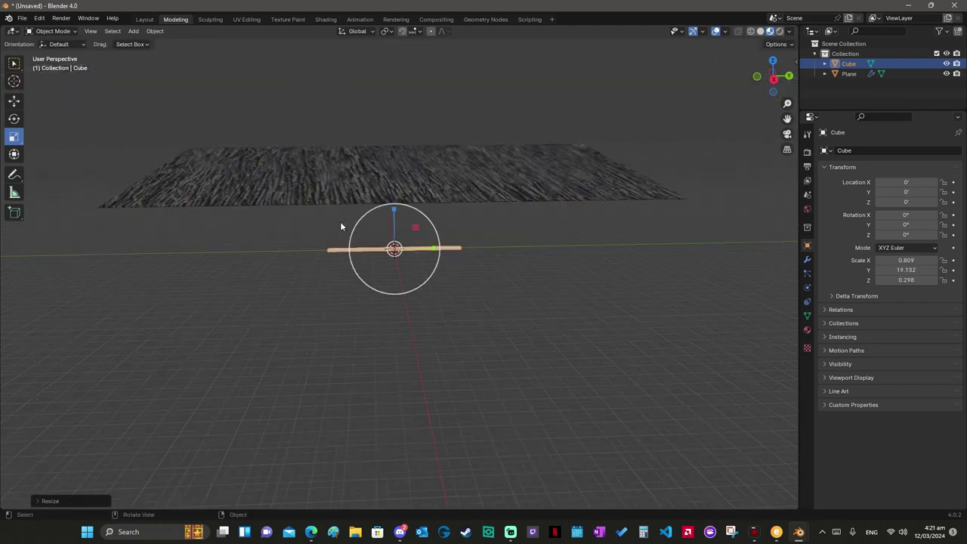
{"action": "middle_click_drag", "start_coordinate": [340, 227], "coordinate": [340, 227]}
{"action": "key", "text": "s"}
{"action": "key", "text": "y"}
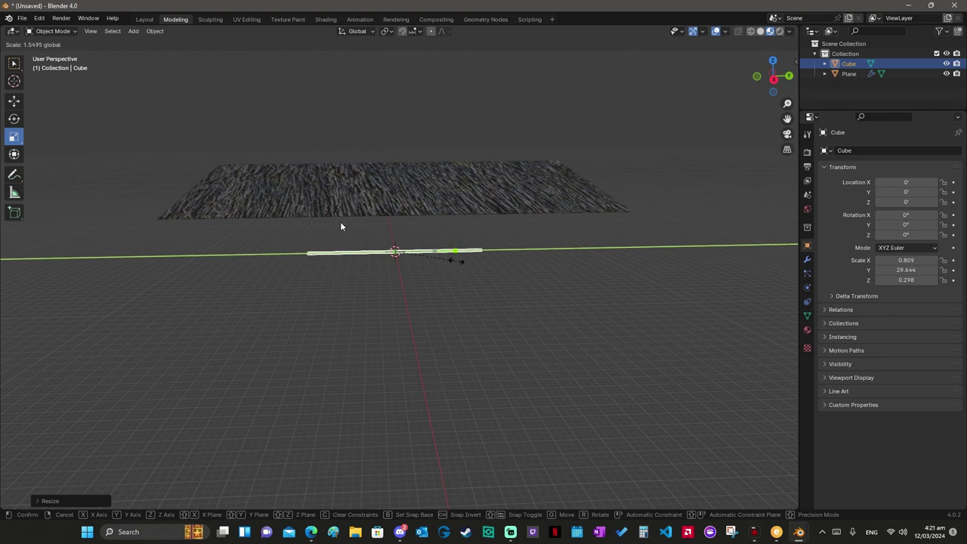
Step: Move the bar up under the roof's lower edge at its left end
{"action": "left_click", "coordinate": [457, 261]}
{"action": "left_click", "coordinate": [14, 100]}
{"action": "middle_click_drag", "start_coordinate": [30, 113], "coordinate": [91, 174]}
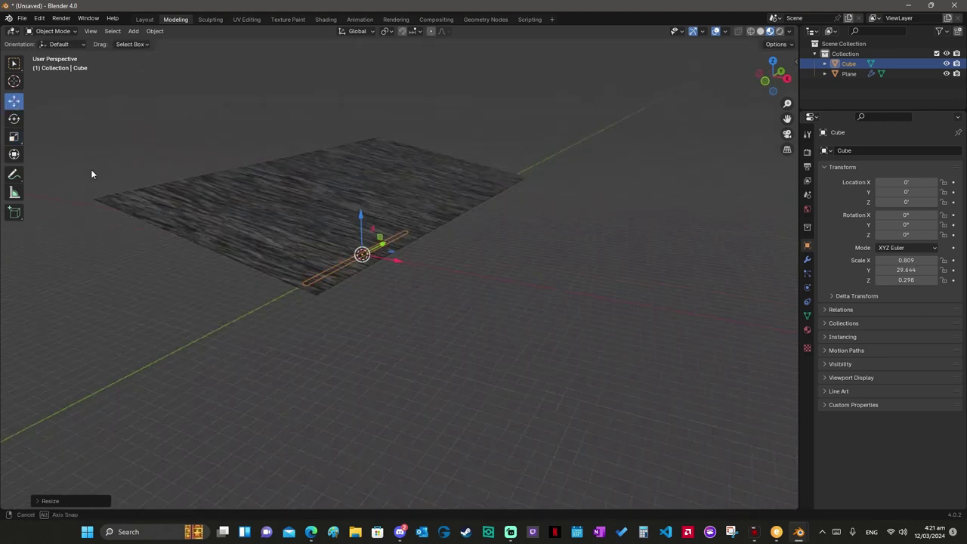
{"action": "mouse_move", "coordinate": [397, 261]}
{"action": "left_mouse_down"}
{"action": "mouse_move", "coordinate": [486, 276]}
{"action": "mouse_move", "coordinate": [470, 195]}
{"action": "left_mouse_up"}
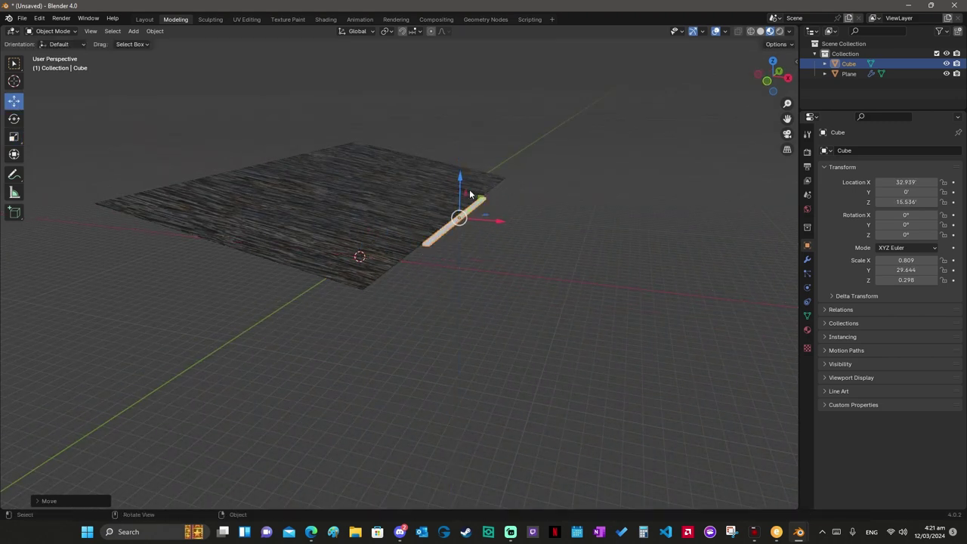
{"action": "middle_click_drag", "start_coordinate": [469, 195], "coordinate": [401, 257]}
{"action": "left_click_drag", "start_coordinate": [401, 266], "coordinate": [403, 272]}
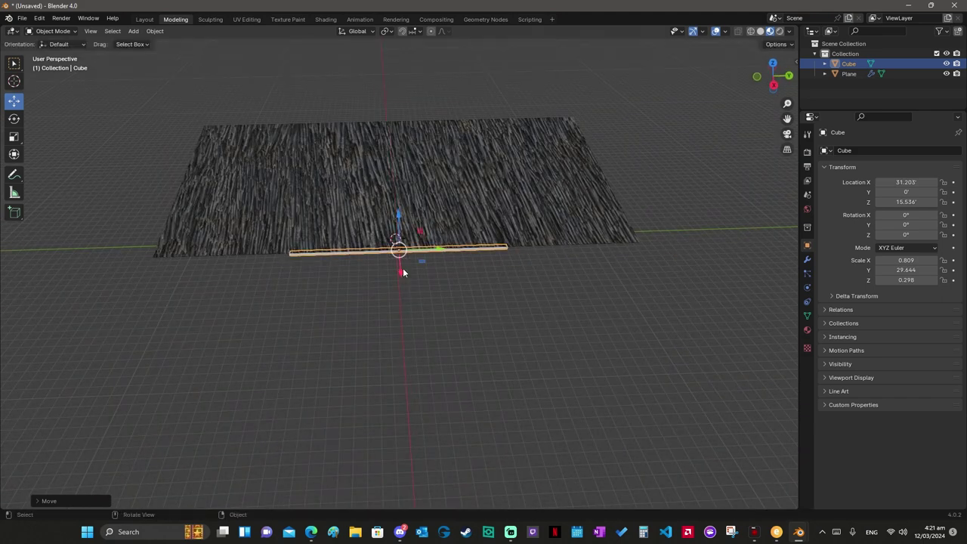
{"action": "key", "text": "g"}
{"action": "key", "text": "y"}
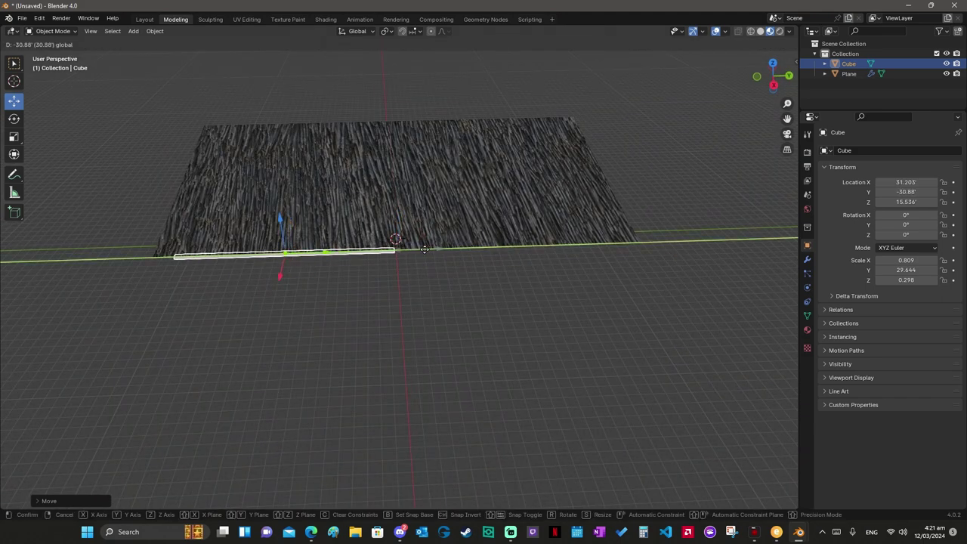
{"action": "left_click", "coordinate": [424, 250]}
Step: Scale the beam along Y to 33.003 to match the roof edge
{"action": "left_click", "coordinate": [21, 144]}
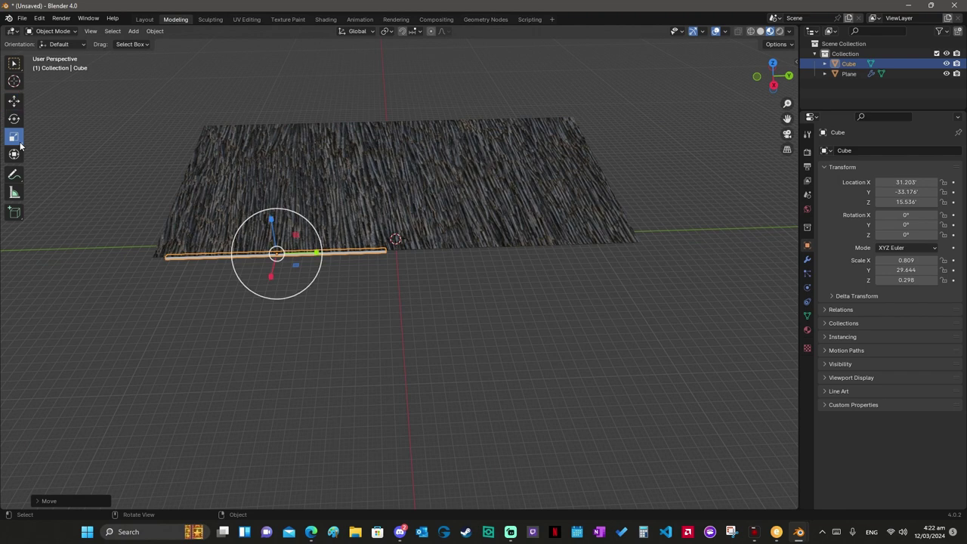
{"action": "key", "text": "s"}
{"action": "key", "text": "y"}
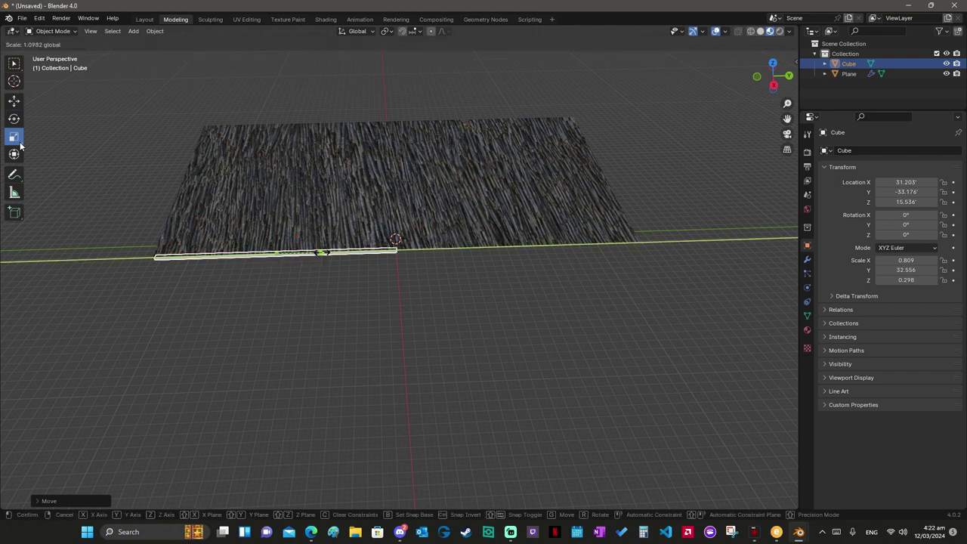
{"action": "left_click", "coordinate": [21, 146]}
{"action": "middle_click_drag", "start_coordinate": [322, 252], "coordinate": [322, 257]}
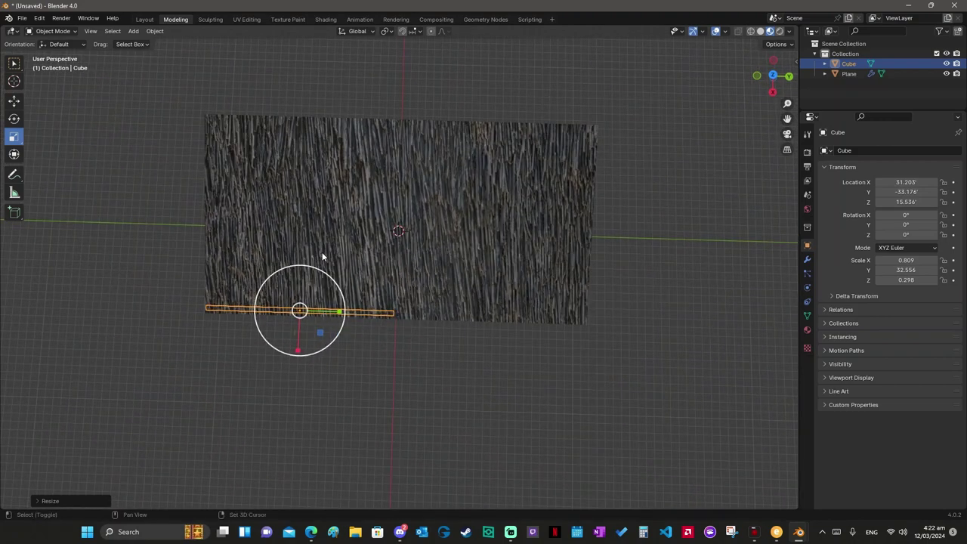
{"action": "left_click", "coordinate": [322, 257]}
{"action": "middle_click_drag", "start_coordinate": [322, 257], "coordinate": [322, 257]}
{"action": "key", "text": "ctrl+z"}
{"action": "key", "text": "s"}
{"action": "key", "text": "y"}
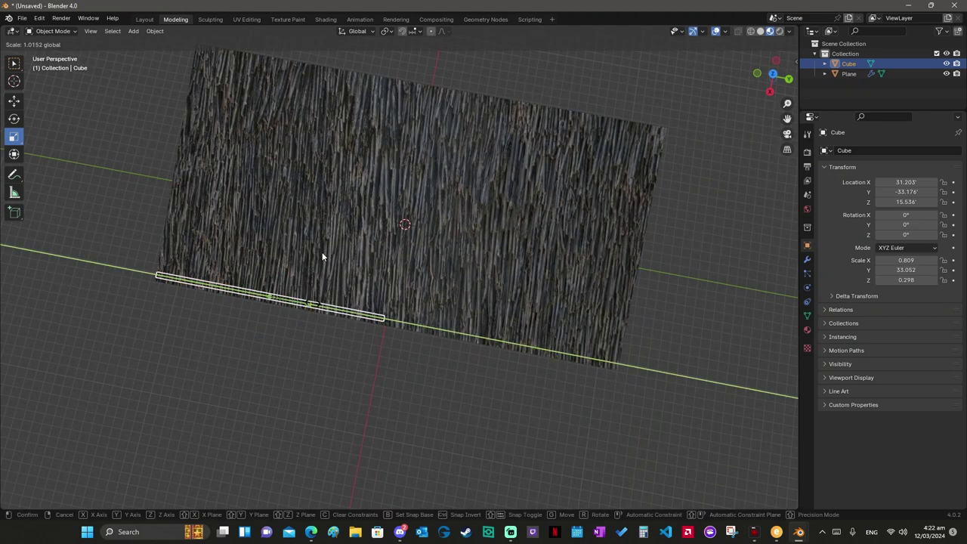
{"action": "left_click", "coordinate": [313, 306]}
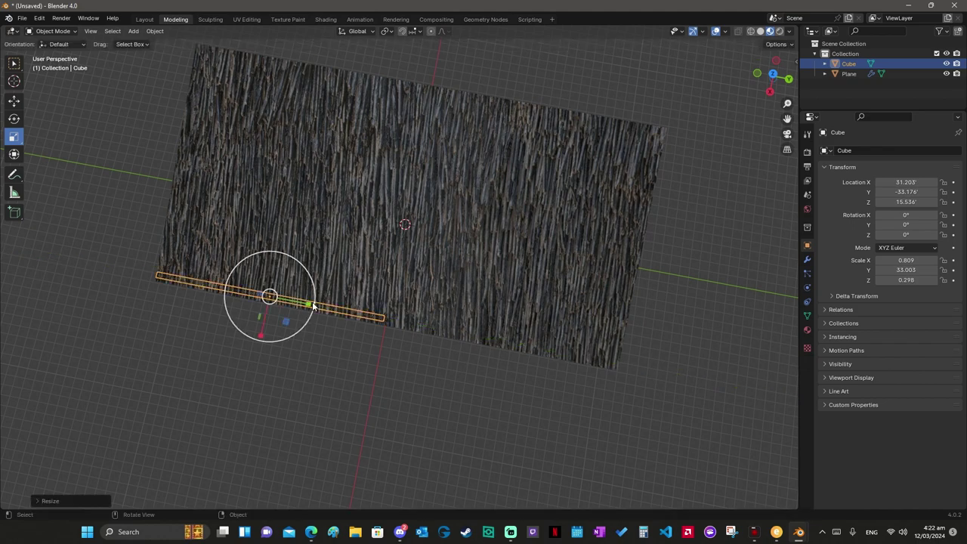
Step: Nudge the beam along Y to the roof corner and duplicate it
{"action": "middle_click_drag", "start_coordinate": [313, 306], "coordinate": [312, 302]}
{"action": "left_click", "coordinate": [15, 101]}
{"action": "middle_click_drag", "start_coordinate": [20, 104], "coordinate": [21, 103]}
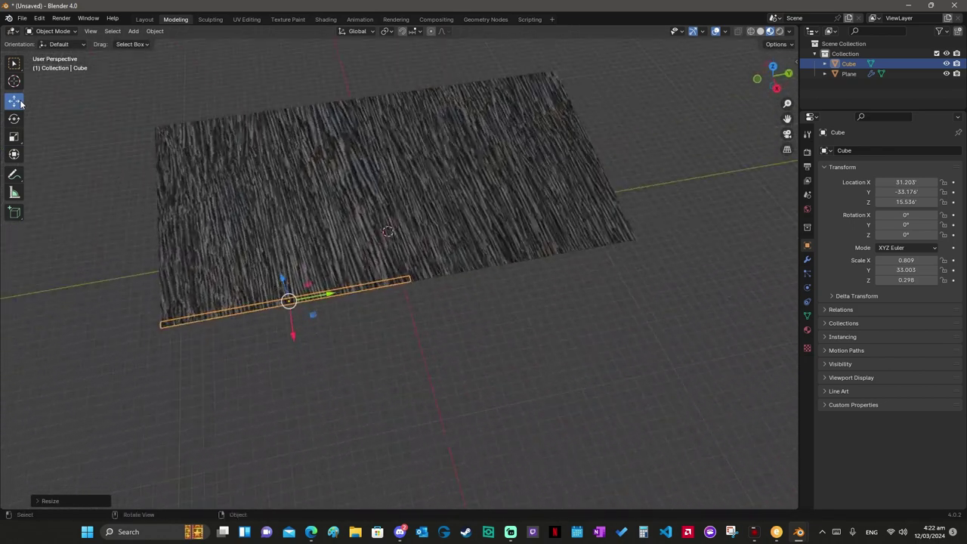
{"action": "left_click_drag", "start_coordinate": [327, 294], "coordinate": [323, 294]}
{"action": "middle_click_drag", "start_coordinate": [323, 295], "coordinate": [323, 300]}
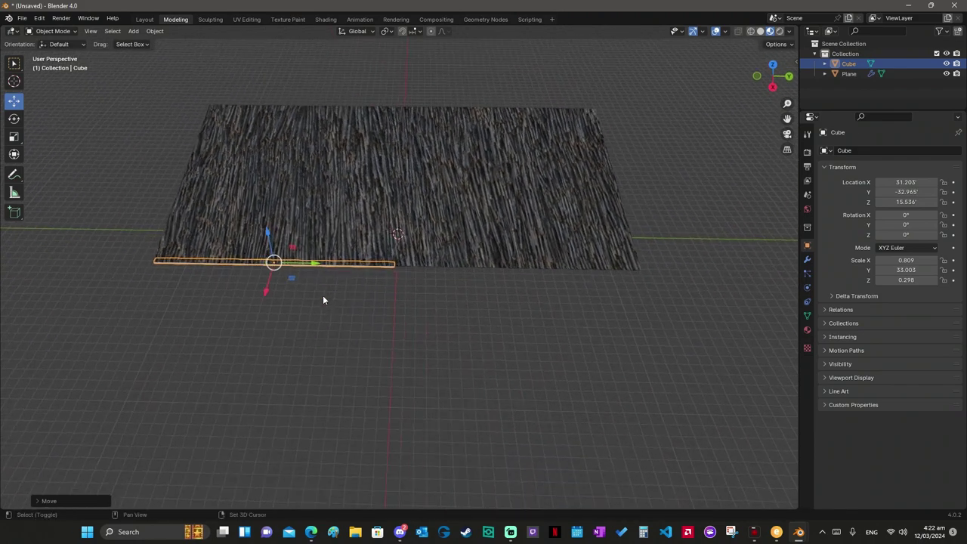
{"action": "key", "text": "shift+d"}
Step: Place the copied beam at the roof edge's other end, lined up with the first
{"action": "key", "text": "y"}
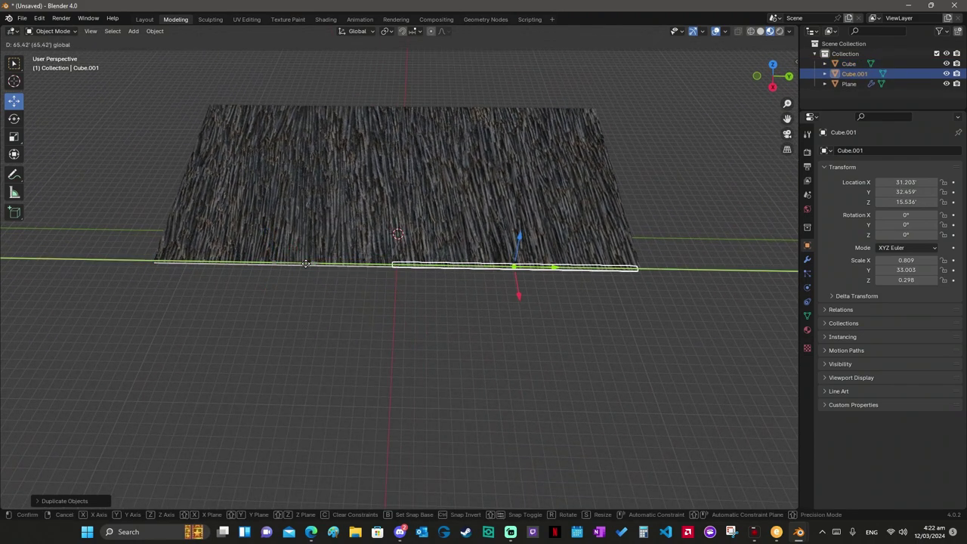
{"action": "left_click", "coordinate": [549, 285]}
{"action": "middle_click_drag", "start_coordinate": [549, 285], "coordinate": [550, 286]}
{"action": "key", "text": "g"}
{"action": "key", "text": "y"}
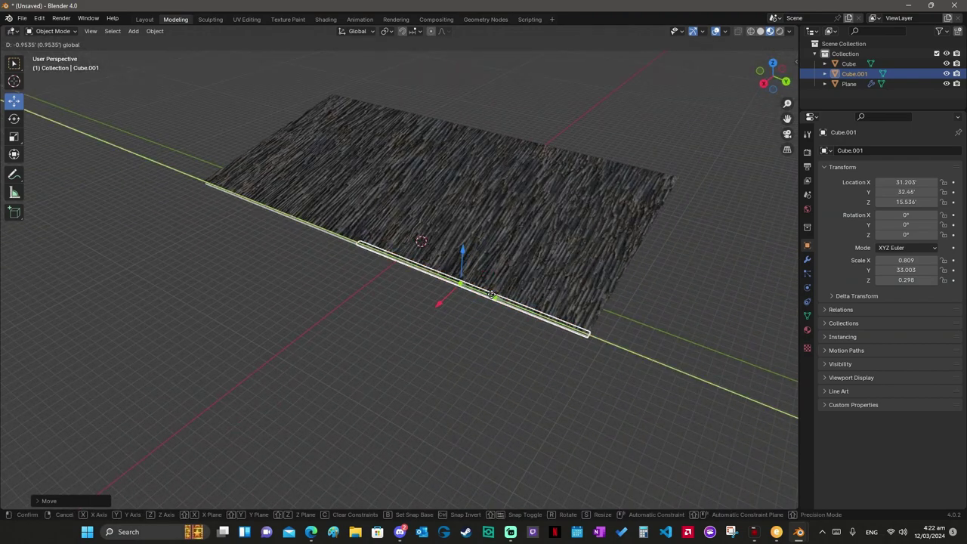
{"action": "left_click", "coordinate": [489, 293]}
{"action": "middle_click_drag", "start_coordinate": [489, 293], "coordinate": [488, 296]}
{"action": "left_click_drag", "start_coordinate": [699, 262], "coordinate": [710, 262]}
{"action": "left_click", "coordinate": [711, 262]}
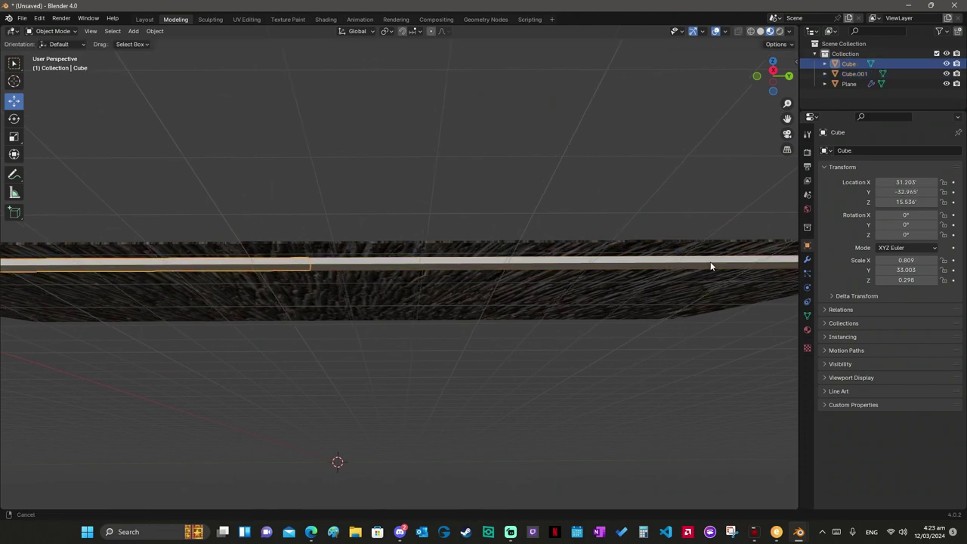
{"action": "left_click_drag", "start_coordinate": [112, 266], "coordinate": [141, 269]}
{"action": "middle_click_drag", "start_coordinate": [140, 269], "coordinate": [141, 268]}
Step: Raise Cube.001 to Z 16.657' and tilt it 10.034° about Y
{"action": "left_click", "coordinate": [529, 288]}
{"action": "mouse_move", "coordinate": [481, 249]}
{"action": "left_mouse_down"}
{"action": "mouse_move", "coordinate": [480, 259]}
{"action": "mouse_move", "coordinate": [481, 250]}
{"action": "left_mouse_up"}
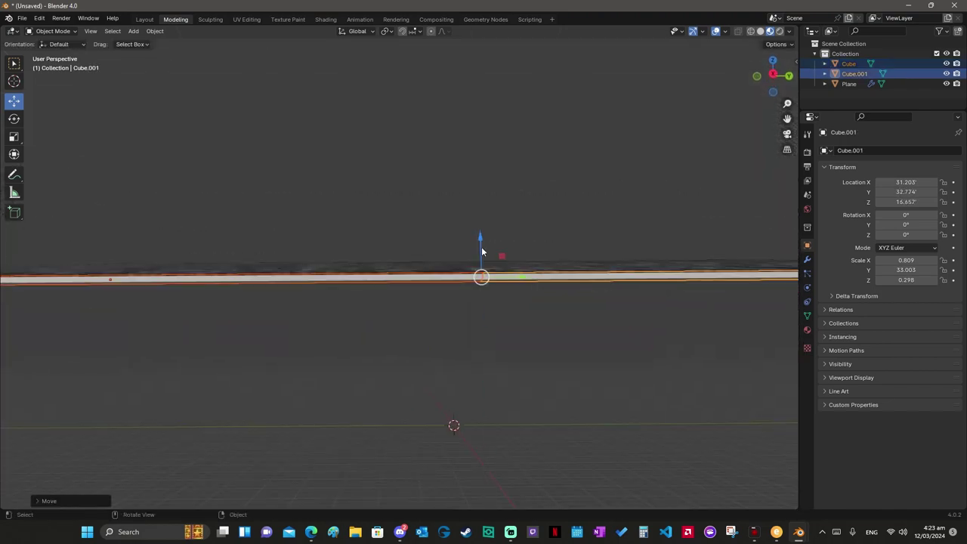
{"action": "middle_click_drag", "start_coordinate": [481, 250], "coordinate": [552, 279]}
{"action": "key", "text": "shift+space"}
{"action": "key", "text": "r"}
{"action": "key", "text": "r"}
{"action": "key", "text": "y"}
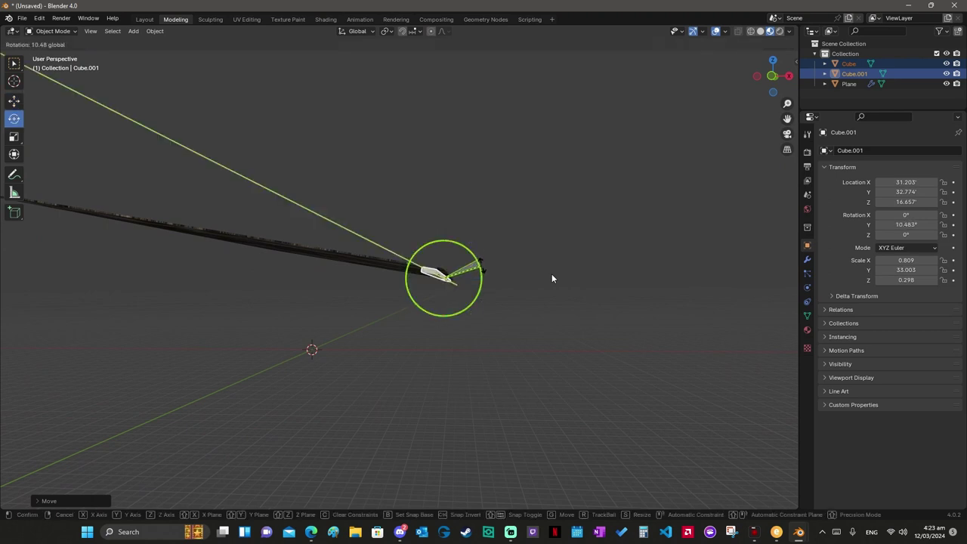
{"action": "left_click", "coordinate": [479, 261]}
{"action": "middle_click_drag", "start_coordinate": [479, 261], "coordinate": [479, 260]}
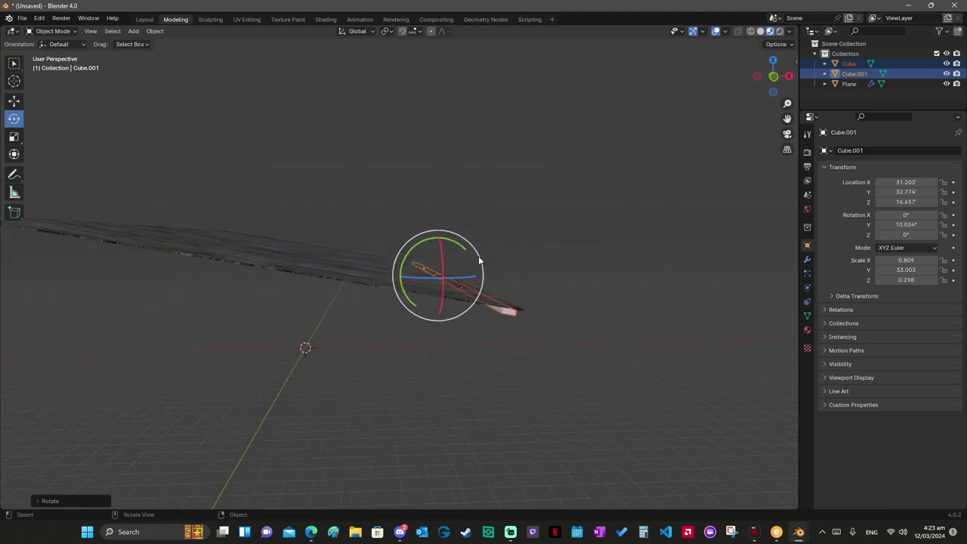
Step: Duplicate both beams in place and move the copies toward the far roof edge
{"action": "key", "text": "shift+d"}
{"action": "right_click", "coordinate": [231, 322]}
{"action": "left_click", "coordinate": [13, 100]}
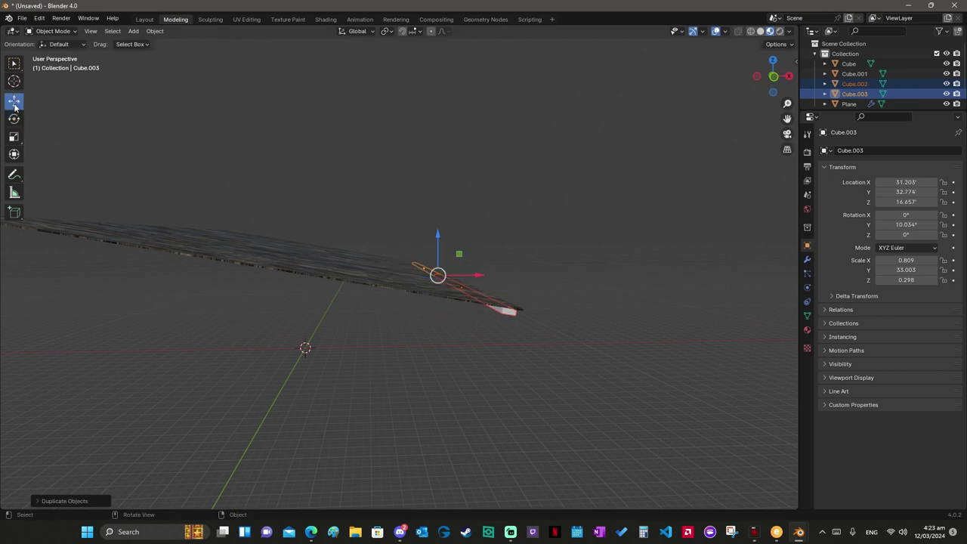
{"action": "key", "text": "g"}
{"action": "key", "text": "x"}
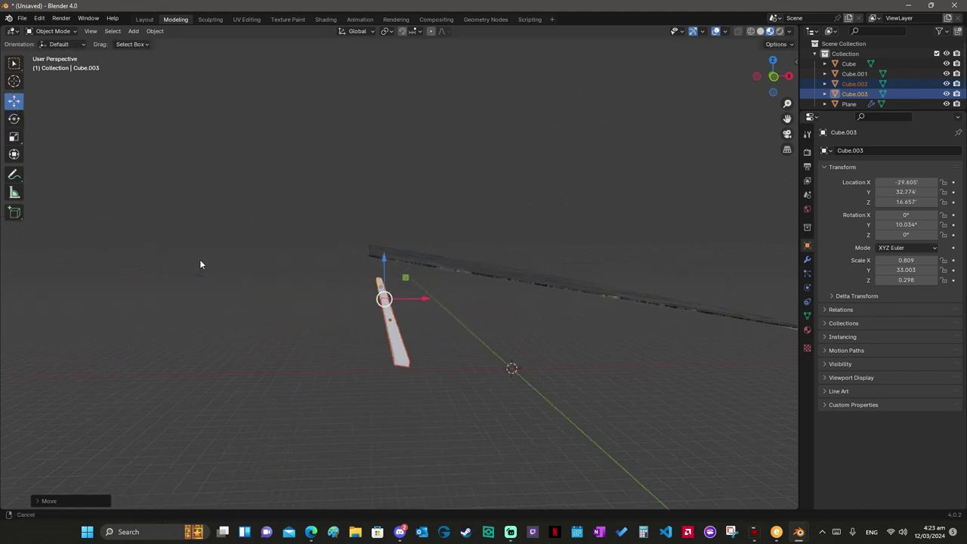
{"action": "key", "text": "z"}
{"action": "left_click", "coordinate": [381, 226]}
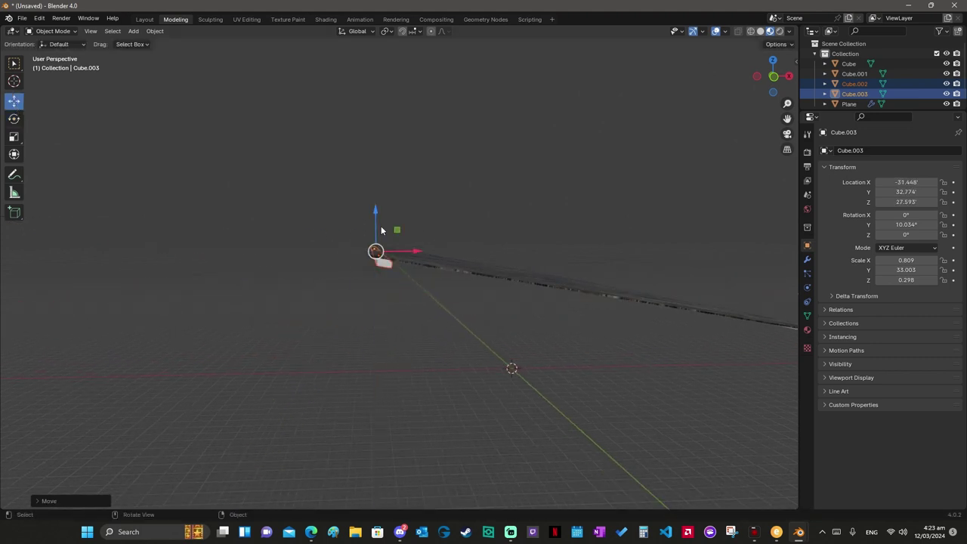
Step: Lift copies Cube.002 and Cube.003 to Z 27.945', then duplicate Cube.002
{"action": "middle_click_drag", "start_coordinate": [409, 251], "coordinate": [409, 251]}
{"action": "key", "text": "z"}
{"action": "left_click_drag", "start_coordinate": [409, 251], "coordinate": [371, 226]}
{"action": "middle_click_drag", "start_coordinate": [370, 225], "coordinate": [365, 227]}
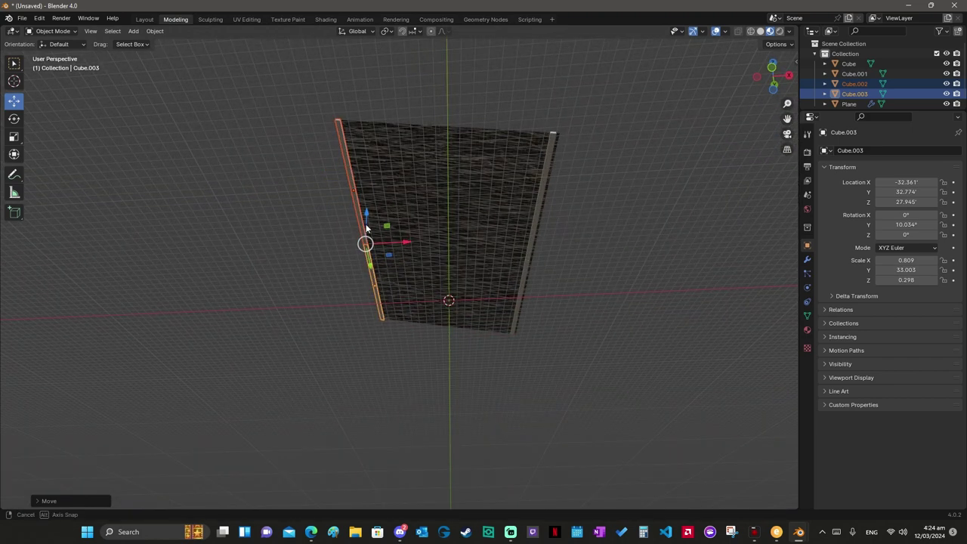
{"action": "middle_click_drag", "start_coordinate": [366, 227], "coordinate": [366, 228]}
{"action": "left_click", "coordinate": [366, 225]}
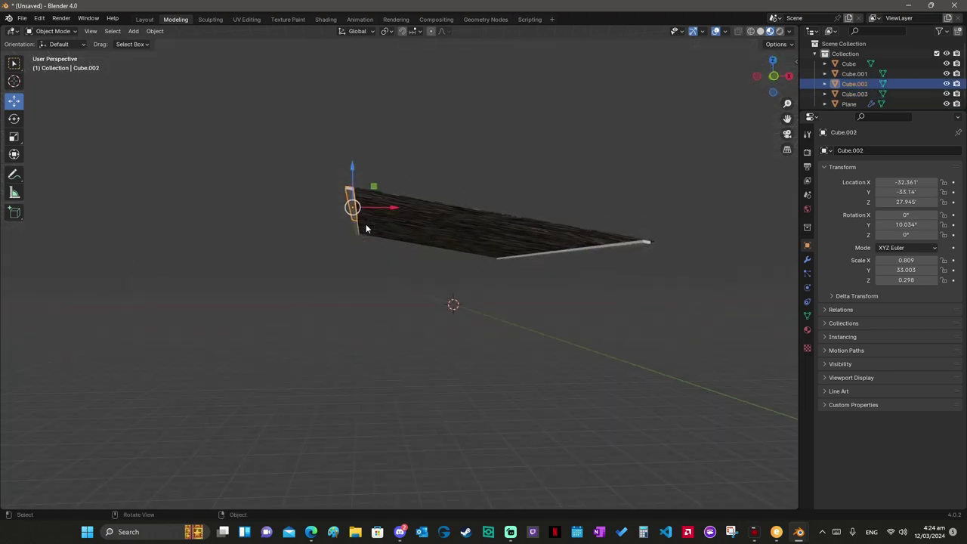
{"action": "key", "text": "shift+d"}
Step: Move the beam copy out along X and rotate it exactly 90° about Z
{"action": "left_click", "coordinate": [313, 231]}
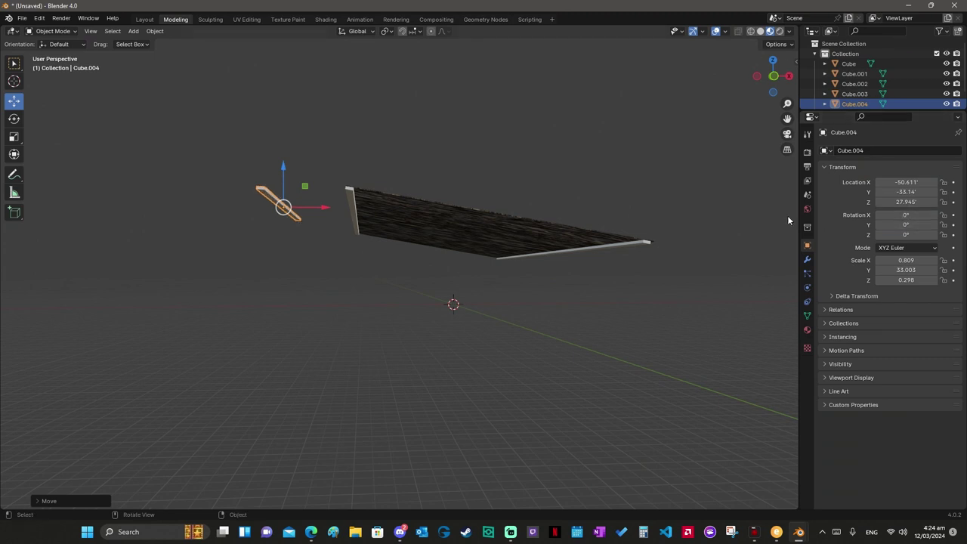
{"action": "key", "text": "r"}
{"action": "key", "text": "z"}
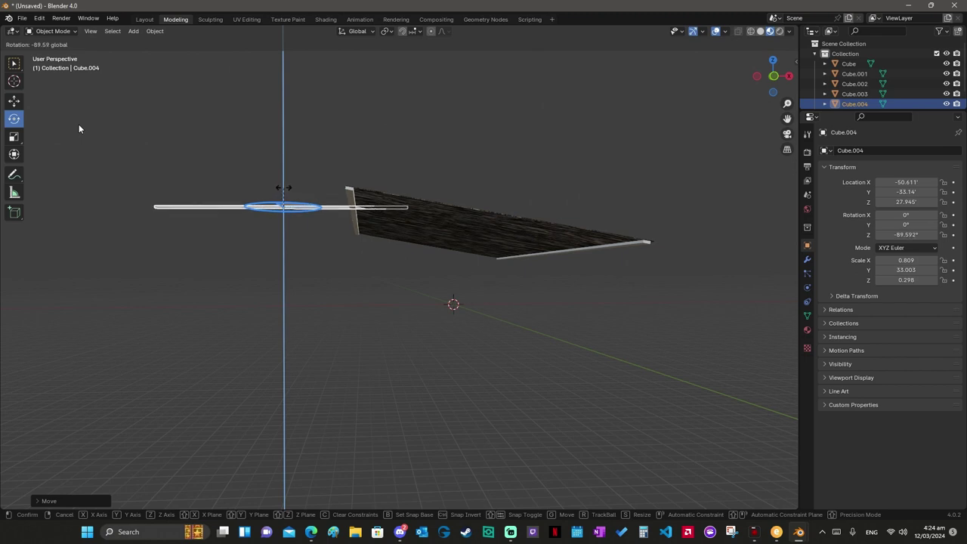
{"action": "left_click", "coordinate": [78, 129]}
{"action": "left_click", "coordinate": [905, 236]}
{"action": "type", "text": "90"}
Step: Tilt the beam about 10° so it matches the roof slope
{"action": "left_click_drag", "start_coordinate": [781, 94], "coordinate": [764, 87]}
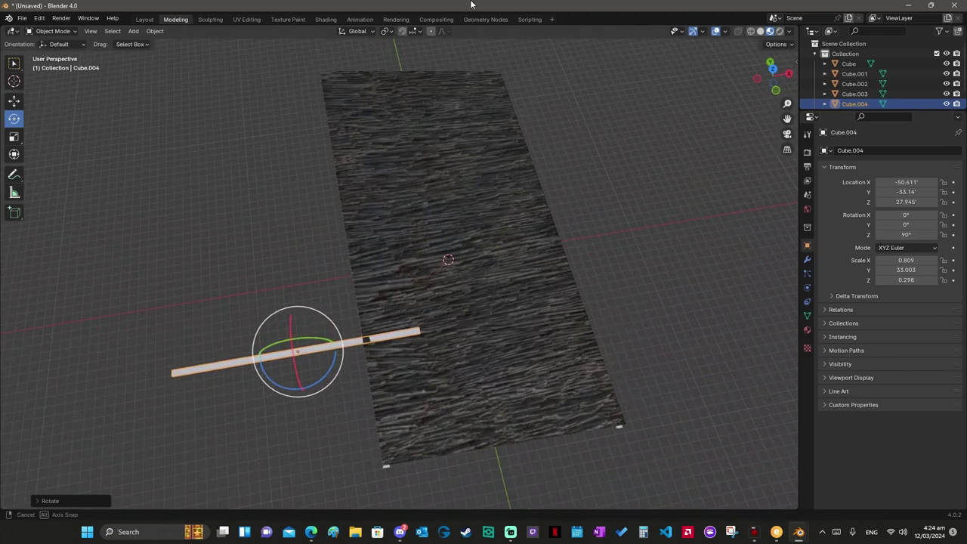
{"action": "key", "text": "r"}
{"action": "key", "text": "y"}
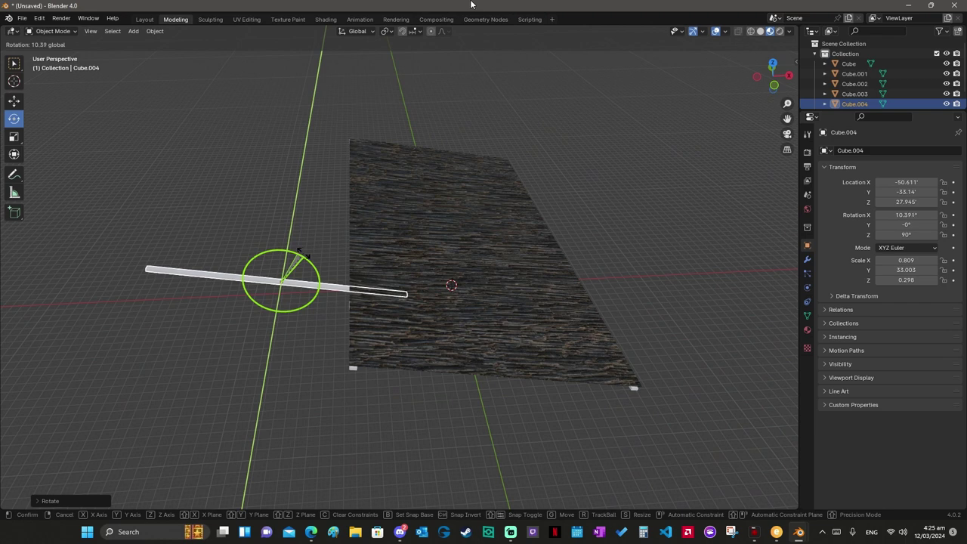
{"action": "left_click", "coordinate": [299, 254]}
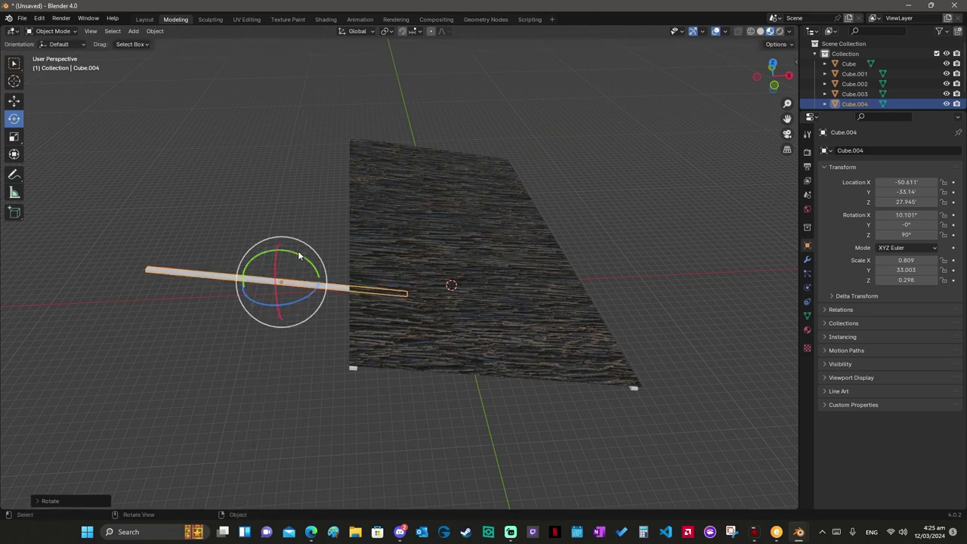
Step: Slide the beam over to the thatched roof and place it at the roof's near end along Y
{"action": "left_click_drag", "start_coordinate": [322, 281], "coordinate": [499, 281]}
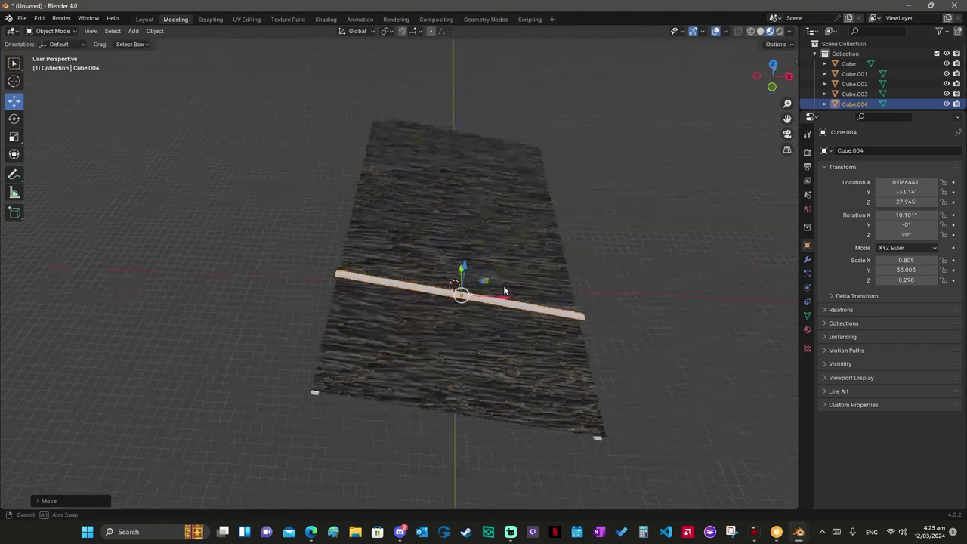
{"action": "middle_click_drag", "start_coordinate": [499, 281], "coordinate": [505, 291]}
{"action": "left_click_drag", "start_coordinate": [463, 182], "coordinate": [463, 198]}
{"action": "middle_click_drag", "start_coordinate": [463, 198], "coordinate": [469, 222]}
{"action": "key", "text": "g"}
{"action": "key", "text": "y"}
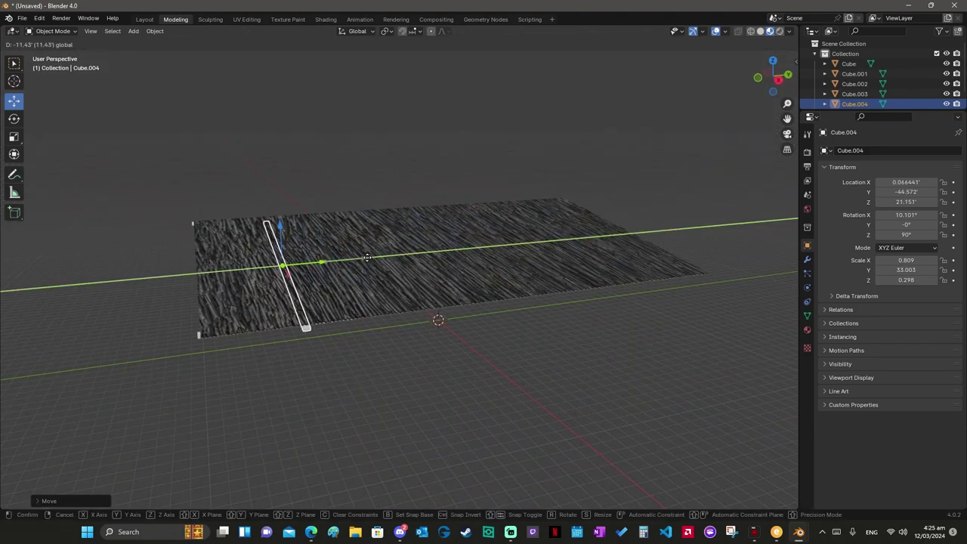
{"action": "left_click", "coordinate": [246, 271]}
{"action": "middle_click_drag", "start_coordinate": [246, 271], "coordinate": [246, 270]}
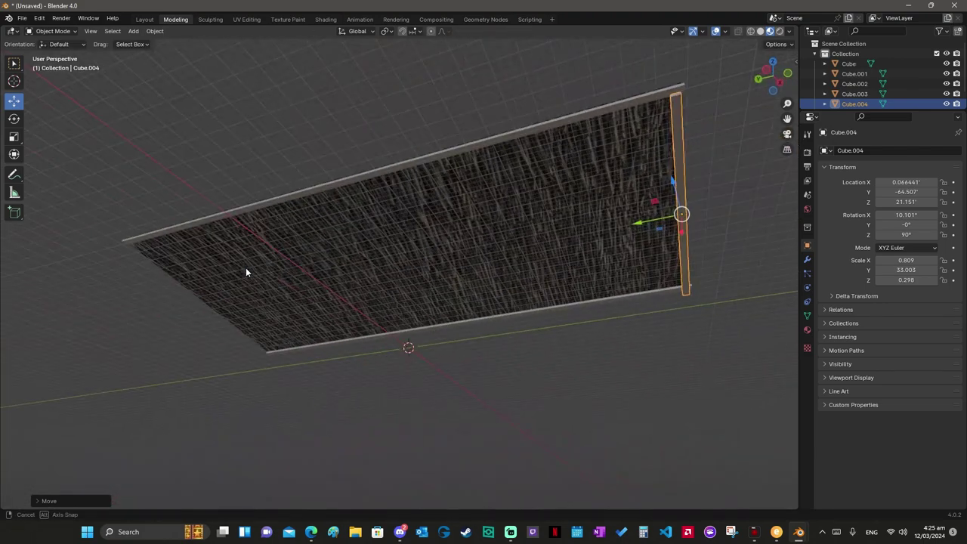
Step: Nudge the beam along Y, then shift it sideways along X under the roof edge
{"action": "key", "text": "g"}
{"action": "key", "text": "y"}
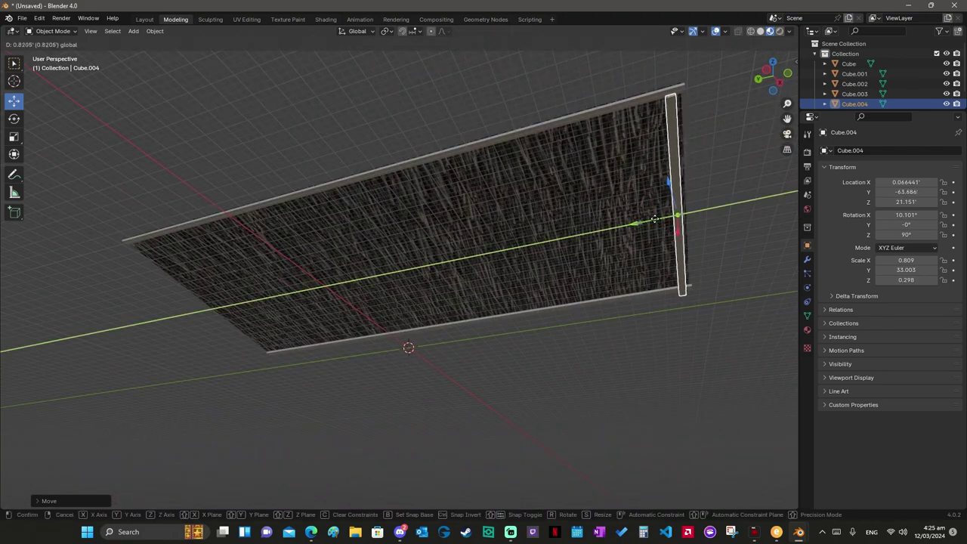
{"action": "left_click", "coordinate": [655, 220]}
{"action": "middle_click_drag", "start_coordinate": [656, 218], "coordinate": [657, 218]}
{"action": "key", "text": "g"}
{"action": "key", "text": "x"}
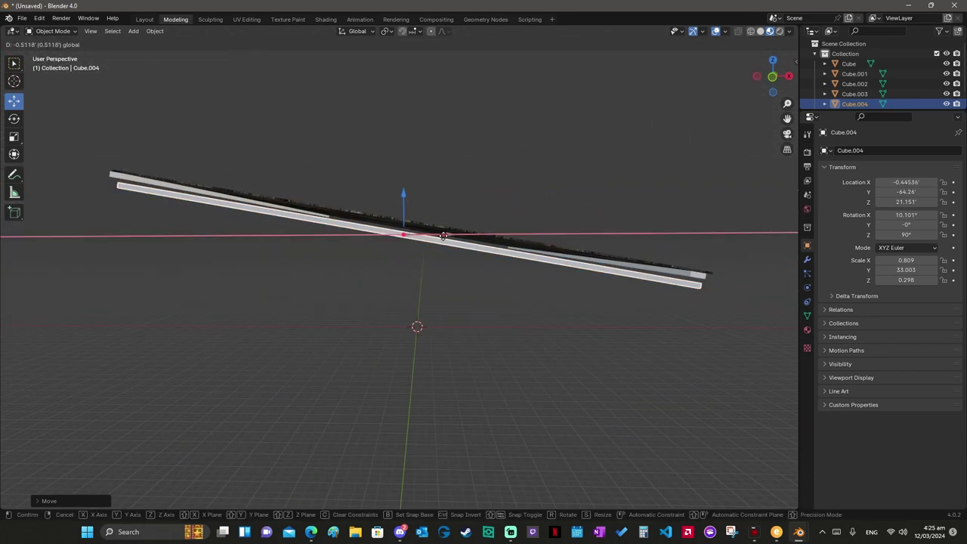
{"action": "left_click", "coordinate": [441, 240]}
Step: Fine-tune the beam on X and Z so it sits under the thatch edge at Y −64.26', Z 21.717'
{"action": "mouse_move", "coordinate": [441, 239]}
{"action": "middle_mouse_down"}
{"action": "mouse_move", "coordinate": [406, 204]}
{"action": "mouse_move", "coordinate": [395, 222]}
{"action": "middle_mouse_up"}
{"action": "key", "text": "g"}
{"action": "key", "text": "x"}
{"action": "left_click", "coordinate": [395, 227]}
{"action": "key", "text": "g"}
{"action": "key", "text": "z"}
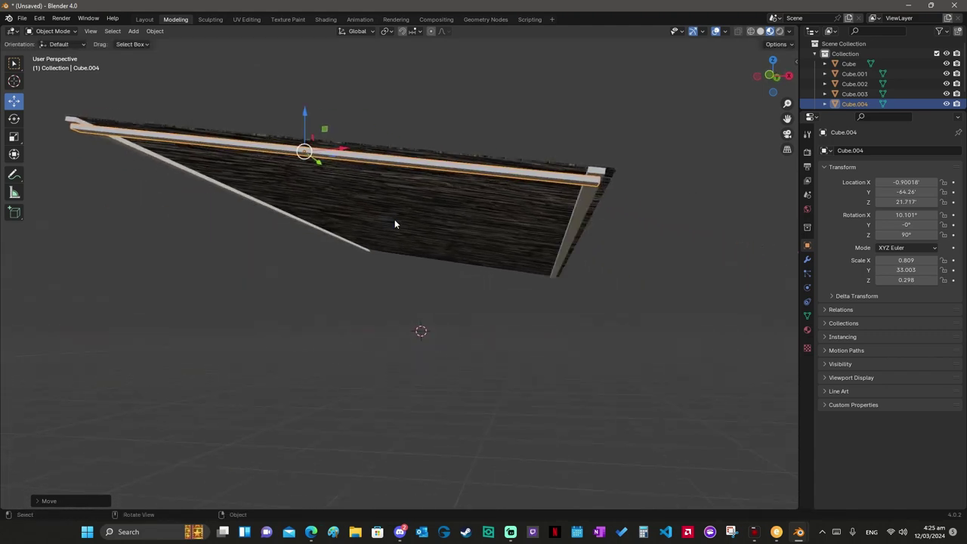
{"action": "key", "text": "x"}
{"action": "left_click", "coordinate": [338, 152]}
{"action": "middle_click_drag", "start_coordinate": [338, 154], "coordinate": [338, 156]}
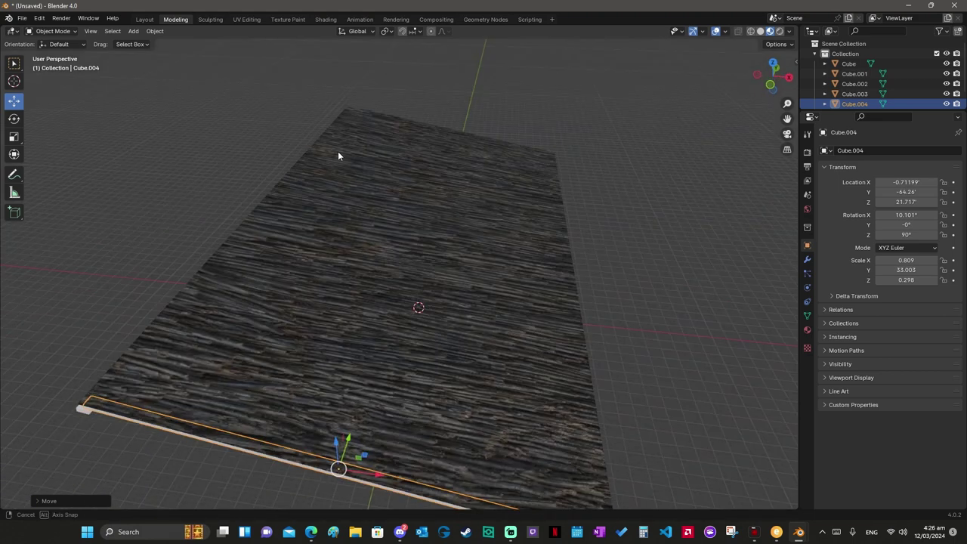
Step: Duplicate the edge beam and place the copy across the roof's middle at about Y −0.194'
{"action": "key", "text": "shift+d"}
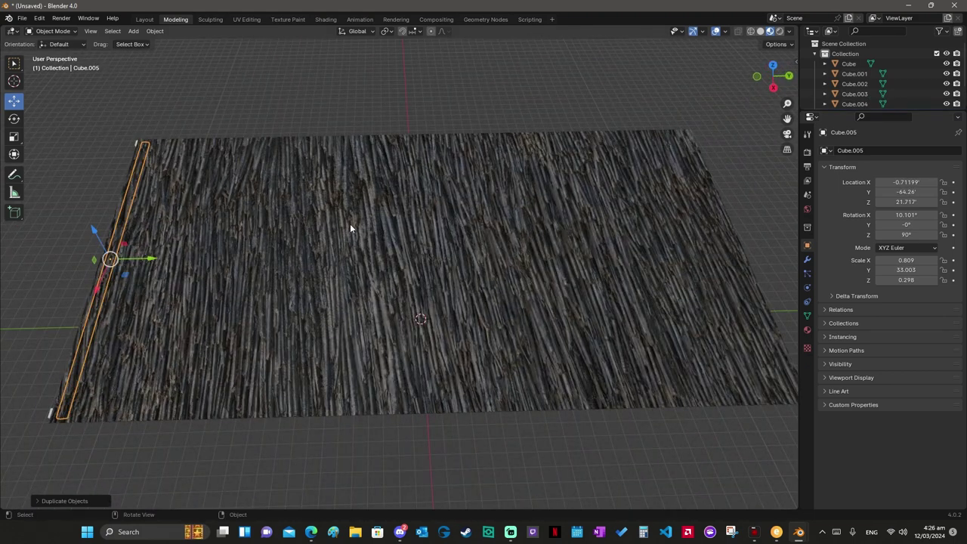
{"action": "key", "text": "y"}
{"action": "left_click", "coordinate": [459, 280]}
{"action": "middle_click_drag", "start_coordinate": [459, 280], "coordinate": [459, 280]}
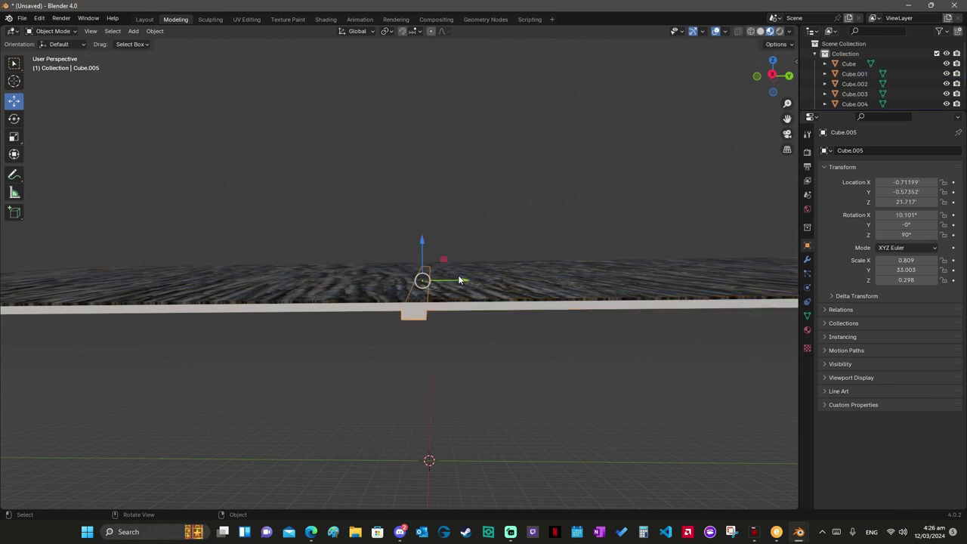
{"action": "left_click_drag", "start_coordinate": [459, 280], "coordinate": [447, 282]}
{"action": "left_click", "coordinate": [447, 282]}
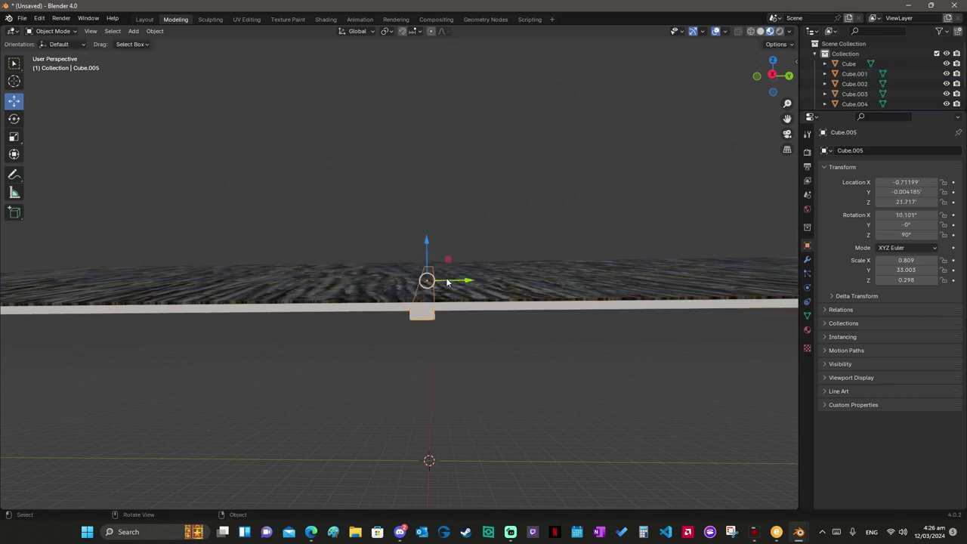
{"action": "left_click", "coordinate": [447, 282]}
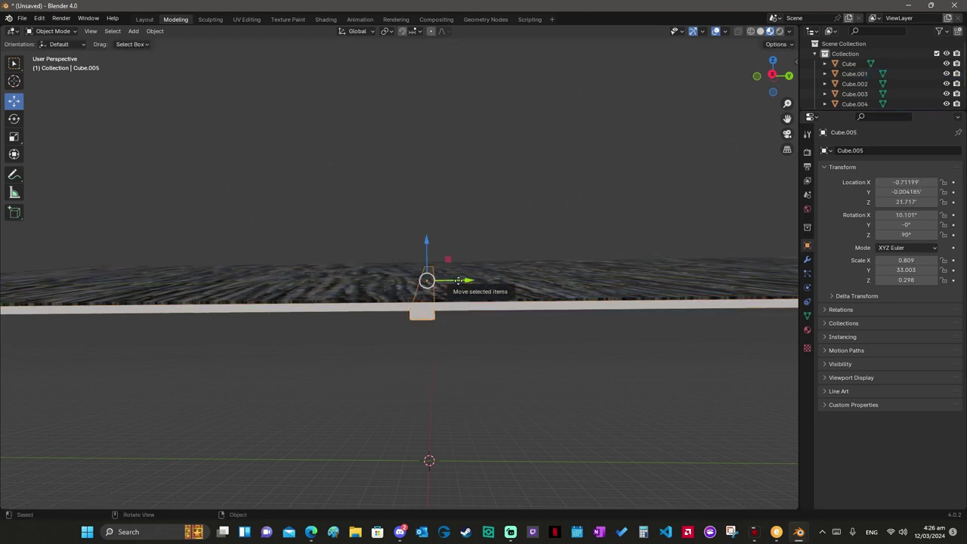
{"action": "left_click_drag", "start_coordinate": [458, 280], "coordinate": [611, 274]}
{"action": "scroll", "coordinate": [458, 281], "scroll_direction": "down", "scroll_amount": 4}
{"action": "scroll", "coordinate": [458, 280], "scroll_direction": "down", "scroll_amount": 2}
Step: Duplicate the middle beam and place Cube.006 at the roof's far end, Y 64.245'
{"action": "key", "text": "shift+d"}
{"action": "key", "text": "Escape"}
{"action": "middle_click_drag", "start_coordinate": [611, 274], "coordinate": [623, 281]}
Step: Undo the last change and lengthen the roof plane slightly along Y
{"action": "key", "text": "ctrl+z"}
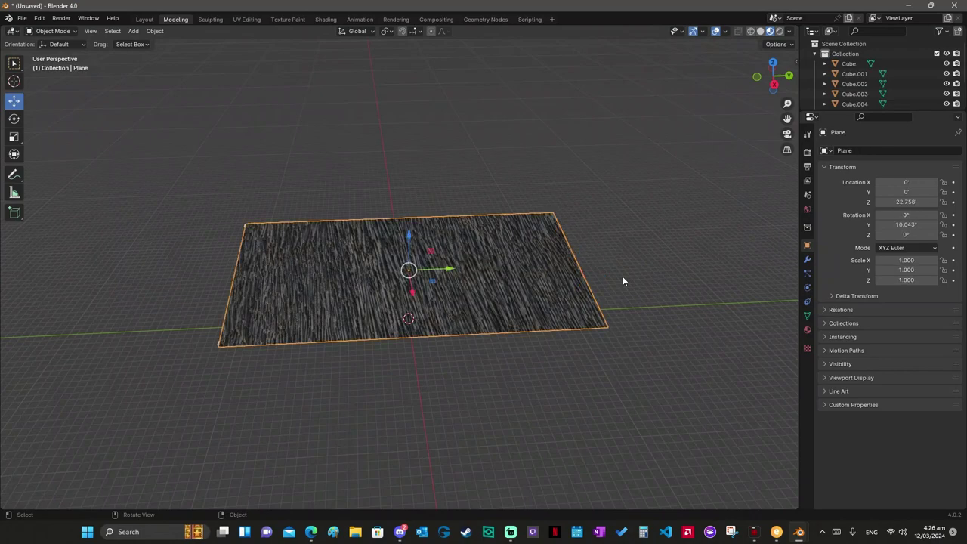
{"action": "key", "text": "s"}
{"action": "key", "text": "y"}
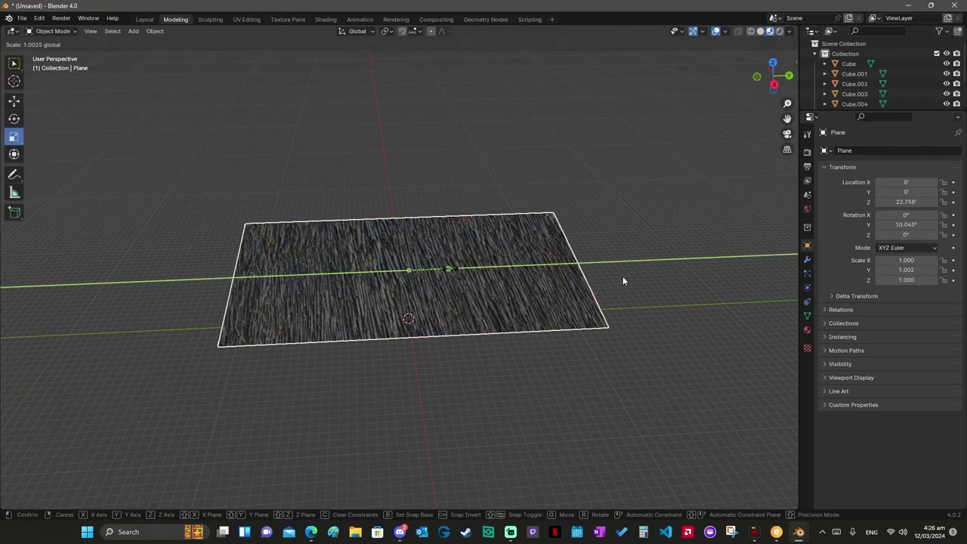
{"action": "left_click", "coordinate": [451, 270]}
{"action": "middle_click_drag", "start_coordinate": [452, 270], "coordinate": [451, 267]}
Step: Duplicate the edge beam and place the copy along Y between the edge and middle beams
{"action": "left_click", "coordinate": [451, 267]}
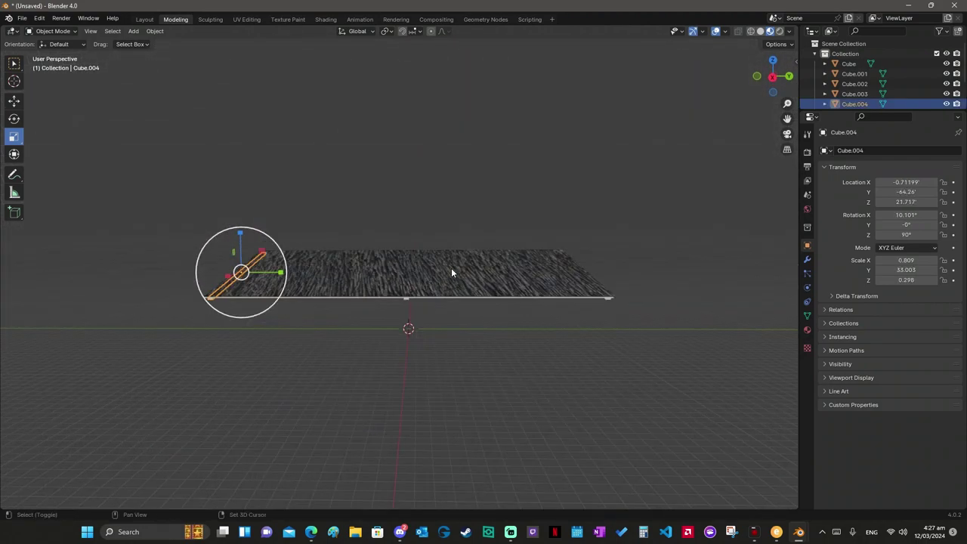
{"action": "key", "text": "shift+d"}
{"action": "right_click", "coordinate": [313, 352]}
{"action": "key", "text": "g"}
{"action": "key", "text": "y"}
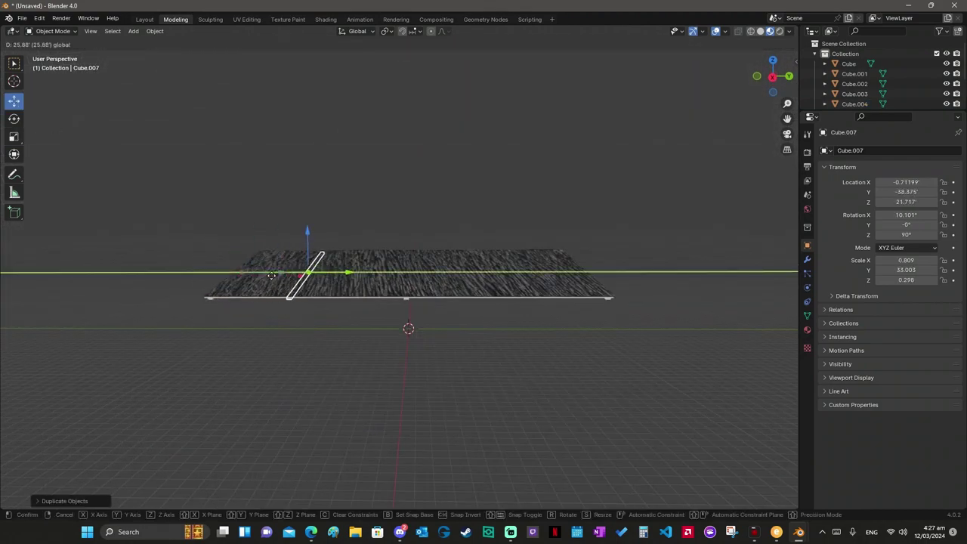
{"action": "left_click", "coordinate": [271, 275]}
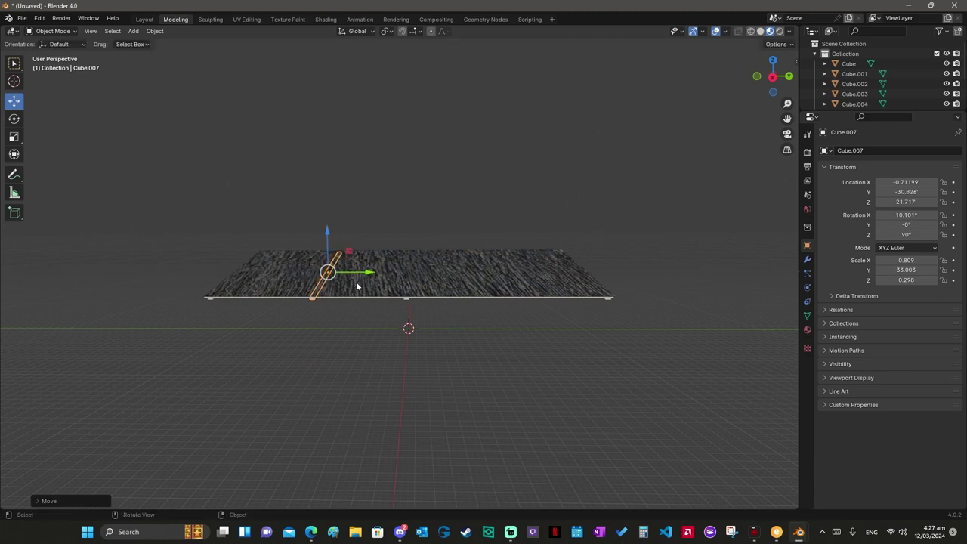
{"action": "middle_click_drag", "start_coordinate": [356, 286], "coordinate": [356, 280]}
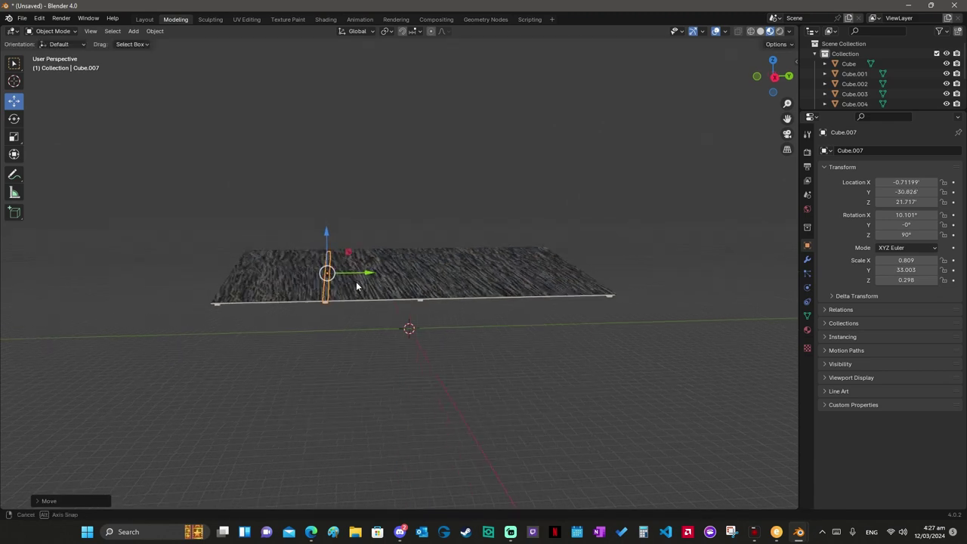
Step: Add another beam copy between the middle and far beams and even out the spacing along Y
{"action": "key", "text": "shift+d"}
{"action": "right_click", "coordinate": [333, 339]}
{"action": "key", "text": "g"}
{"action": "key", "text": "y"}
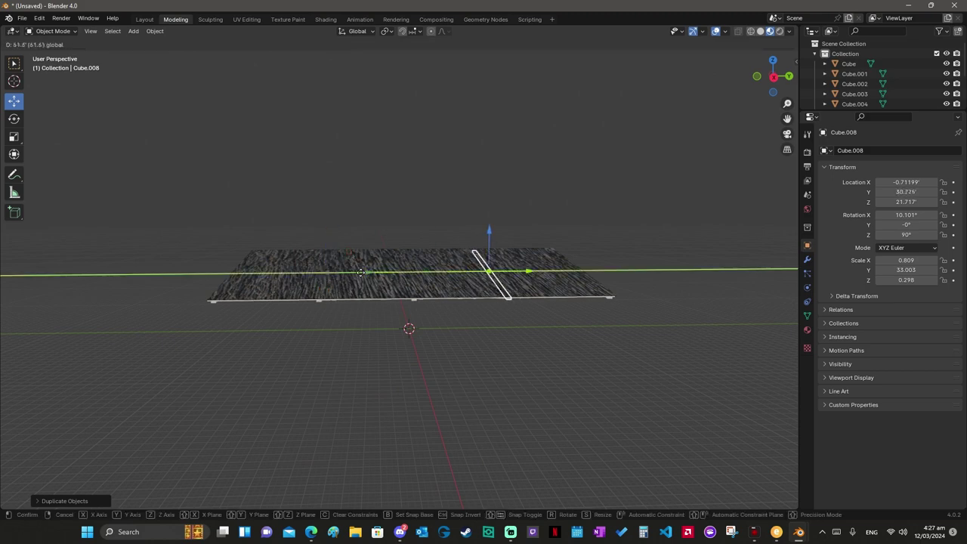
{"action": "left_click", "coordinate": [361, 273]}
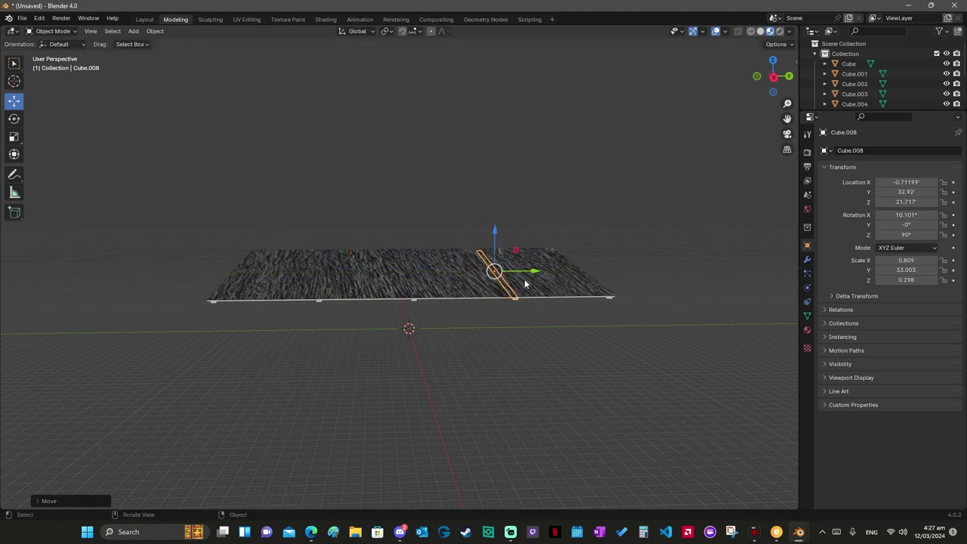
{"action": "middle_click_drag", "start_coordinate": [514, 281], "coordinate": [526, 284]}
{"action": "left_click_drag", "start_coordinate": [527, 271], "coordinate": [524, 272]}
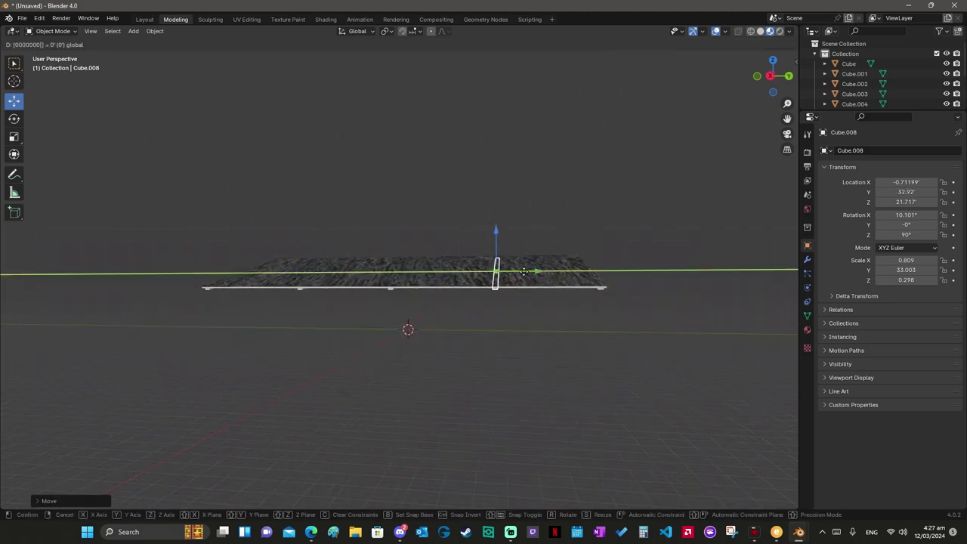
{"action": "left_click", "coordinate": [524, 272]}
{"action": "middle_click_drag", "start_coordinate": [523, 272], "coordinate": [530, 275]}
{"action": "key", "text": "g"}
{"action": "key", "text": "y"}
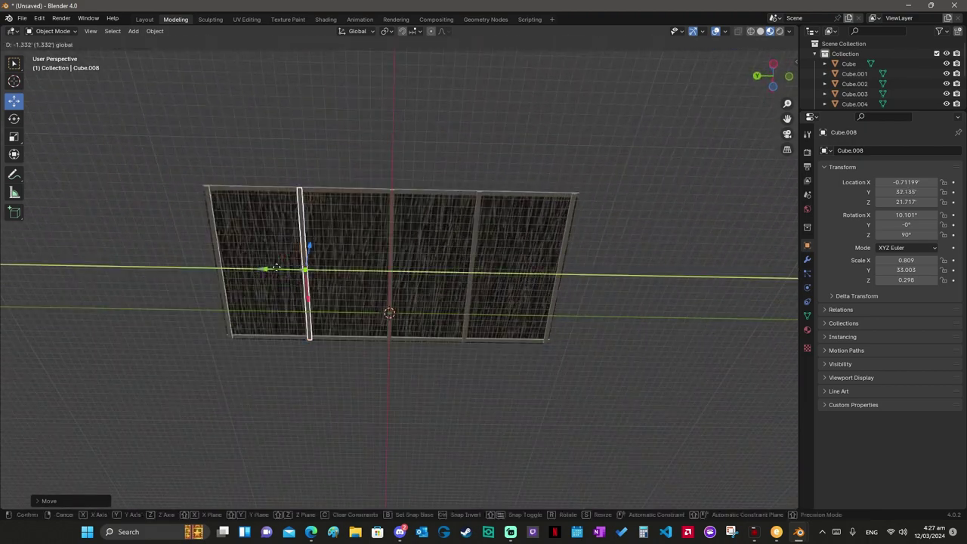
{"action": "left_click", "coordinate": [276, 267]}
{"action": "middle_click_drag", "start_coordinate": [277, 267], "coordinate": [280, 271]}
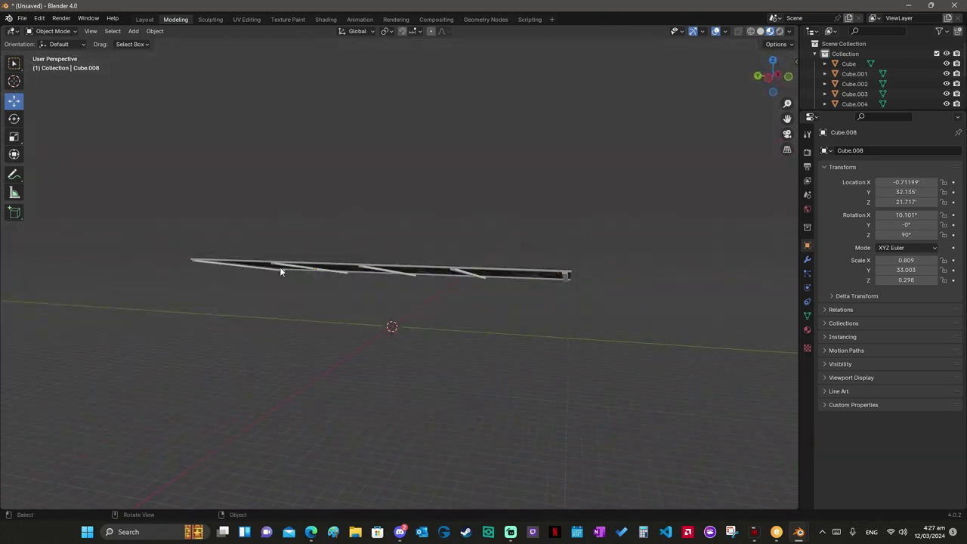
Step: Create a new material for the beam and name it Bracers
{"action": "left_click", "coordinate": [808, 329]}
{"action": "left_click", "coordinate": [861, 192]}
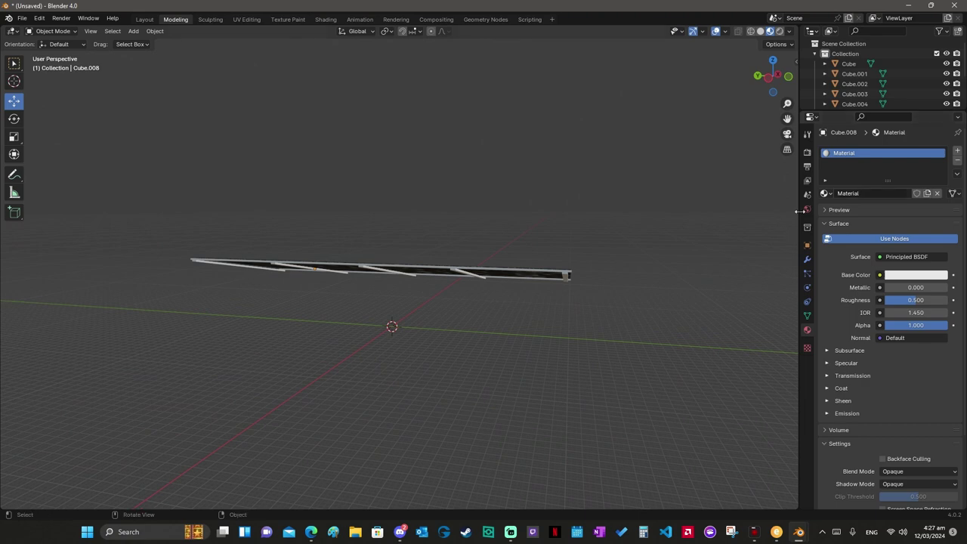
{"action": "middle_click_drag", "start_coordinate": [280, 270], "coordinate": [280, 270]}
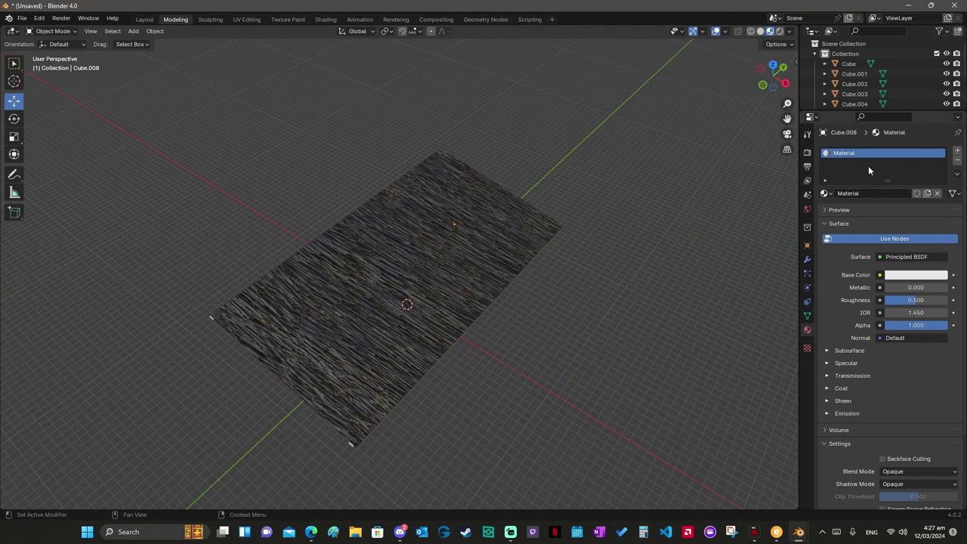
{"action": "left_click", "coordinate": [825, 194]}
{"action": "left_click", "coordinate": [829, 197]}
Step: In the Shading workspace, load all japanese_sycamore texture maps into Bracers with Ctrl+Shift+T
{"action": "left_click", "coordinate": [326, 19]}
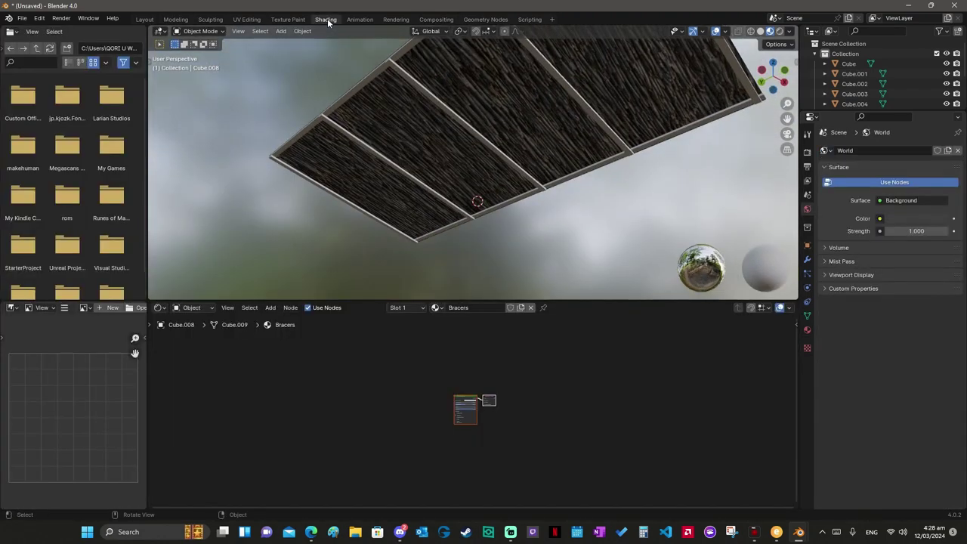
{"action": "key", "text": "ctrl+shift+t"}
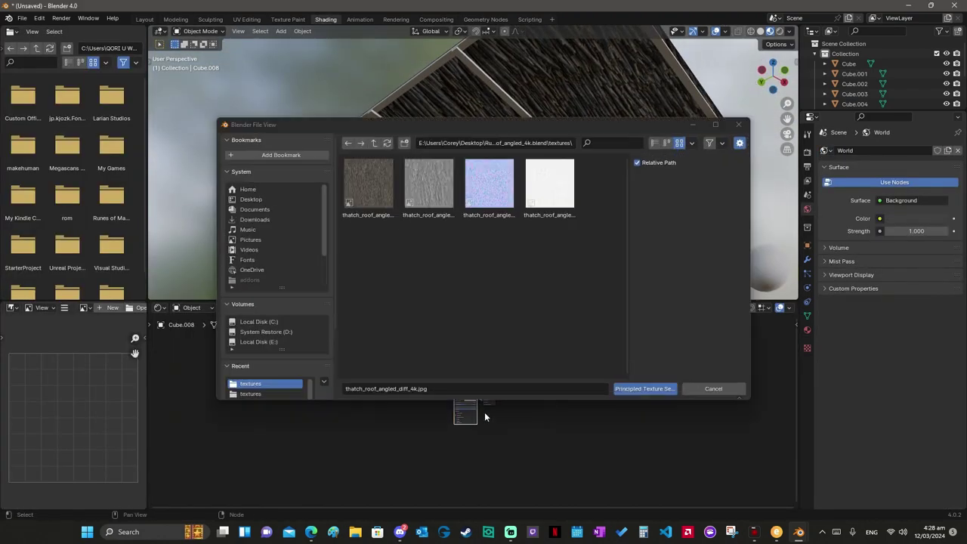
{"action": "left_click", "coordinate": [352, 148]}
{"action": "left_click", "coordinate": [353, 149]}
{"action": "key", "text": "Down"}
{"action": "key", "text": "Down"}
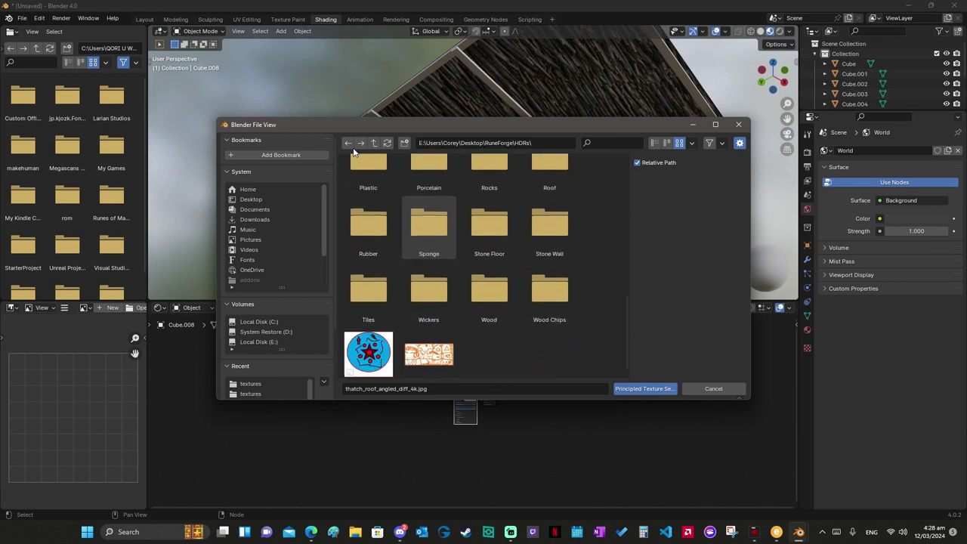
{"action": "key", "text": "Return"}
{"action": "key", "text": "Return"}
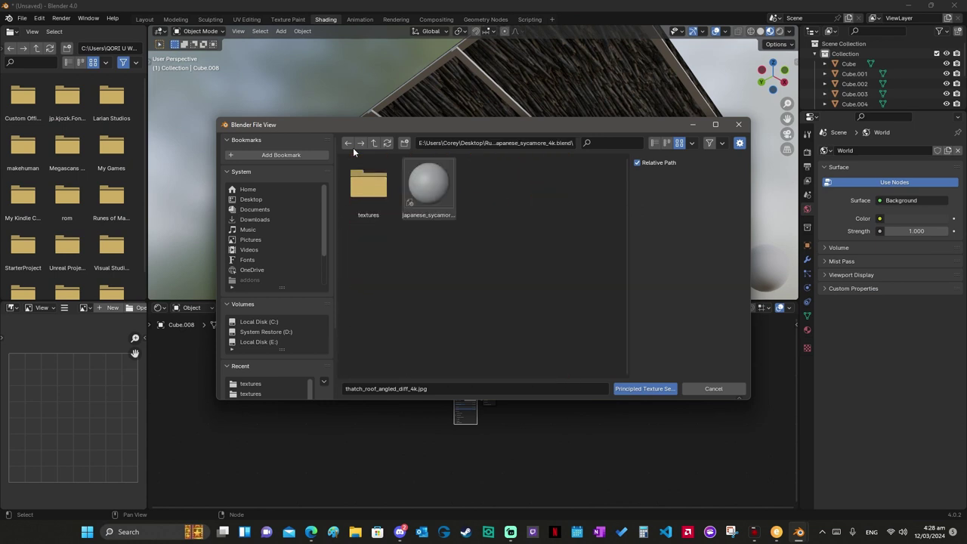
{"action": "key", "text": "Return"}
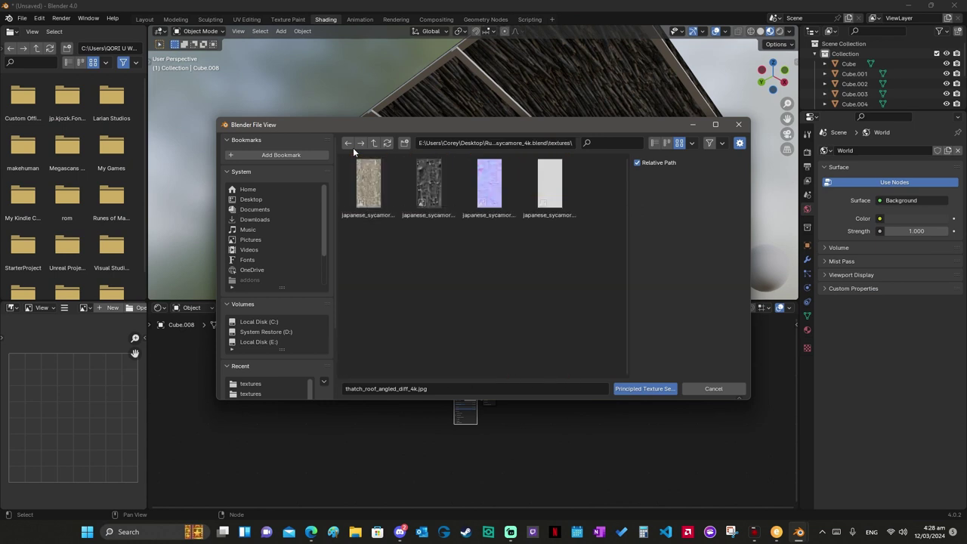
{"action": "key", "text": "a"}
{"action": "key", "text": "Return"}
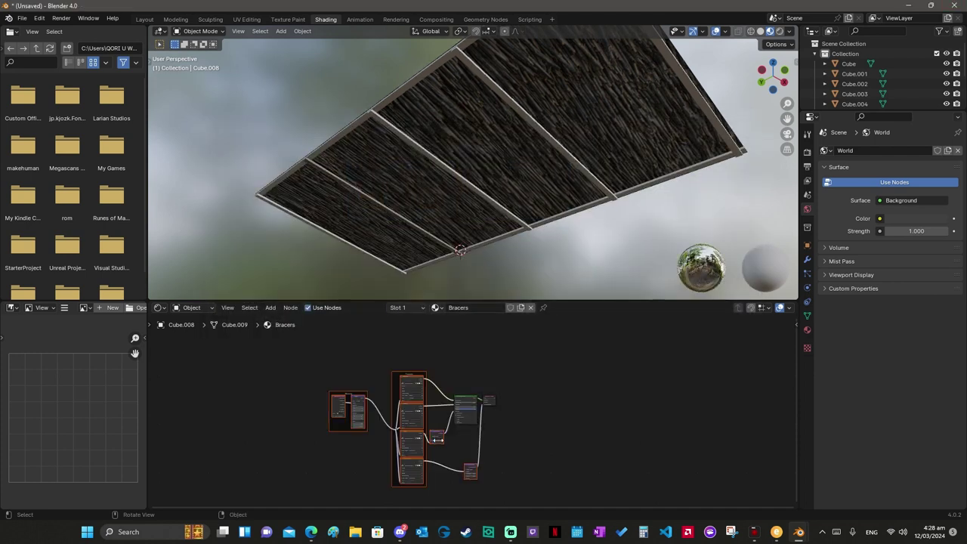
Step: Set the Normal Map node's strength to 10 and bring the shader nodes into view
{"action": "middle_click_drag", "start_coordinate": [437, 440], "coordinate": [431, 417]}
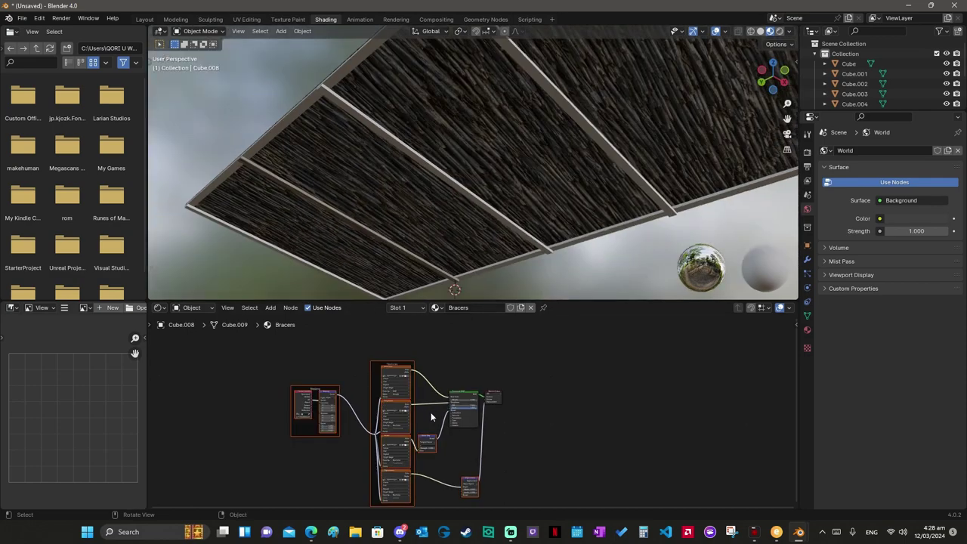
{"action": "scroll", "coordinate": [431, 412], "scroll_direction": "up", "scroll_amount": 1}
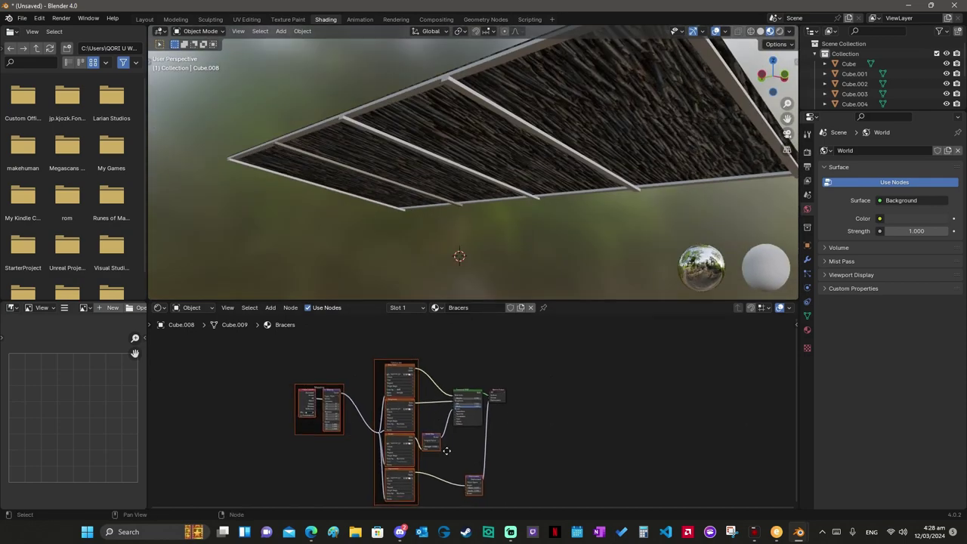
{"action": "scroll", "coordinate": [431, 412], "scroll_direction": "up", "scroll_amount": 3}
{"action": "scroll", "coordinate": [356, 453], "scroll_direction": "up", "scroll_amount": 2}
{"action": "left_click_drag", "start_coordinate": [359, 453], "coordinate": [386, 452]}
{"action": "middle_click_drag", "start_coordinate": [324, 316], "coordinate": [376, 366]}
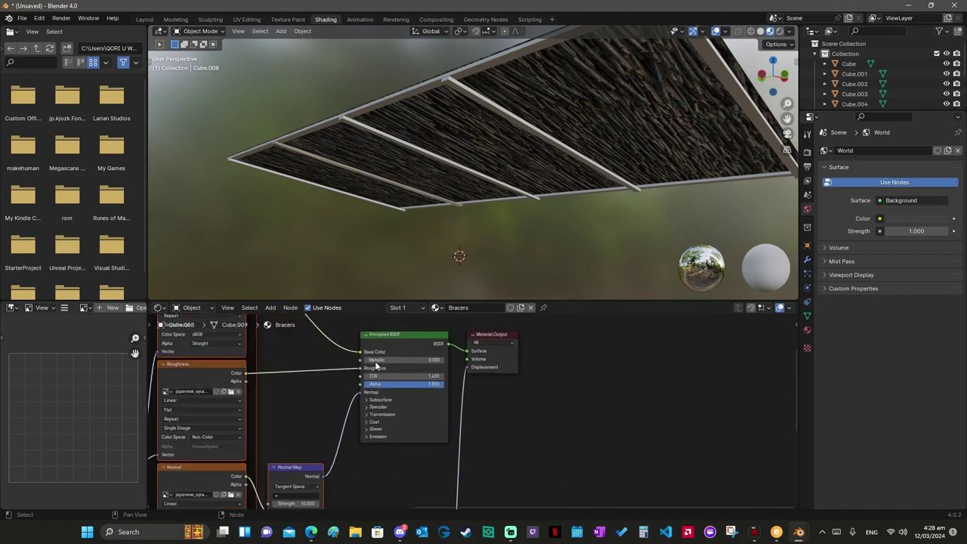
{"action": "left_click_drag", "start_coordinate": [376, 365], "coordinate": [270, 342]}
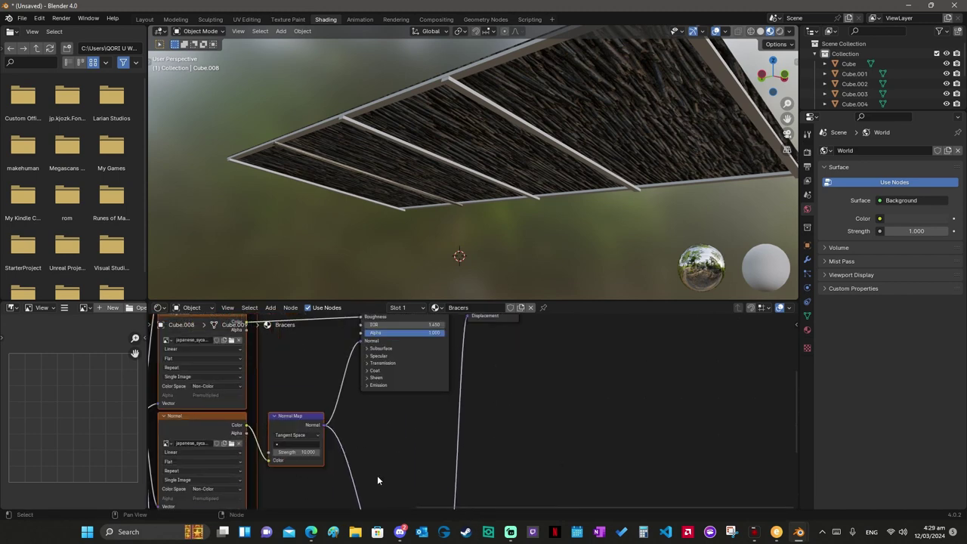
{"action": "middle_click_drag", "start_coordinate": [270, 342], "coordinate": [342, 429]}
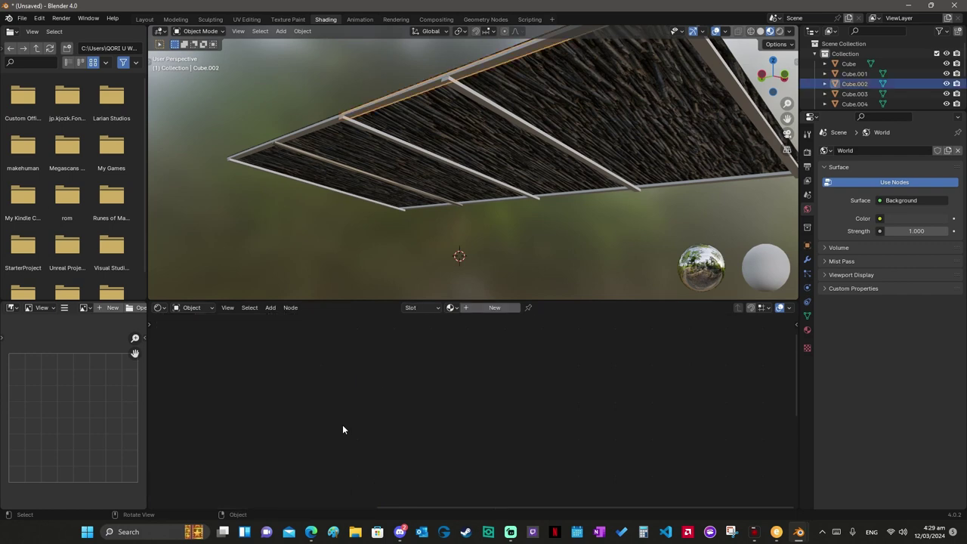
Step: Assign the Bracers material to beam Cube.003 from the material browse list
{"action": "left_click", "coordinate": [854, 84]}
{"action": "left_click", "coordinate": [807, 331]}
{"action": "left_click", "coordinate": [724, 194]}
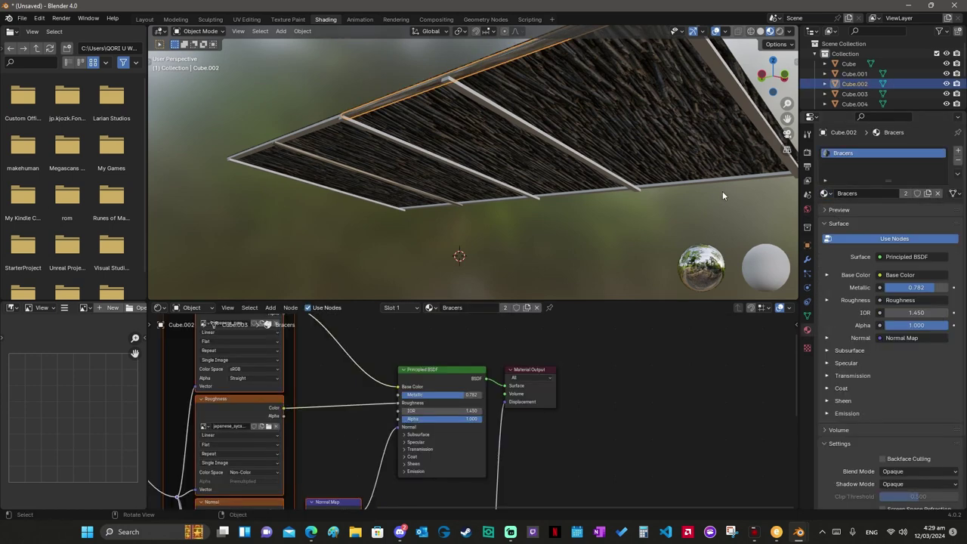
{"action": "middle_click_drag", "start_coordinate": [724, 194], "coordinate": [832, 213]}
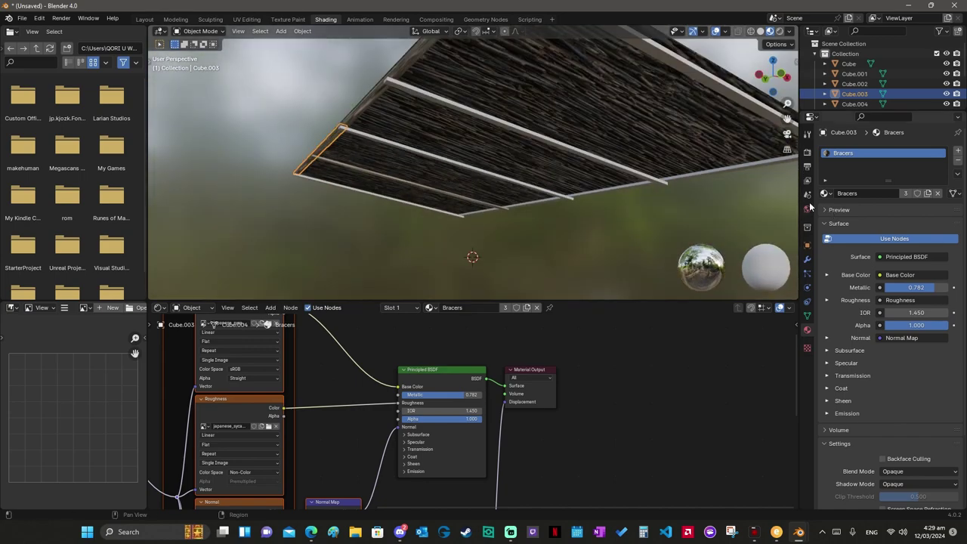
{"action": "middle_click_drag", "start_coordinate": [811, 205], "coordinate": [795, 216]}
Step: Assign Bracers to the other bare bracers, including Cube.005 and Cube.004, undoing misapplied picks
{"action": "left_click", "coordinate": [650, 175]}
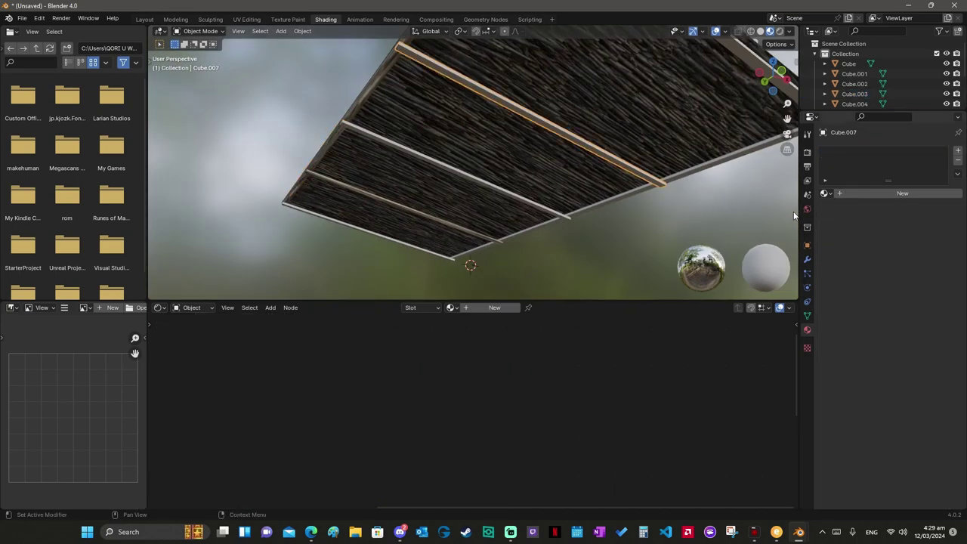
{"action": "left_click", "coordinate": [825, 194]}
{"action": "left_click", "coordinate": [846, 208]}
{"action": "key", "text": "ctrl+z"}
{"action": "left_click", "coordinate": [826, 193]}
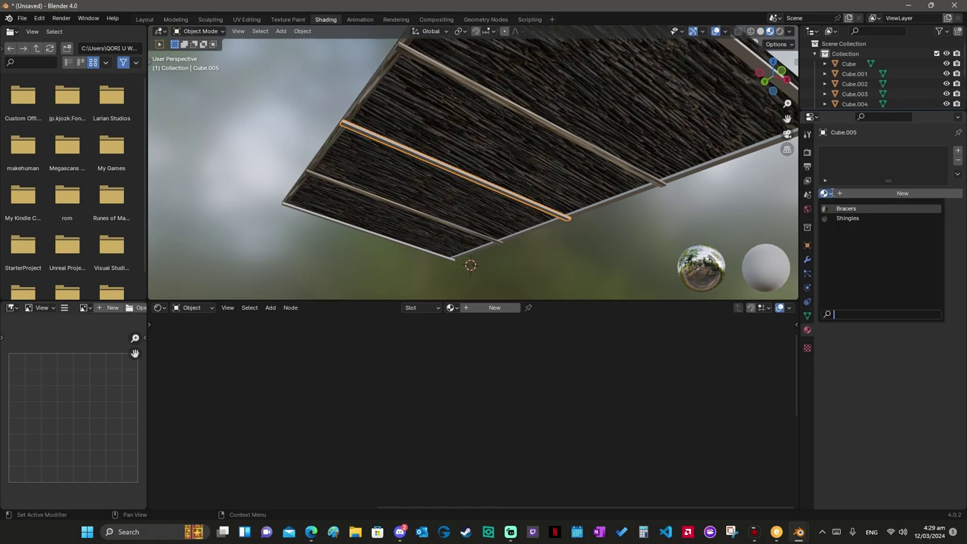
{"action": "left_click", "coordinate": [846, 209]}
{"action": "key", "text": "ctrl+z"}
{"action": "left_click", "coordinate": [825, 194]}
{"action": "left_click", "coordinate": [836, 215]}
{"action": "key", "text": "ctrl+z"}
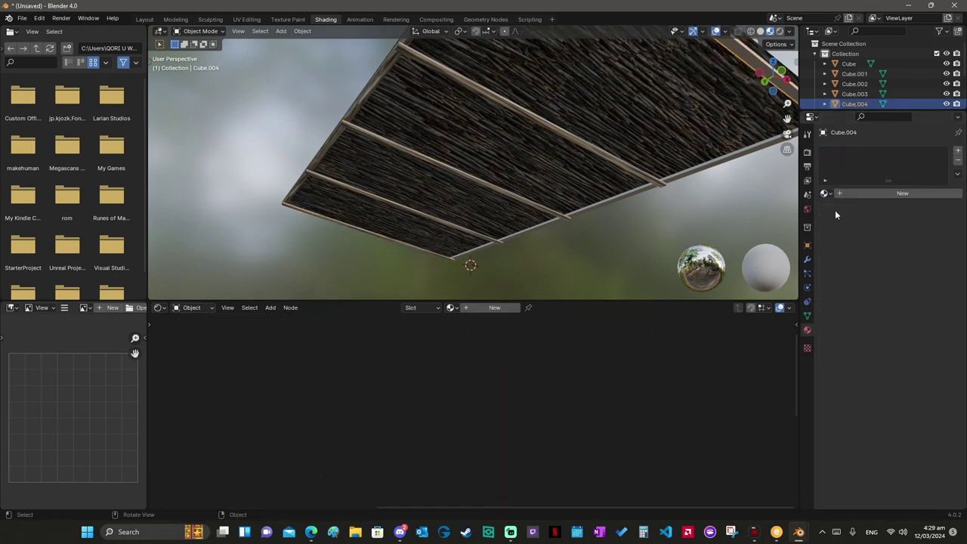
{"action": "left_click", "coordinate": [825, 193]}
{"action": "left_click", "coordinate": [837, 211]}
{"action": "key", "text": "ctrl+z"}
Step: Give beams Cube and Cube.001 the Bracers material, bringing it to 9 users
{"action": "left_click", "coordinate": [825, 194]}
{"action": "left_click", "coordinate": [839, 212]}
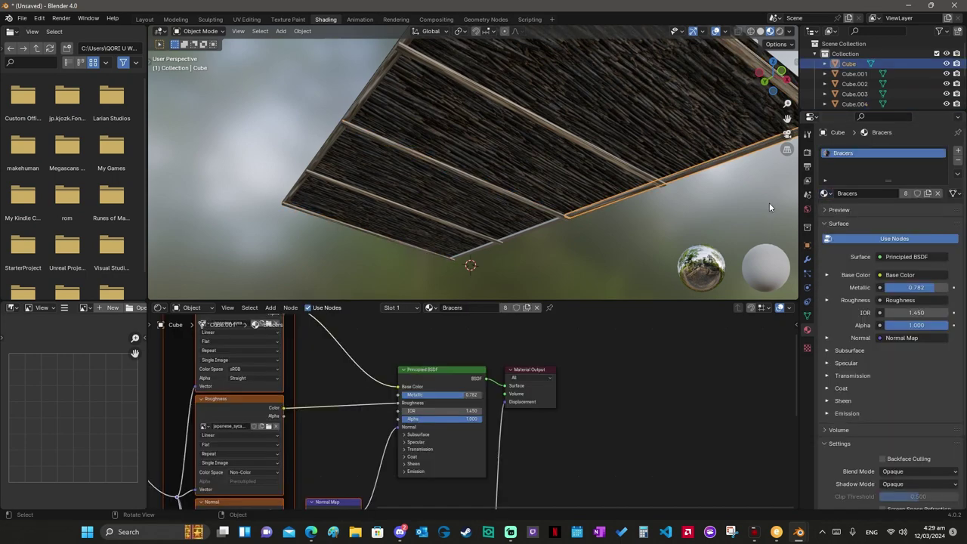
{"action": "left_click", "coordinate": [855, 73]}
{"action": "left_click", "coordinate": [825, 193]}
{"action": "left_click", "coordinate": [833, 207]}
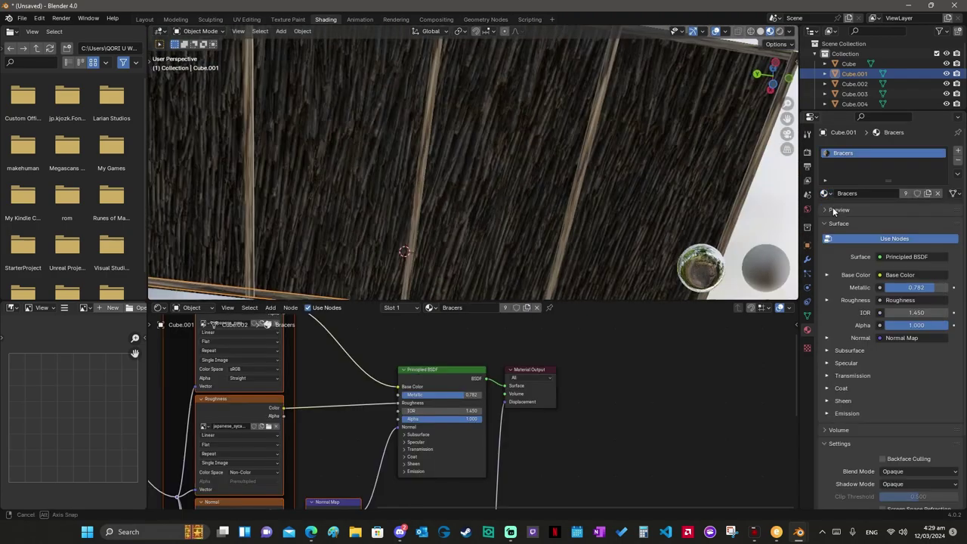
{"action": "middle_click_drag", "start_coordinate": [833, 208], "coordinate": [833, 207]}
{"action": "scroll", "coordinate": [446, 344], "scroll_direction": "down", "scroll_amount": 2}
Step: Remove the old sycamore texture nodes and start a new texture setup from the Wood folder
{"action": "scroll", "coordinate": [431, 351], "scroll_direction": "down", "scroll_amount": 3}
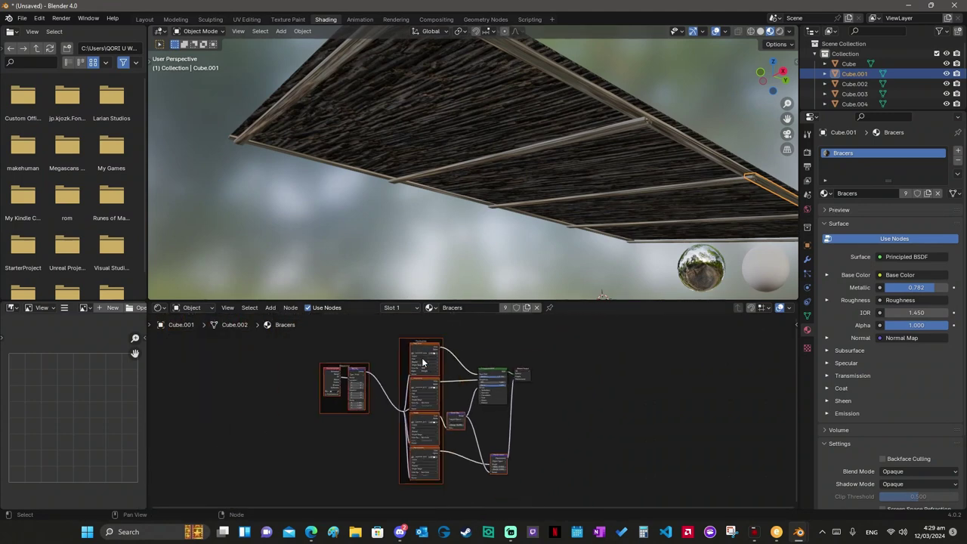
{"action": "scroll", "coordinate": [422, 361], "scroll_direction": "down", "scroll_amount": 2}
{"action": "key", "text": "ctrl+z"}
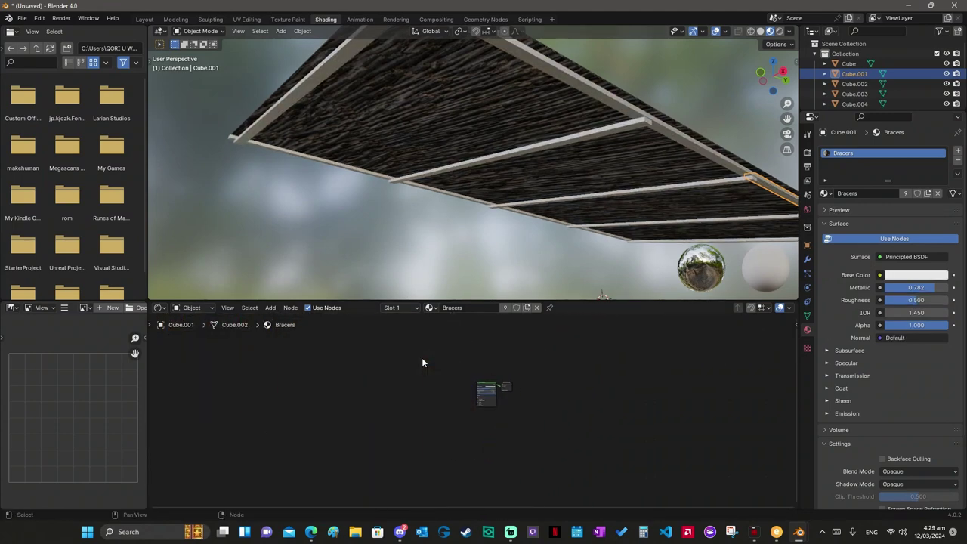
{"action": "key", "text": "ctrl+shift+t"}
{"action": "left_click", "coordinate": [373, 142]}
{"action": "left_click", "coordinate": [373, 143]}
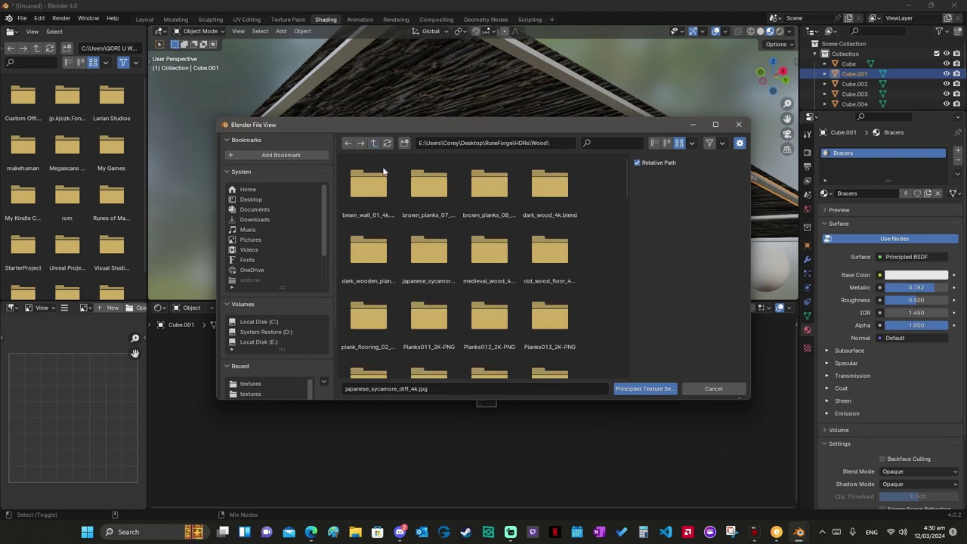
Step: Preview several wood texture folders, including Wood036_1K-JPG and Wood001_2K-JPG
{"action": "scroll", "coordinate": [433, 250], "scroll_direction": "down", "scroll_amount": 4}
{"action": "scroll", "coordinate": [433, 252], "scroll_direction": "down", "scroll_amount": 2}
{"action": "scroll", "coordinate": [433, 252], "scroll_direction": "down", "scroll_amount": 1}
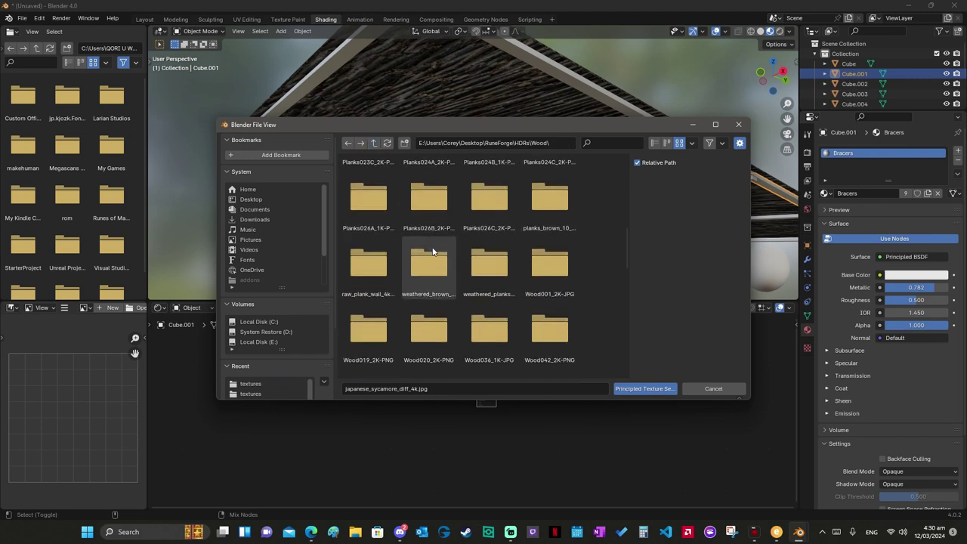
{"action": "double_click", "coordinate": [433, 252]}
{"action": "left_click", "coordinate": [349, 143]}
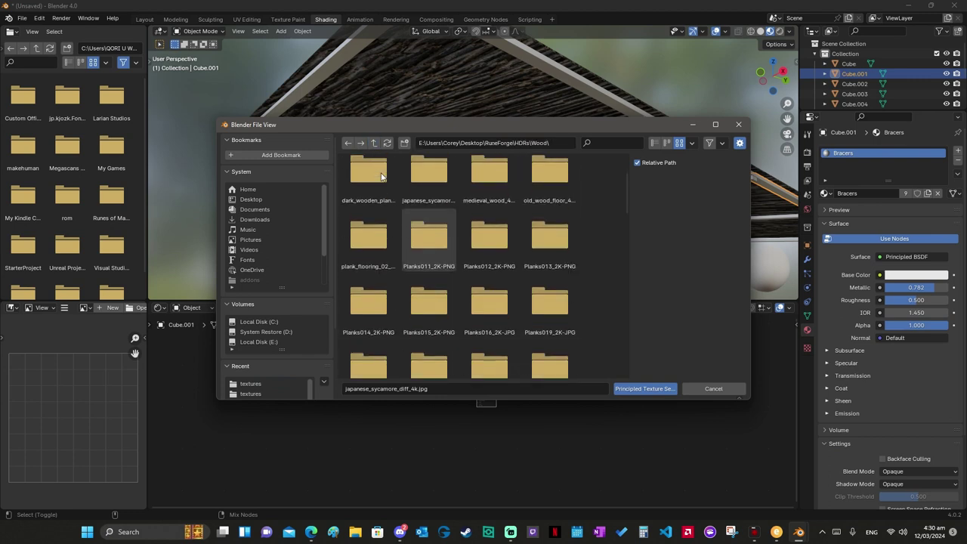
{"action": "scroll", "coordinate": [381, 176], "scroll_direction": "down", "scroll_amount": 3}
{"action": "scroll", "coordinate": [381, 176], "scroll_direction": "down", "scroll_amount": 3}
{"action": "scroll", "coordinate": [381, 176], "scroll_direction": "down", "scroll_amount": 1}
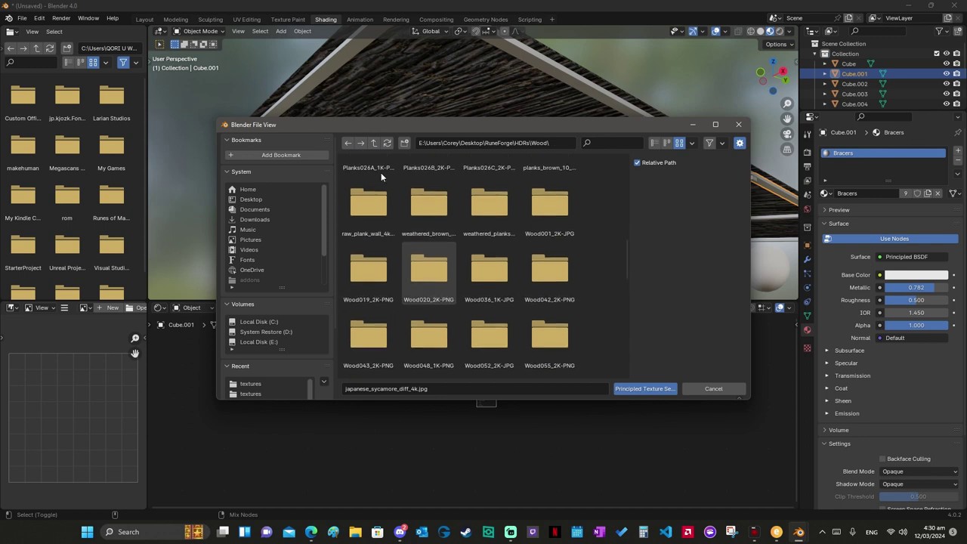
{"action": "double_click", "coordinate": [489, 270]}
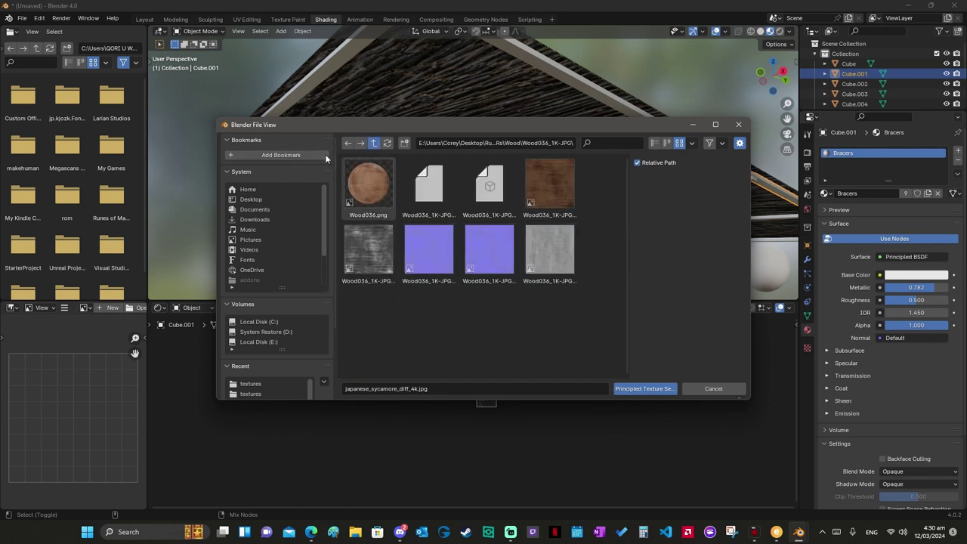
{"action": "key", "text": "BackSpace"}
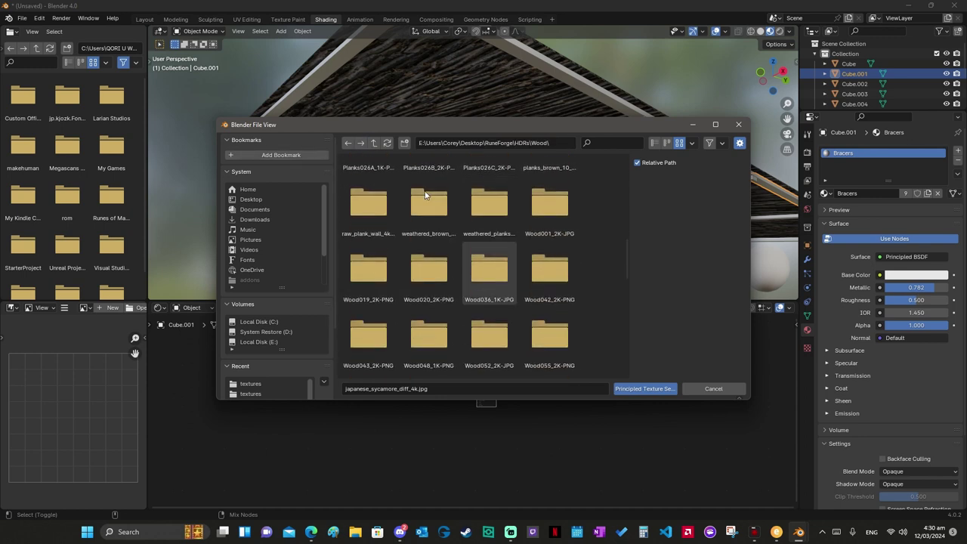
{"action": "double_click", "coordinate": [426, 195]}
{"action": "left_click", "coordinate": [348, 143]}
{"action": "left_click", "coordinate": [361, 143]}
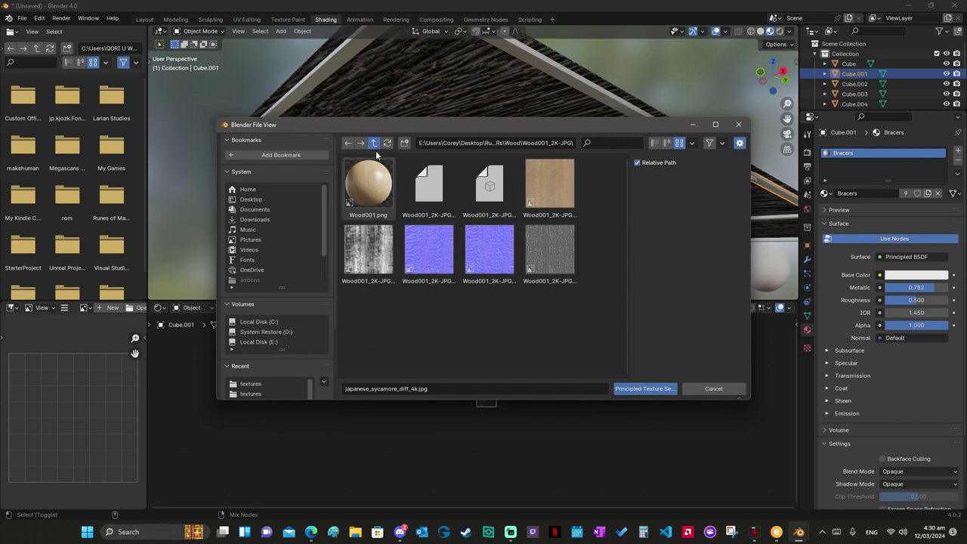
{"action": "left_click", "coordinate": [348, 143]}
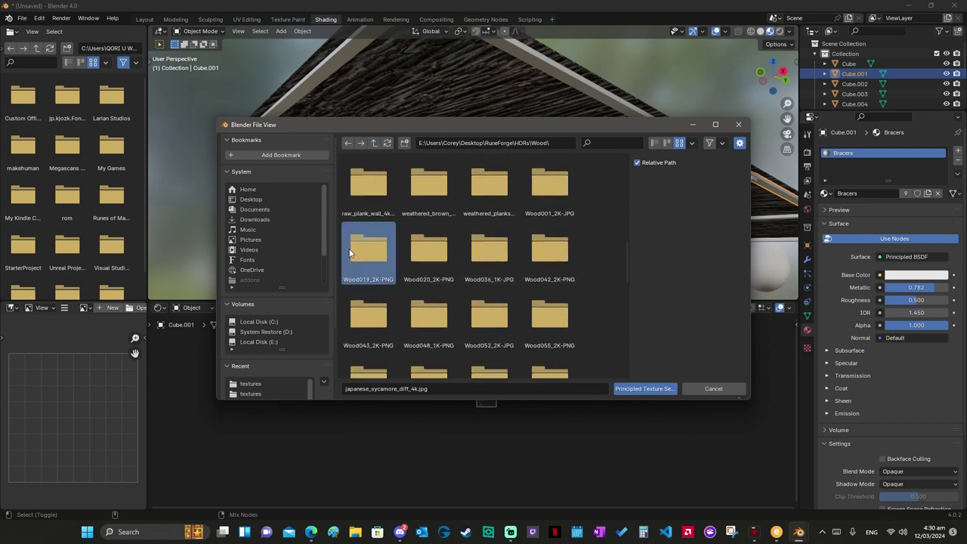
Step: Load the Wood019_2K-PNG maps into the Bracers material with Principled Texture Setup
{"action": "double_click", "coordinate": [352, 251]}
{"action": "left_click", "coordinate": [653, 387]}
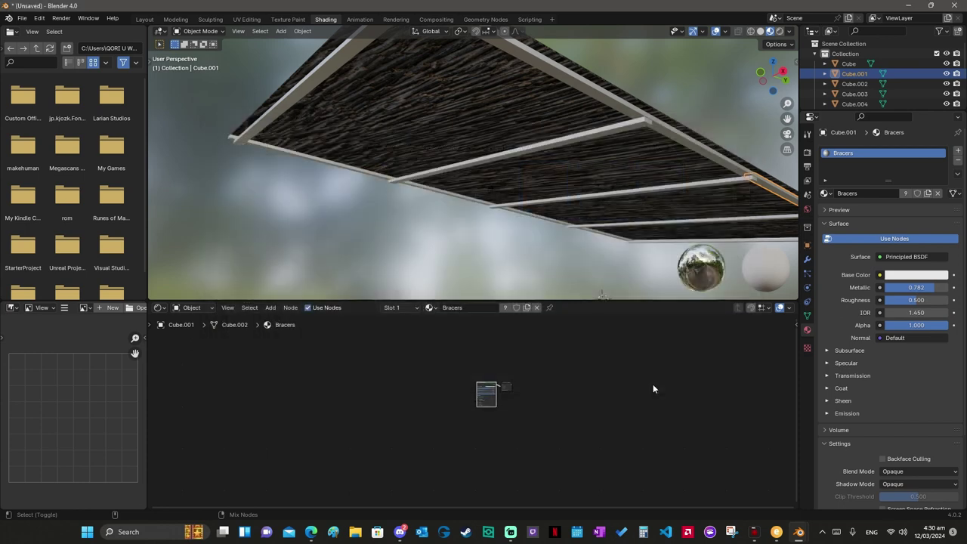
{"action": "middle_click_drag", "start_coordinate": [653, 388], "coordinate": [653, 388]}
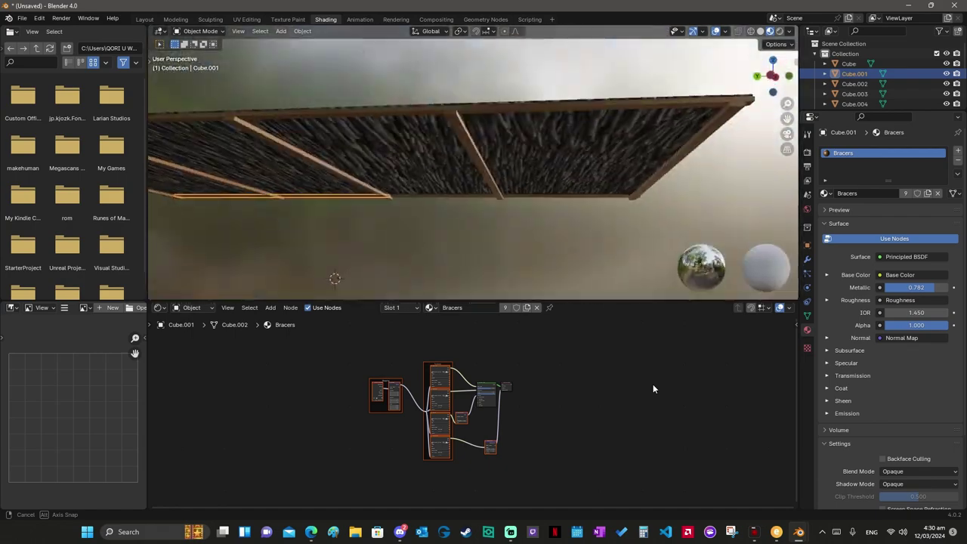
{"action": "middle_click_drag", "start_coordinate": [653, 388], "coordinate": [523, 15]}
{"action": "middle_click_drag", "start_coordinate": [474, 166], "coordinate": [474, 167]}
{"action": "scroll", "coordinate": [474, 404], "scroll_direction": "up", "scroll_amount": 2}
{"action": "scroll", "coordinate": [475, 412], "scroll_direction": "up", "scroll_amount": 4}
{"action": "scroll", "coordinate": [474, 166], "scroll_direction": "up", "scroll_amount": 4}
{"action": "left_click", "coordinate": [474, 170]}
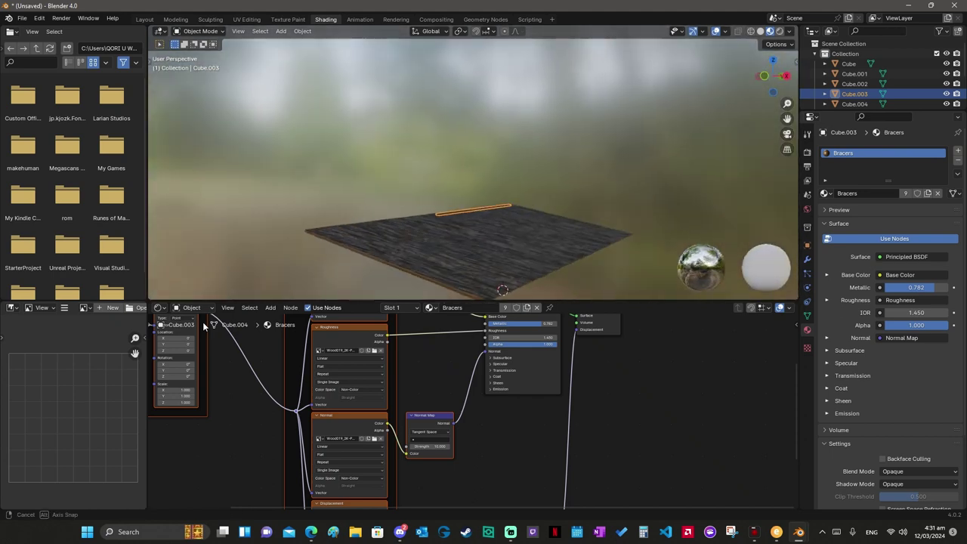
{"action": "key", "text": "alt+a"}
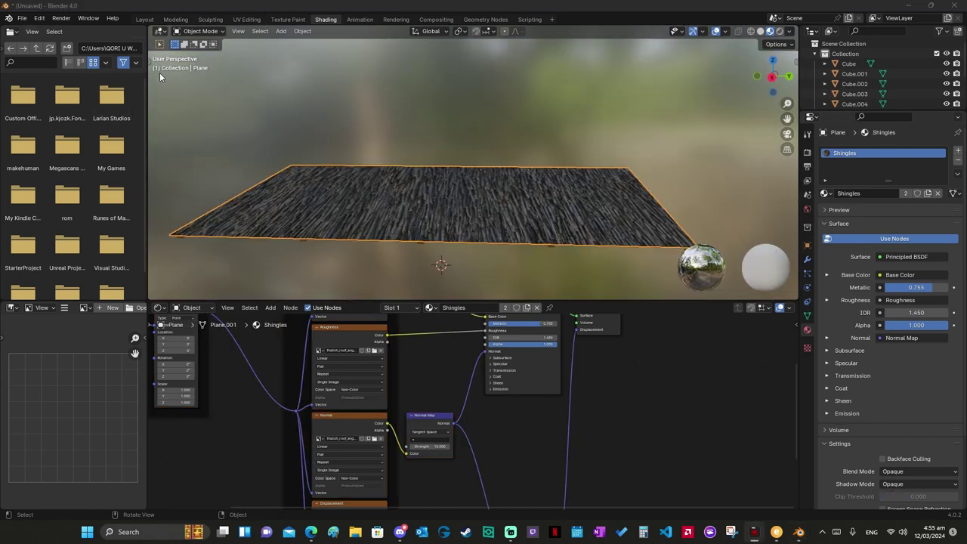
Step: In the Modeling workspace's Object Mode, scale the roof plane along its Y axis
{"action": "left_click", "coordinate": [175, 19]}
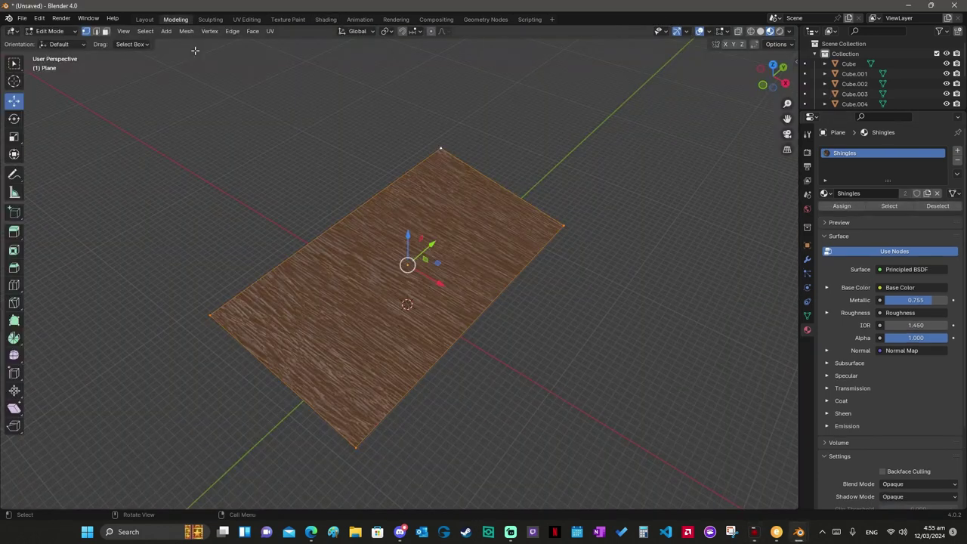
{"action": "key", "text": "Tab"}
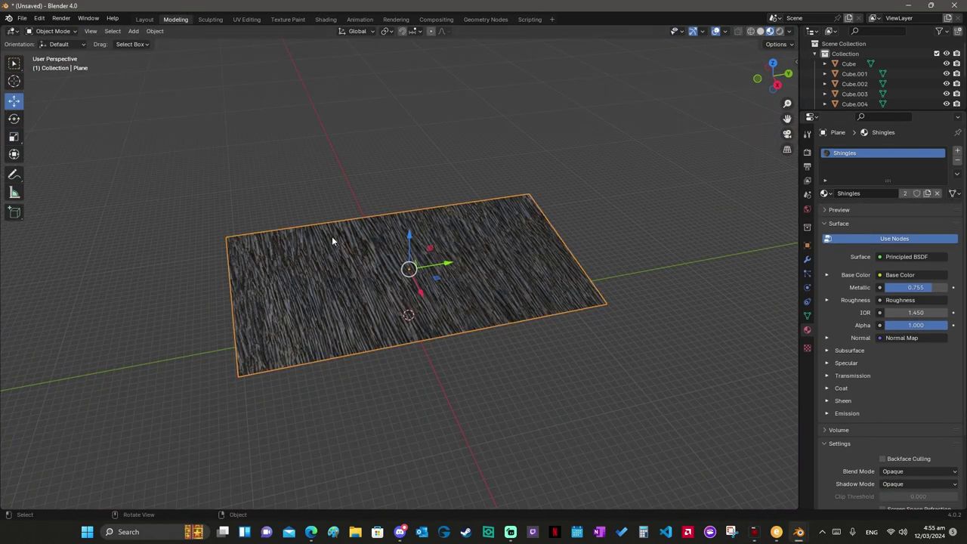
{"action": "key", "text": "s"}
{"action": "key", "text": "y"}
{"action": "left_click", "coordinate": [332, 236]}
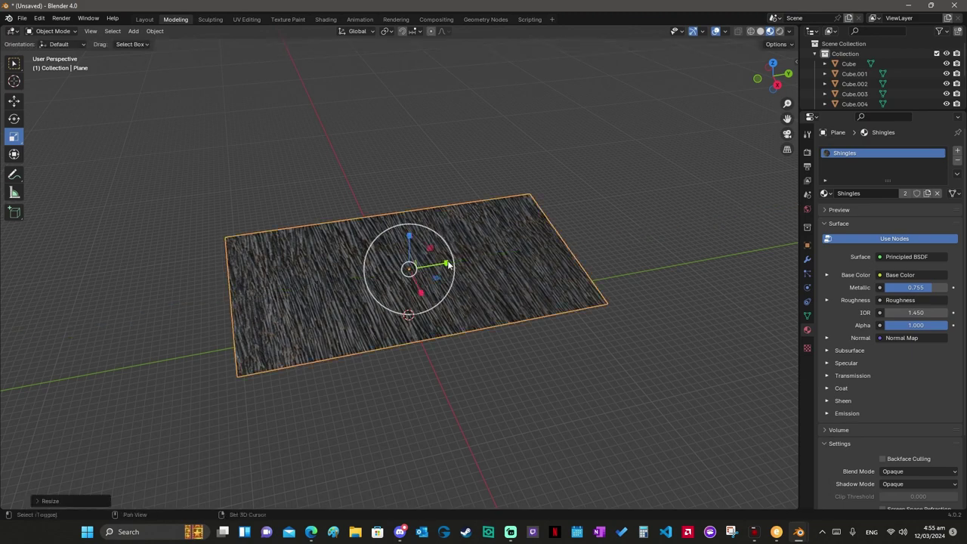
Step: Slide the roof plane along Y into place and show its Solidify modifier settings
{"action": "middle_click_drag", "start_coordinate": [332, 236], "coordinate": [449, 266]}
{"action": "left_click_drag", "start_coordinate": [448, 266], "coordinate": [448, 266]}
{"action": "middle_click_drag", "start_coordinate": [448, 267], "coordinate": [403, 272]}
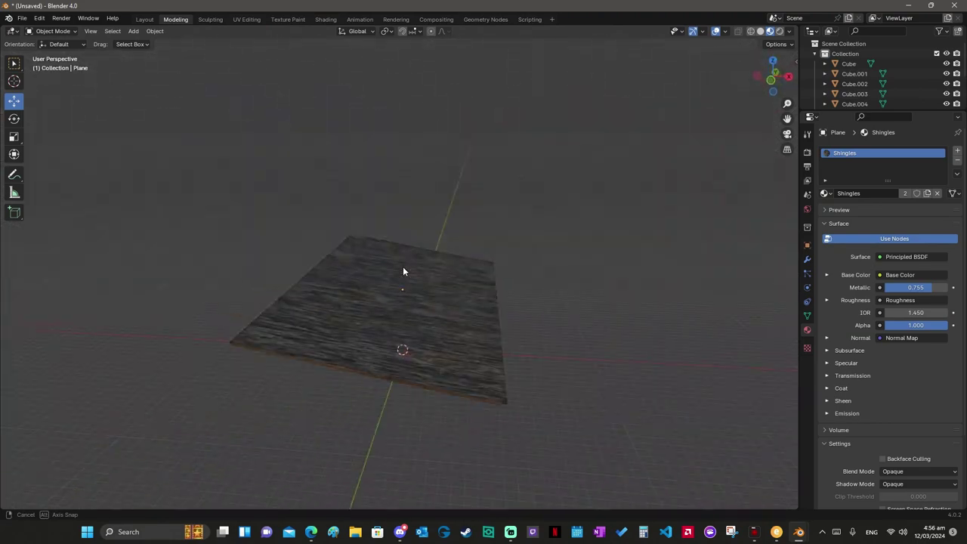
{"action": "left_click", "coordinate": [807, 261]}
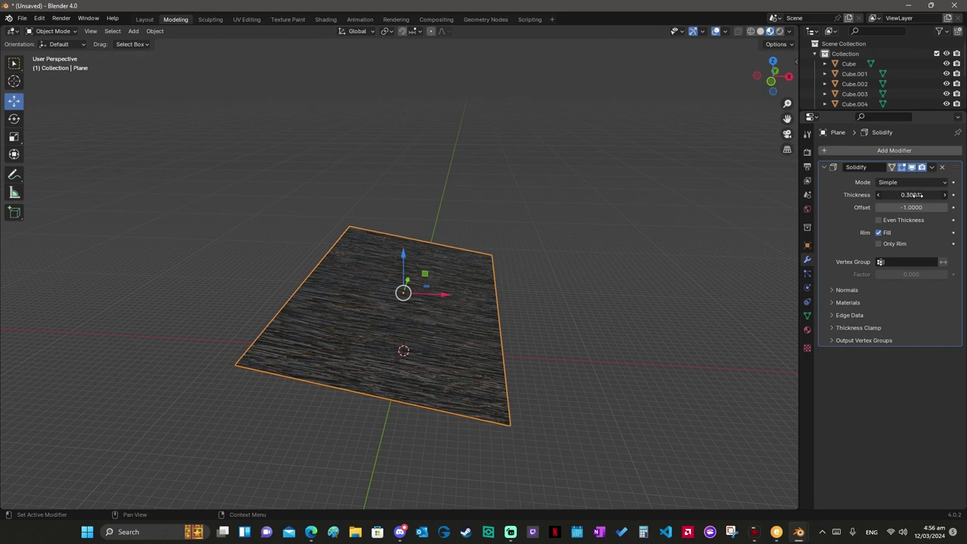
Step: Enter 0.3 as the Solidify thickness and look under the roof at the beams
{"action": "left_click", "coordinate": [881, 196]}
{"action": "type", "text": "0.3"}
{"action": "key", "text": "Return"}
{"action": "middle_click_drag", "start_coordinate": [765, 232], "coordinate": [765, 233]}
{"action": "key", "text": "shift+a"}
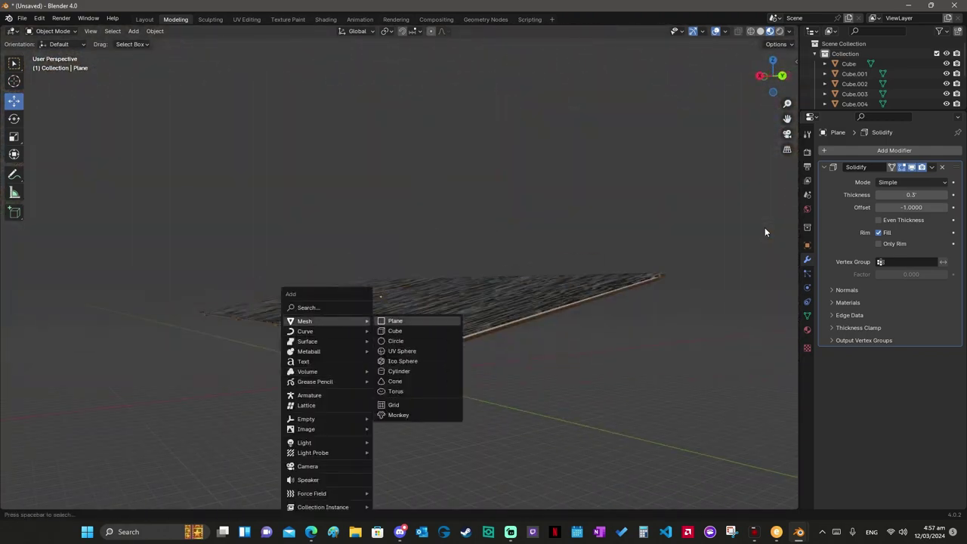
Step: Add a cube and move it along Y, X and Z toward the roof corner
{"action": "left_click", "coordinate": [408, 332]}
{"action": "key", "text": "g"}
{"action": "key", "text": "y"}
{"action": "middle_click_drag", "start_coordinate": [543, 414], "coordinate": [543, 414]}
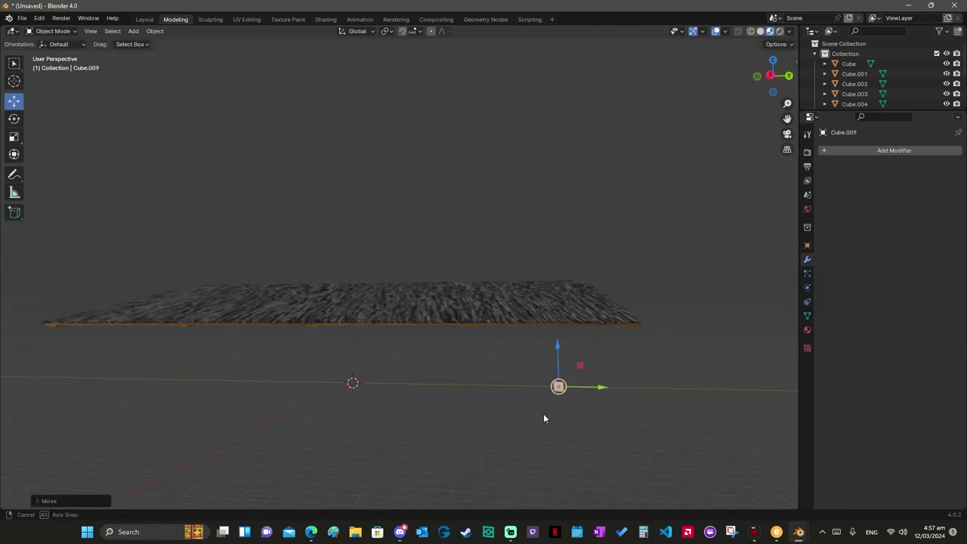
{"action": "left_click", "coordinate": [607, 387]}
{"action": "middle_click_drag", "start_coordinate": [640, 382], "coordinate": [506, 453]}
{"action": "key", "text": "g"}
{"action": "key", "text": "x"}
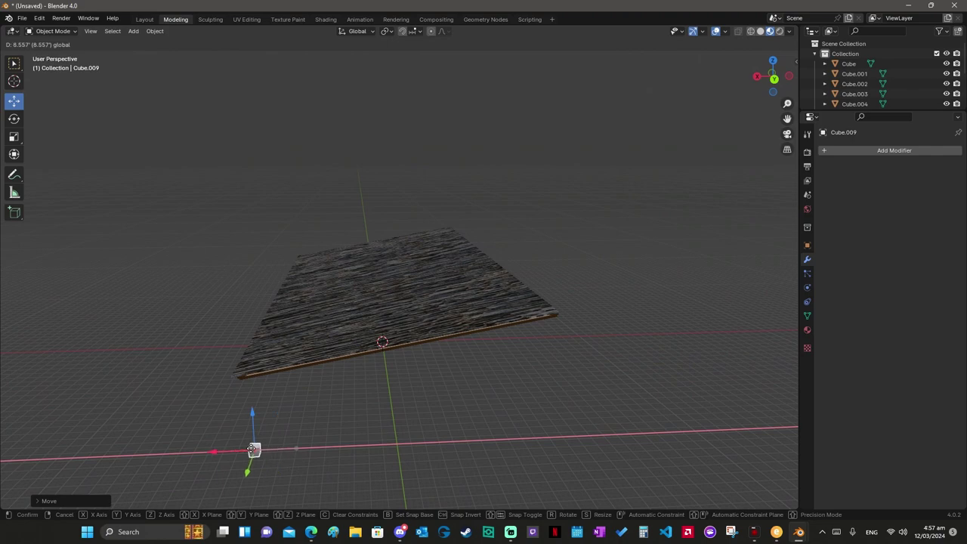
{"action": "left_click", "coordinate": [248, 449]}
{"action": "middle_click_drag", "start_coordinate": [208, 446], "coordinate": [207, 440]}
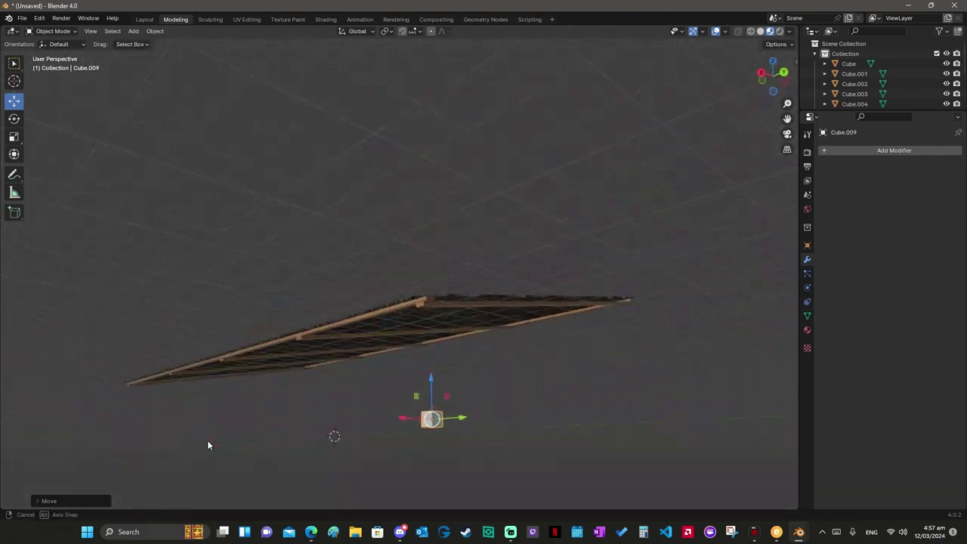
{"action": "key", "text": "g"}
{"action": "key", "text": "z"}
{"action": "left_click", "coordinate": [381, 411]}
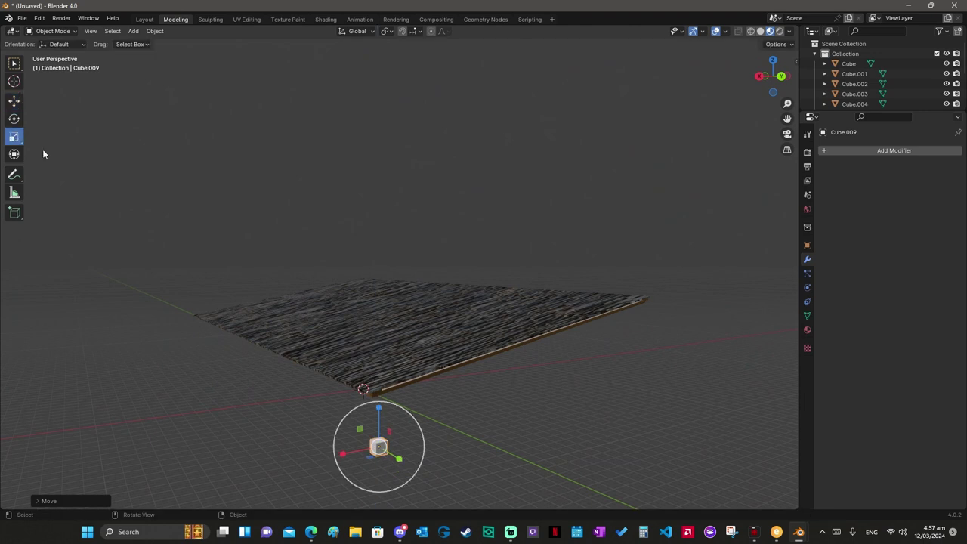
{"action": "left_click", "coordinate": [807, 246]}
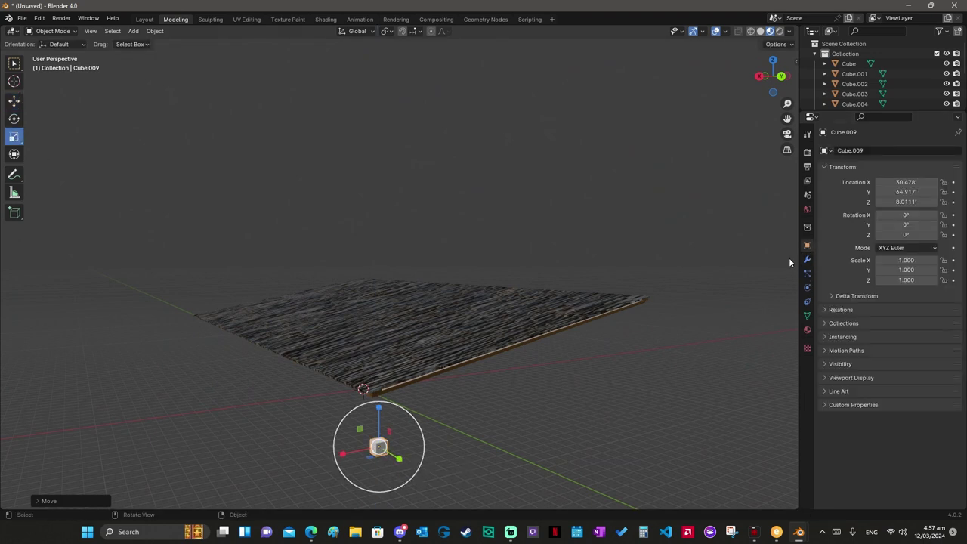
Step: Scale the cube into a thin post: Y 0.508, X 0.513, Z 8.044
{"action": "key", "text": "s"}
{"action": "key", "text": "y"}
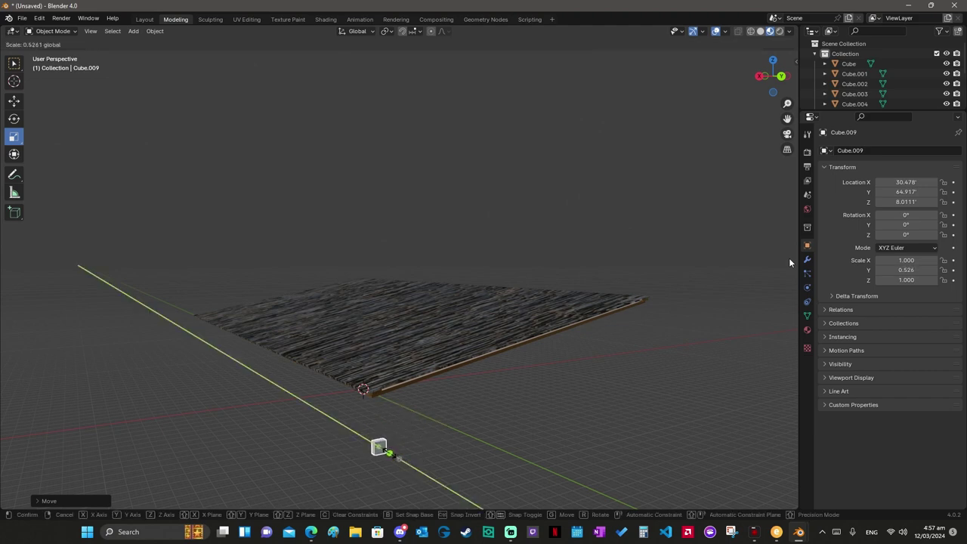
{"action": "left_click", "coordinate": [388, 452]}
{"action": "key", "text": "s"}
{"action": "key", "text": "x"}
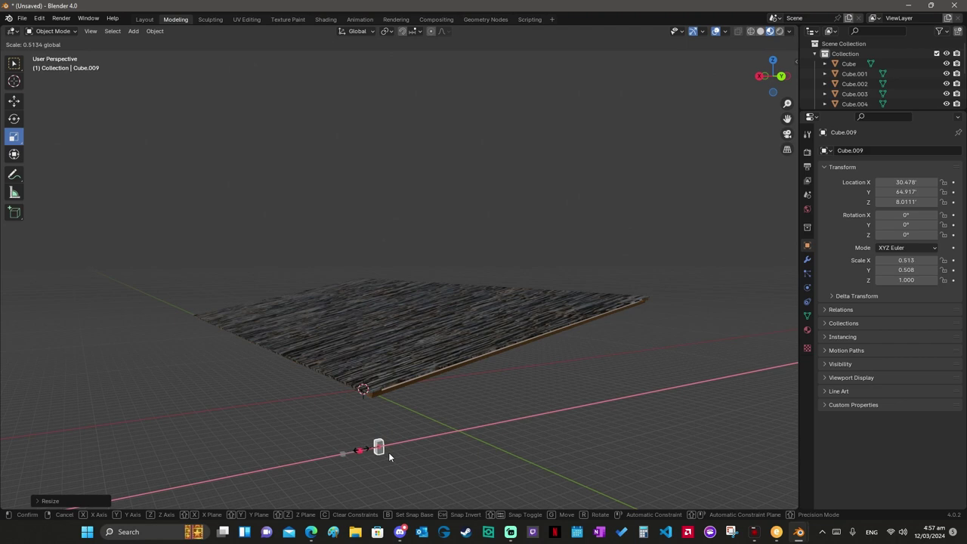
{"action": "left_click", "coordinate": [389, 452]}
{"action": "middle_click_drag", "start_coordinate": [389, 452], "coordinate": [361, 453]}
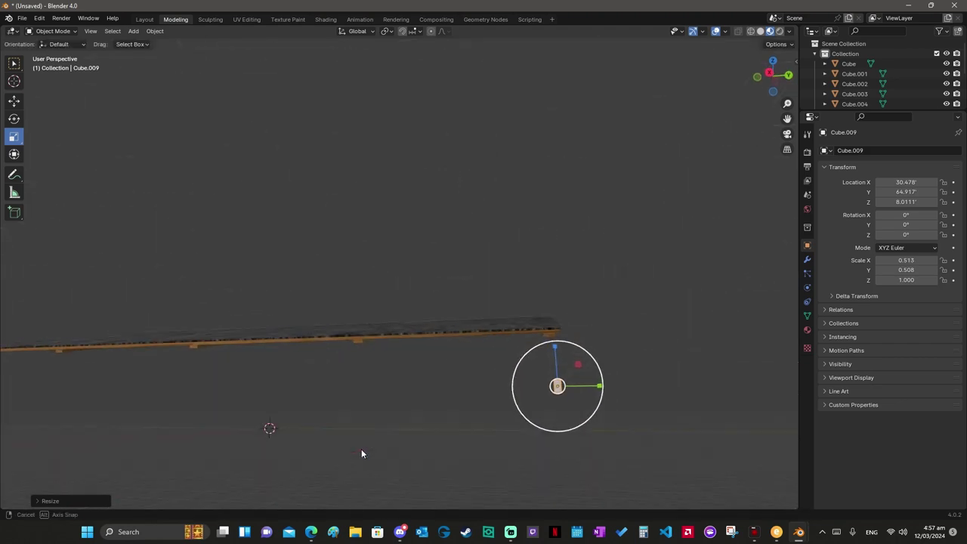
{"action": "key", "text": "s"}
{"action": "key", "text": "z"}
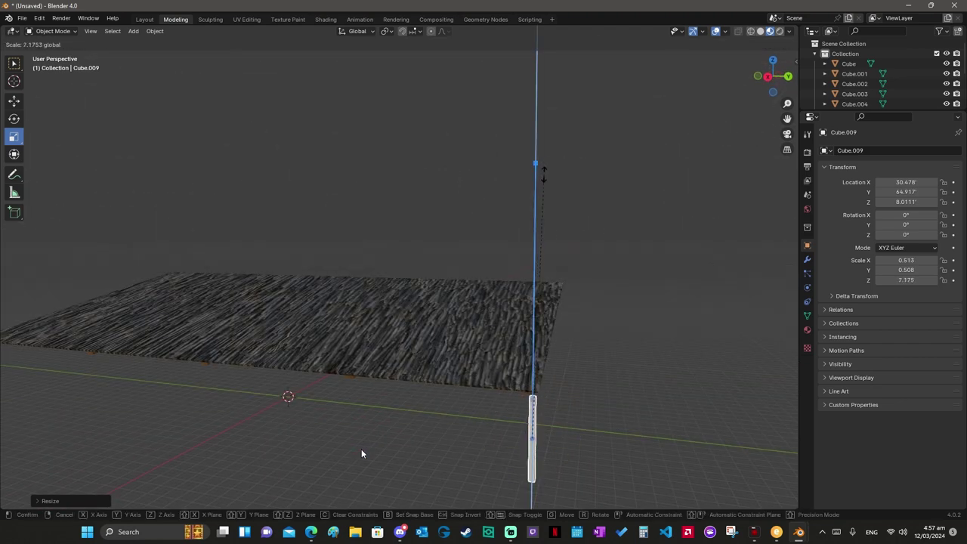
{"action": "left_click", "coordinate": [557, 138]}
{"action": "middle_click_drag", "start_coordinate": [557, 137], "coordinate": [557, 140]}
{"action": "key", "text": "s"}
{"action": "key", "text": "z"}
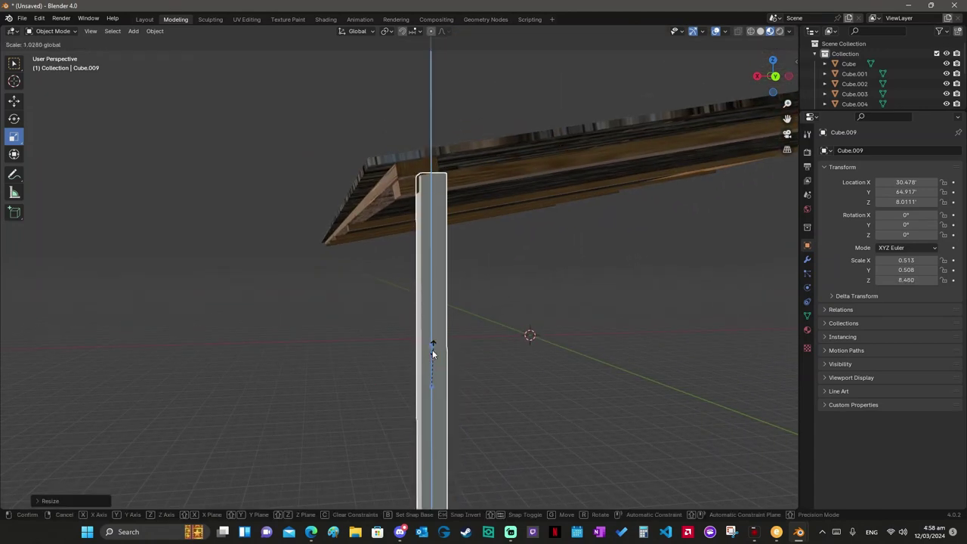
{"action": "left_click", "coordinate": [433, 350]}
Step: Nudge the post along Z, X and Y so it sits under the roof edge
{"action": "key", "text": "shift+space"}
{"action": "key", "text": "g"}
{"action": "left_click_drag", "start_coordinate": [432, 351], "coordinate": [432, 351]}
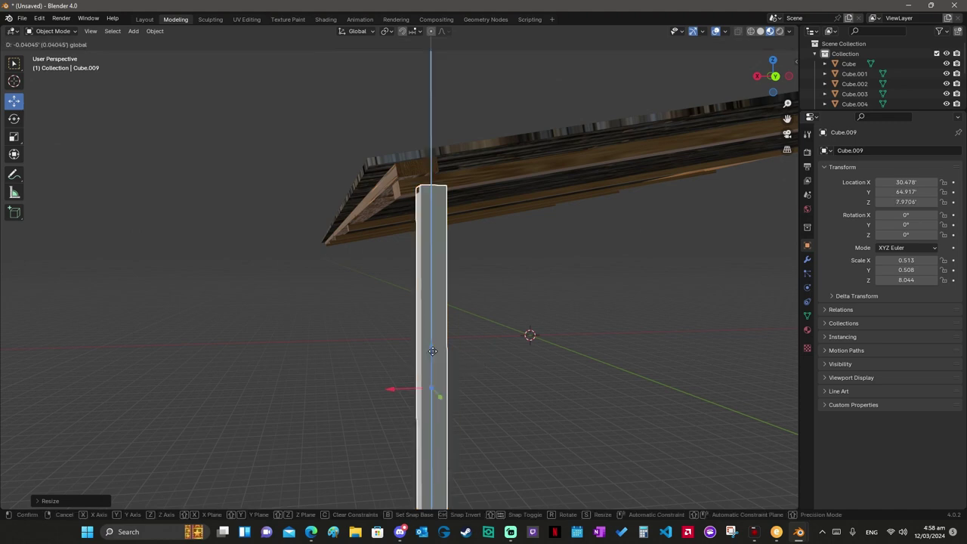
{"action": "key", "text": "x"}
{"action": "left_click", "coordinate": [404, 390]}
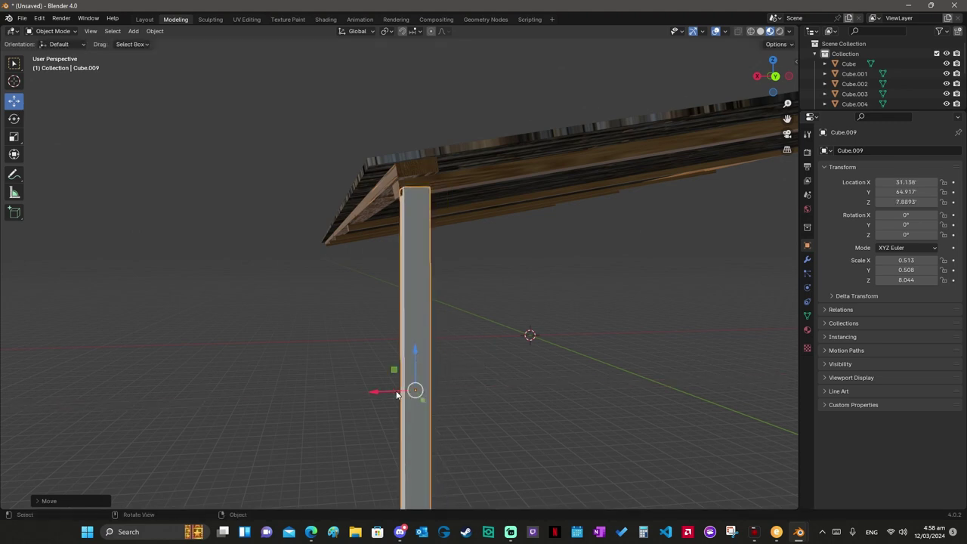
{"action": "middle_click_drag", "start_coordinate": [404, 389], "coordinate": [396, 394]}
{"action": "key", "text": "g"}
{"action": "key", "text": "y"}
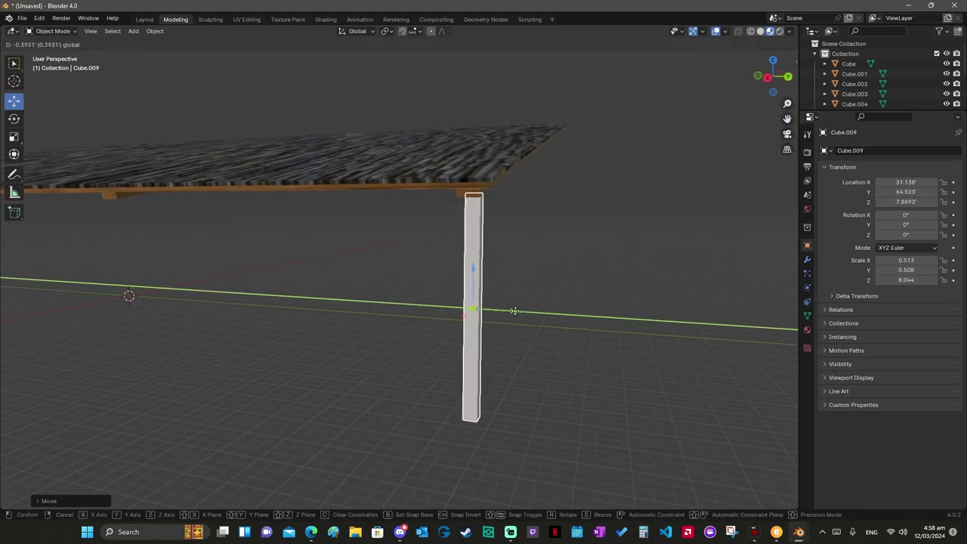
{"action": "left_click", "coordinate": [514, 310]}
{"action": "middle_click_drag", "start_coordinate": [509, 309], "coordinate": [549, 296]}
{"action": "left_click", "coordinate": [550, 292]}
{"action": "scroll", "coordinate": [549, 292], "scroll_direction": "up", "scroll_amount": 3}
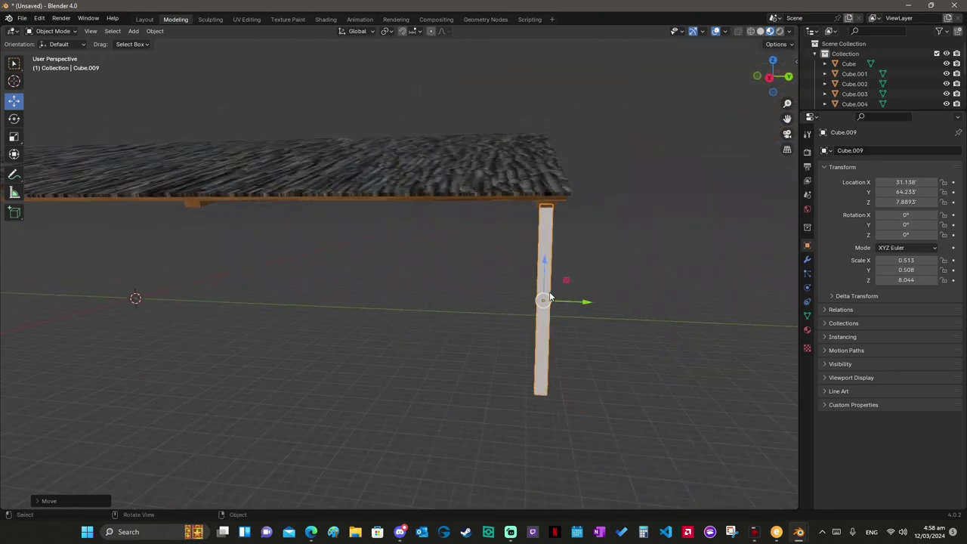
Step: Duplicate the post and slide the copy along Y under the roof beam
{"action": "key", "text": "shift+d"}
{"action": "key", "text": "Escape"}
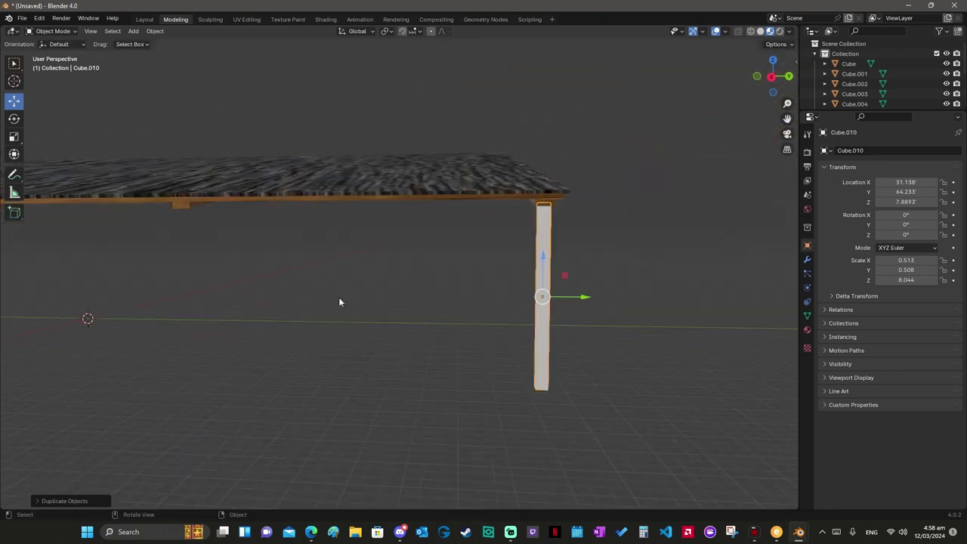
{"action": "key", "text": "g"}
{"action": "key", "text": "y"}
{"action": "left_click", "coordinate": [225, 292]}
{"action": "middle_click_drag", "start_coordinate": [225, 292], "coordinate": [217, 288]}
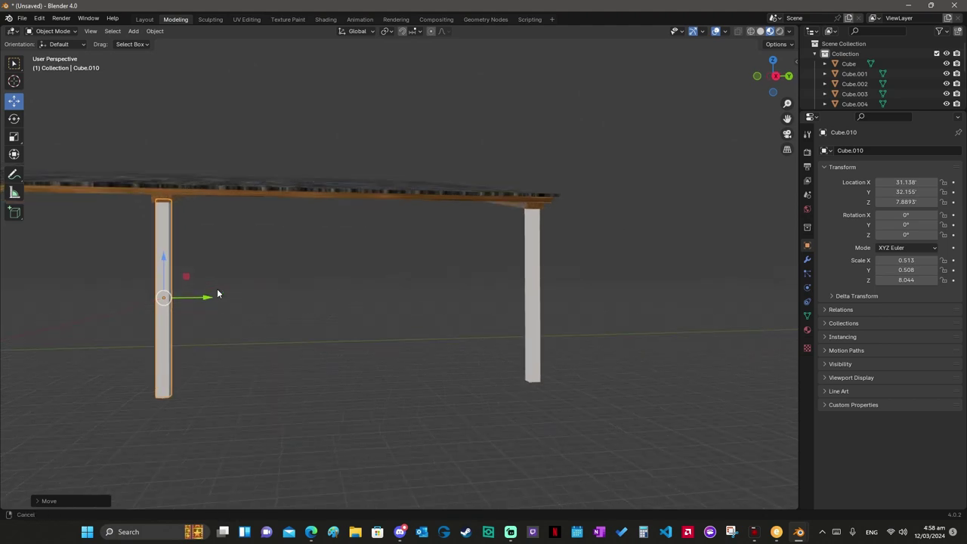
{"action": "scroll", "coordinate": [217, 289], "scroll_direction": "up", "scroll_amount": 3}
{"action": "key", "text": "KP_3"}
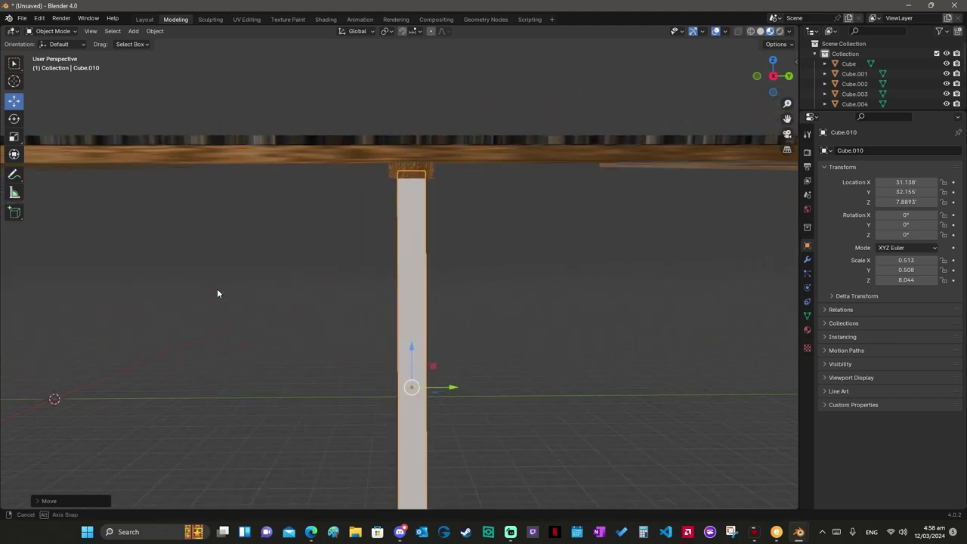
{"action": "left_click_drag", "start_coordinate": [450, 388], "coordinate": [449, 387]}
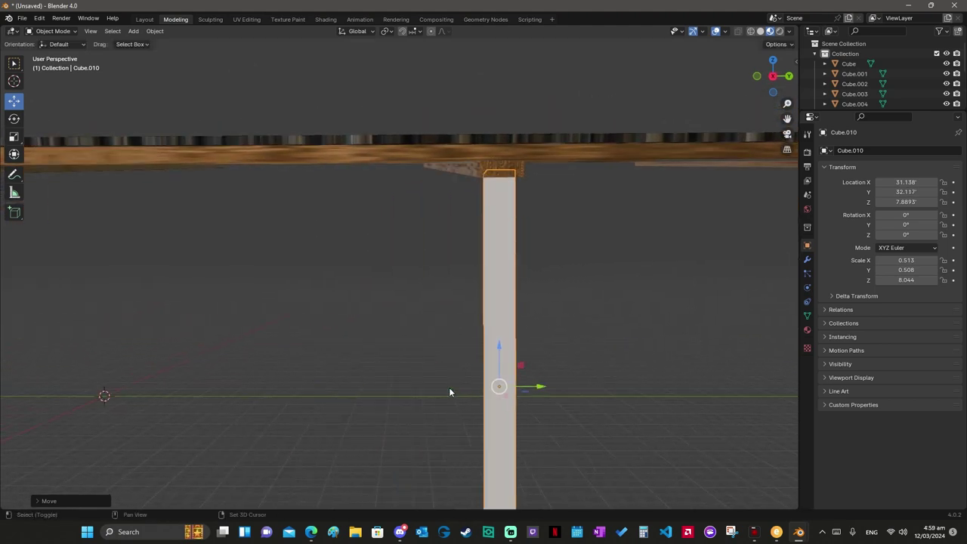
{"action": "middle_click_drag", "start_coordinate": [449, 387], "coordinate": [449, 387]}
Step: Duplicate two more posts, spacing them along the Y axis beneath the roof
{"action": "key", "text": "shift+d"}
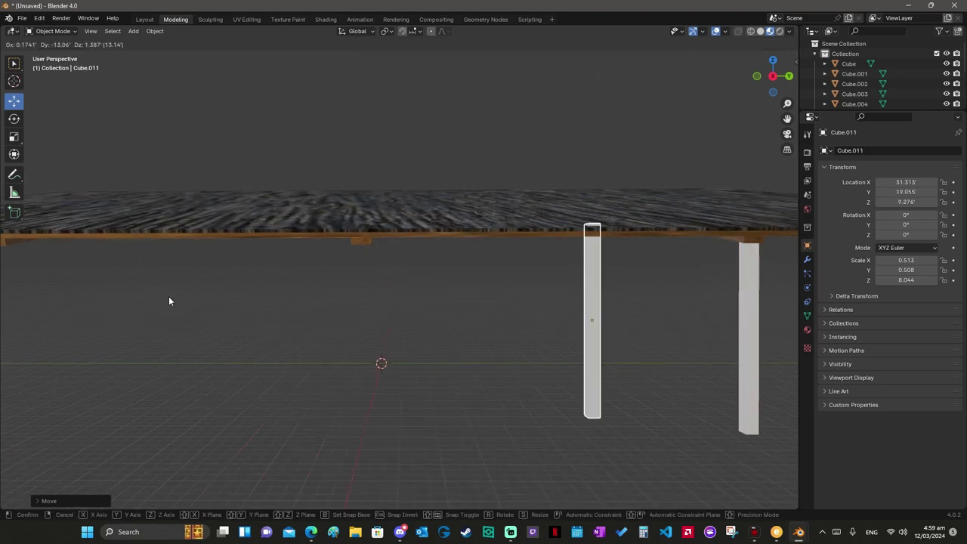
{"action": "key", "text": "y"}
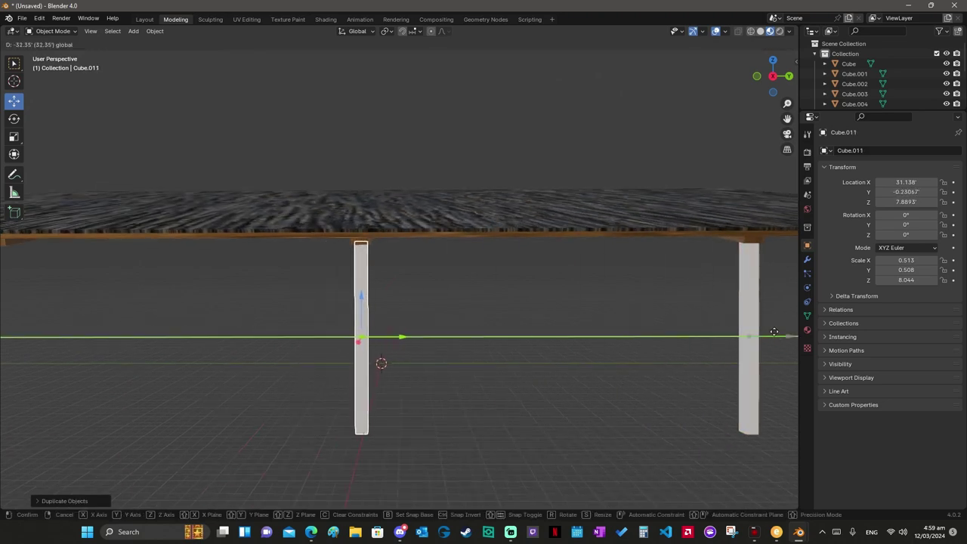
{"action": "left_click", "coordinate": [774, 332]}
{"action": "middle_click_drag", "start_coordinate": [774, 333], "coordinate": [398, 338]}
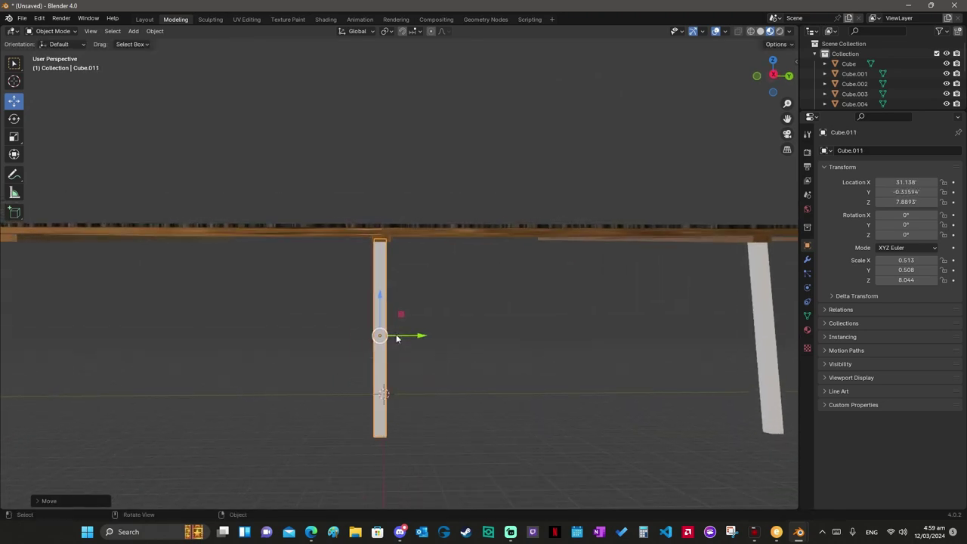
{"action": "left_click_drag", "start_coordinate": [396, 339], "coordinate": [421, 335]}
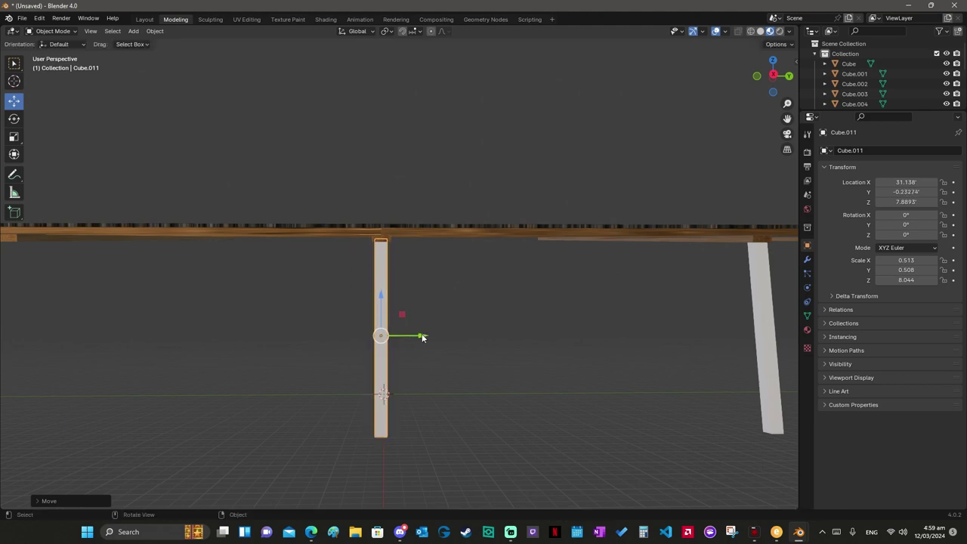
{"action": "middle_click_drag", "start_coordinate": [421, 334], "coordinate": [421, 333]}
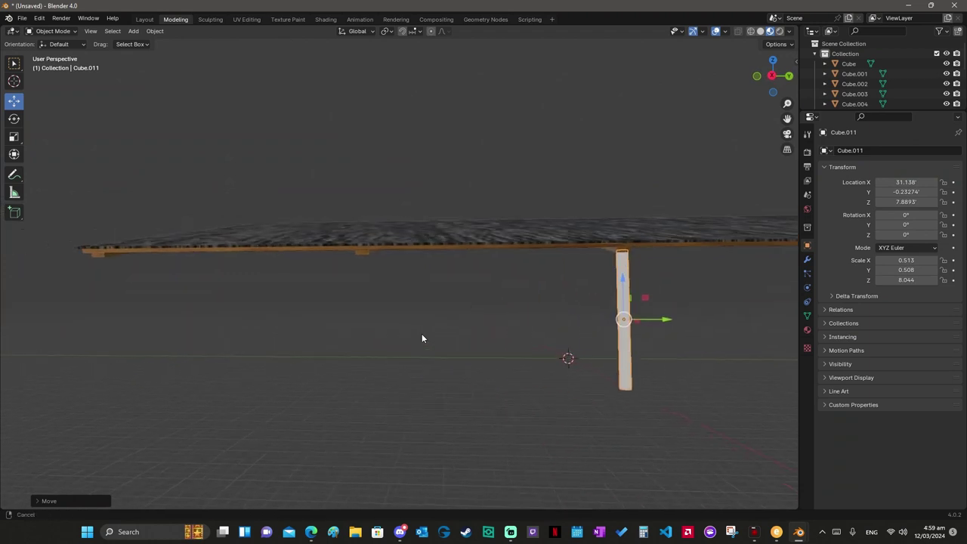
{"action": "key", "text": "shift+d"}
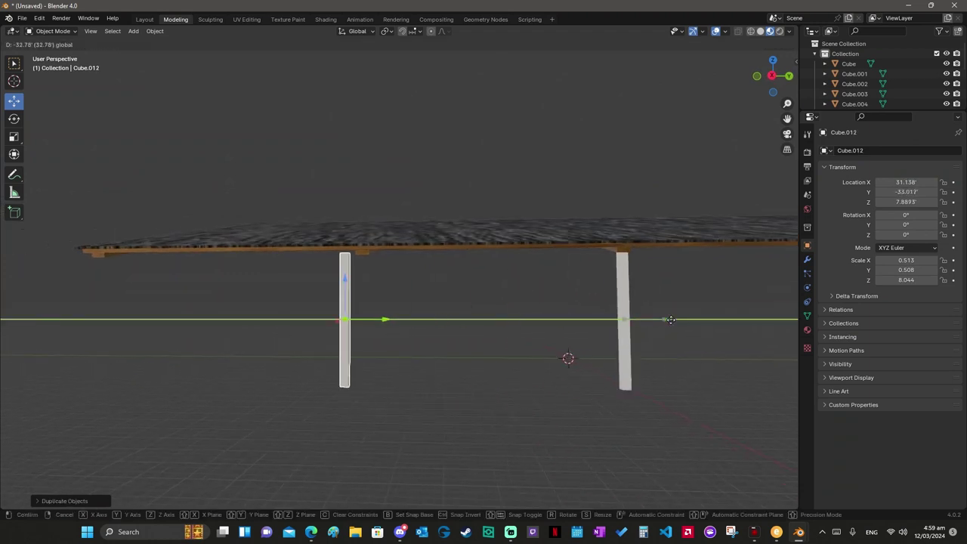
{"action": "left_click", "coordinate": [409, 325]}
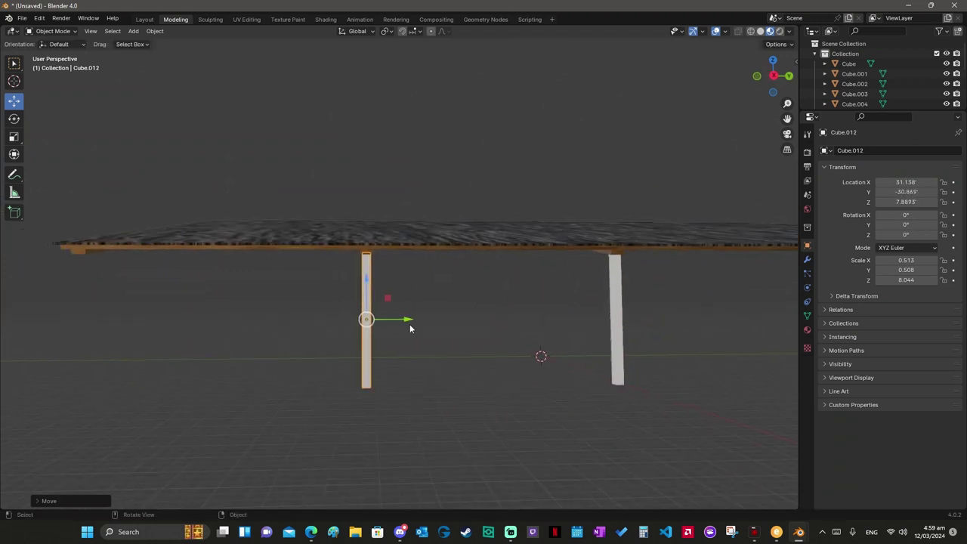
{"action": "scroll", "coordinate": [410, 324], "scroll_direction": "up", "scroll_amount": 3}
{"action": "scroll", "coordinate": [410, 324], "scroll_direction": "up", "scroll_amount": 4, "text": "ctrl"}
{"action": "scroll", "coordinate": [410, 329], "scroll_direction": "down", "scroll_amount": 2, "text": "shift"}
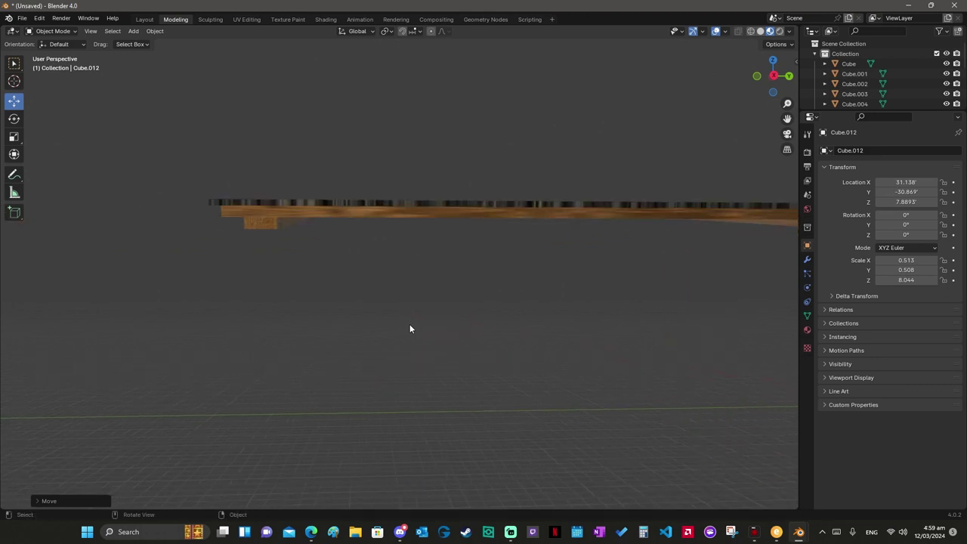
Step: Place a final copied post at the roof end, Y −64.272', and select the other posts
{"action": "key", "text": "shift+d"}
{"action": "right_click", "coordinate": [307, 291]}
{"action": "key", "text": "g"}
{"action": "key", "text": "y"}
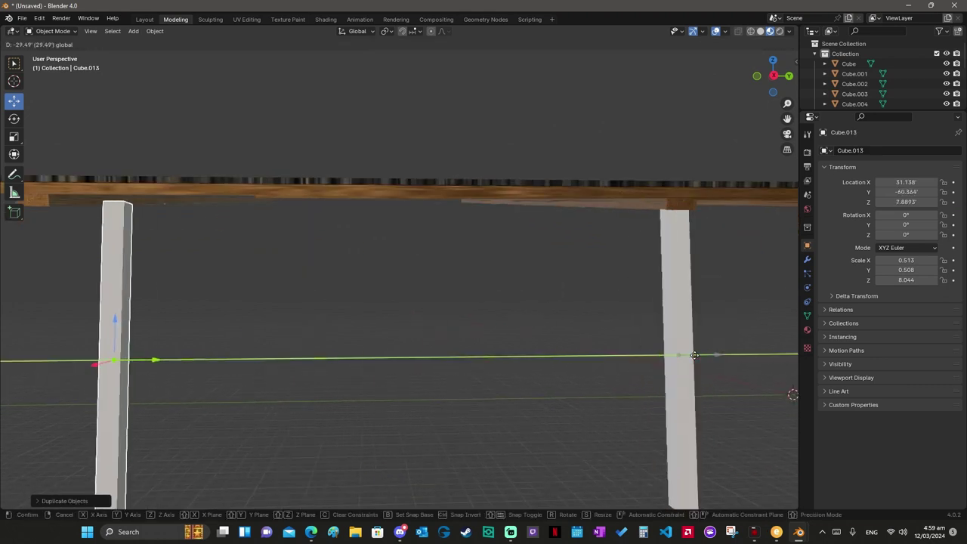
{"action": "left_click", "coordinate": [694, 356]}
{"action": "key", "text": "KP_Decimal"}
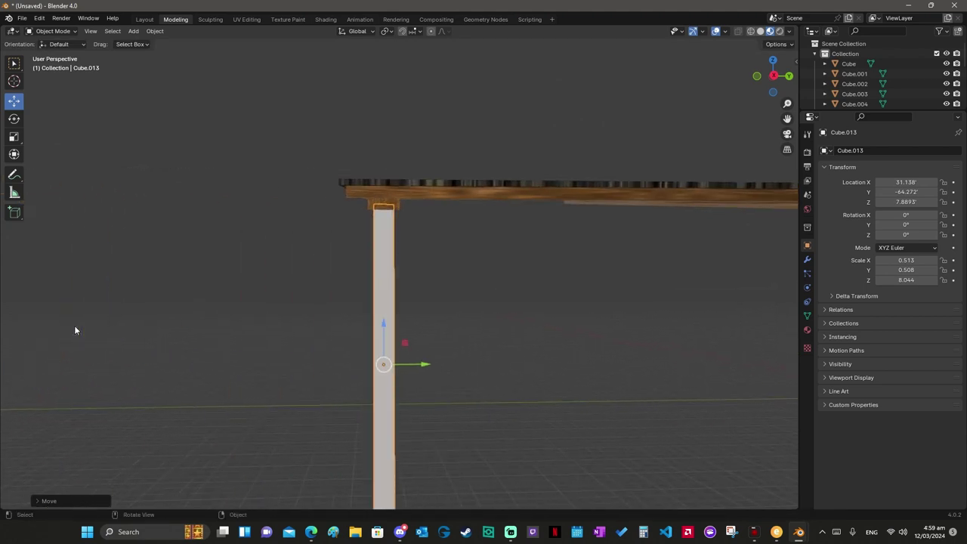
{"action": "middle_click_drag", "start_coordinate": [74, 330], "coordinate": [74, 330]}
{"action": "left_click", "coordinate": [74, 330], "text": "shift"}
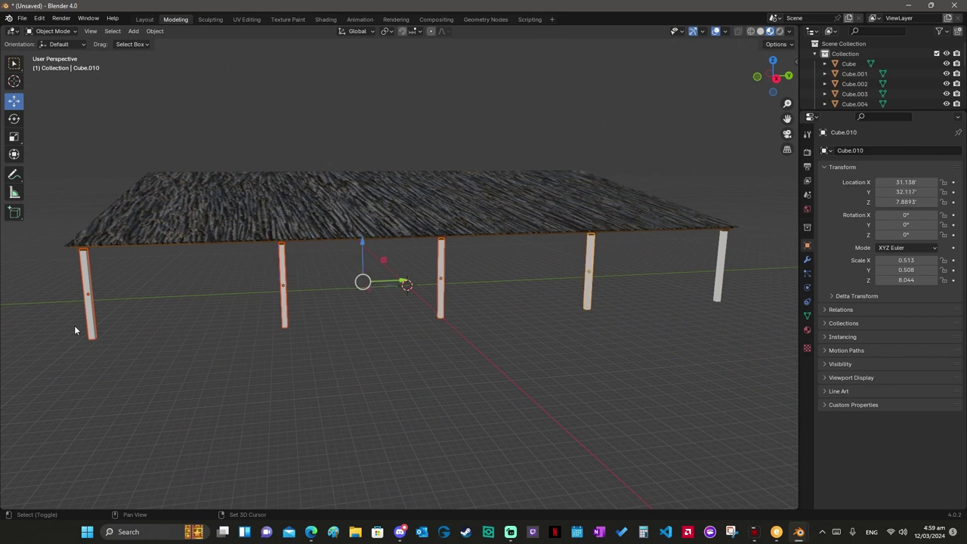
Step: Select the copied post row and shift it along X under the far roof edge
{"action": "left_click", "coordinate": [378, 204]}
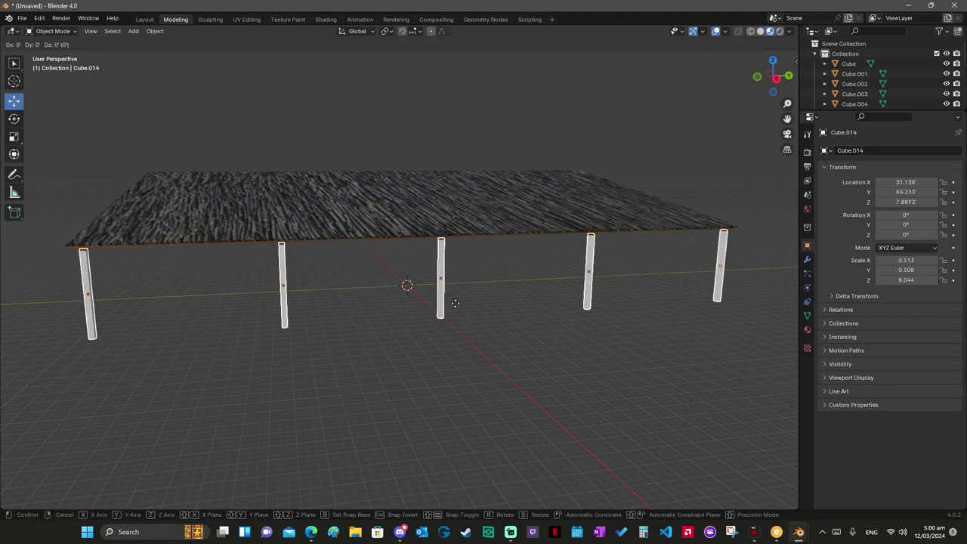
{"action": "middle_click_drag", "start_coordinate": [378, 204], "coordinate": [455, 302]}
{"action": "key", "text": "g"}
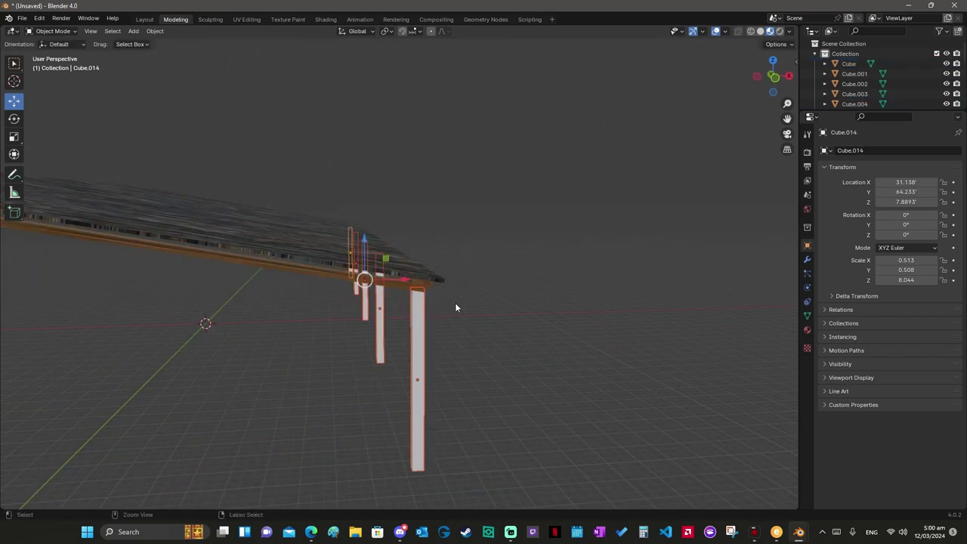
{"action": "left_click", "coordinate": [159, 284]}
{"action": "middle_click_drag", "start_coordinate": [159, 284], "coordinate": [158, 289]}
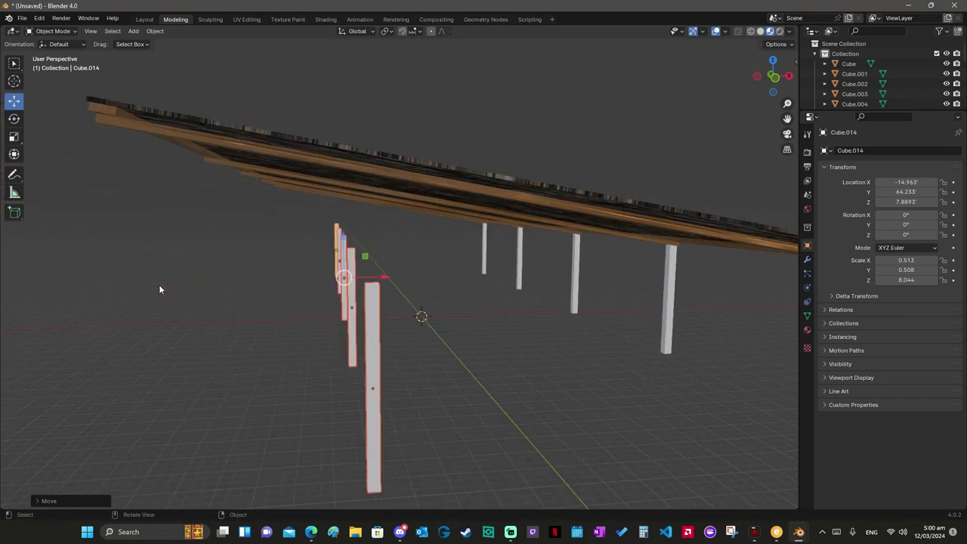
{"action": "key", "text": "g"}
{"action": "key", "text": "x"}
{"action": "left_click", "coordinate": [287, 282]}
{"action": "middle_click_drag", "start_coordinate": [287, 282], "coordinate": [288, 282]}
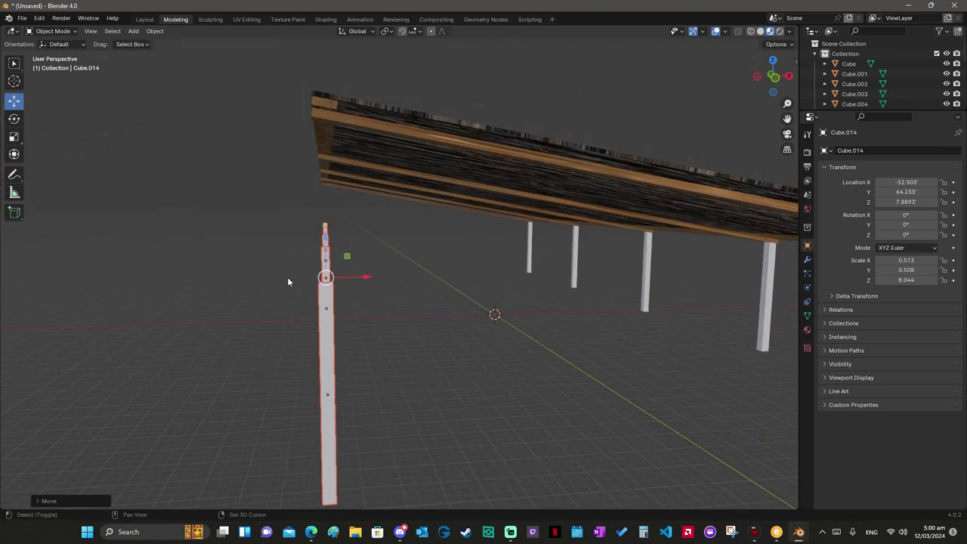
{"action": "key", "text": "g"}
{"action": "key", "text": "x"}
{"action": "left_click", "coordinate": [371, 276]}
{"action": "middle_click_drag", "start_coordinate": [372, 278], "coordinate": [371, 279]}
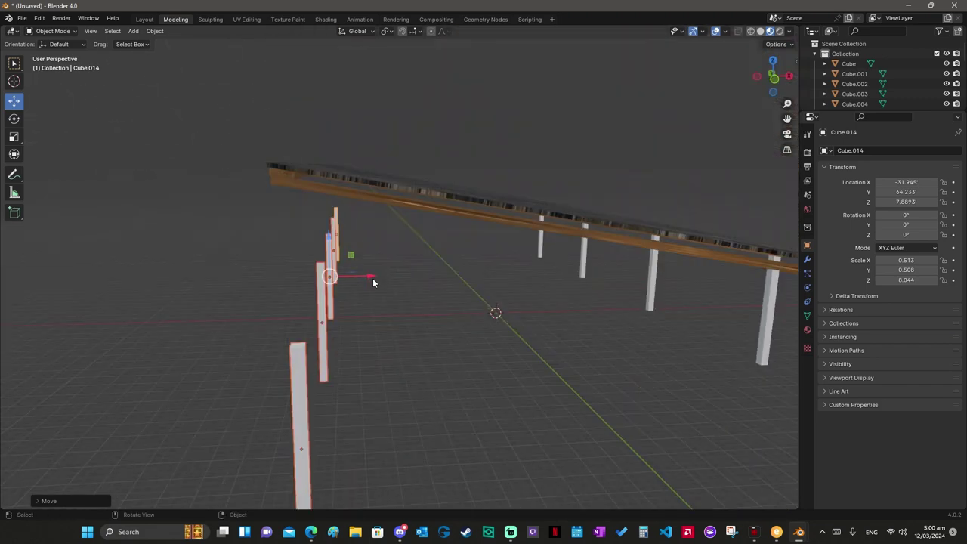
Step: Raise the posts to Z 15.194' and stretch them to a Z scale of 12.020
{"action": "key", "text": "g"}
{"action": "key", "text": "x"}
{"action": "key", "text": "Return"}
{"action": "key", "text": "g"}
{"action": "key", "text": "z"}
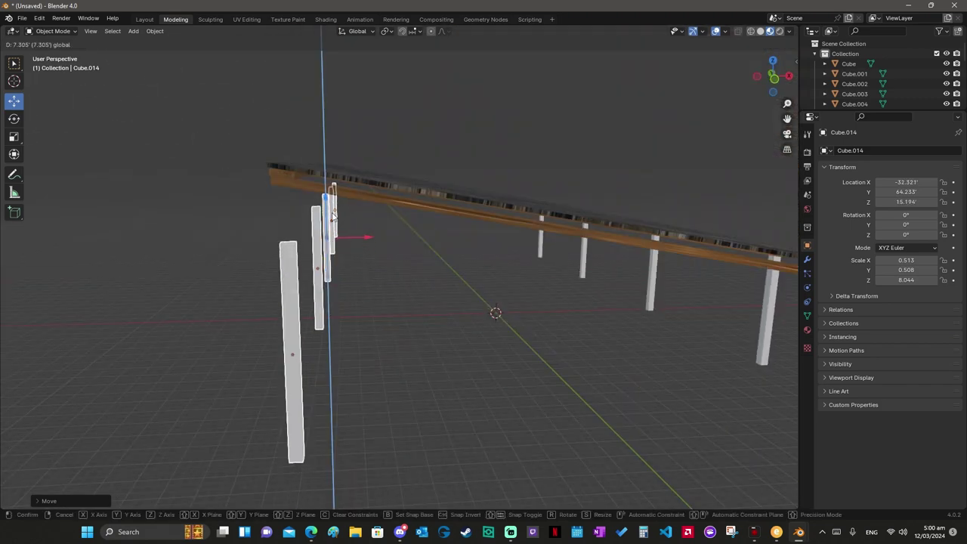
{"action": "left_click", "coordinate": [333, 215]}
{"action": "left_click", "coordinate": [19, 137]}
{"action": "key", "text": "s"}
{"action": "key", "text": "z"}
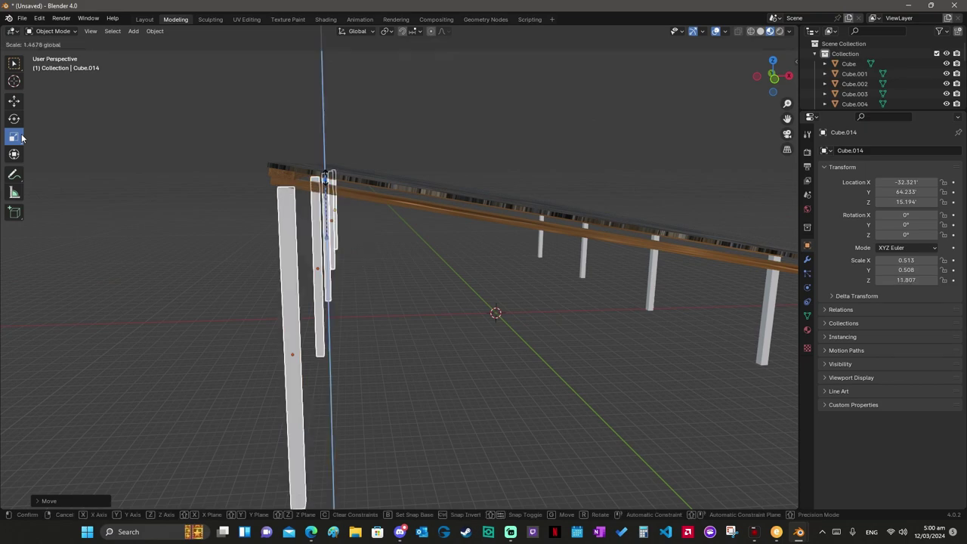
{"action": "key", "text": "Return"}
{"action": "middle_click_drag", "start_coordinate": [325, 182], "coordinate": [324, 180]}
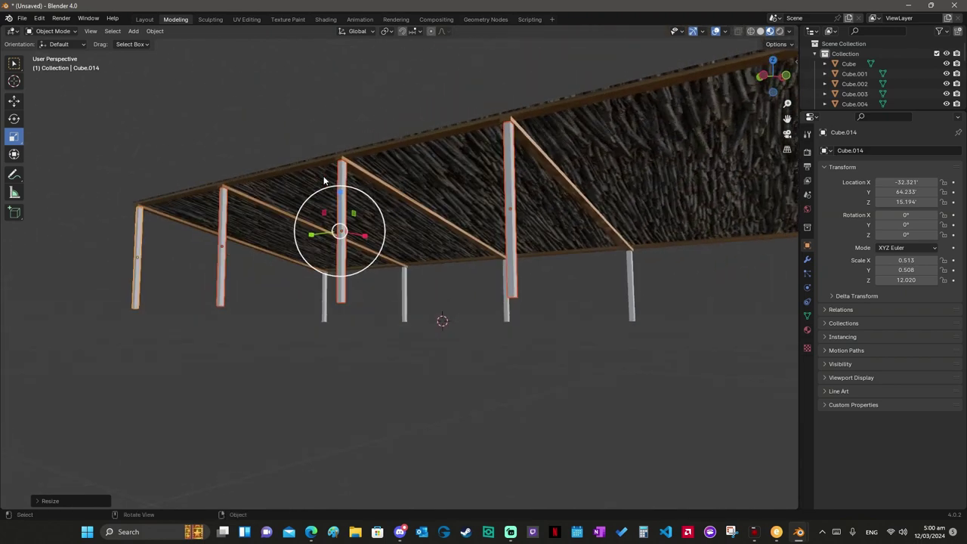
Step: Stretch the second-row posts taller along Z, then lower them slightly on Z
{"action": "key", "text": "s"}
{"action": "key", "text": "z"}
{"action": "key", "text": "Return"}
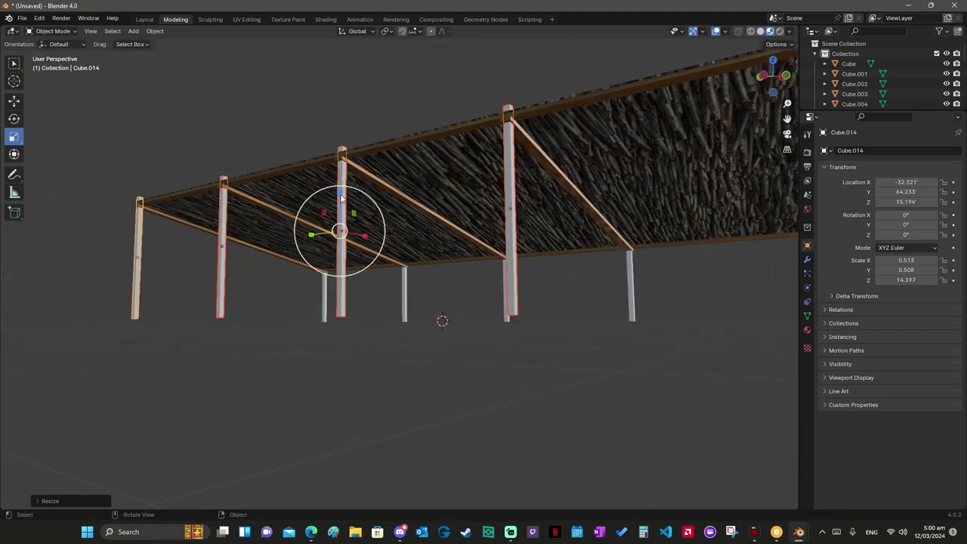
{"action": "key", "text": "shift+space"}
{"action": "key", "text": "g"}
{"action": "key", "text": "g"}
{"action": "key", "text": "z"}
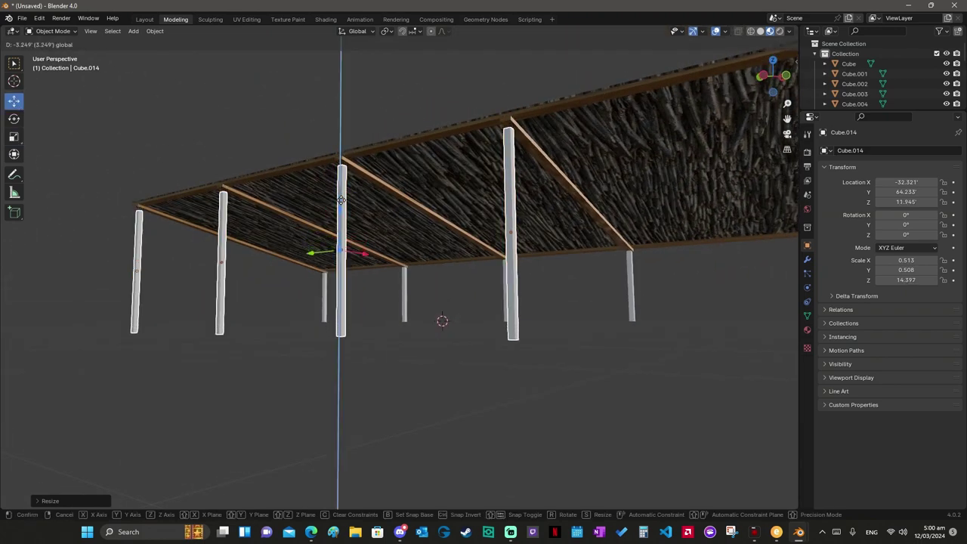
{"action": "left_click", "coordinate": [342, 200]}
Step: Make two more small Z-scale adjustments to the post height, checking from a new angle
{"action": "key", "text": "s"}
{"action": "key", "text": "z"}
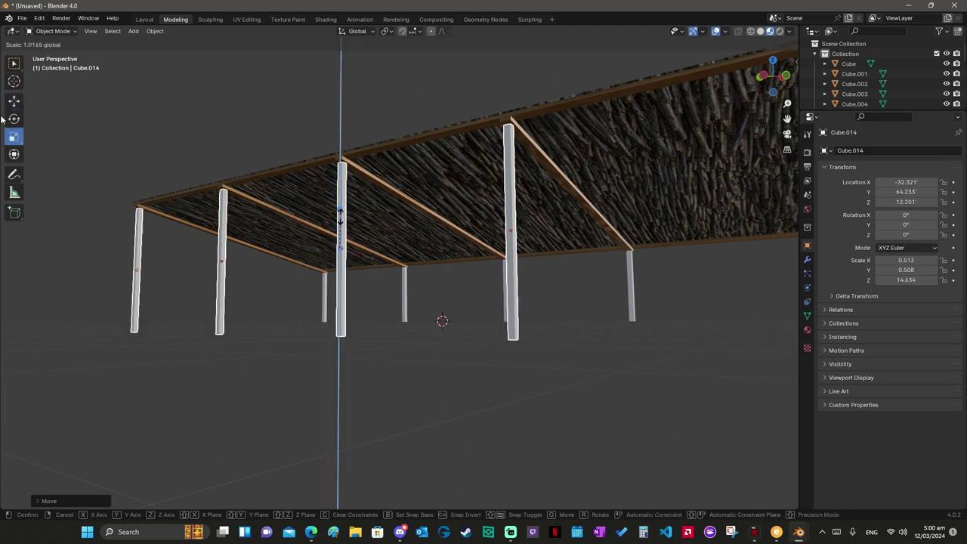
{"action": "left_click", "coordinate": [341, 218]}
{"action": "middle_click_drag", "start_coordinate": [342, 218], "coordinate": [341, 218]}
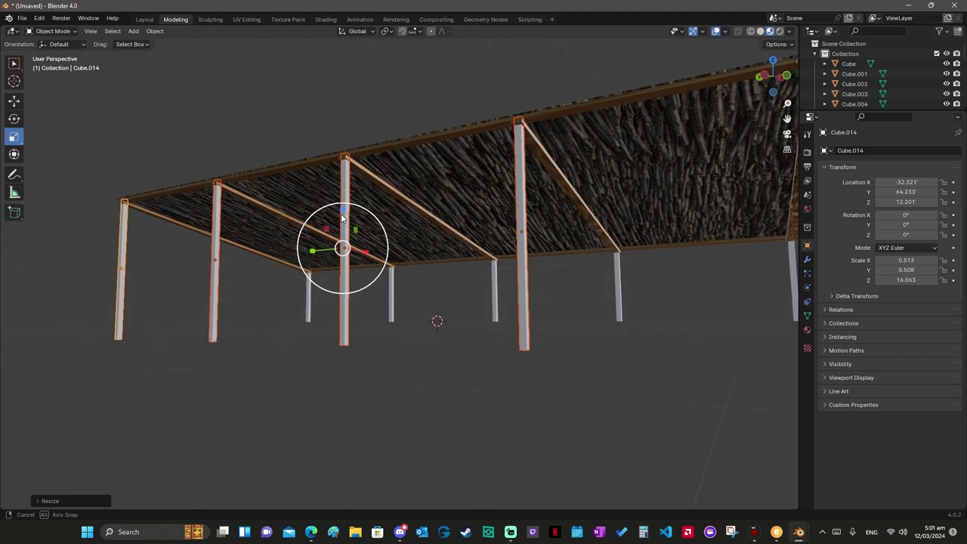
{"action": "key", "text": "s"}
{"action": "key", "text": "z"}
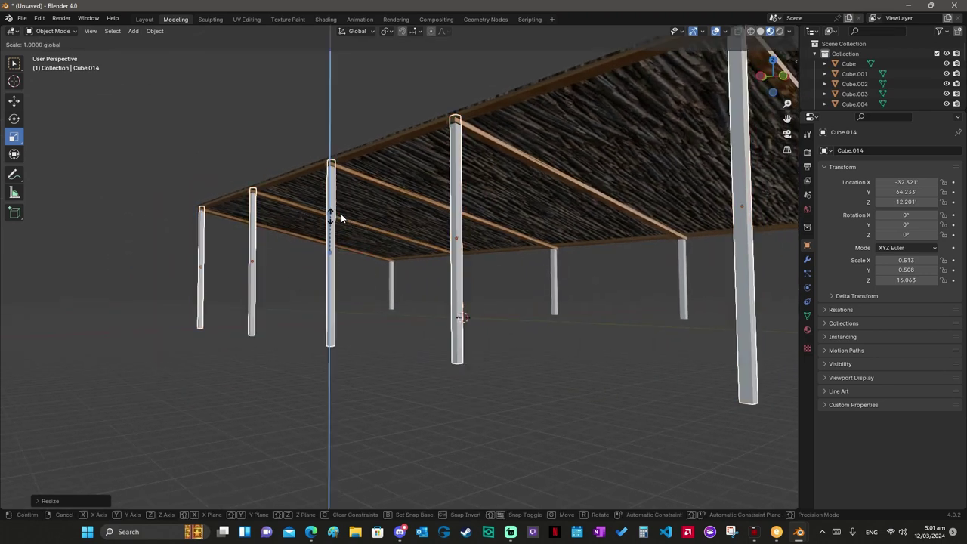
{"action": "left_click", "coordinate": [341, 218]}
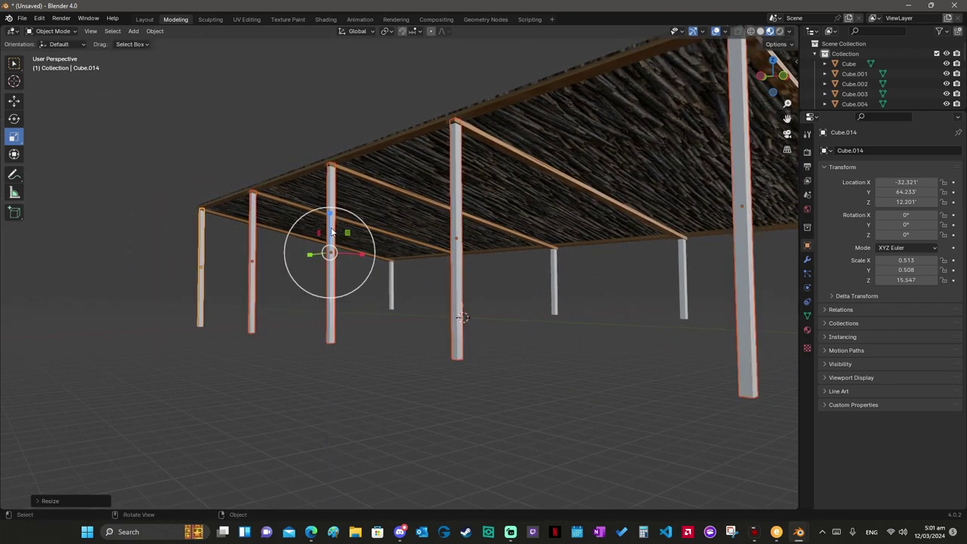
Step: Lower the posts slightly on Z and shift them along X under the roof
{"action": "left_click_drag", "start_coordinate": [329, 209], "coordinate": [329, 213]}
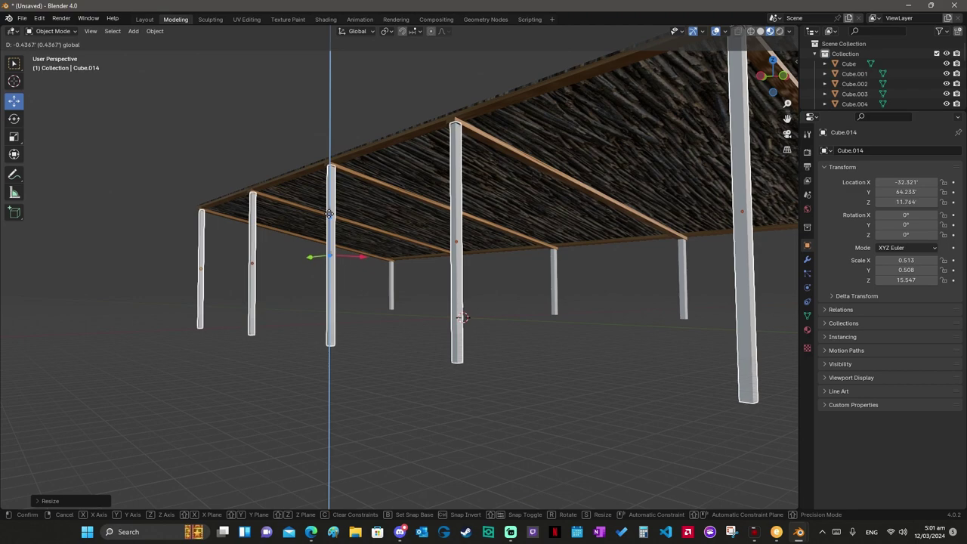
{"action": "middle_click_drag", "start_coordinate": [329, 214], "coordinate": [330, 215]}
{"action": "key", "text": "x"}
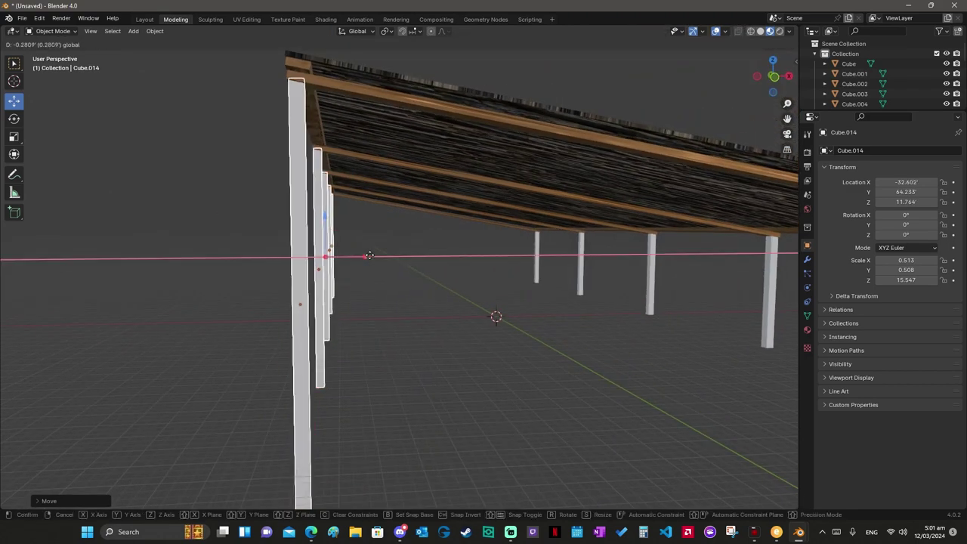
{"action": "left_click", "coordinate": [368, 257]}
{"action": "mouse_move", "coordinate": [368, 258]}
{"action": "middle_mouse_down"}
{"action": "mouse_move", "coordinate": [359, 226]}
{"action": "mouse_move", "coordinate": [550, 234]}
{"action": "middle_mouse_up"}
{"action": "scroll", "coordinate": [371, 260], "scroll_direction": "down", "scroll_amount": 6}
Step: Fine-tune the posts to Z scale 15.116 at Z 12.391 so their tops meet the beams
{"action": "key", "text": "s"}
{"action": "key", "text": "z"}
{"action": "left_click", "coordinate": [58, 155]}
{"action": "key", "text": "b"}
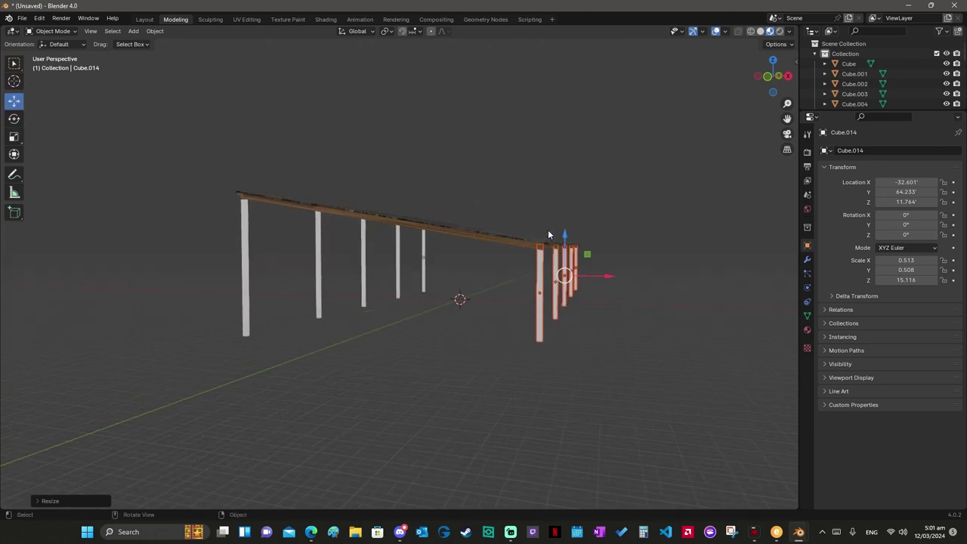
{"action": "left_click_drag", "start_coordinate": [563, 237], "coordinate": [564, 237]}
{"action": "middle_click_drag", "start_coordinate": [564, 237], "coordinate": [566, 245]}
{"action": "left_click_drag", "start_coordinate": [356, 227], "coordinate": [354, 234]}
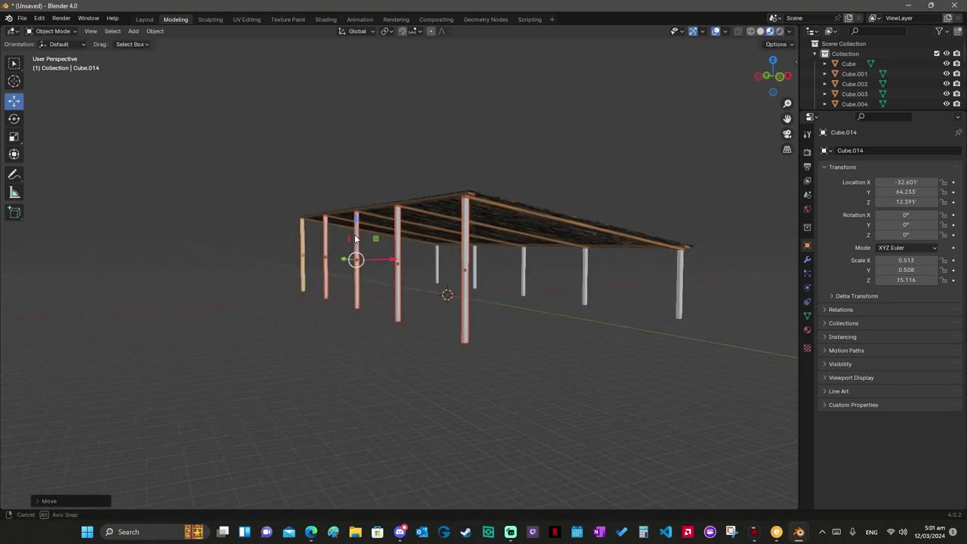
{"action": "middle_click_drag", "start_coordinate": [355, 234], "coordinate": [354, 234]}
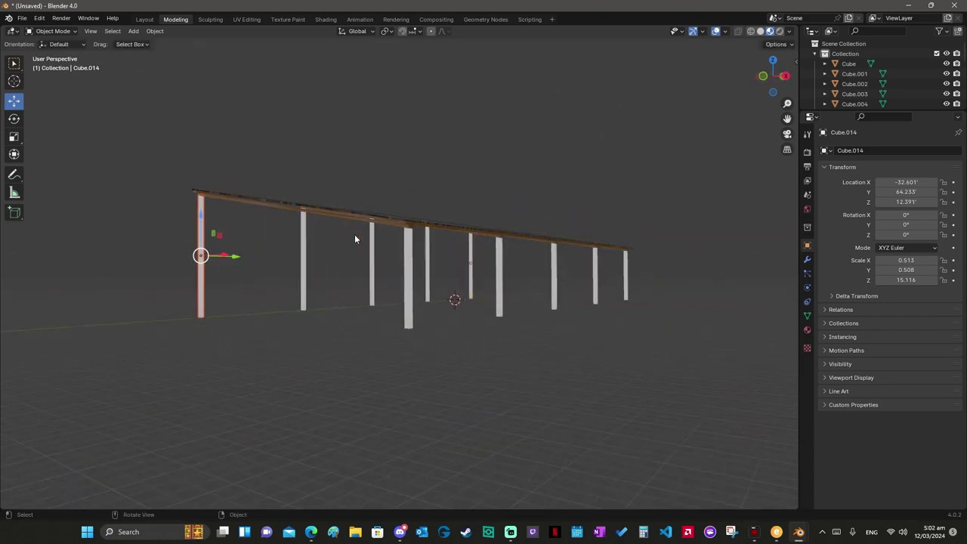
Step: Assign the Bracers wood material to post Cube.014, matching the roof beams
{"action": "left_click", "coordinate": [807, 330]}
{"action": "left_click", "coordinate": [825, 192]}
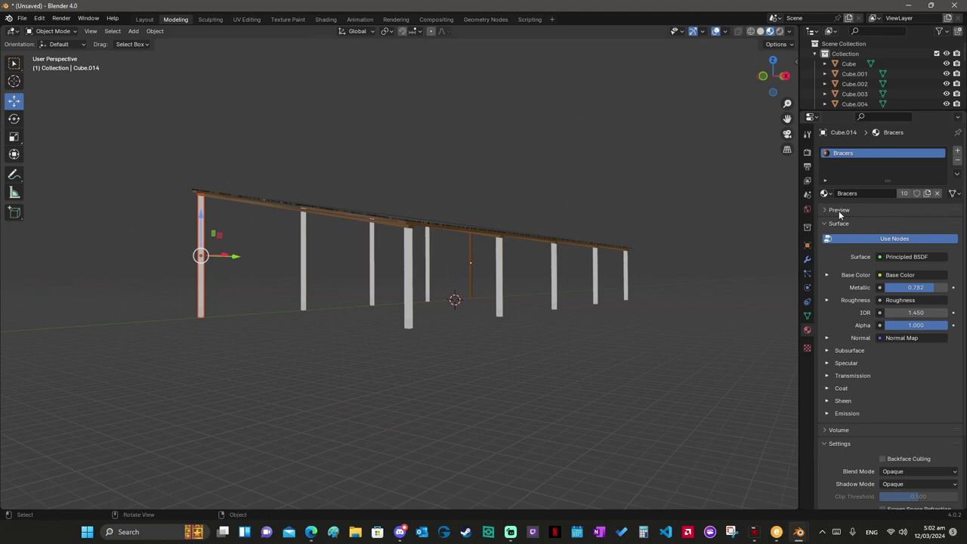
{"action": "key", "text": "ctrl+z"}
{"action": "key", "text": "ctrl+z"}
{"action": "key", "text": "ctrl+z"}
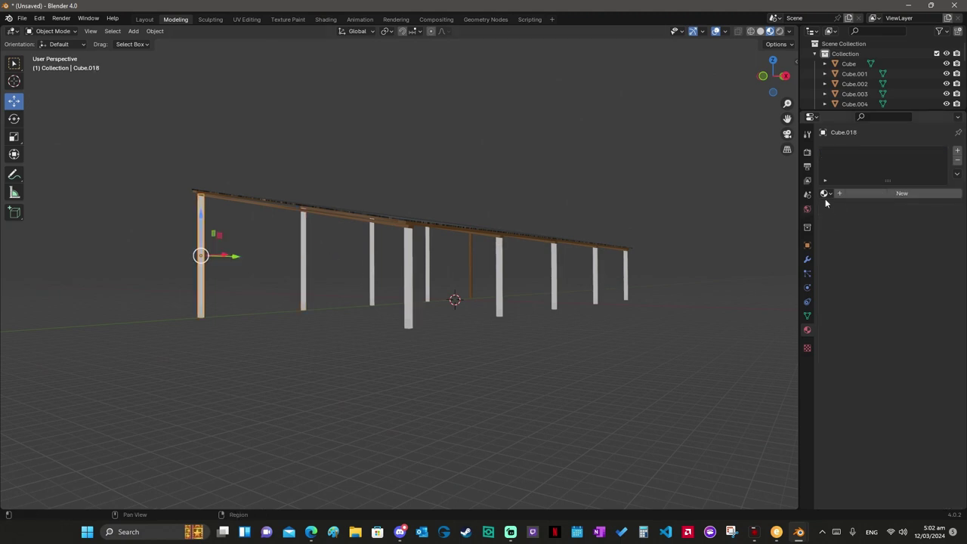
{"action": "left_click", "coordinate": [825, 195]}
{"action": "left_click", "coordinate": [834, 210]}
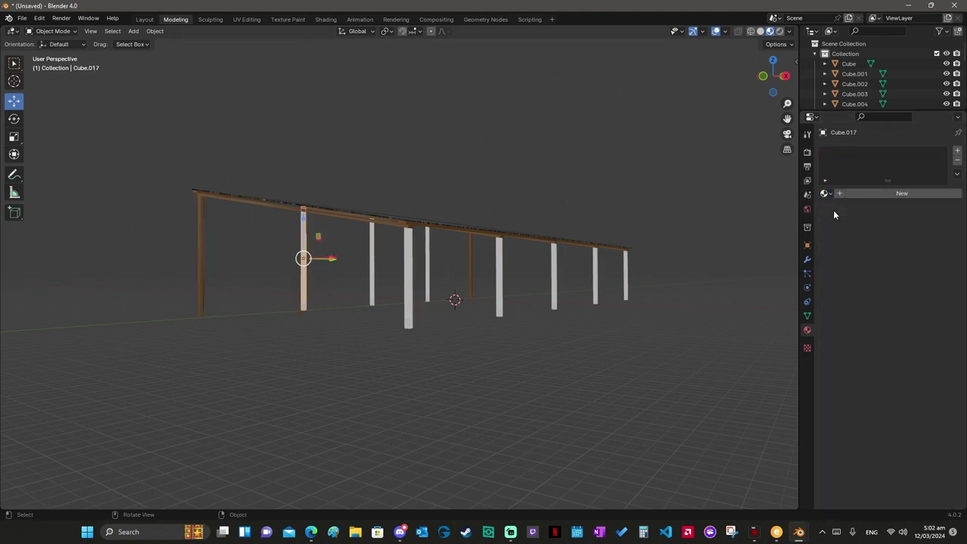
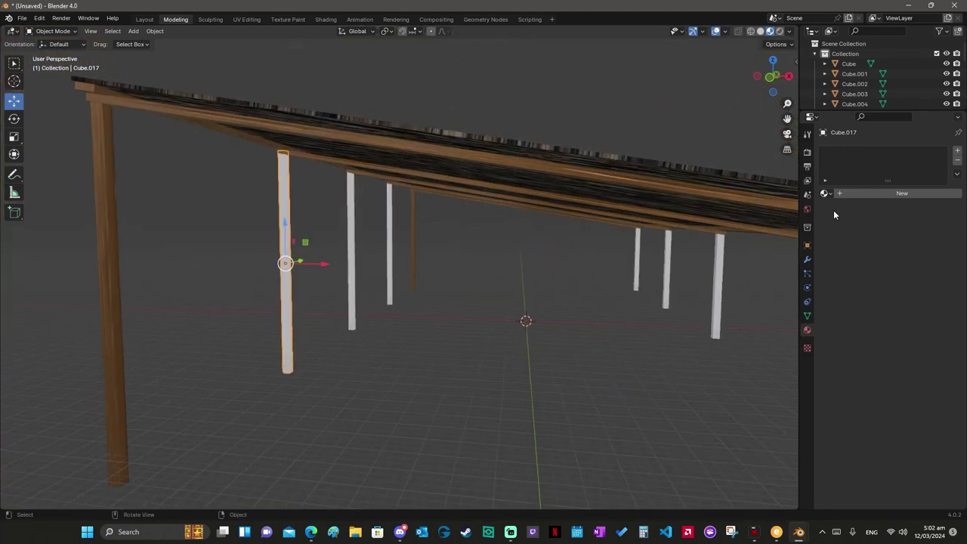
Step: Assign the Bracers wood material to each remaining white post, Cube.017 through Cube.009
{"action": "left_click", "coordinate": [826, 193]}
{"action": "left_click", "coordinate": [829, 208]}
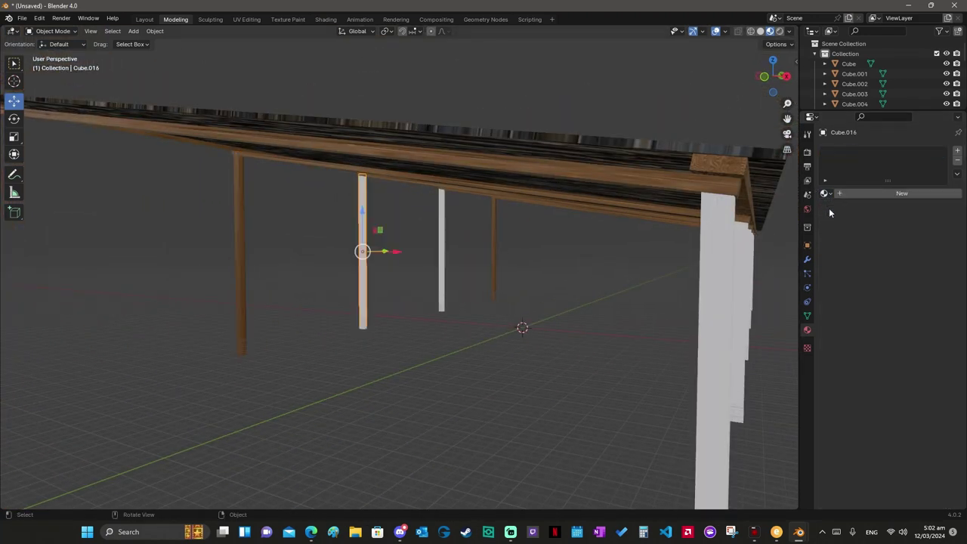
{"action": "left_click", "coordinate": [825, 194]}
{"action": "left_click", "coordinate": [829, 207]}
{"action": "left_click", "coordinate": [826, 193]}
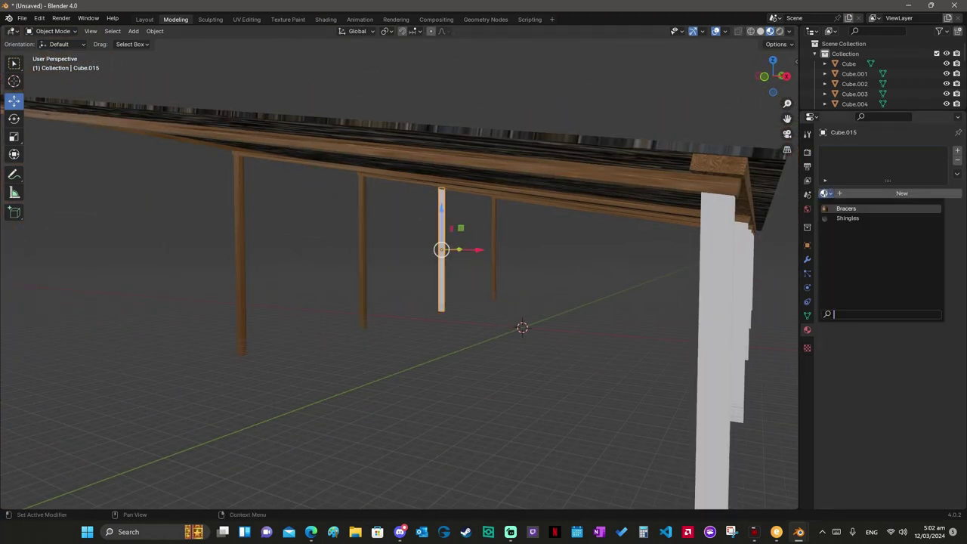
{"action": "left_click", "coordinate": [831, 206]}
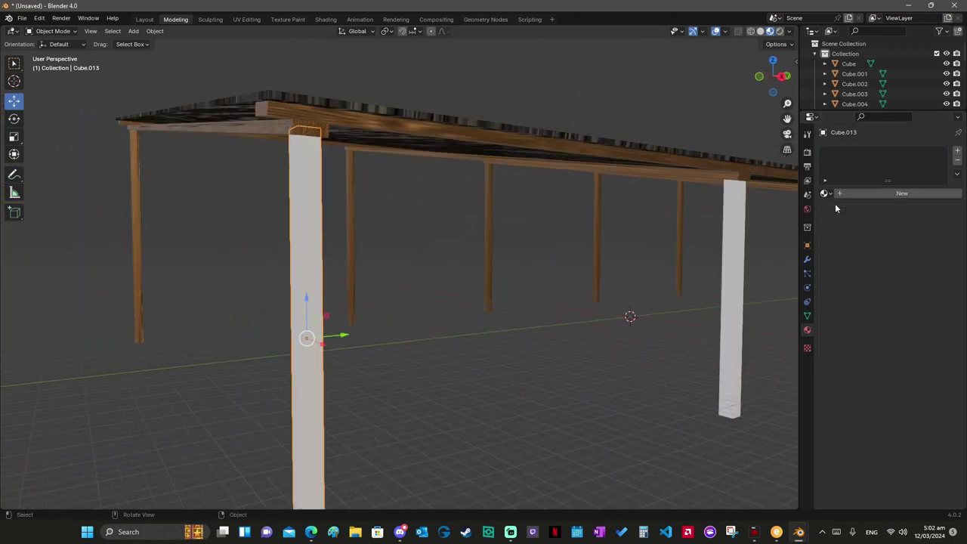
{"action": "left_click", "coordinate": [825, 194]}
{"action": "left_click", "coordinate": [834, 210]}
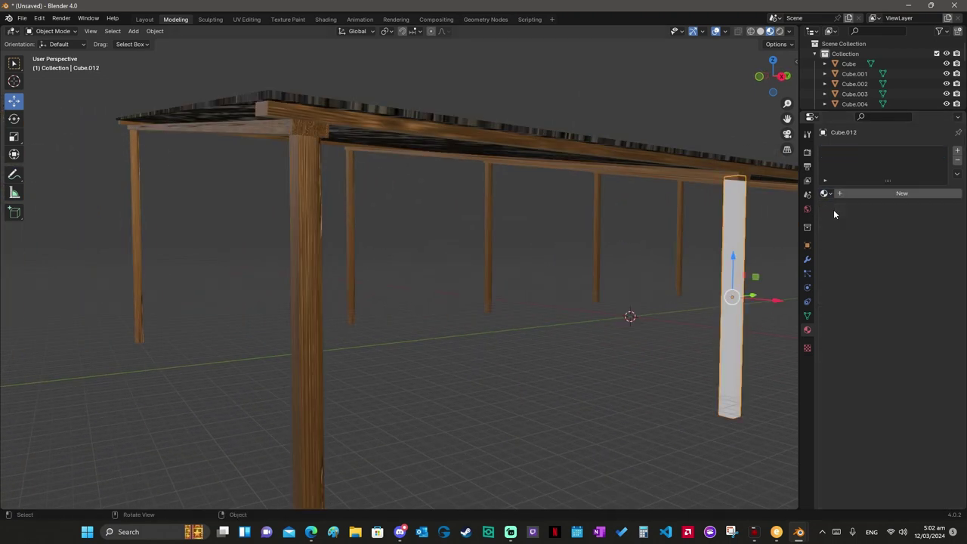
{"action": "left_click", "coordinate": [826, 193]}
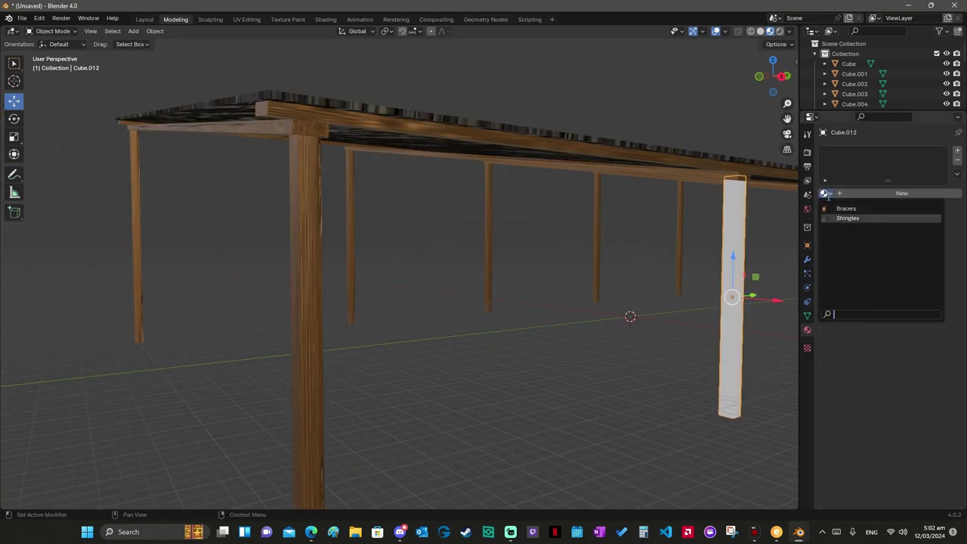
{"action": "left_click", "coordinate": [831, 207]}
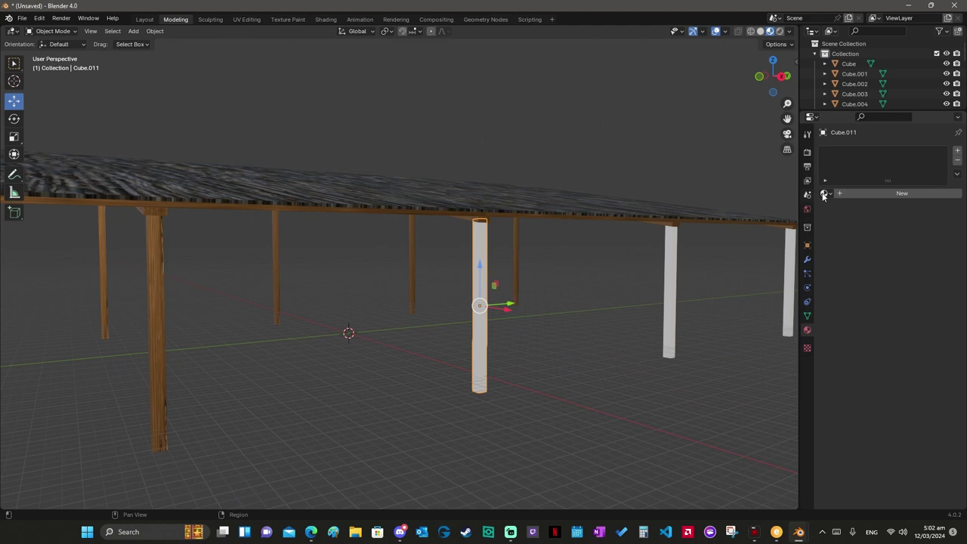
{"action": "left_click", "coordinate": [826, 193]}
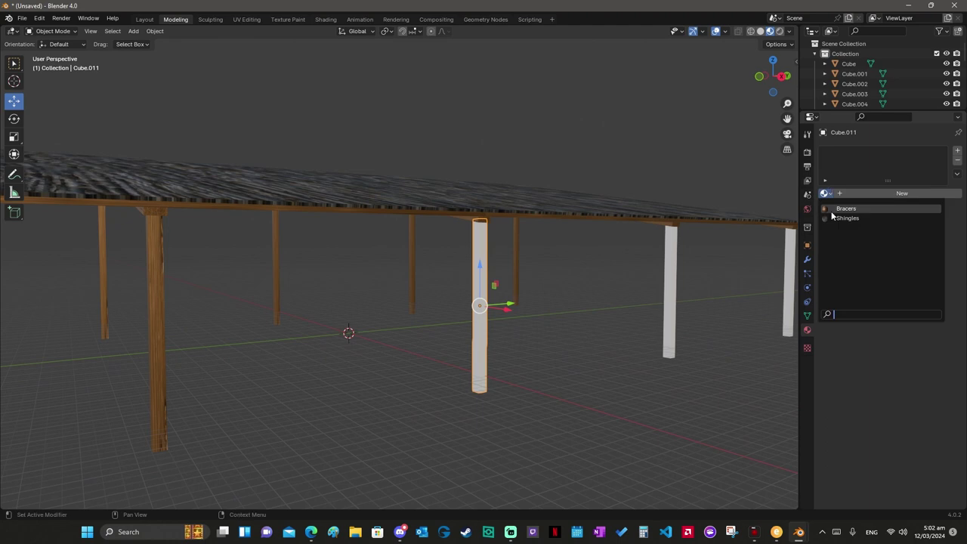
{"action": "left_click", "coordinate": [832, 208]}
{"action": "left_click", "coordinate": [826, 194]}
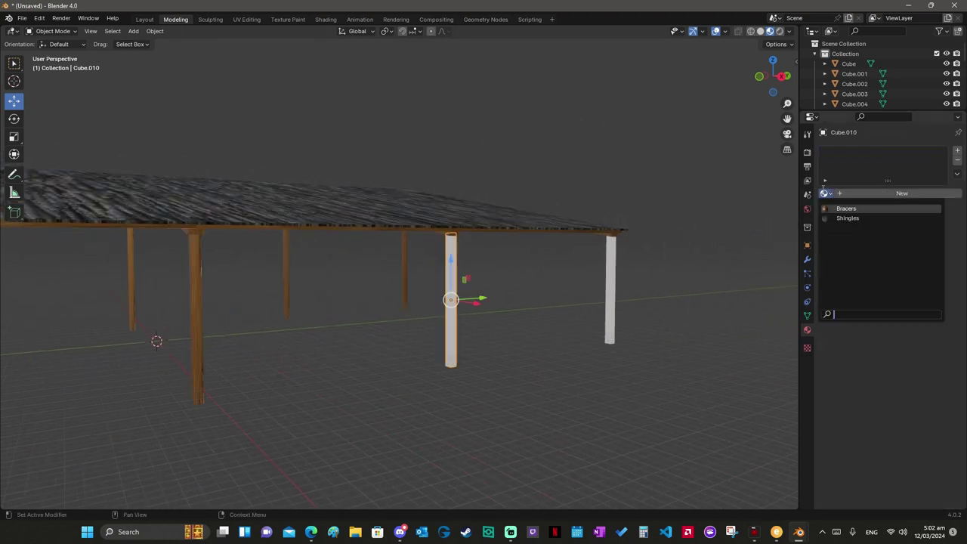
{"action": "left_click", "coordinate": [831, 208]}
{"action": "left_click", "coordinate": [825, 194]}
{"action": "left_click", "coordinate": [833, 210]}
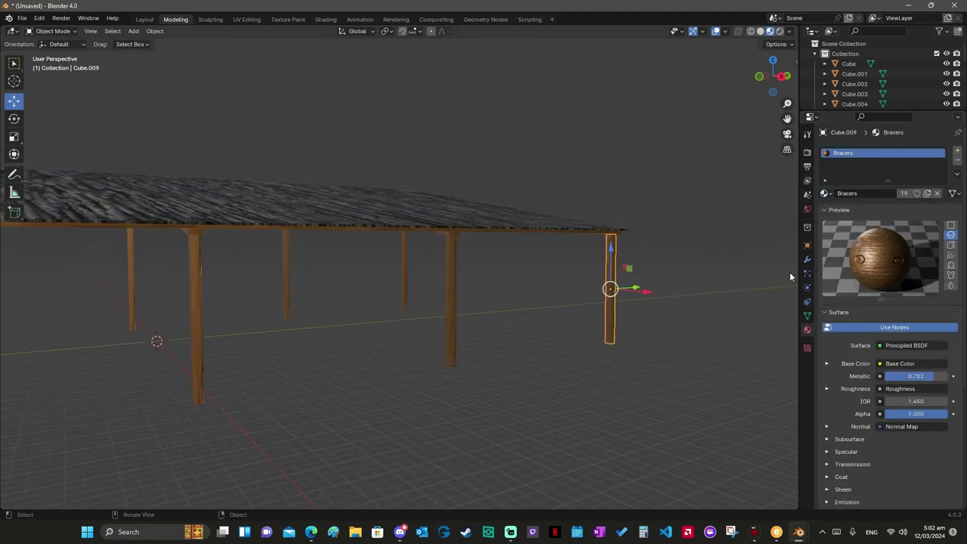
Step: Preview the wooden posts in Shading, then return to Modeling in Object Mode
{"action": "left_click", "coordinate": [337, 20]}
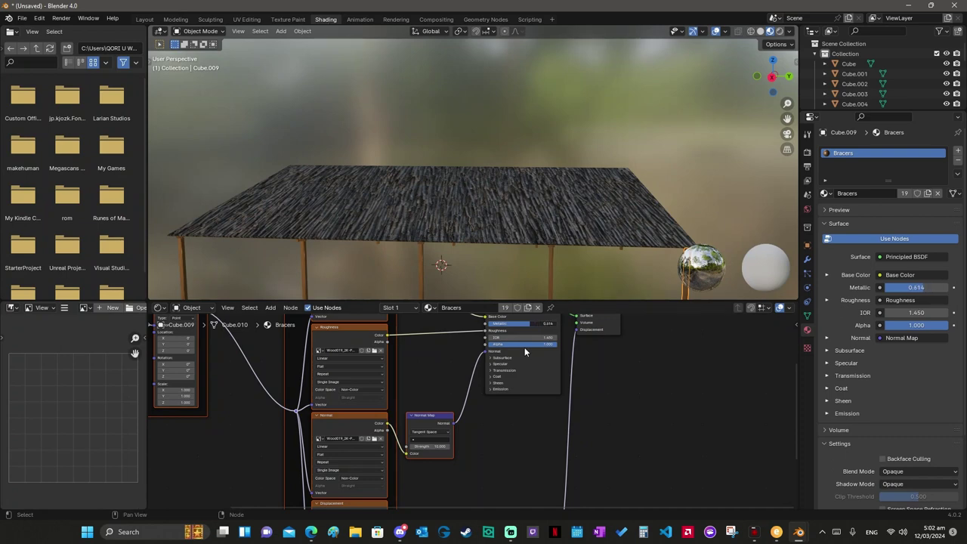
{"action": "left_click", "coordinate": [175, 19]}
{"action": "middle_click_drag", "start_coordinate": [207, 61], "coordinate": [206, 63]}
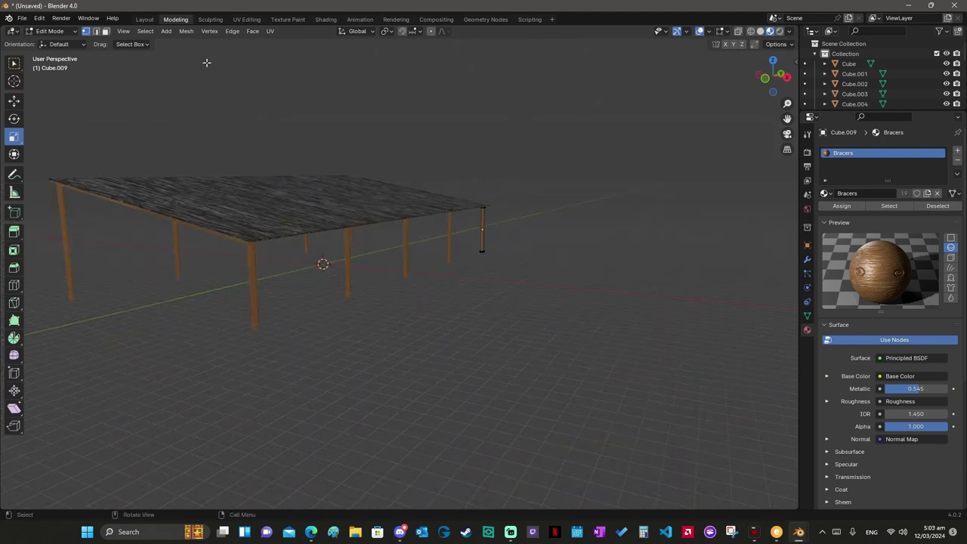
{"action": "key", "text": "Tab"}
Step: Add a plane mesh and widen it along the X axis
{"action": "key", "text": "shift+a"}
{"action": "left_click", "coordinate": [349, 280]}
{"action": "middle_click_drag", "start_coordinate": [311, 282], "coordinate": [313, 285]}
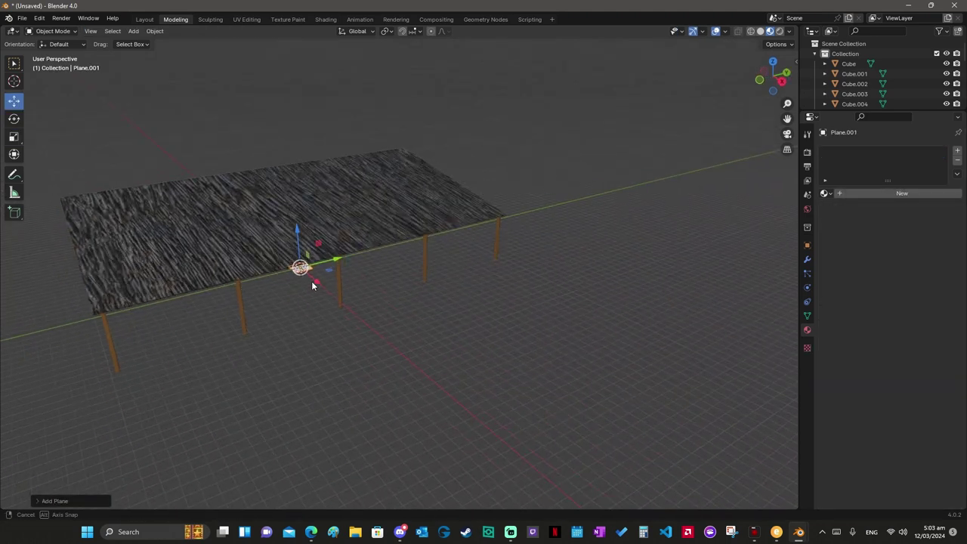
{"action": "left_click", "coordinate": [14, 136]}
{"action": "middle_click_drag", "start_coordinate": [29, 150], "coordinate": [29, 151]}
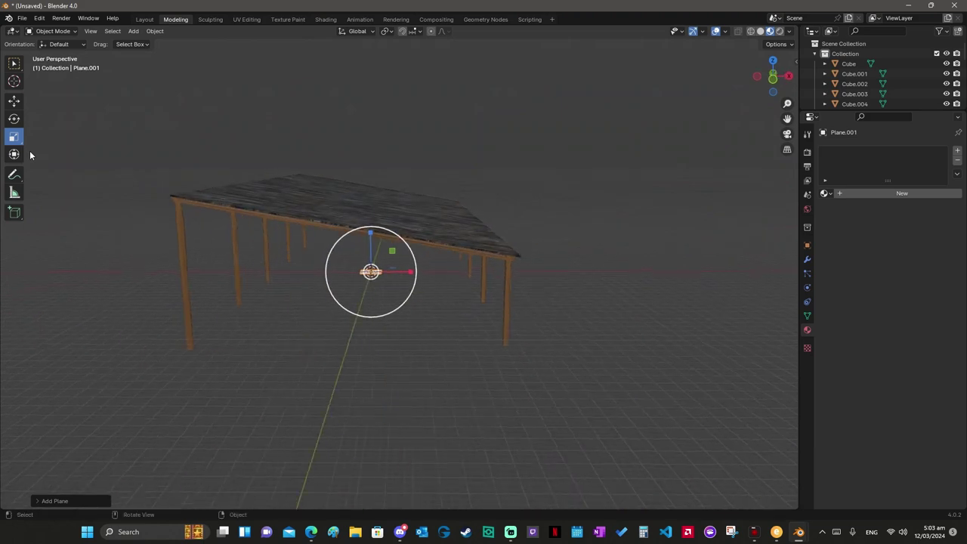
{"action": "key", "text": "s"}
{"action": "key", "text": "x"}
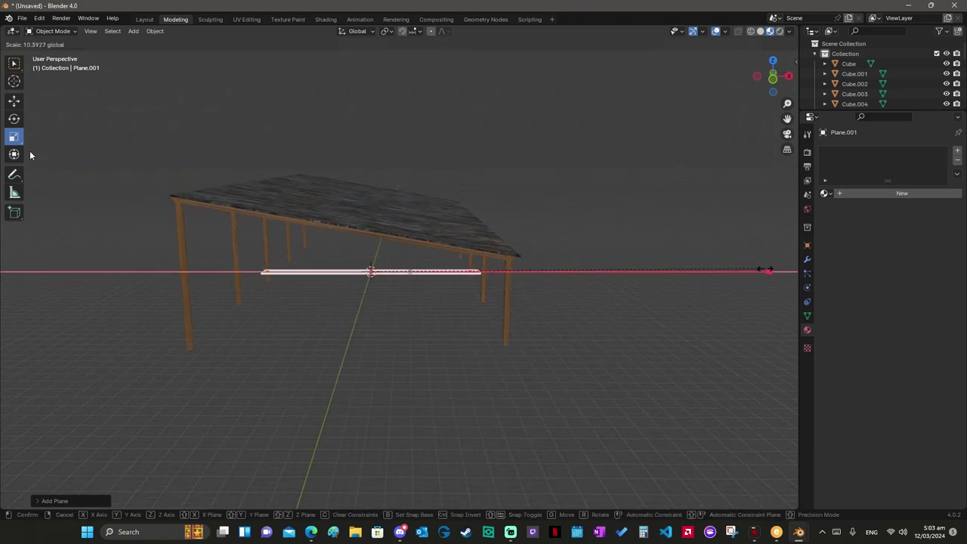
{"action": "left_click", "coordinate": [753, 271]}
{"action": "middle_click_drag", "start_coordinate": [753, 271], "coordinate": [753, 273]}
{"action": "key", "text": "s"}
{"action": "key", "text": "x"}
{"action": "left_click", "coordinate": [753, 272]}
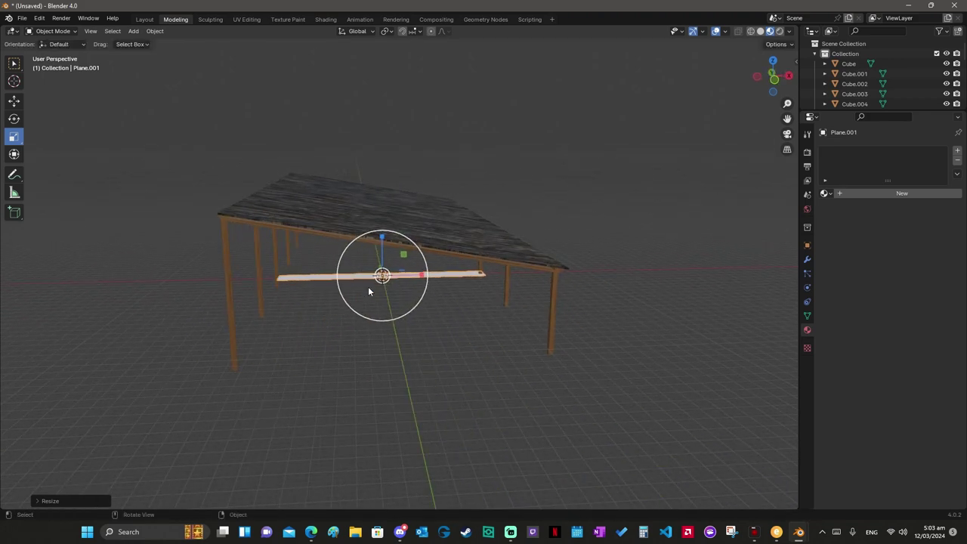
Step: Shift the plane left under the roof and stretch it along Y across the porch floor
{"action": "left_click", "coordinate": [18, 106]}
{"action": "left_click_drag", "start_coordinate": [423, 274], "coordinate": [416, 274]}
{"action": "key", "text": "shift+space"}
{"action": "key", "text": "s"}
{"action": "middle_click_drag", "start_coordinate": [416, 274], "coordinate": [427, 276]}
{"action": "key", "text": "s"}
{"action": "key", "text": "x"}
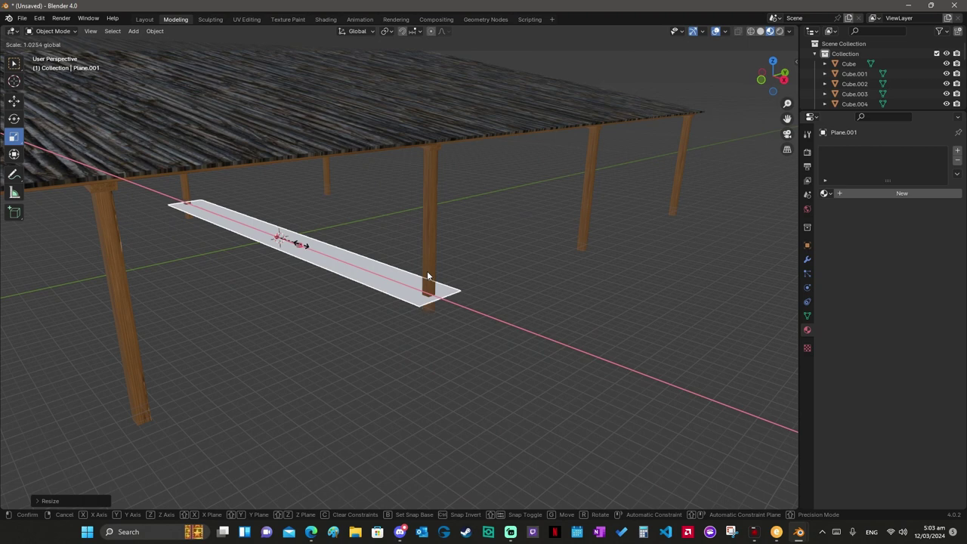
{"action": "middle_click_drag", "start_coordinate": [427, 276], "coordinate": [300, 244]}
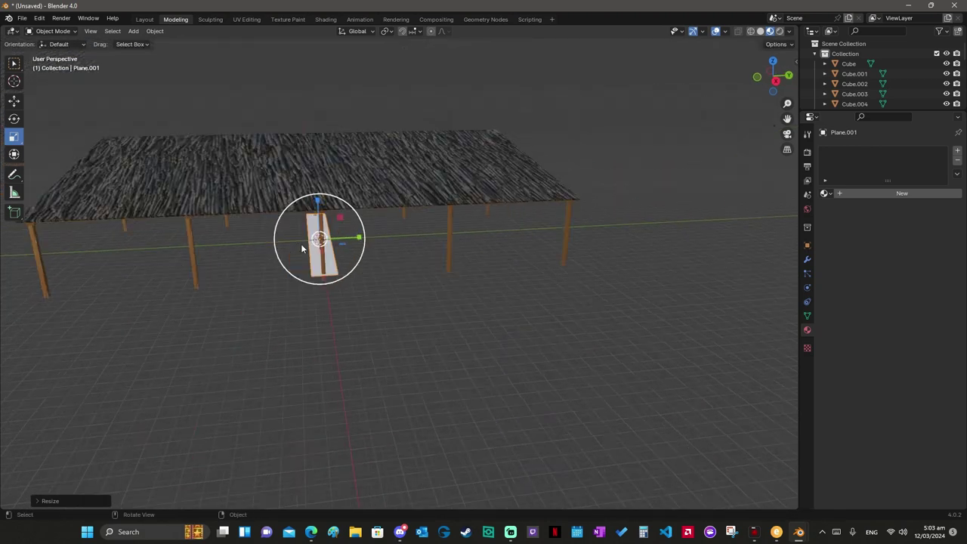
{"action": "key", "text": "y"}
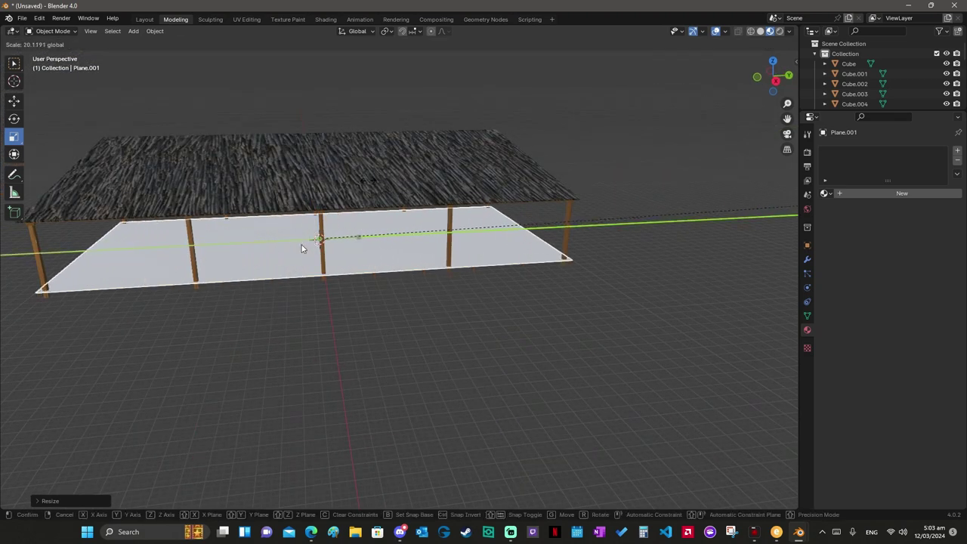
{"action": "left_click", "coordinate": [301, 248]}
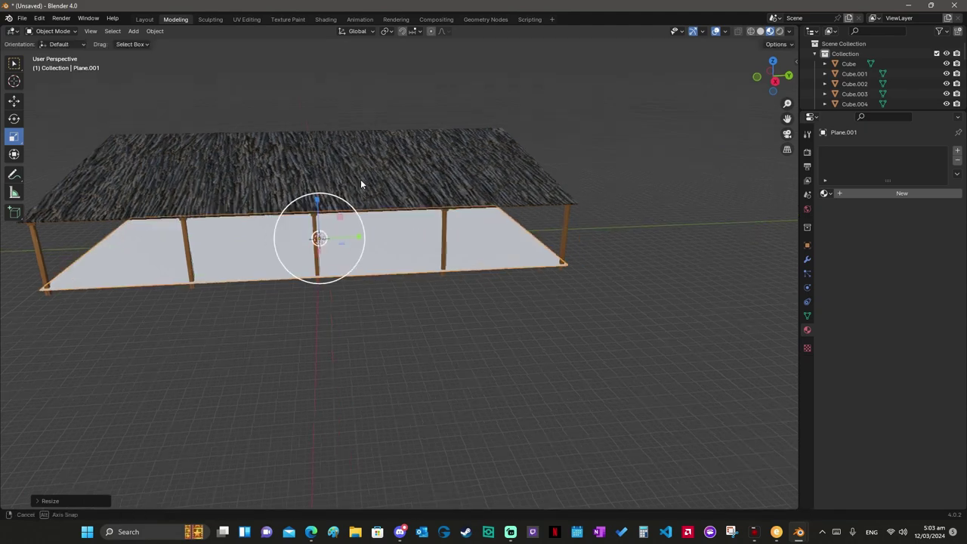
{"action": "middle_click_drag", "start_coordinate": [361, 184], "coordinate": [360, 180]}
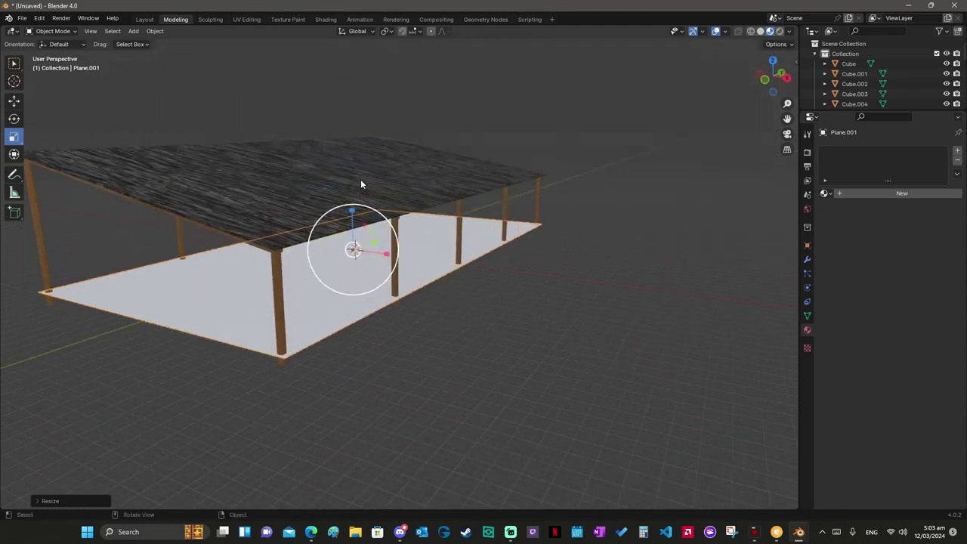
Step: Add a Solidify modifier to Plane.001 with Thickness 0.5
{"action": "left_click", "coordinate": [807, 260]}
{"action": "left_click", "coordinate": [824, 151]}
{"action": "mouse_move", "coordinate": [799, 149]}
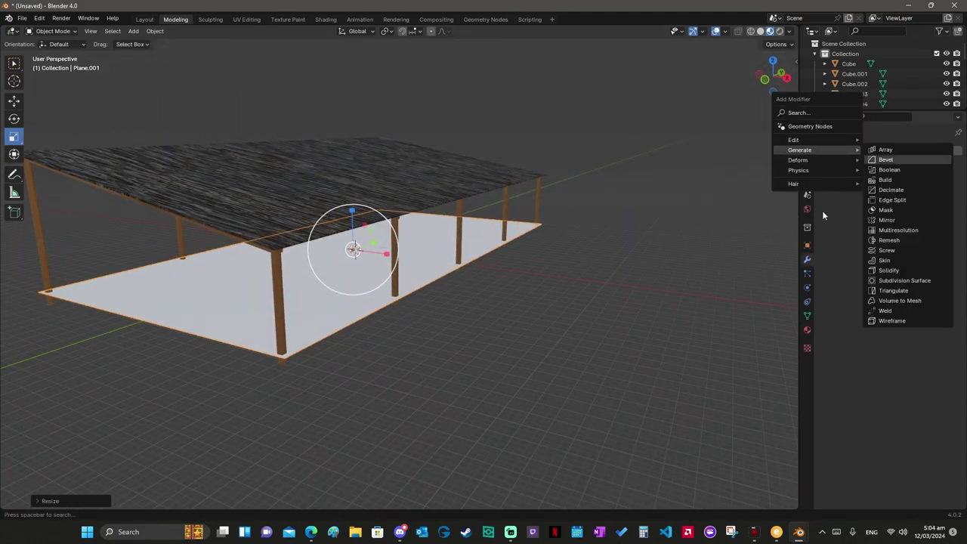
{"action": "left_click", "coordinate": [896, 270]}
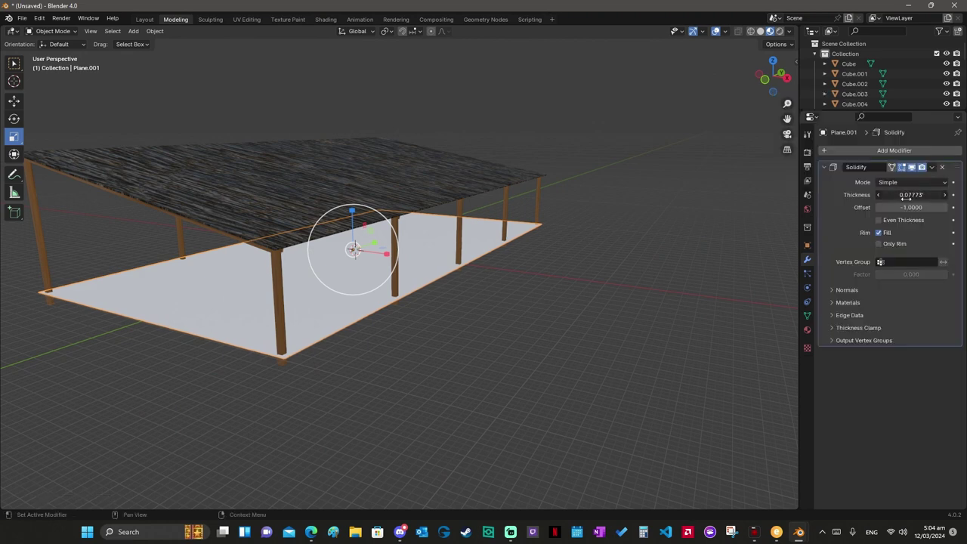
{"action": "left_click_drag", "start_coordinate": [906, 198], "coordinate": [906, 198]}
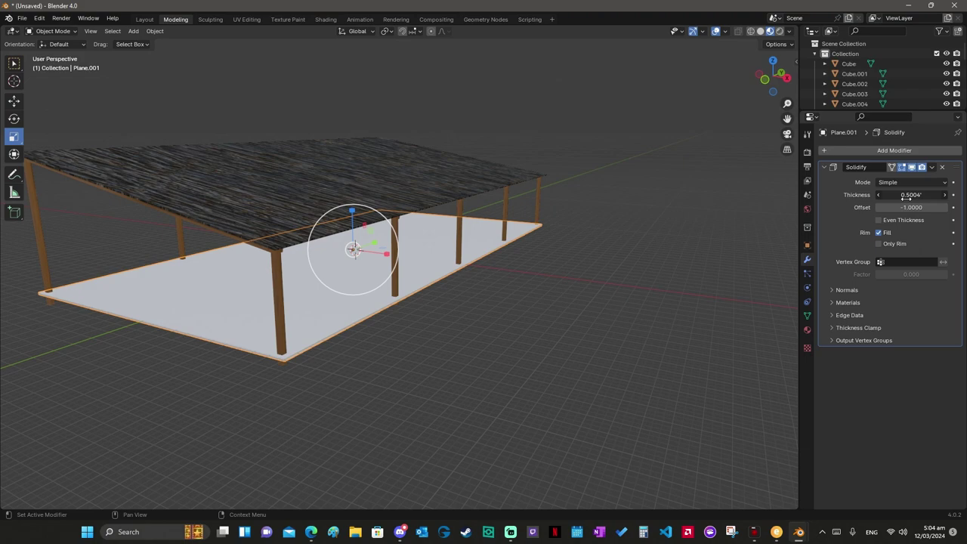
{"action": "left_click_drag", "start_coordinate": [877, 192], "coordinate": [878, 192]}
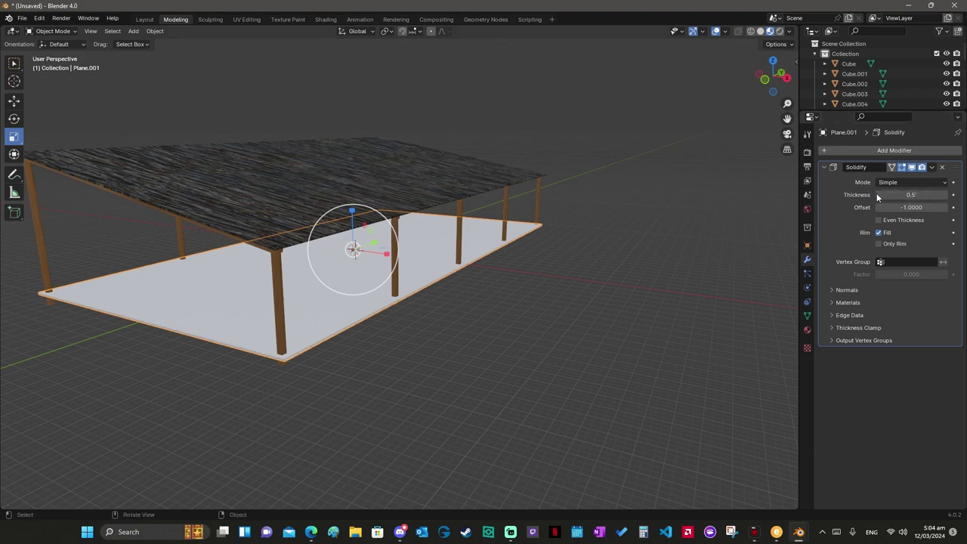
{"action": "middle_click_drag", "start_coordinate": [877, 193], "coordinate": [877, 193]}
Step: Create a new material for the floor named PorchGround
{"action": "left_click", "coordinate": [807, 329]}
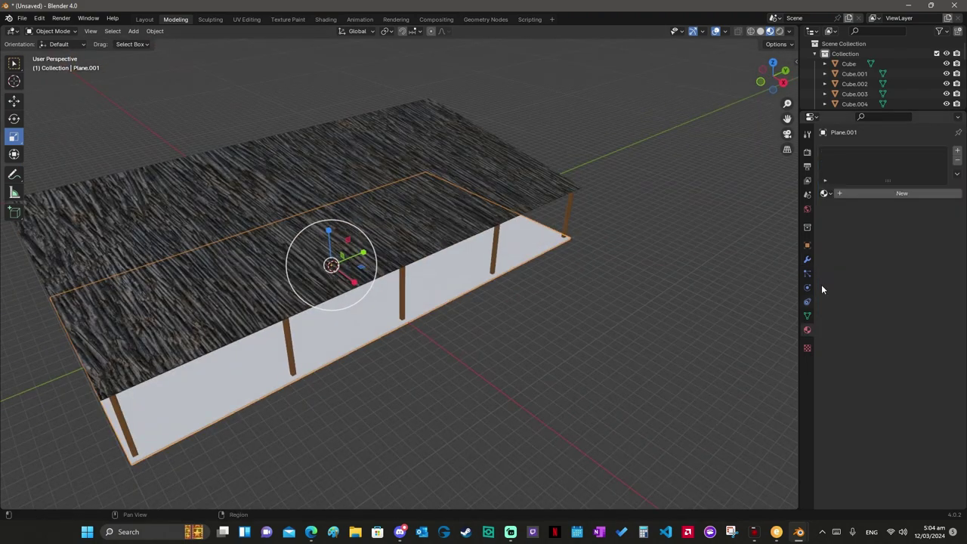
{"action": "left_click", "coordinate": [895, 194]}
{"action": "type", "text": "Por"}
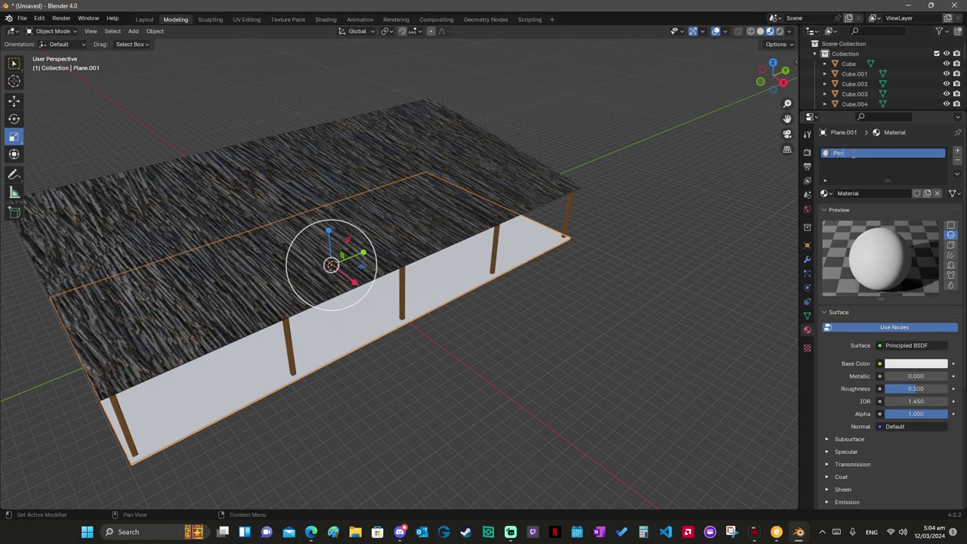
{"action": "type", "text": "ch"}
{"action": "key", "text": "Return"}
Step: Switch to the Shading workspace and frame the PorchGround material's nodes
{"action": "left_click", "coordinate": [326, 19]}
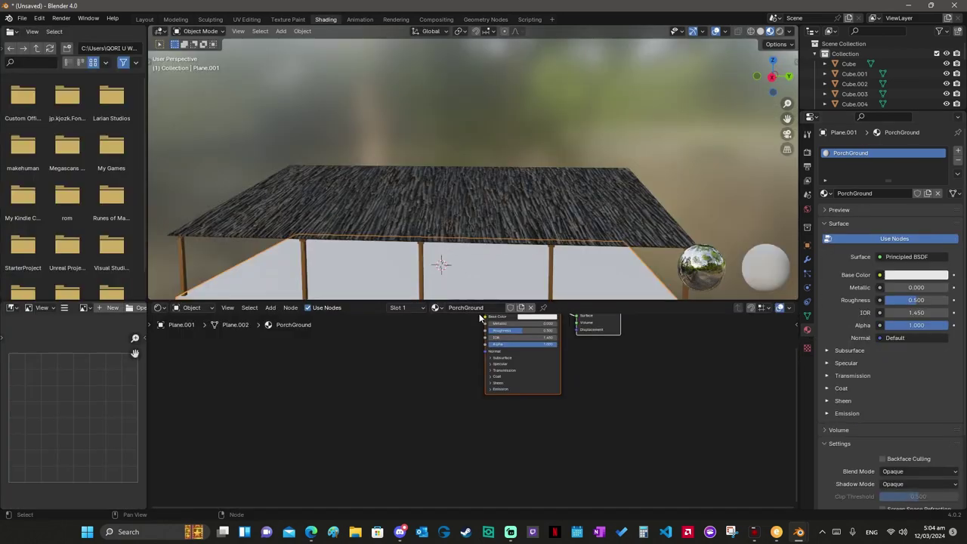
{"action": "middle_click_drag", "start_coordinate": [423, 226], "coordinate": [453, 196]}
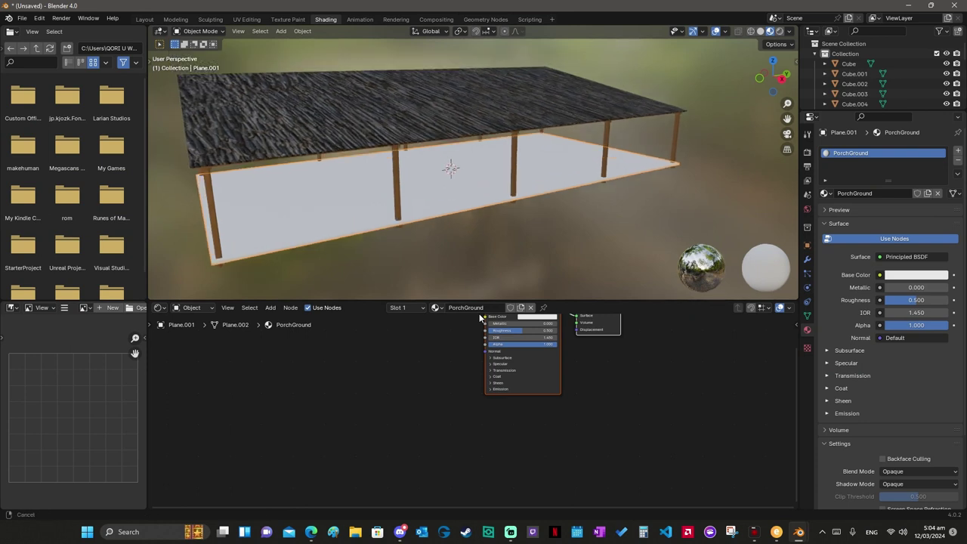
{"action": "key", "text": "Home"}
{"action": "left_click_drag", "start_coordinate": [492, 302], "coordinate": [506, 227]}
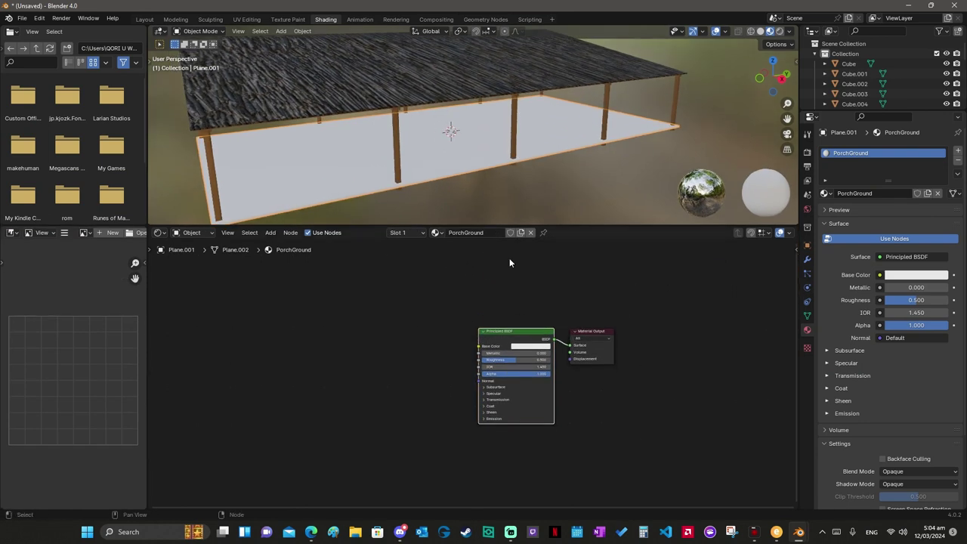
{"action": "scroll", "coordinate": [510, 263], "scroll_direction": "down", "scroll_amount": 2}
{"action": "scroll", "coordinate": [510, 262], "scroll_direction": "down", "scroll_amount": 1}
Step: Start Principled Texture Setup with Ctrl+Shift+T and browse into the Stone Floor folder
{"action": "key", "text": "ctrl+shift+t"}
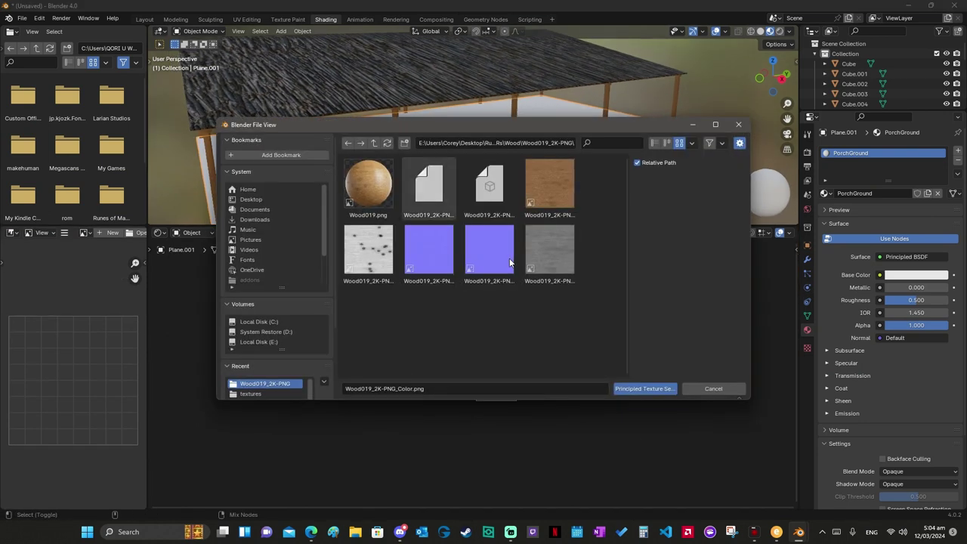
{"action": "left_click", "coordinate": [347, 141]}
{"action": "scroll", "coordinate": [490, 257], "scroll_direction": "down", "scroll_amount": 3}
{"action": "scroll", "coordinate": [490, 257], "scroll_direction": "down", "scroll_amount": 3}
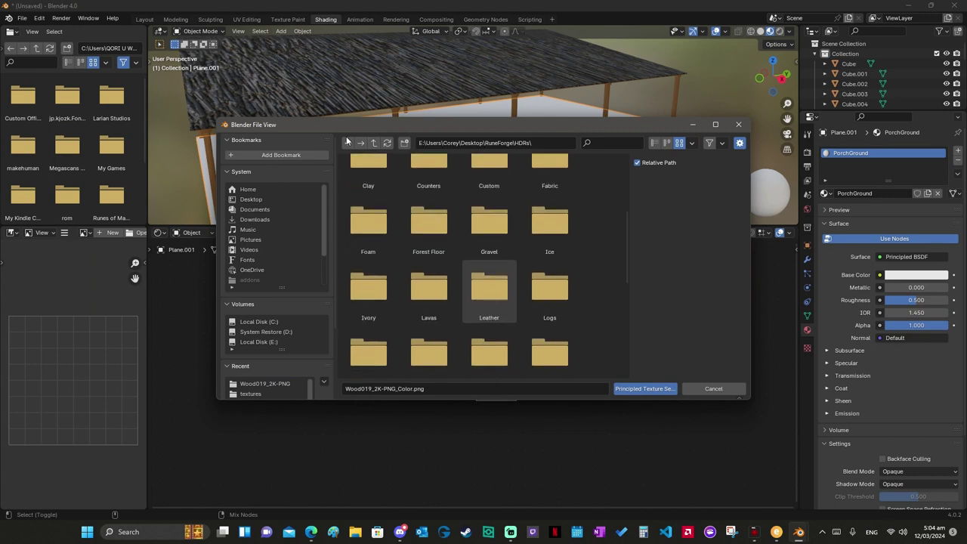
{"action": "scroll", "coordinate": [489, 265], "scroll_direction": "down", "scroll_amount": 2}
{"action": "scroll", "coordinate": [489, 265], "scroll_direction": "down", "scroll_amount": 2}
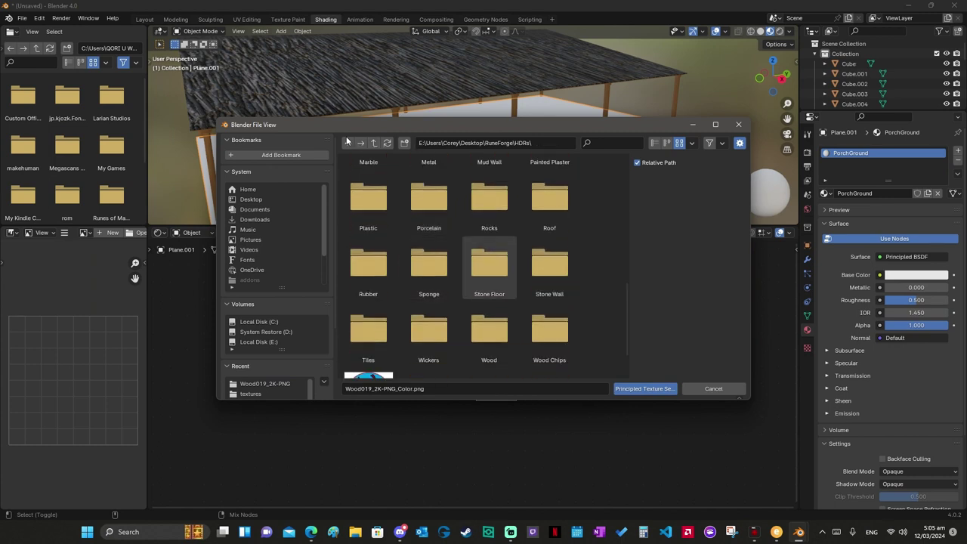
{"action": "double_click", "coordinate": [489, 266]}
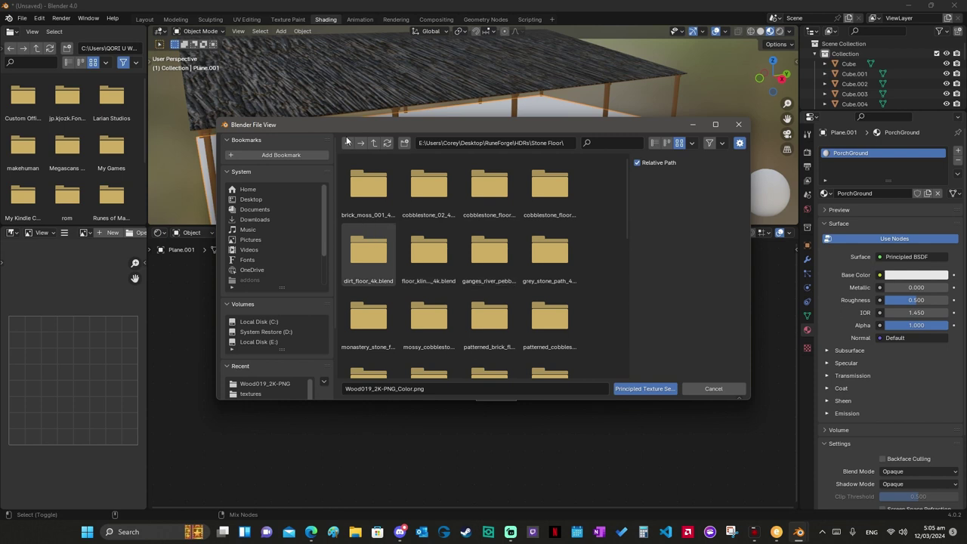
Step: Load all PavingStones089_2K-PNG maps into the PorchGround material
{"action": "scroll", "coordinate": [428, 257], "scroll_direction": "down", "scroll_amount": 2}
{"action": "scroll", "coordinate": [428, 298], "scroll_direction": "down", "scroll_amount": 2}
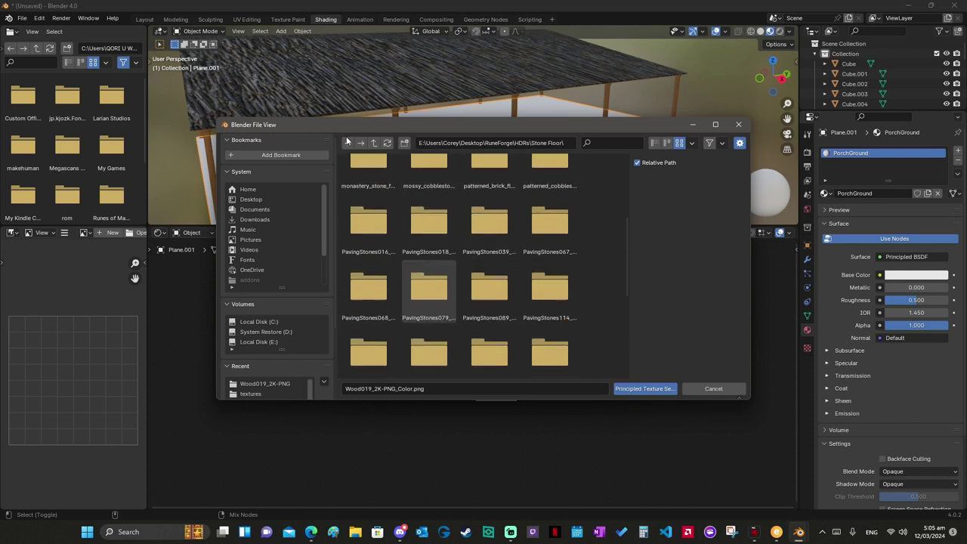
{"action": "scroll", "coordinate": [428, 298], "scroll_direction": "down", "scroll_amount": 2}
{"action": "scroll", "coordinate": [429, 261], "scroll_direction": "down", "scroll_amount": 1}
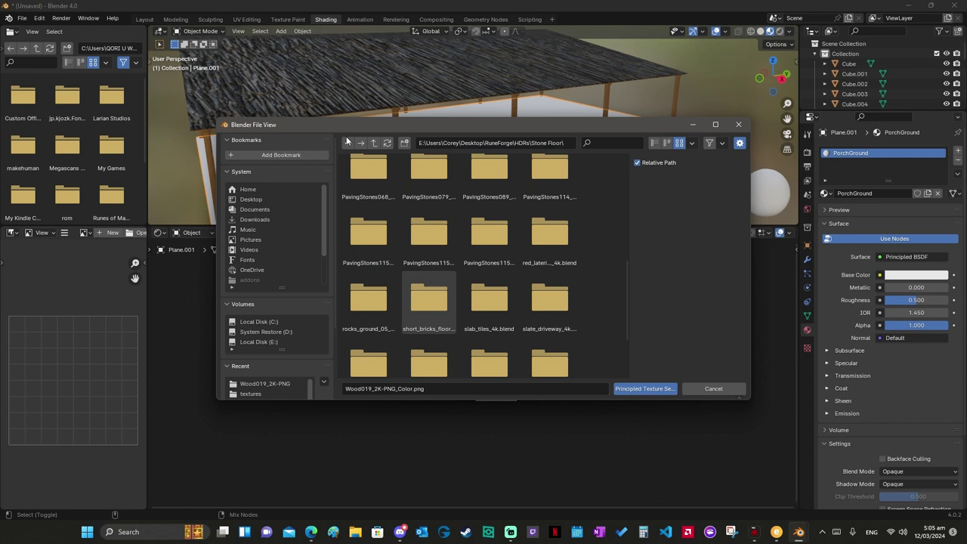
{"action": "left_click", "coordinate": [429, 238]}
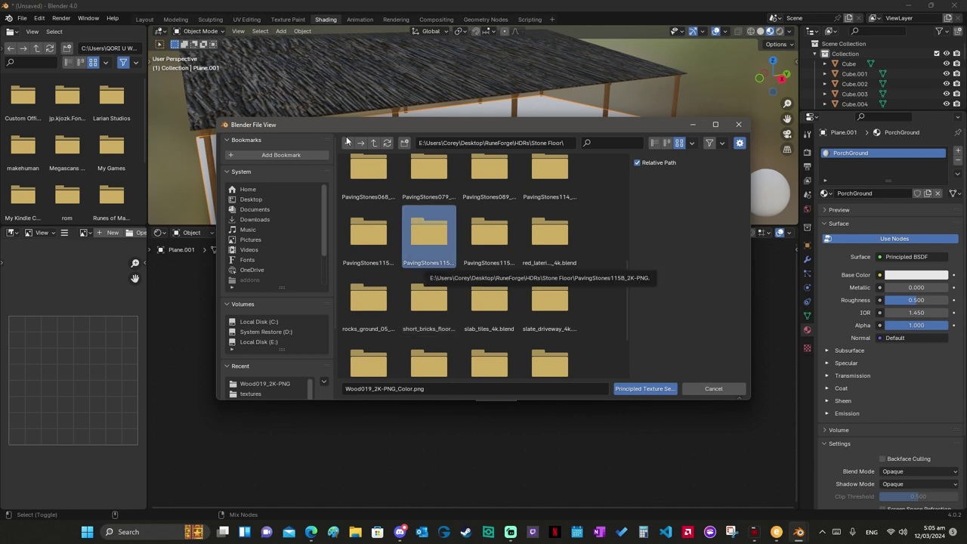
{"action": "left_click", "coordinate": [346, 139]}
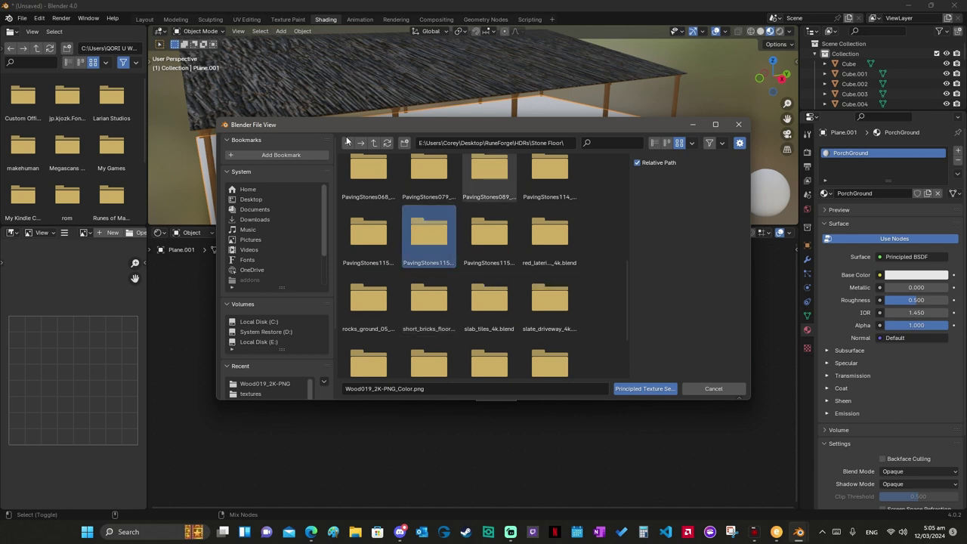
{"action": "left_click", "coordinate": [550, 184]}
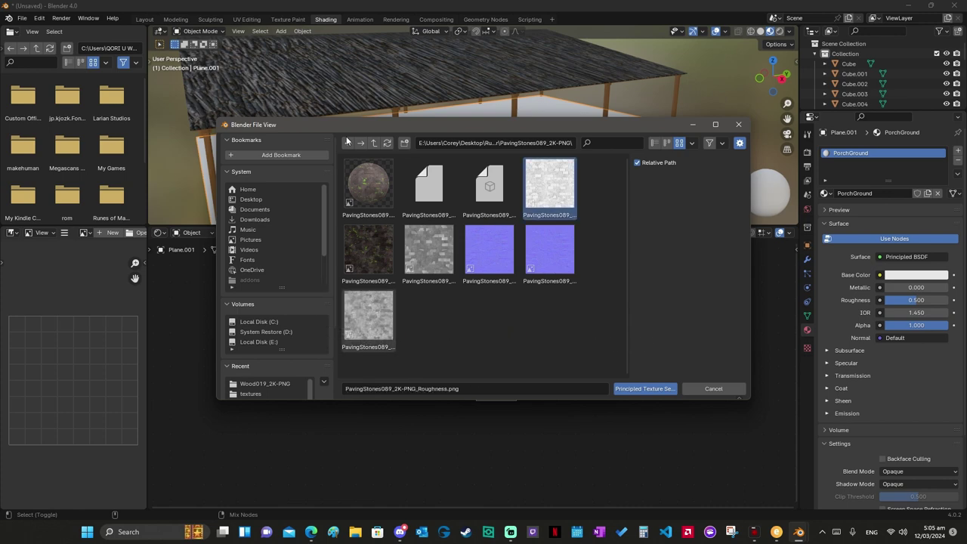
{"action": "key", "text": "a"}
{"action": "key", "text": "Return"}
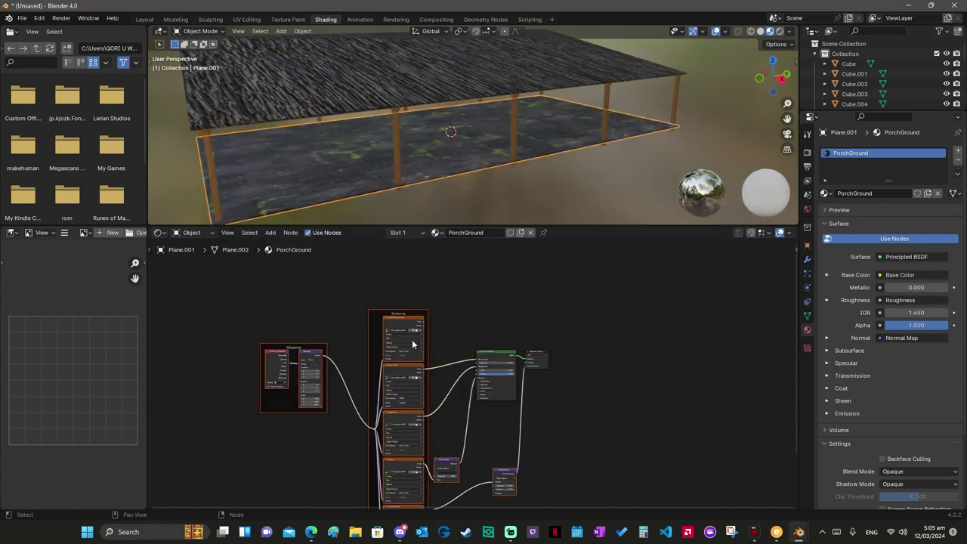
Step: Orbit around the paved floor and return to the Modeling workspace
{"action": "middle_click_drag", "start_coordinate": [461, 370], "coordinate": [309, 255]}
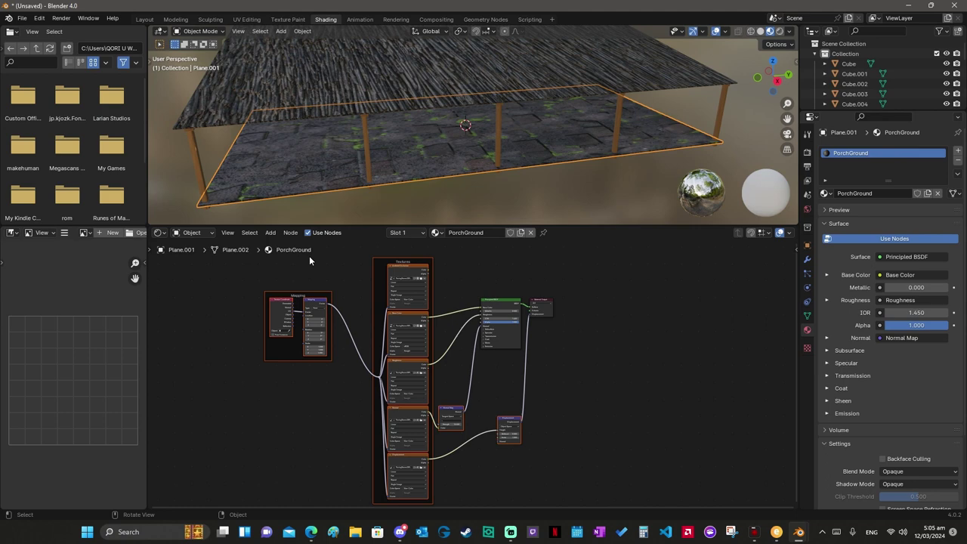
{"action": "left_click", "coordinate": [176, 19]}
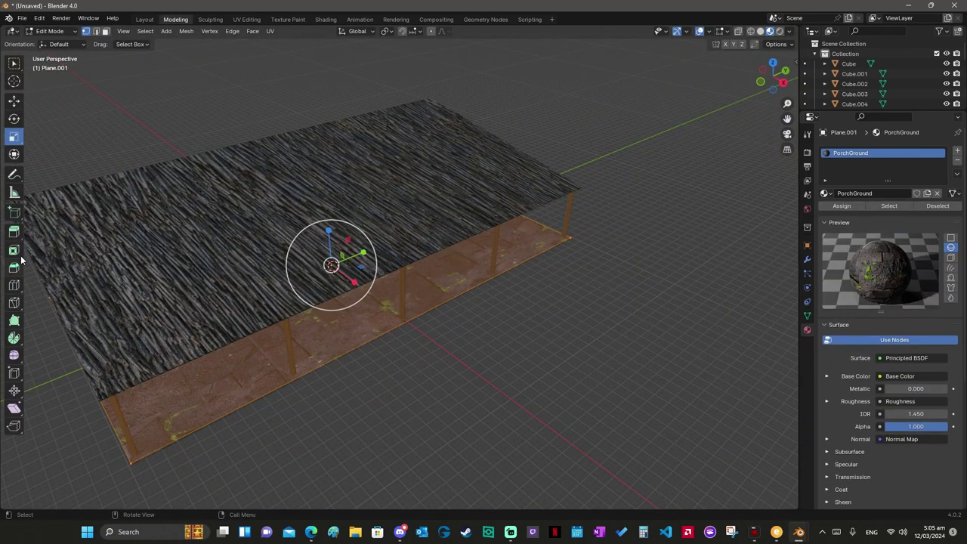
Step: Loop-cut the porch floor, clear its seams and return to Object Mode
{"action": "left_click", "coordinate": [14, 285]}
{"action": "left_click", "coordinate": [394, 310]}
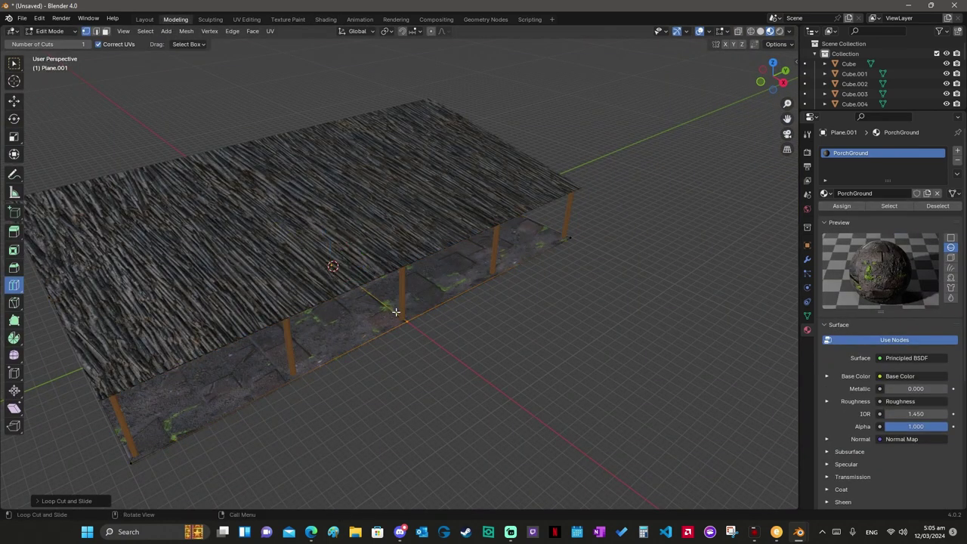
{"action": "left_click", "coordinate": [14, 100]}
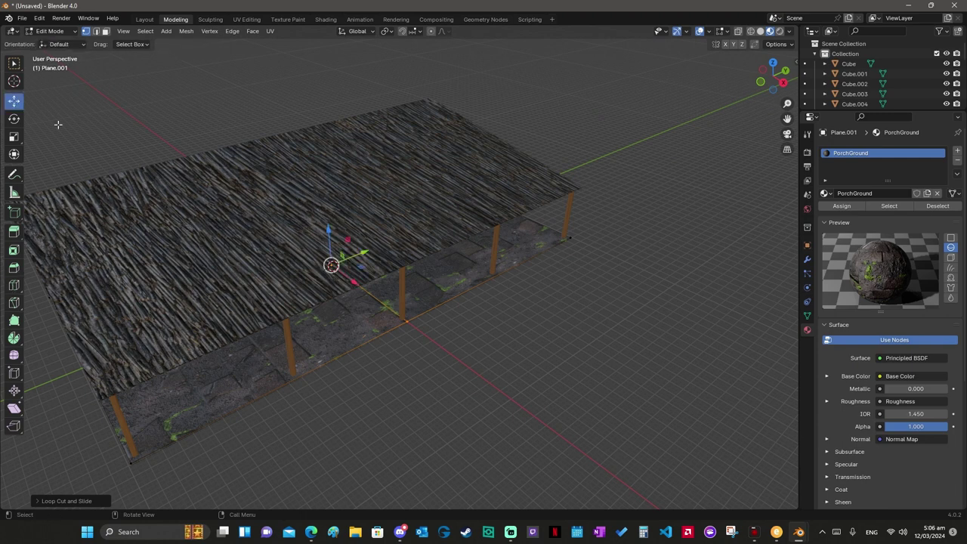
{"action": "right_click", "coordinate": [377, 298]}
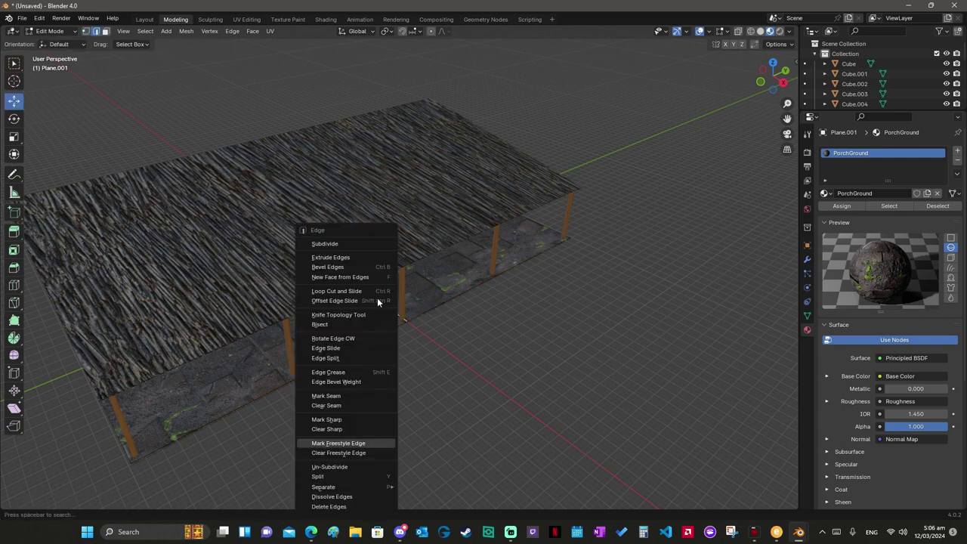
{"action": "key", "text": "Up"}
{"action": "key", "text": "Up"}
{"action": "key", "text": "Up"}
{"action": "left_click", "coordinate": [339, 396]}
{"action": "key", "text": "Tab"}
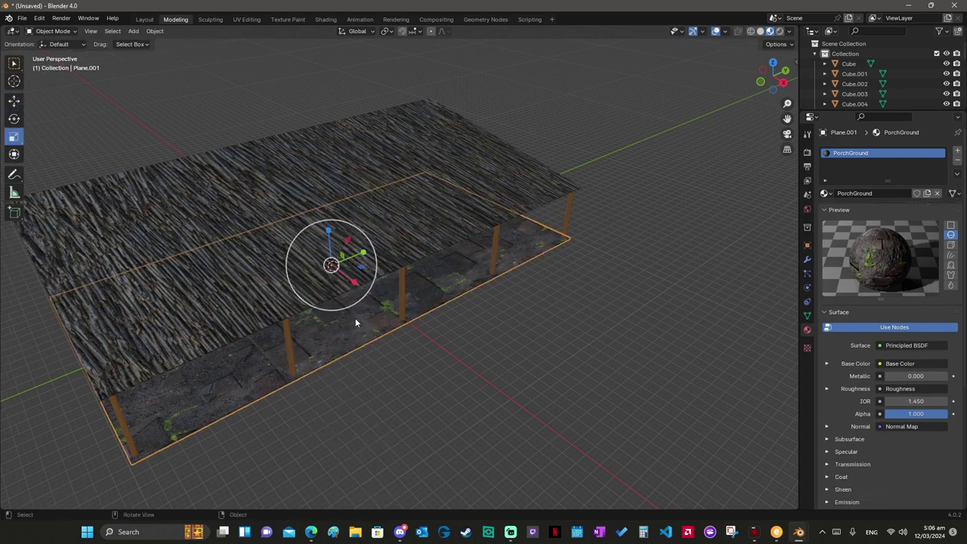
Step: Select all of Plane.001 in Edit Mode and apply Smart UV Project
{"action": "key", "text": "a"}
{"action": "left_click", "coordinate": [356, 318]}
{"action": "key", "text": "Tab"}
{"action": "key", "text": "a"}
{"action": "middle_click_drag", "start_coordinate": [353, 326], "coordinate": [352, 326]}
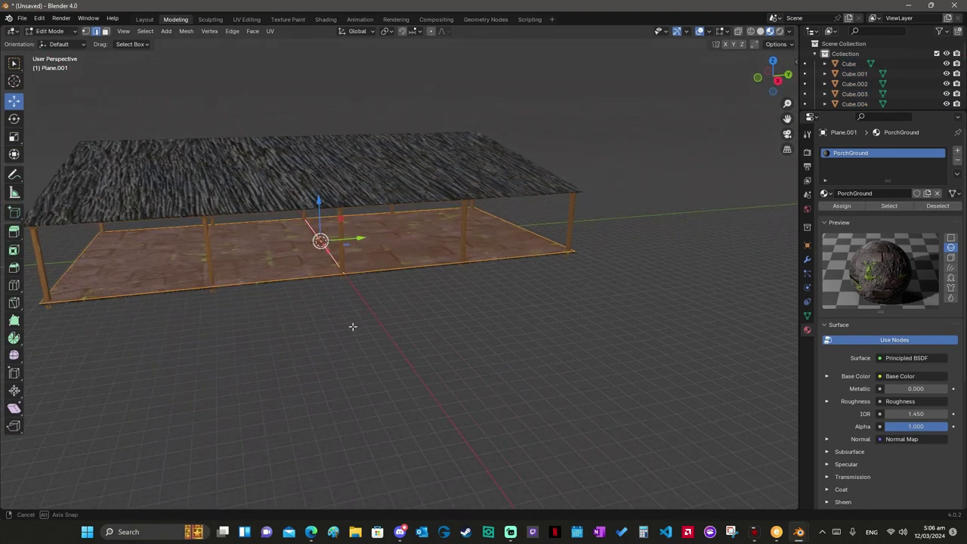
{"action": "left_click", "coordinate": [270, 33]}
{"action": "left_click", "coordinate": [317, 57]}
{"action": "left_click", "coordinate": [333, 147]}
{"action": "middle_click_drag", "start_coordinate": [333, 147], "coordinate": [333, 150]}
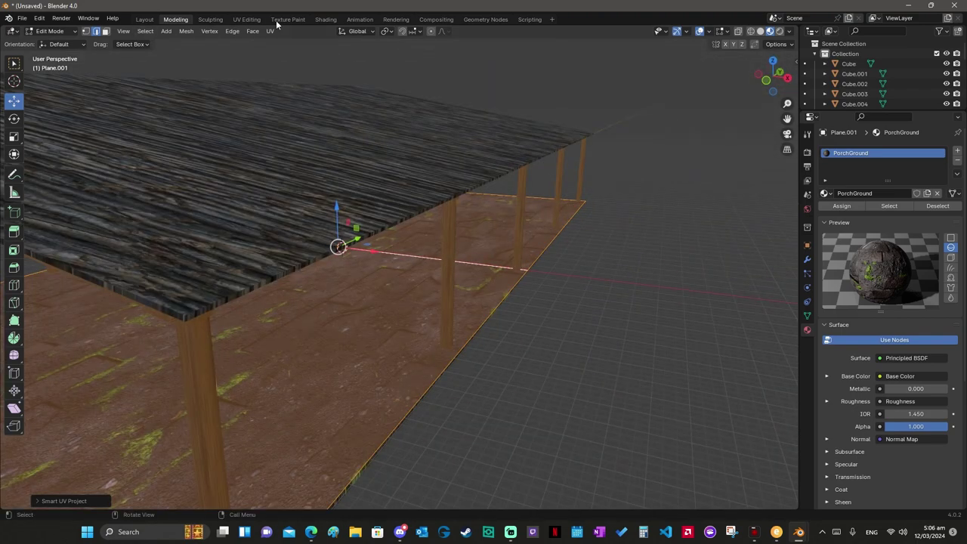
{"action": "left_click", "coordinate": [246, 19]}
Step: Box-select the floor's right UV island in the UV editor
{"action": "scroll", "coordinate": [266, 63], "scroll_direction": "down", "scroll_amount": 2}
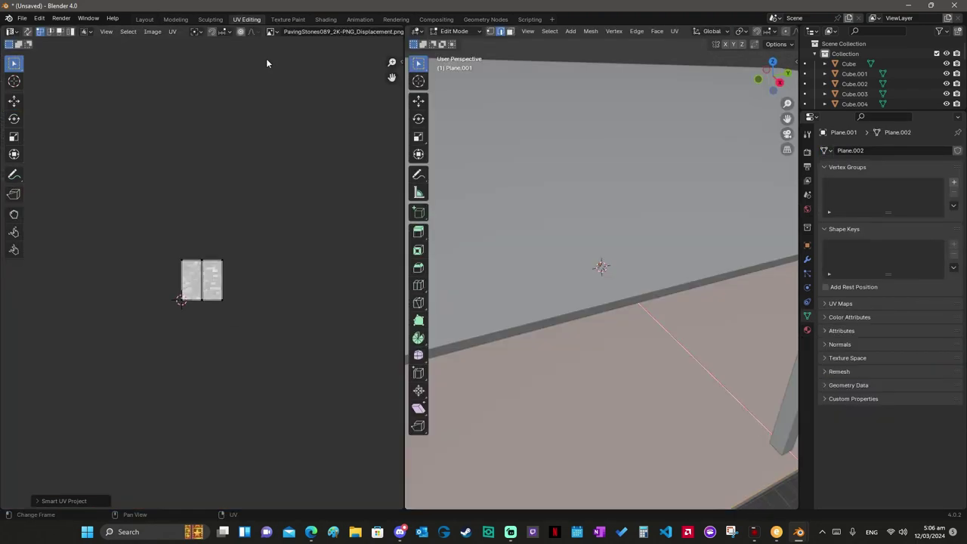
{"action": "scroll", "coordinate": [267, 63], "scroll_direction": "up", "scroll_amount": 2}
{"action": "scroll", "coordinate": [266, 62], "scroll_direction": "up", "scroll_amount": 4}
{"action": "scroll", "coordinate": [266, 62], "scroll_direction": "up", "scroll_amount": 8}
{"action": "scroll", "coordinate": [266, 63], "scroll_direction": "down", "scroll_amount": 3}
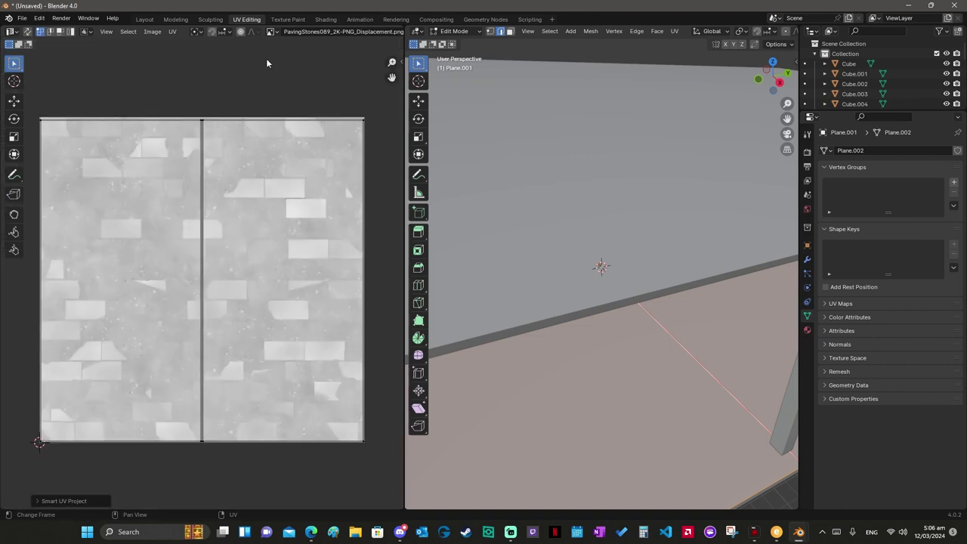
{"action": "middle_click_drag", "start_coordinate": [529, 212], "coordinate": [482, 232]}
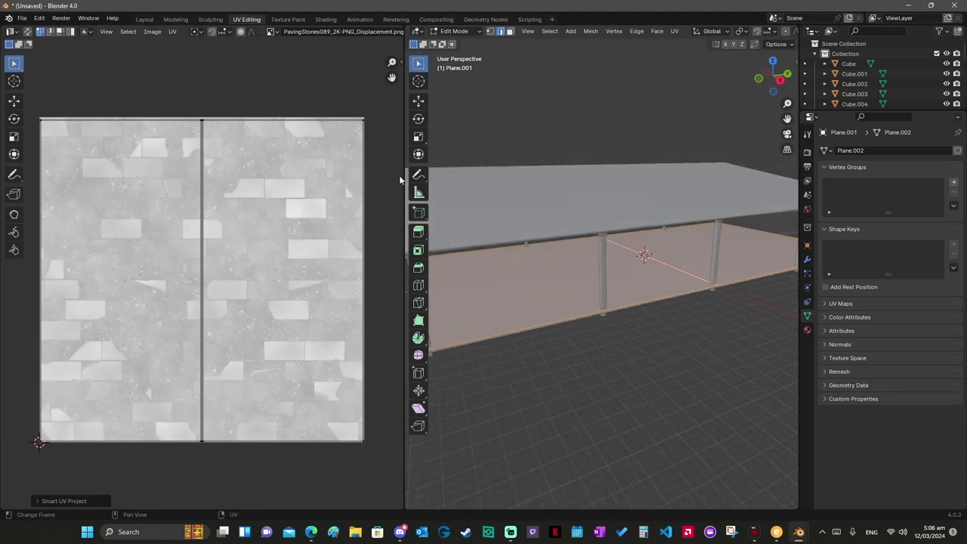
{"action": "left_click_drag", "start_coordinate": [201, 109], "coordinate": [402, 451]}
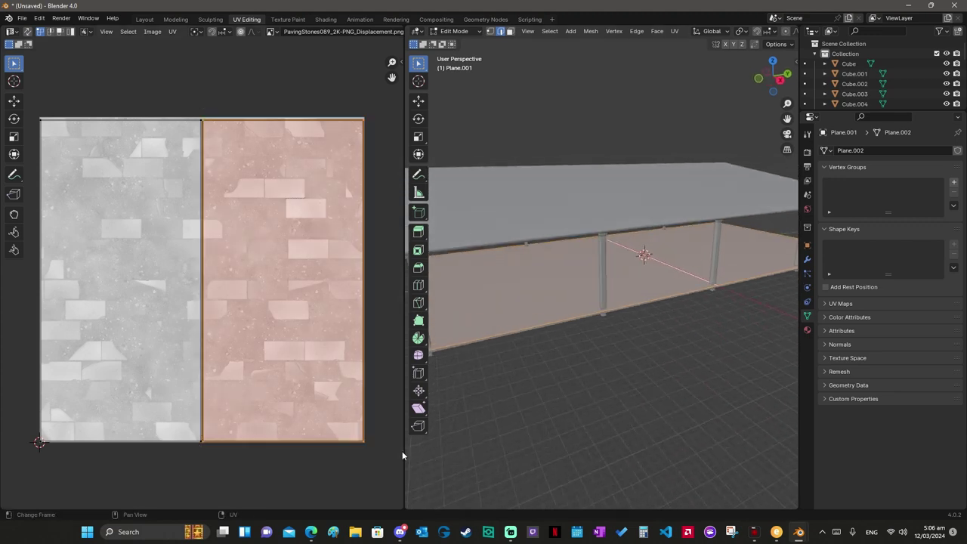
Step: Scale the right island to about 0.54 along Y and move it upward
{"action": "left_click", "coordinate": [14, 136]}
{"action": "left_click_drag", "start_coordinate": [283, 238], "coordinate": [284, 262]}
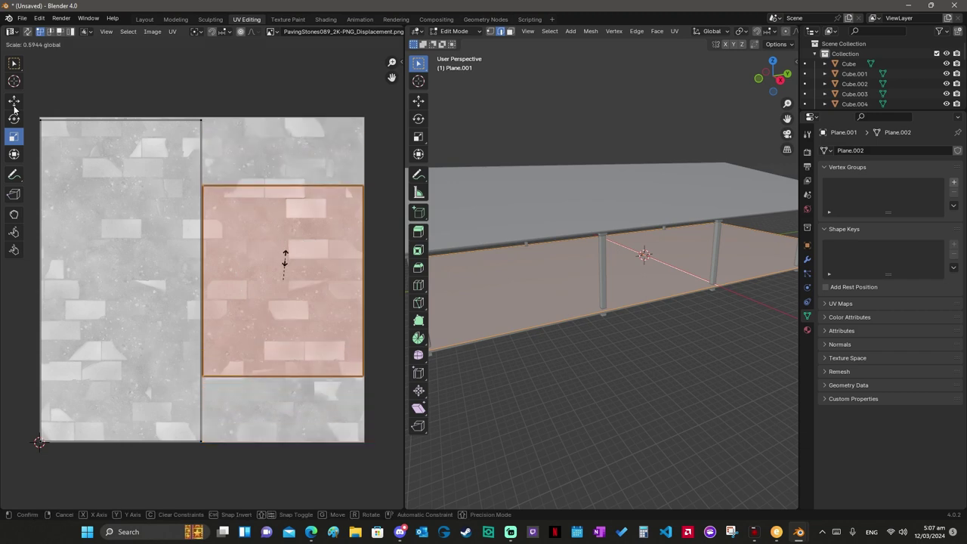
{"action": "key", "text": "1"}
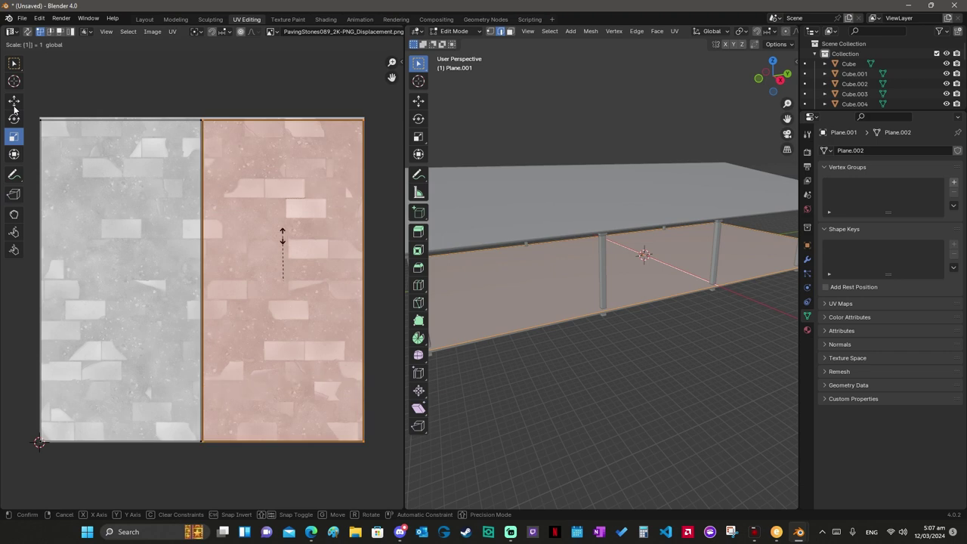
{"action": "key", "text": "Return"}
{"action": "left_click", "coordinate": [286, 242]}
{"action": "key", "text": "ctrl+z"}
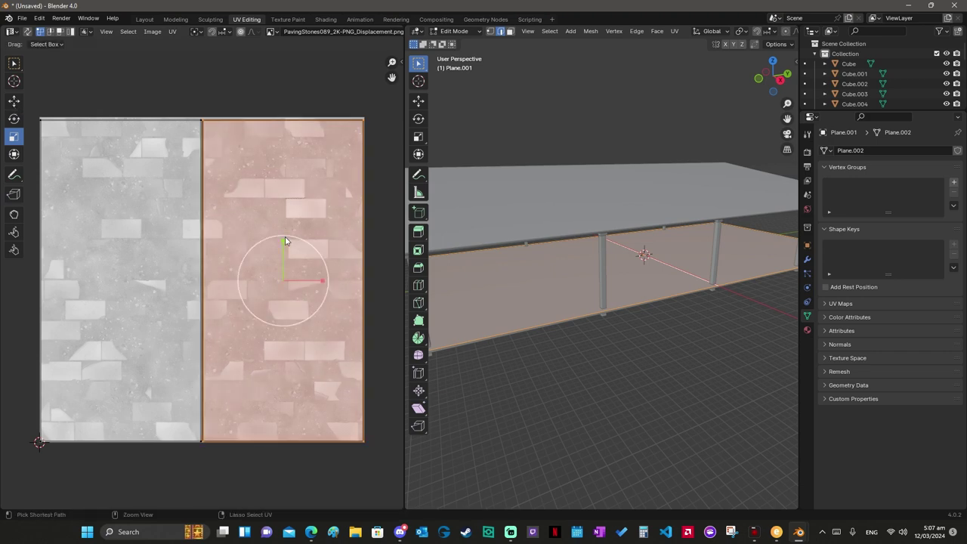
{"action": "mouse_move", "coordinate": [286, 242]}
{"action": "left_mouse_down"}
{"action": "mouse_move", "coordinate": [284, 262]}
{"action": "mouse_move", "coordinate": [277, 252]}
{"action": "left_mouse_up"}
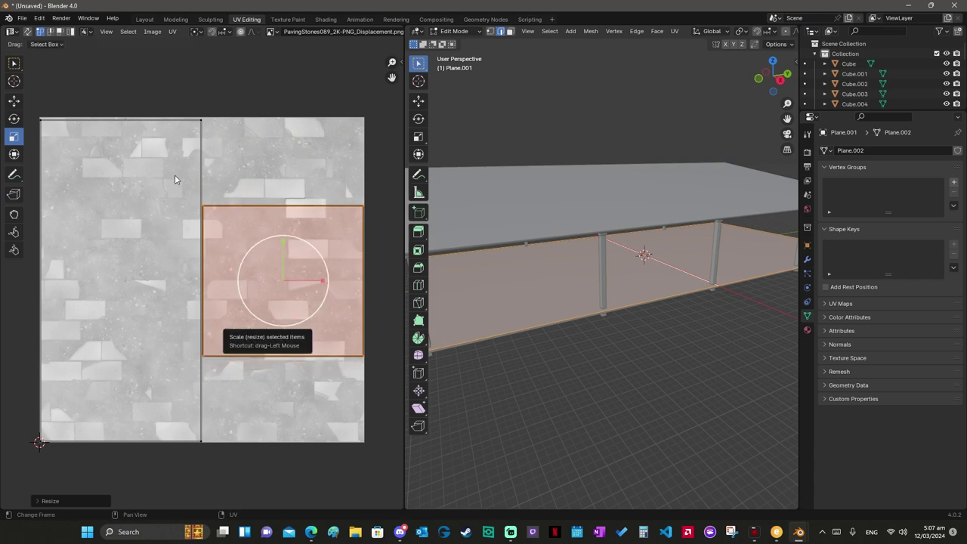
{"action": "left_click", "coordinate": [14, 101]}
{"action": "left_click_drag", "start_coordinate": [283, 275], "coordinate": [283, 53]}
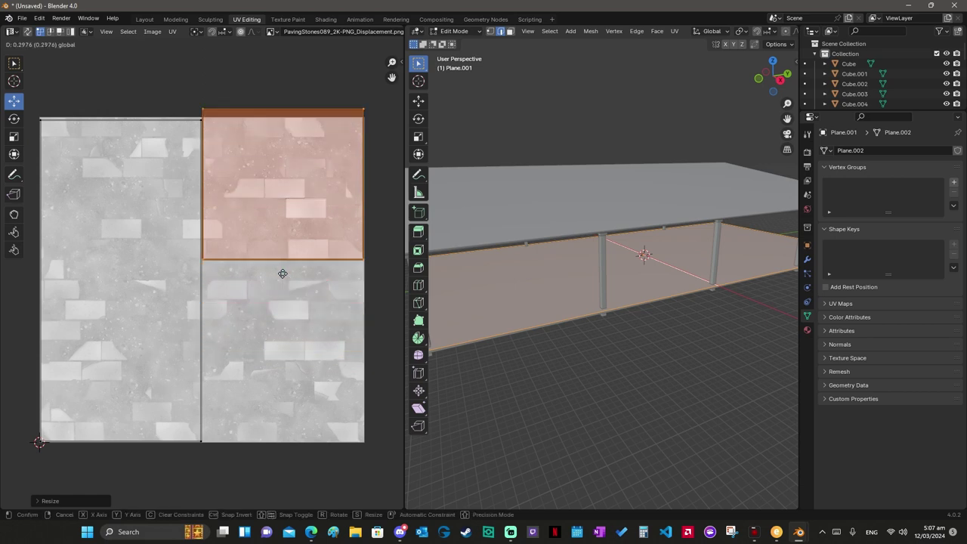
Step: Squash the left UV island to about half height and shift it right
{"action": "left_click_drag", "start_coordinate": [117, 105], "coordinate": [242, 237]}
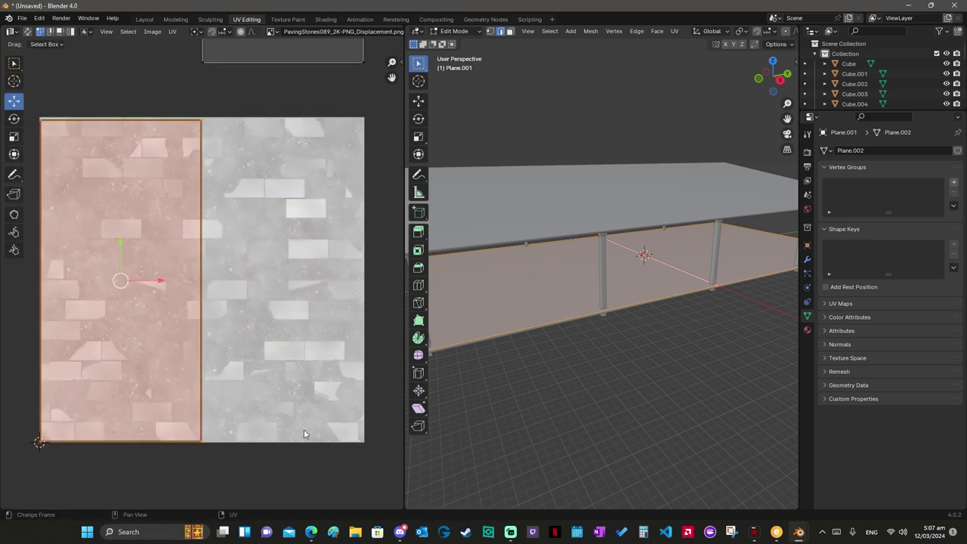
{"action": "left_click_drag", "start_coordinate": [113, 240], "coordinate": [121, 266]}
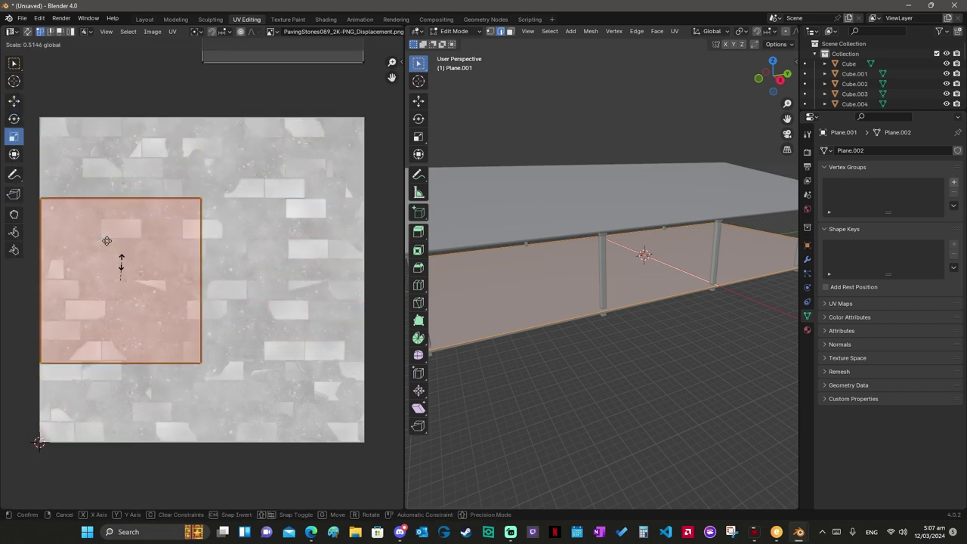
{"action": "left_click", "coordinate": [14, 100]}
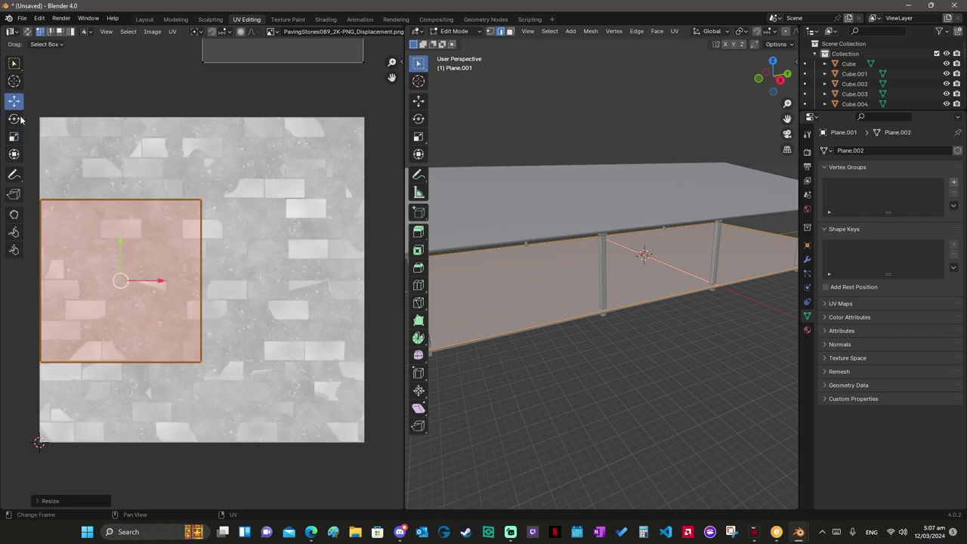
{"action": "left_click_drag", "start_coordinate": [95, 282], "coordinate": [163, 282]}
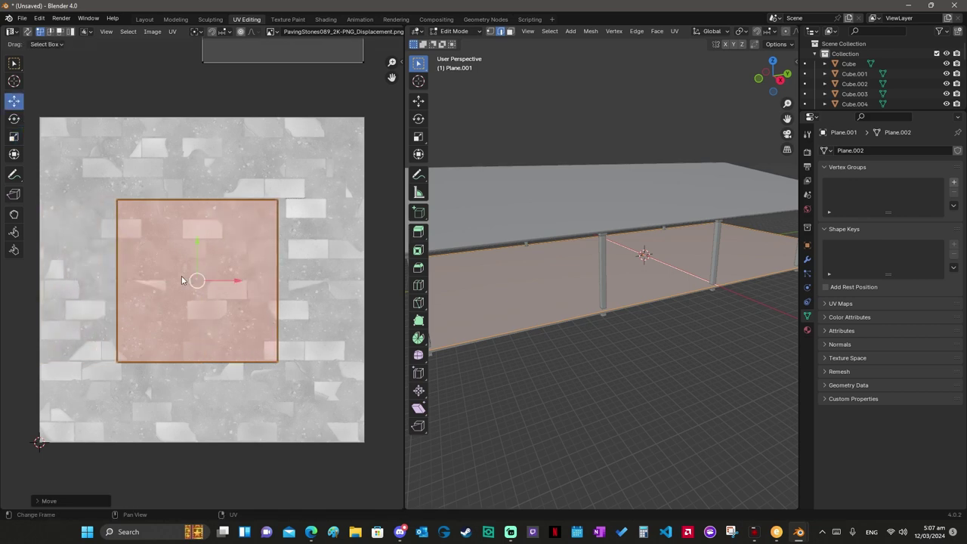
{"action": "left_click", "coordinate": [13, 136]}
Step: Enlarge and nudge the floor UV island until it fills the whole paving texture
{"action": "left_click", "coordinate": [234, 309]}
{"action": "left_click", "coordinate": [233, 311]}
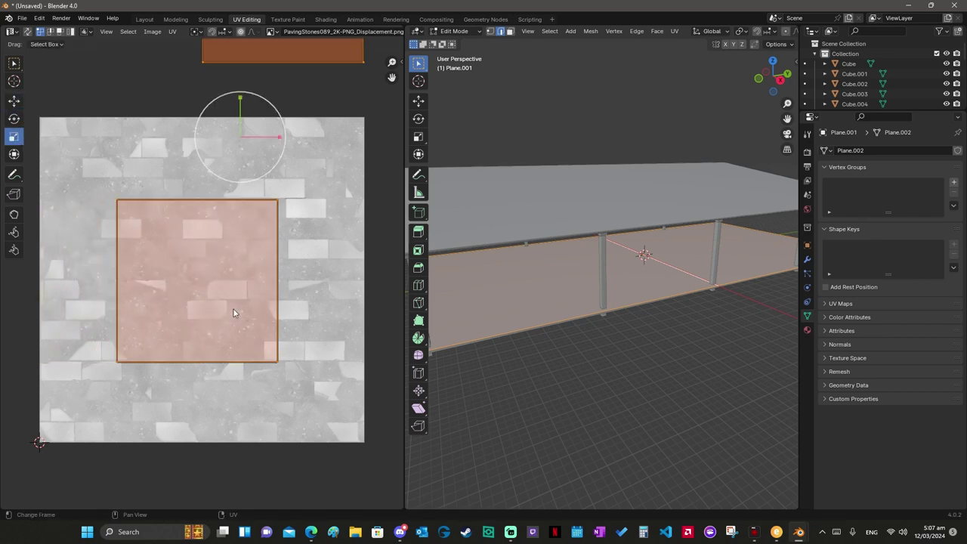
{"action": "left_click_drag", "start_coordinate": [232, 311], "coordinate": [258, 330]}
{"action": "left_click", "coordinate": [13, 101]}
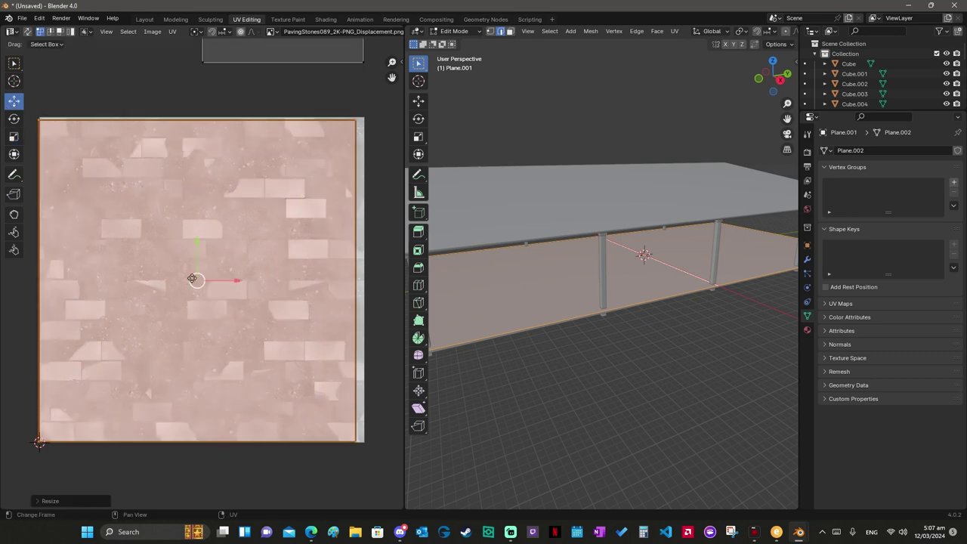
{"action": "left_click", "coordinate": [193, 277]}
{"action": "left_click", "coordinate": [201, 279]}
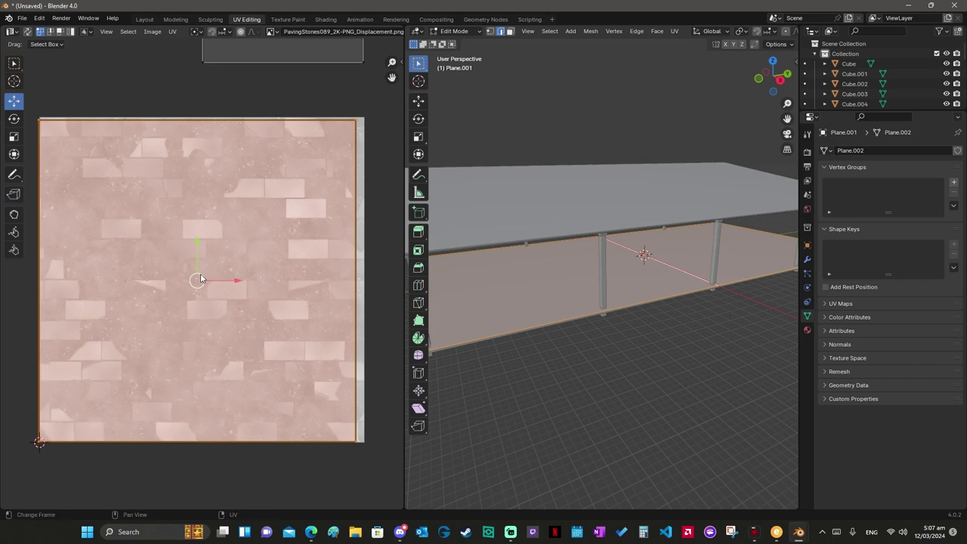
{"action": "left_click_drag", "start_coordinate": [201, 280], "coordinate": [197, 273]}
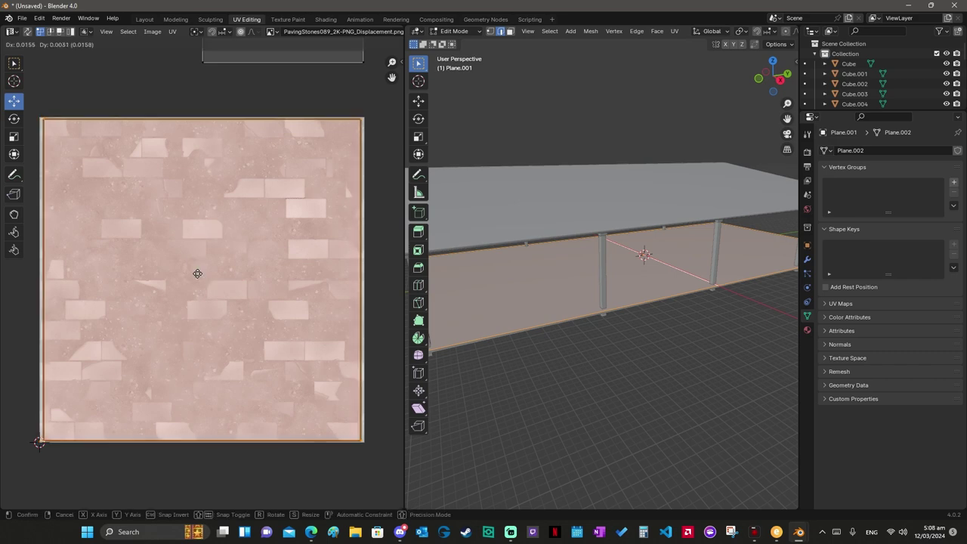
{"action": "left_click", "coordinate": [13, 137]}
{"action": "left_click_drag", "start_coordinate": [184, 281], "coordinate": [186, 281]}
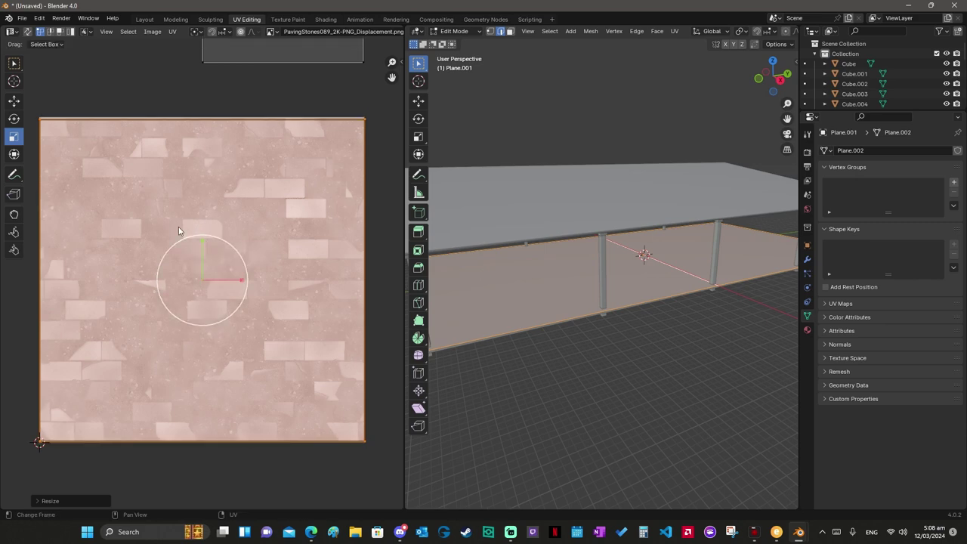
Step: Shift the large UV island into place and bring the small square island down onto the paving image
{"action": "scroll", "coordinate": [179, 231], "scroll_direction": "up", "scroll_amount": 3}
{"action": "scroll", "coordinate": [259, 313], "scroll_direction": "up", "scroll_amount": 2}
{"action": "scroll", "coordinate": [212, 406], "scroll_direction": "up", "scroll_amount": 1}
{"action": "scroll", "coordinate": [213, 332], "scroll_direction": "down", "scroll_amount": 2}
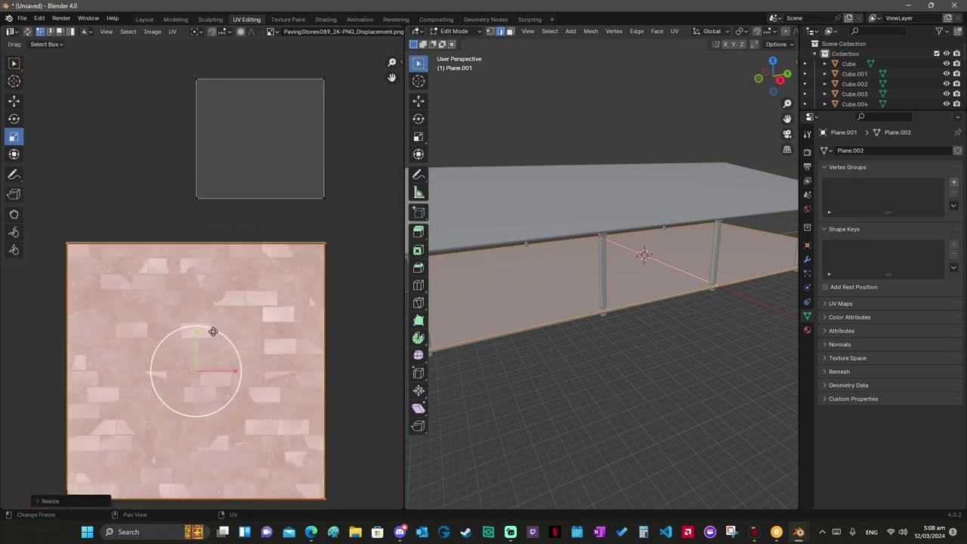
{"action": "left_click", "coordinate": [14, 100]}
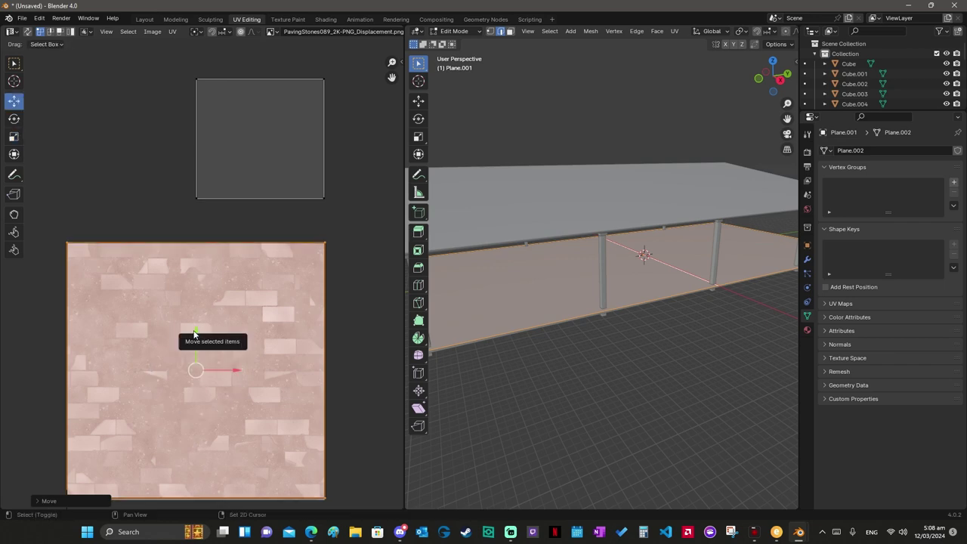
{"action": "left_click_drag", "start_coordinate": [195, 331], "coordinate": [197, 331]}
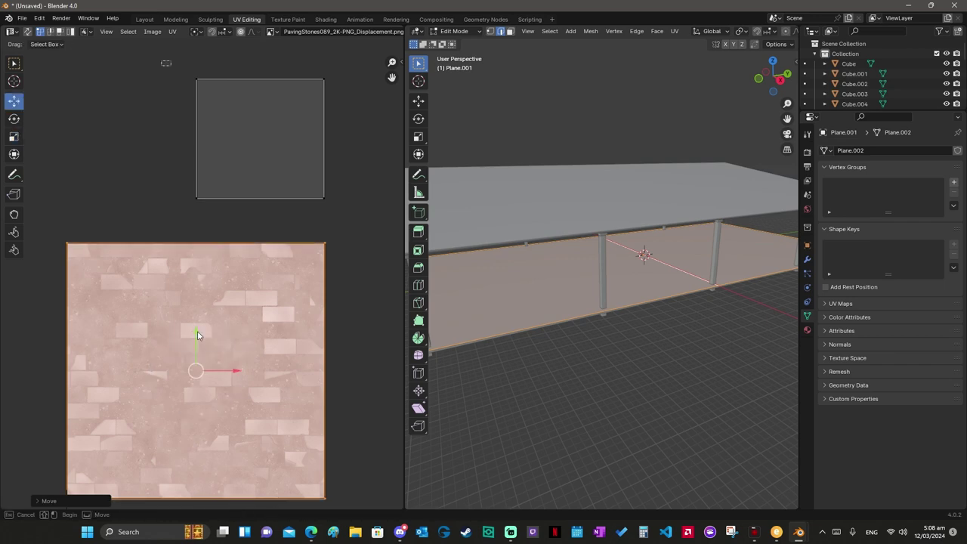
{"action": "key", "text": "ctrl+i"}
{"action": "left_click_drag", "start_coordinate": [257, 87], "coordinate": [257, 317]}
{"action": "left_click_drag", "start_coordinate": [265, 352], "coordinate": [295, 371]}
Step: Select all the floor's UVs and scale them to about double size over the texture
{"action": "left_click", "coordinate": [22, 137]}
{"action": "key", "text": "alt+a"}
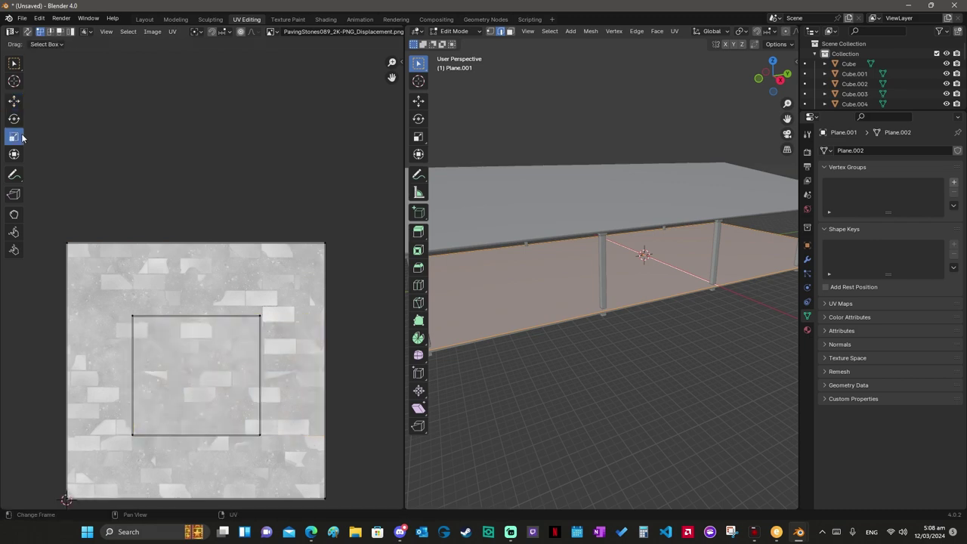
{"action": "key", "text": "a"}
{"action": "left_click_drag", "start_coordinate": [203, 340], "coordinate": [261, 305]}
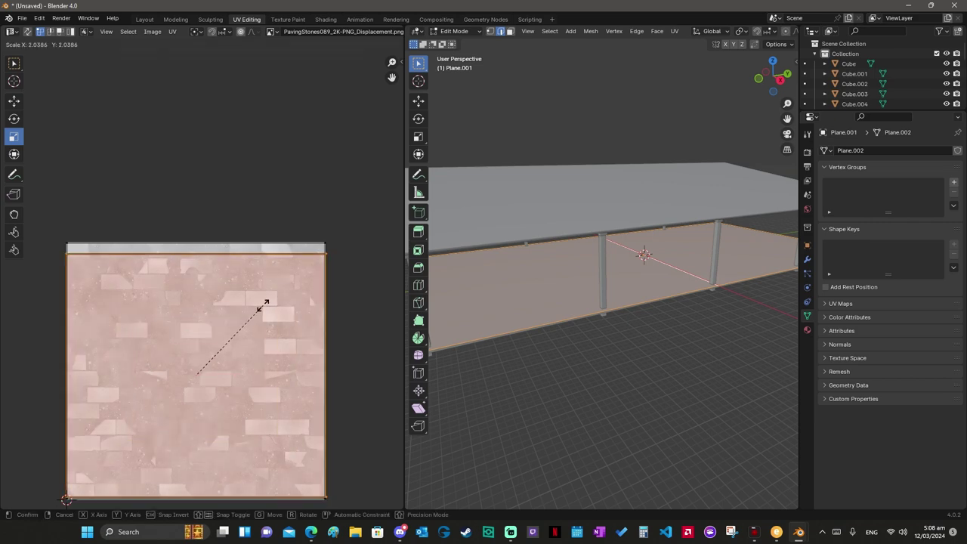
{"action": "left_click", "coordinate": [264, 306]}
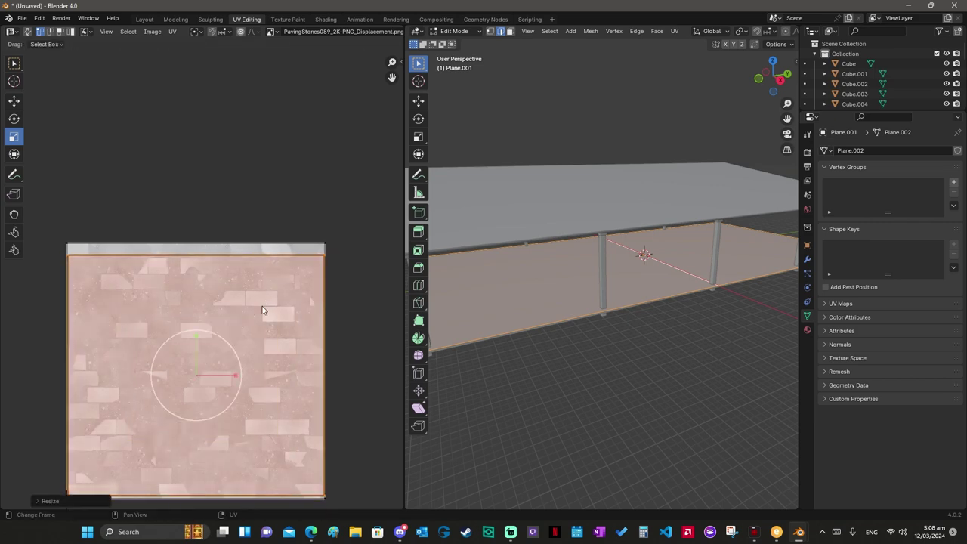
{"action": "key", "text": "s"}
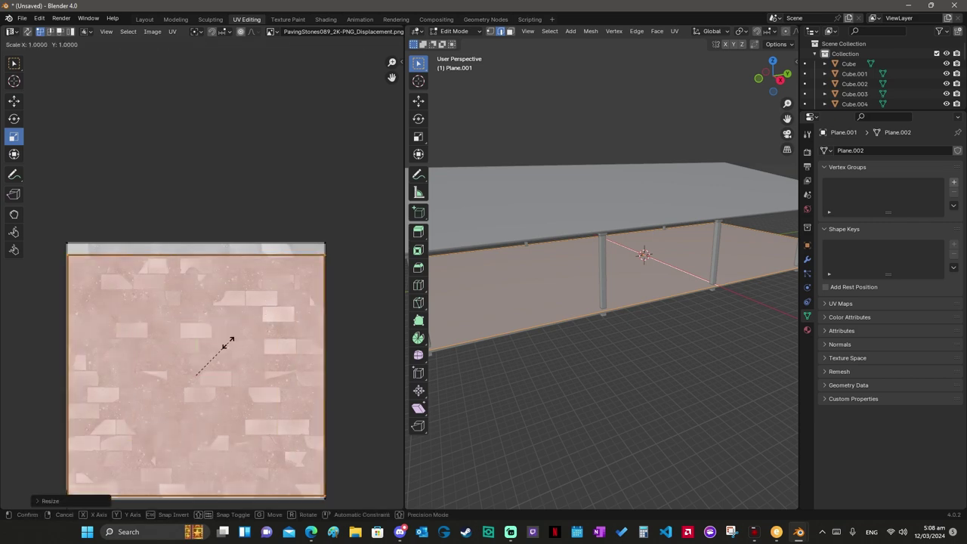
{"action": "left_click", "coordinate": [227, 344]}
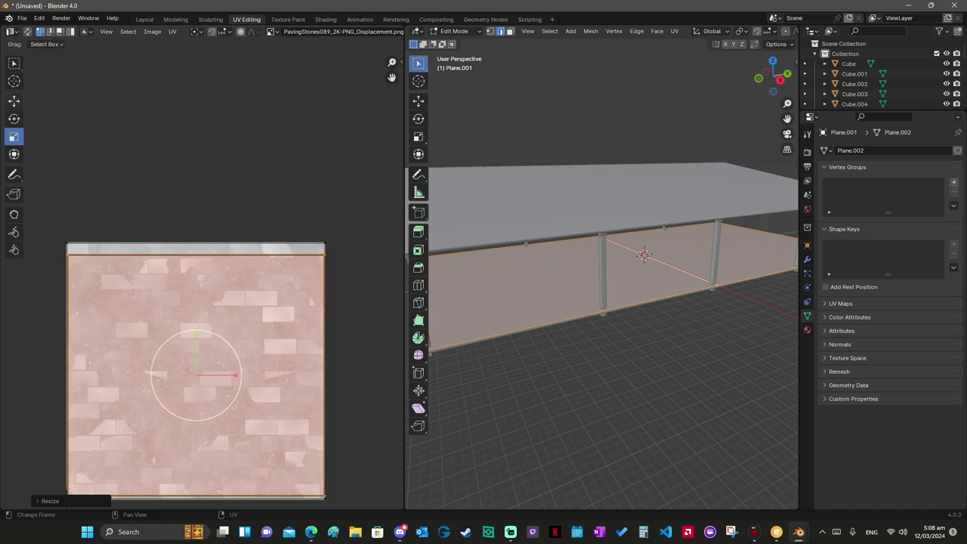
Step: Fine-tune the position and size of all floor UVs until they fill the image
{"action": "left_click", "coordinate": [14, 100]}
{"action": "left_click", "coordinate": [199, 378]}
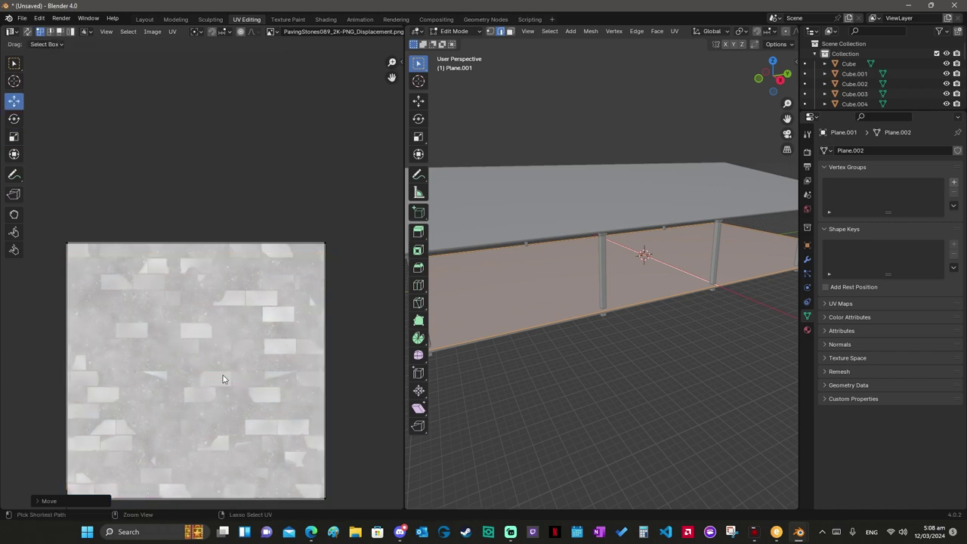
{"action": "key", "text": "a"}
{"action": "key", "text": "g"}
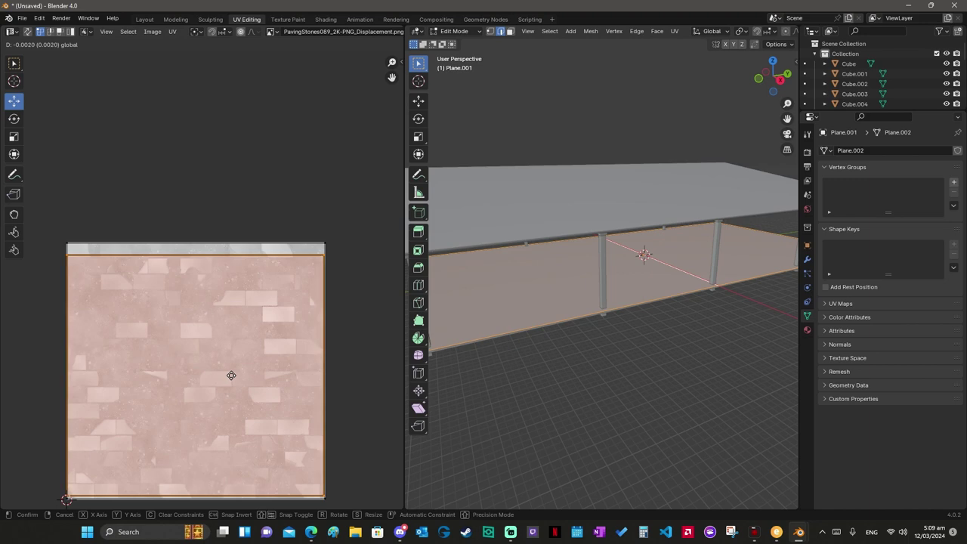
{"action": "left_click", "coordinate": [231, 376]}
{"action": "left_click_drag", "start_coordinate": [194, 349], "coordinate": [193, 344]}
{"action": "key", "text": "s"}
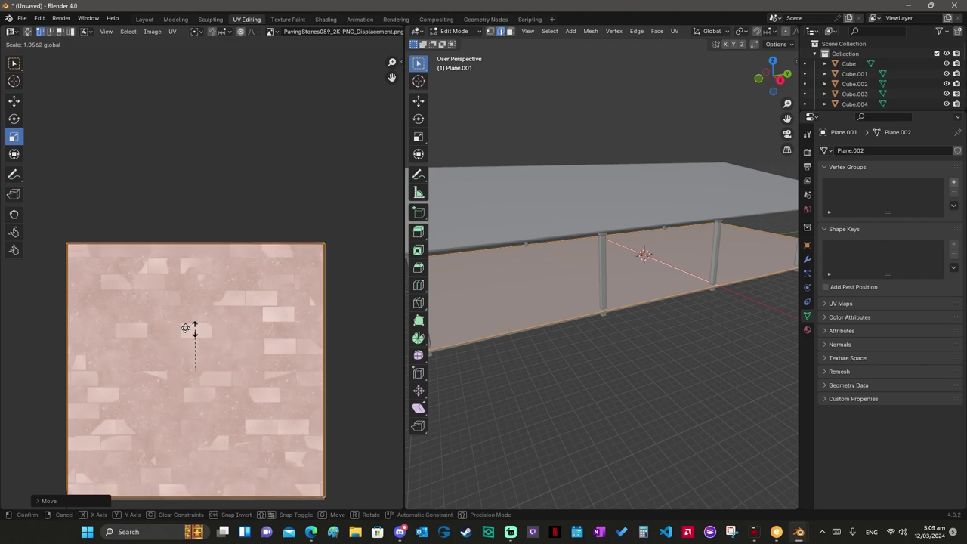
{"action": "left_click", "coordinate": [193, 331]}
{"action": "key", "text": "g"}
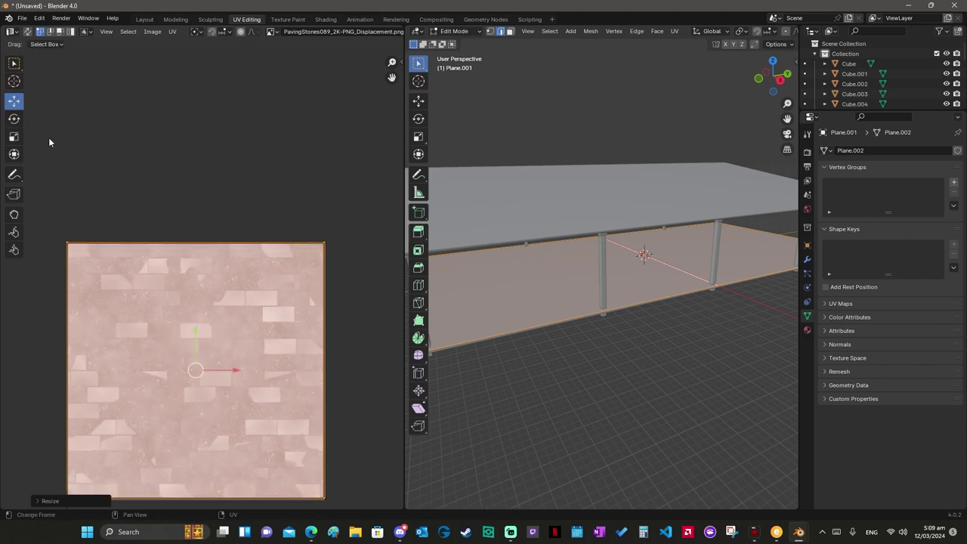
{"action": "left_click", "coordinate": [195, 337]}
{"action": "key", "text": "g"}
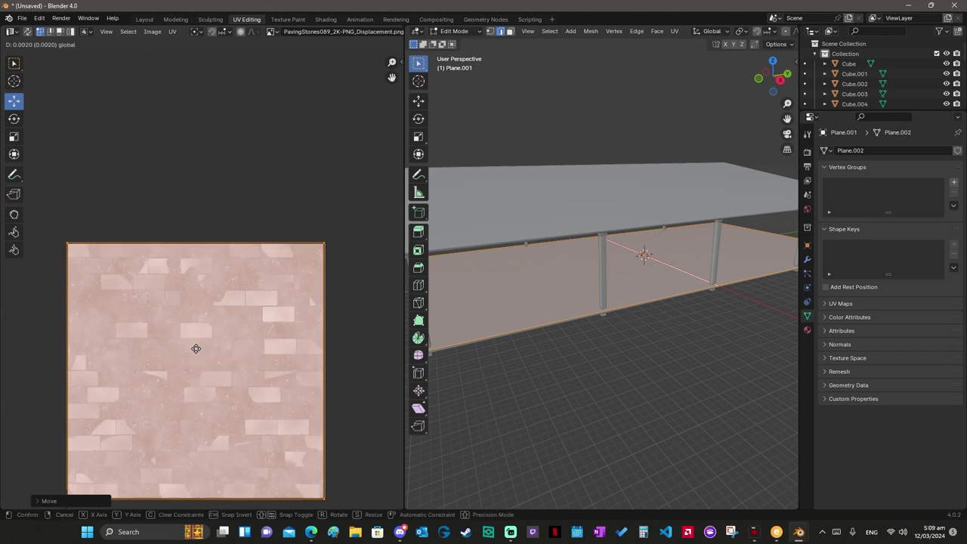
{"action": "left_click", "coordinate": [196, 348]}
Step: Return the floor to Object Mode and view it in the Shading workspace
{"action": "key", "text": "alt+a"}
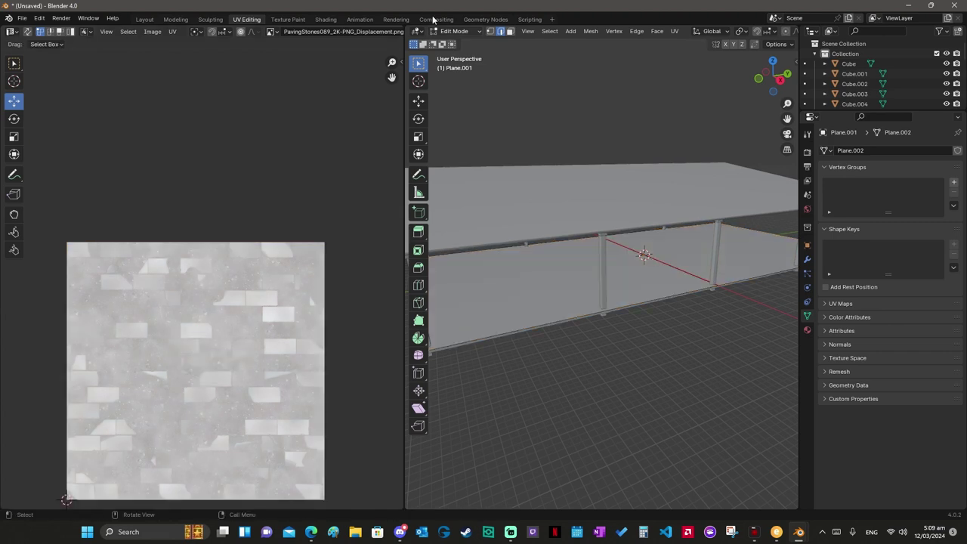
{"action": "left_click", "coordinate": [454, 31]}
{"action": "left_click", "coordinate": [456, 35]}
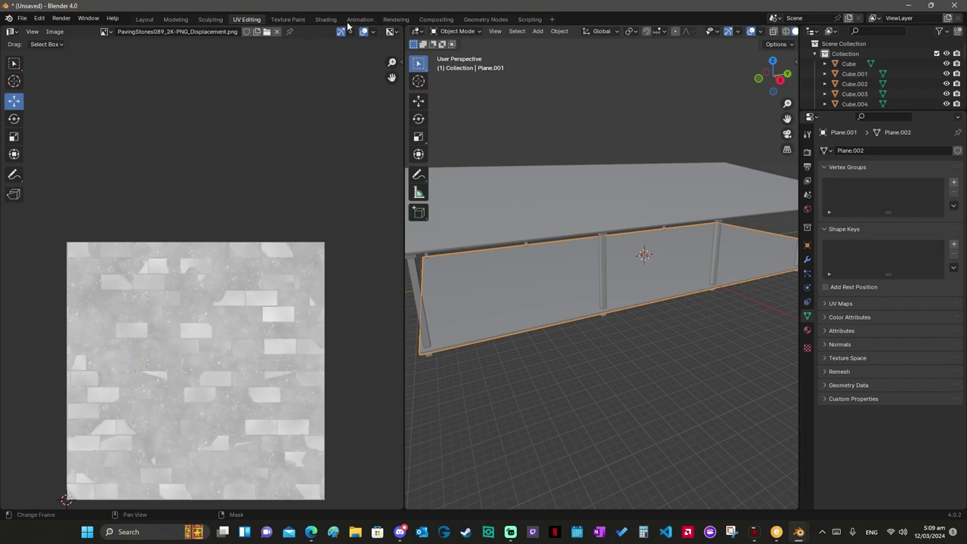
{"action": "left_click", "coordinate": [175, 20]}
{"action": "middle_click_drag", "start_coordinate": [210, 54], "coordinate": [210, 54]}
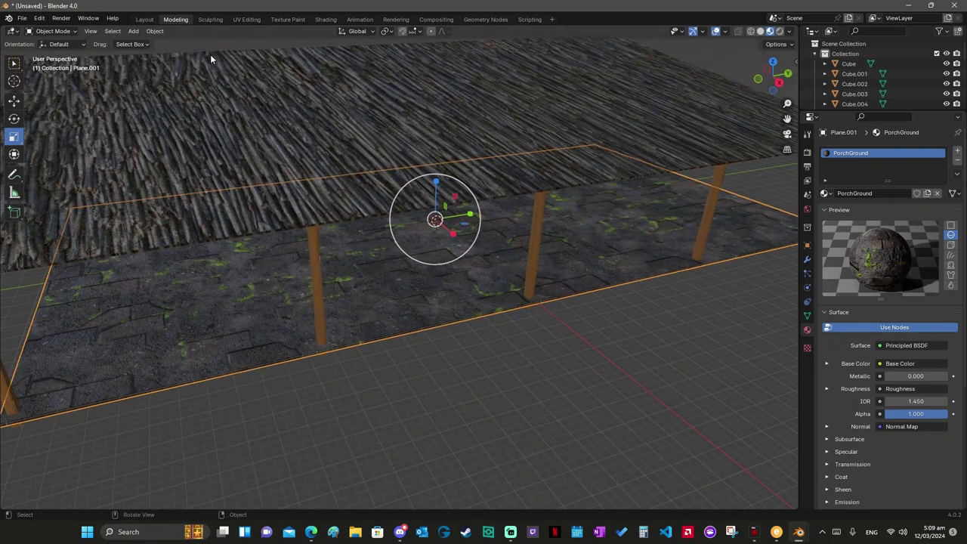
{"action": "left_click", "coordinate": [326, 19]}
Step: Delete the old texture nodes and build the floor material from the four monastery_stone_floor_4k textures
{"action": "left_click_drag", "start_coordinate": [255, 259], "coordinate": [442, 474]}
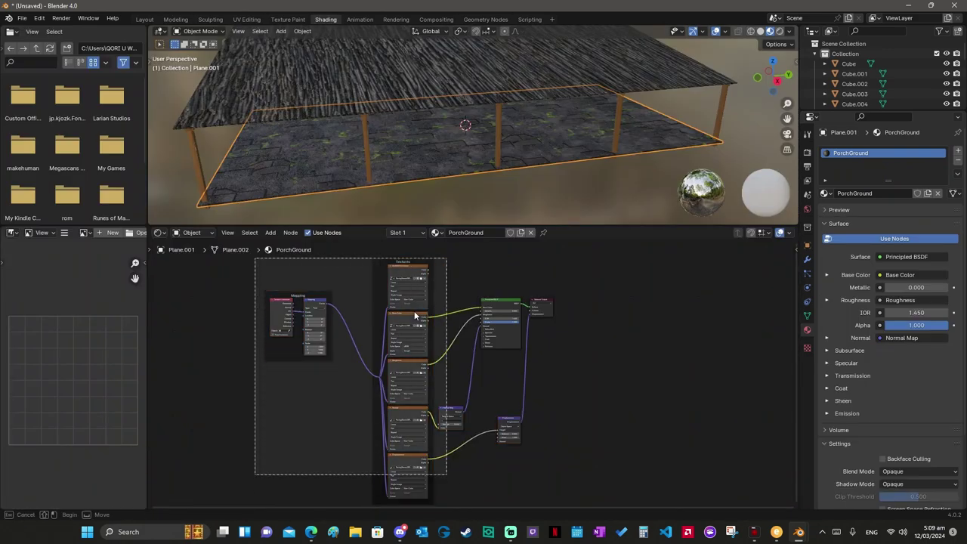
{"action": "key", "text": "Delete"}
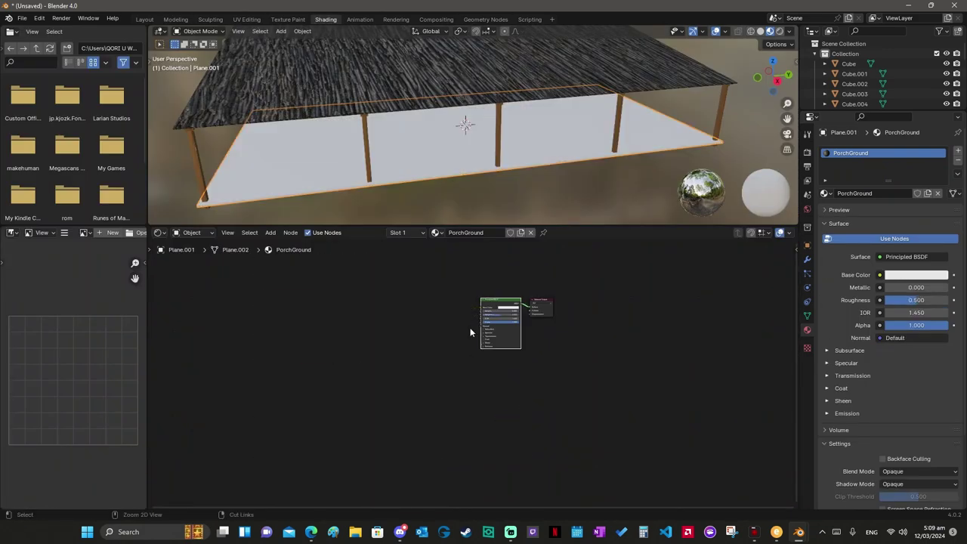
{"action": "key", "text": "ctrl+shift+t"}
{"action": "key", "text": "BackSpace"}
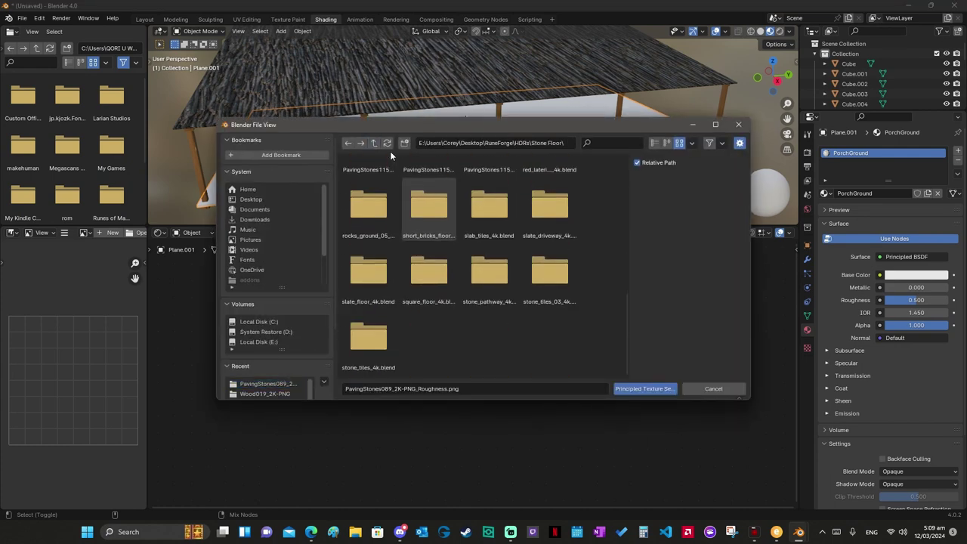
{"action": "scroll", "coordinate": [390, 151], "scroll_direction": "up", "scroll_amount": 3}
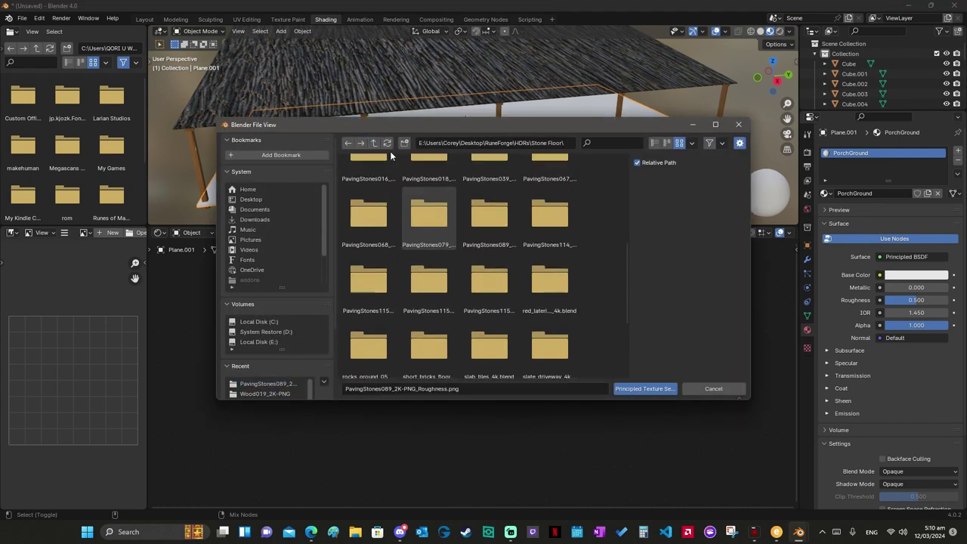
{"action": "key", "text": "Left"}
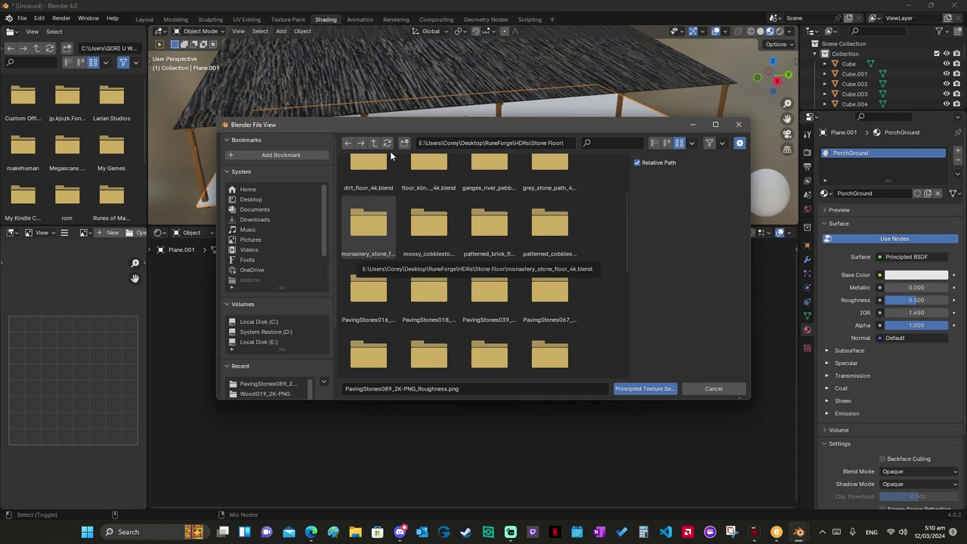
{"action": "key", "text": "Return"}
{"action": "key", "text": "Return"}
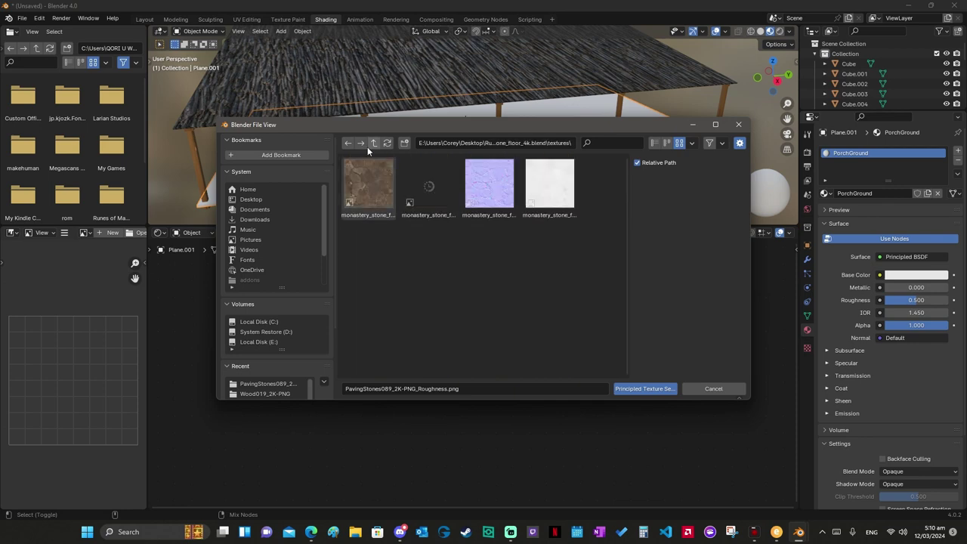
{"action": "left_click_drag", "start_coordinate": [368, 147], "coordinate": [627, 386]}
{"action": "left_click", "coordinate": [627, 387]}
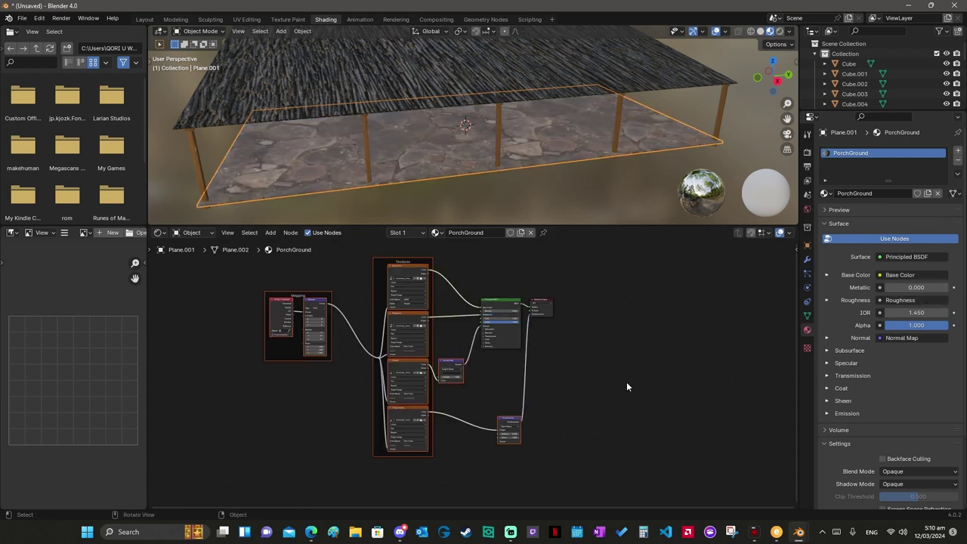
Step: Undo that setup and load all four brick_moss_001_4k texture images into PorchGround instead
{"action": "key", "text": "ctrl+z"}
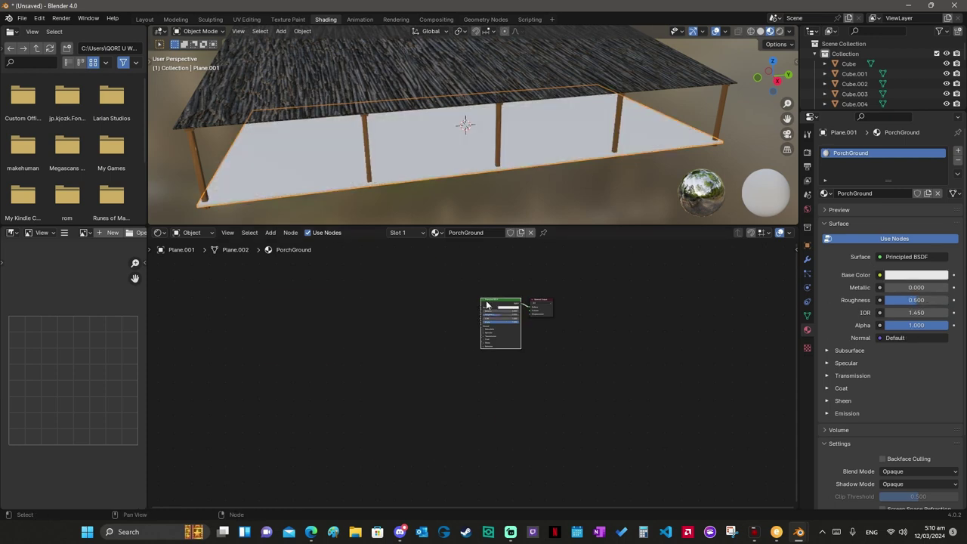
{"action": "key", "text": "ctrl+shift+t"}
{"action": "key", "text": "BackSpace"}
{"action": "left_click", "coordinate": [374, 143]}
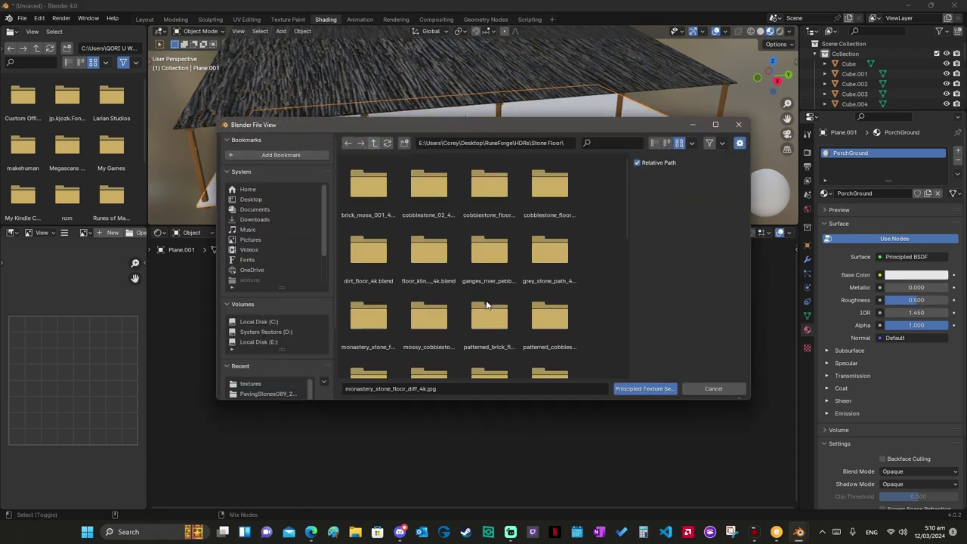
{"action": "double_click", "coordinate": [369, 181]}
{"action": "double_click", "coordinate": [369, 185]}
{"action": "key", "text": "a"}
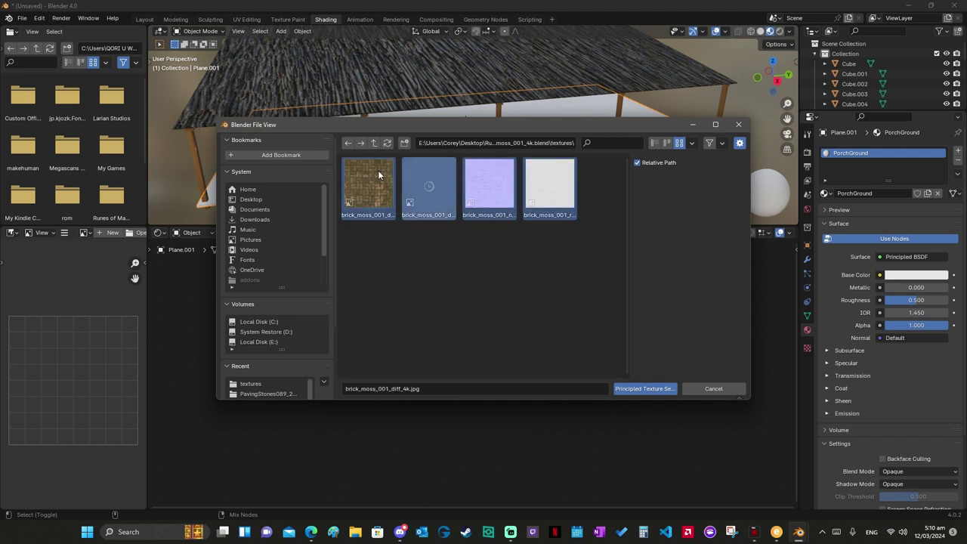
{"action": "left_click", "coordinate": [657, 389]}
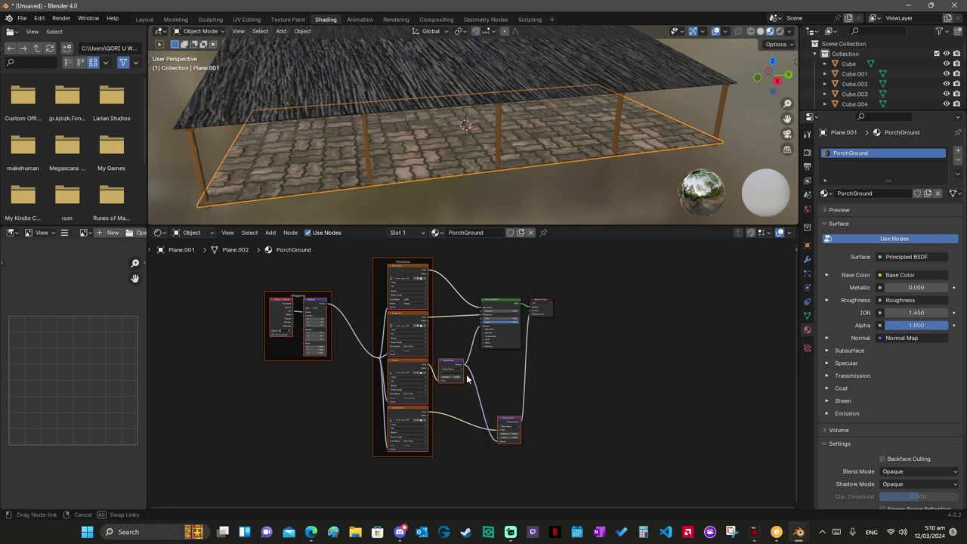
Step: Drag the PorchGround Metallic value up to about 0.8, then select a wooden post
{"action": "left_click_drag", "start_coordinate": [494, 318], "coordinate": [513, 318]}
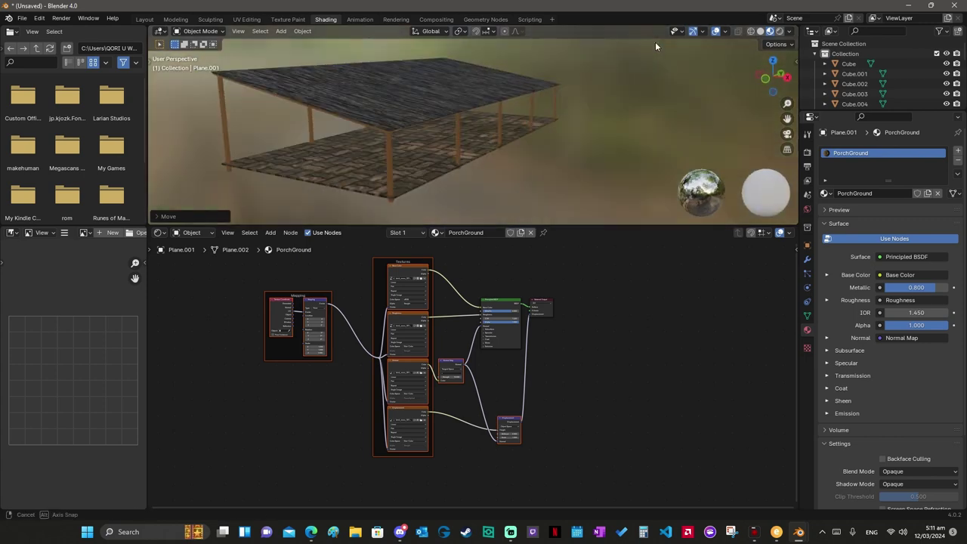
{"action": "left_click", "coordinate": [478, 163]}
{"action": "left_click", "coordinate": [200, 31]}
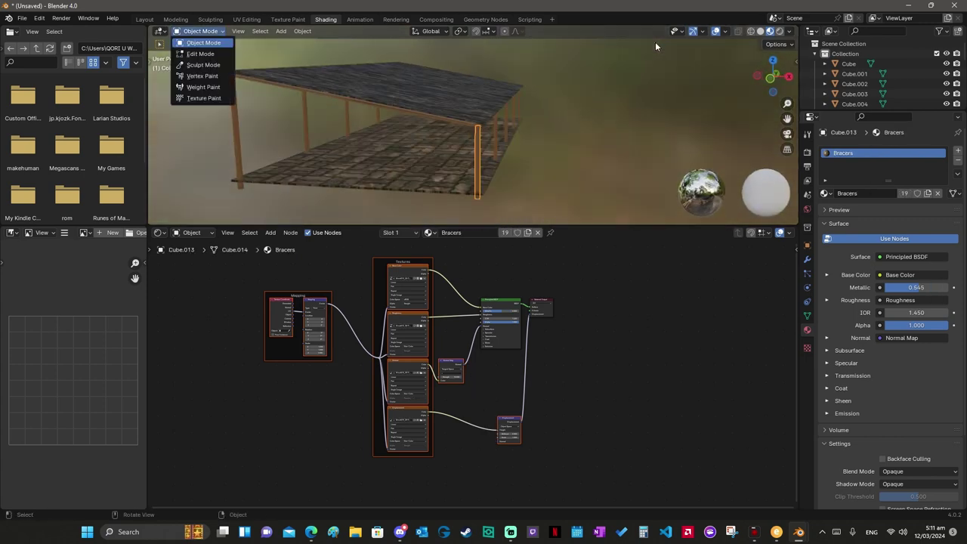
Step: In the Modeling workspace, select the porch posts in Object Mode
{"action": "left_click", "coordinate": [200, 31]}
{"action": "left_click", "coordinate": [176, 18]}
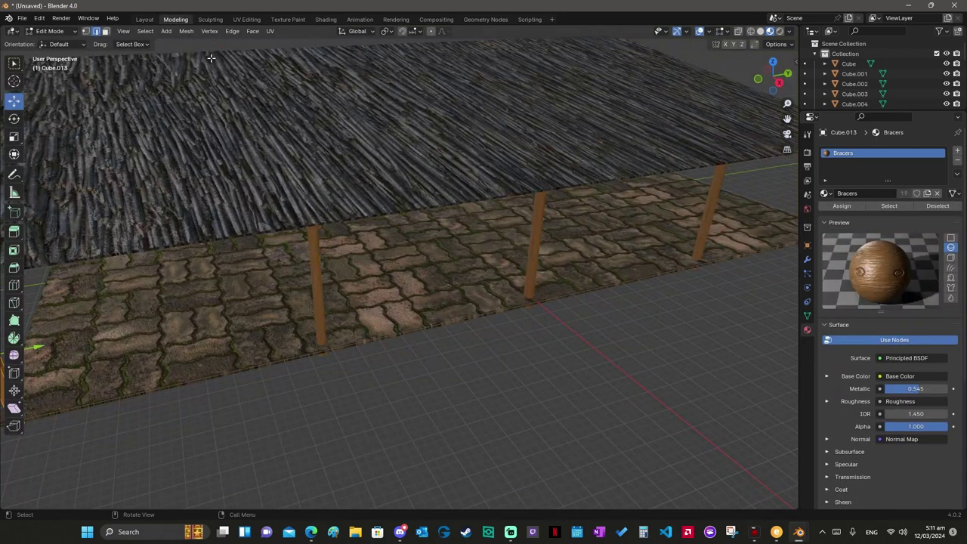
{"action": "middle_click_drag", "start_coordinate": [302, 151], "coordinate": [212, 58]}
{"action": "key", "text": "b"}
{"action": "key", "text": "Escape"}
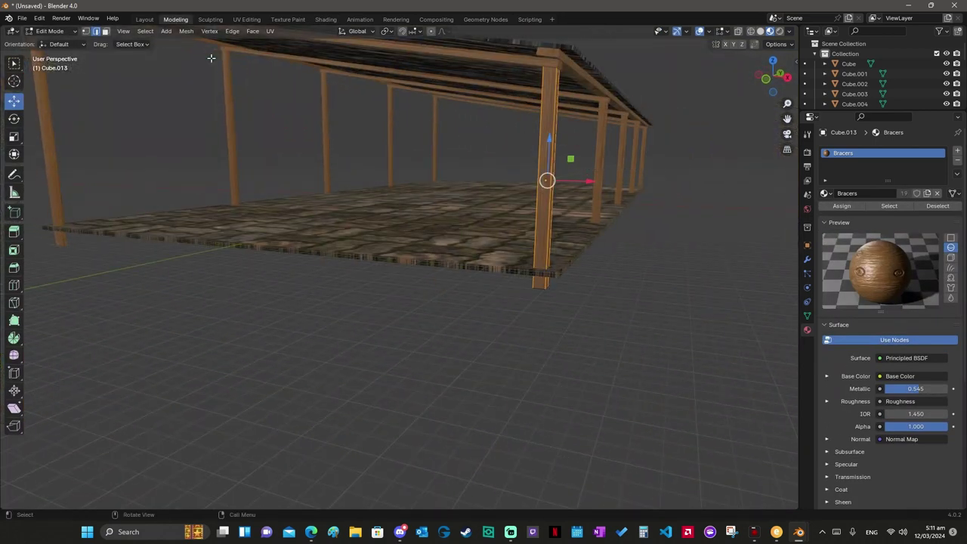
{"action": "key", "text": "Tab"}
{"action": "left_click_drag", "start_coordinate": [499, 145], "coordinate": [643, 157]}
Step: Shorten the selected posts along Z and slide and lower them toward the floor
{"action": "key", "text": "s"}
{"action": "key", "text": "z"}
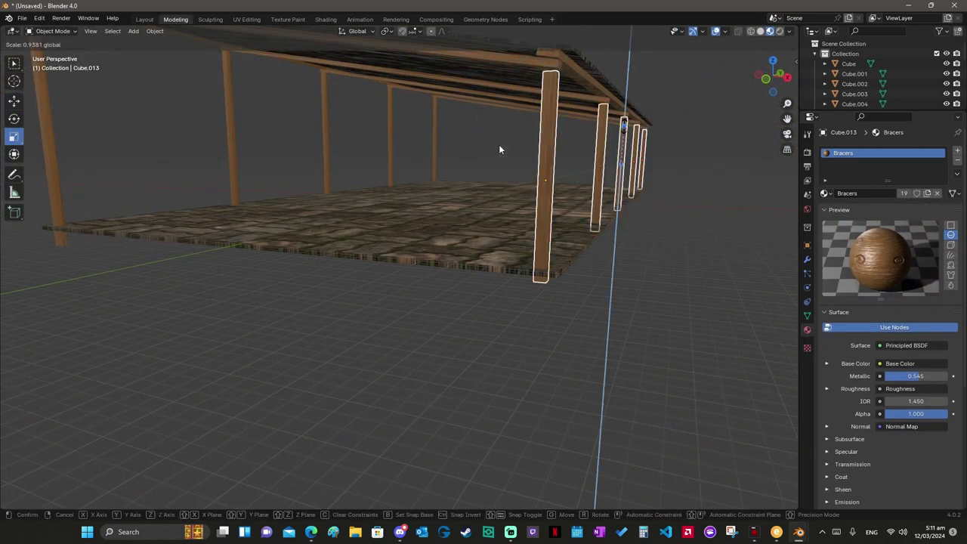
{"action": "left_click", "coordinate": [624, 127]}
{"action": "key", "text": "shift+space"}
{"action": "key", "text": "g"}
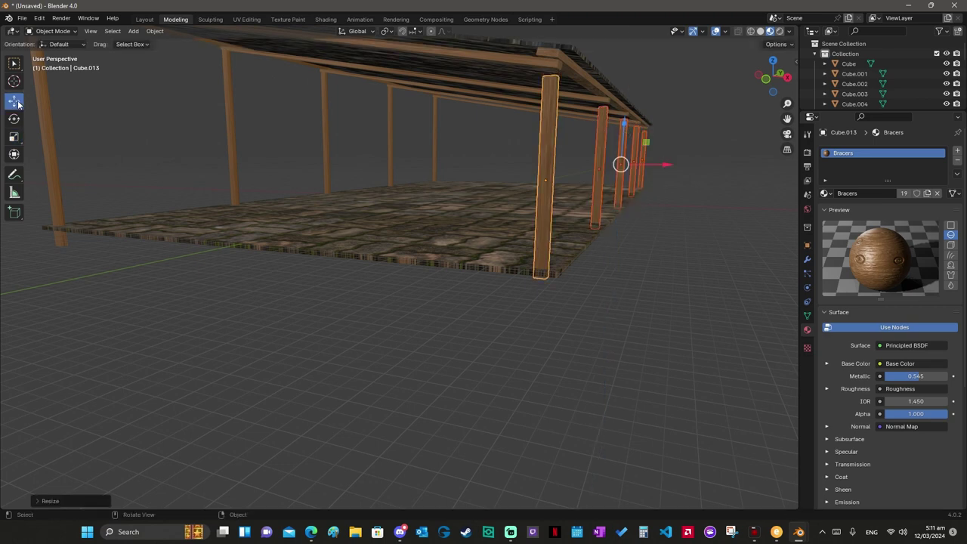
{"action": "left_click_drag", "start_coordinate": [650, 160], "coordinate": [624, 139]}
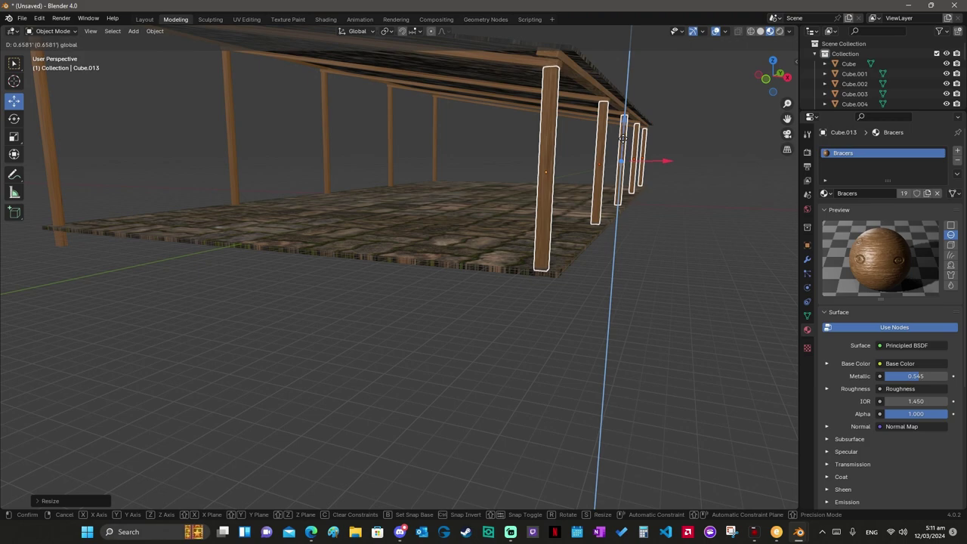
{"action": "left_click_drag", "start_coordinate": [623, 139], "coordinate": [622, 129]}
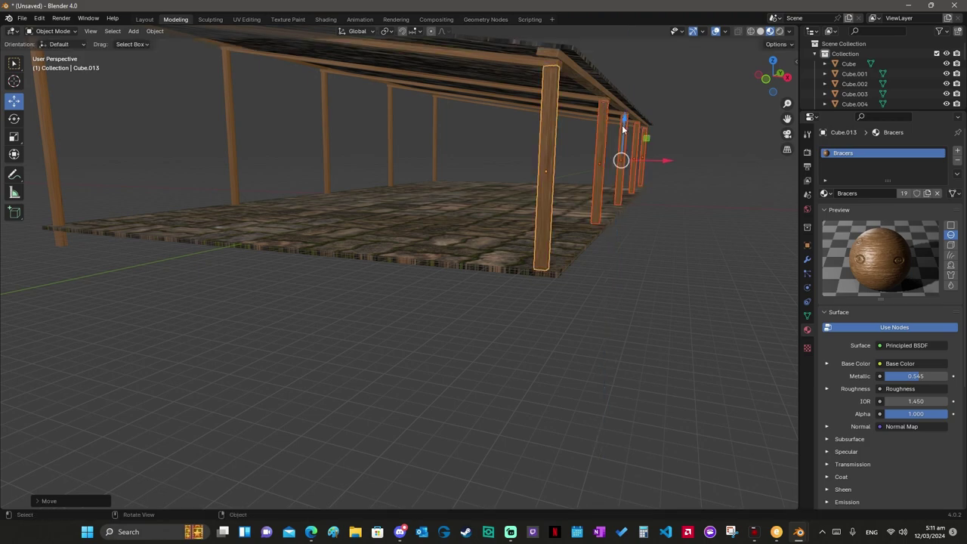
{"action": "middle_click_drag", "start_coordinate": [622, 128], "coordinate": [623, 130]}
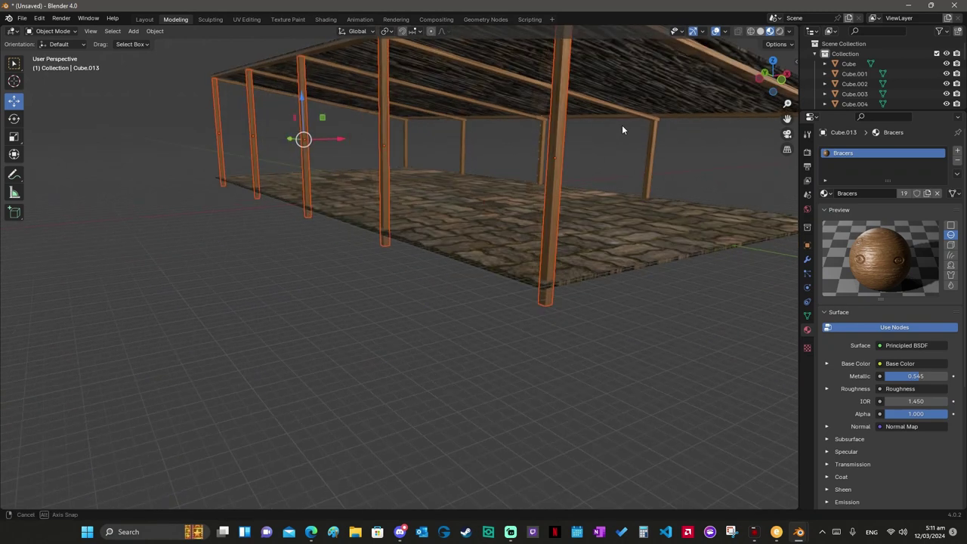
{"action": "left_click_drag", "start_coordinate": [302, 96], "coordinate": [302, 107]}
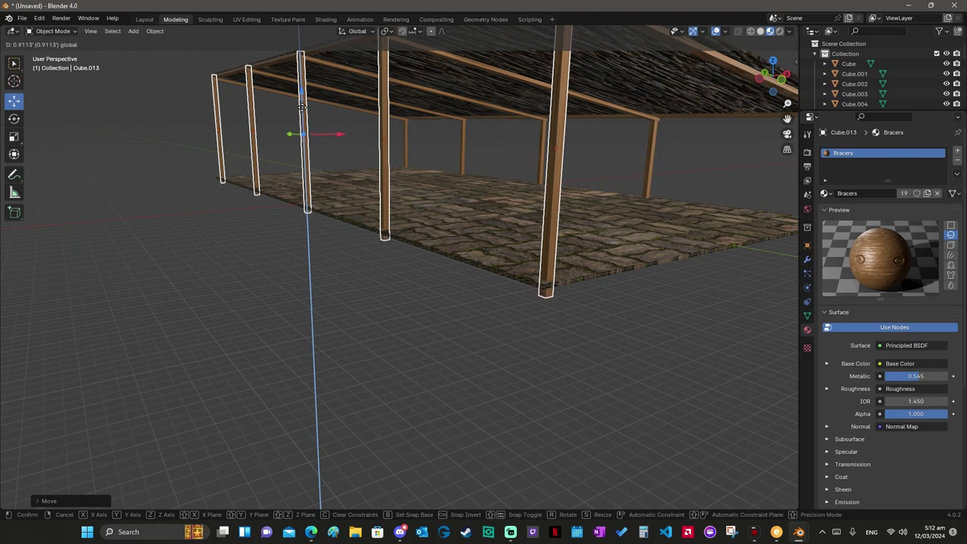
{"action": "left_click_drag", "start_coordinate": [302, 108], "coordinate": [303, 95]}
Step: Readjust the posts' height and vertical position so they stand on the floor slab
{"action": "key", "text": "shift+space"}
{"action": "key", "text": "s"}
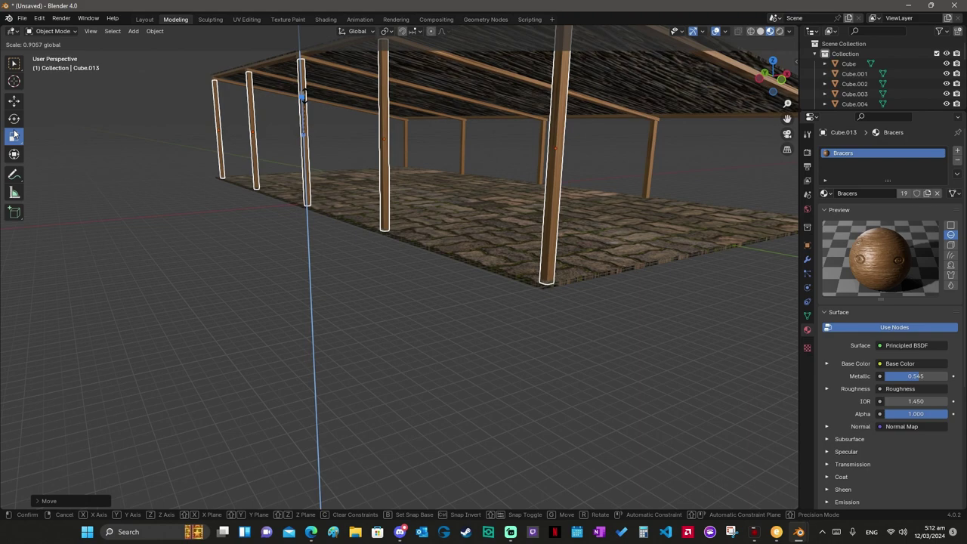
{"action": "left_click", "coordinate": [305, 94]}
{"action": "middle_click_drag", "start_coordinate": [305, 91], "coordinate": [305, 92]}
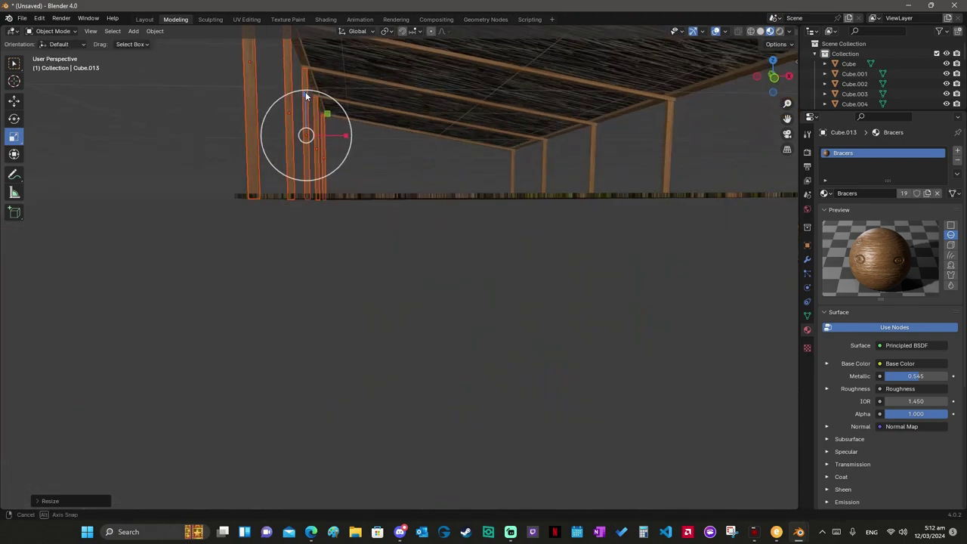
{"action": "key", "text": "ctrl+z"}
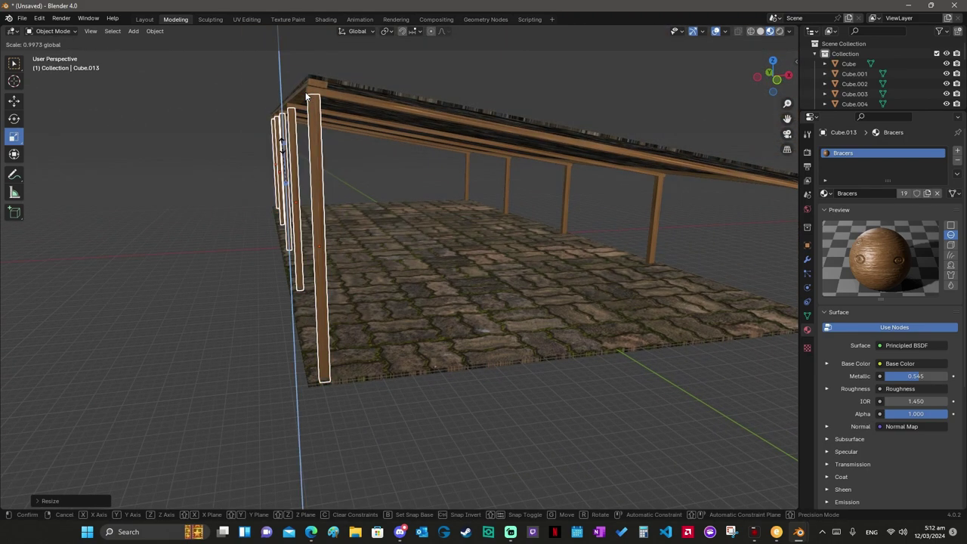
{"action": "key", "text": "ctrl+shift+z"}
{"action": "left_click", "coordinate": [15, 101]}
{"action": "left_click_drag", "start_coordinate": [284, 146], "coordinate": [281, 143]}
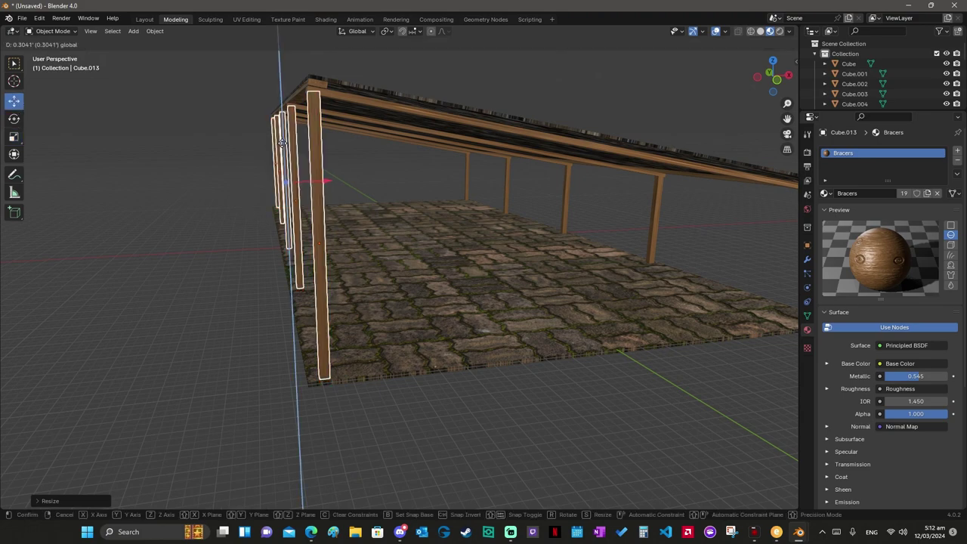
{"action": "middle_click_drag", "start_coordinate": [283, 142], "coordinate": [283, 146]}
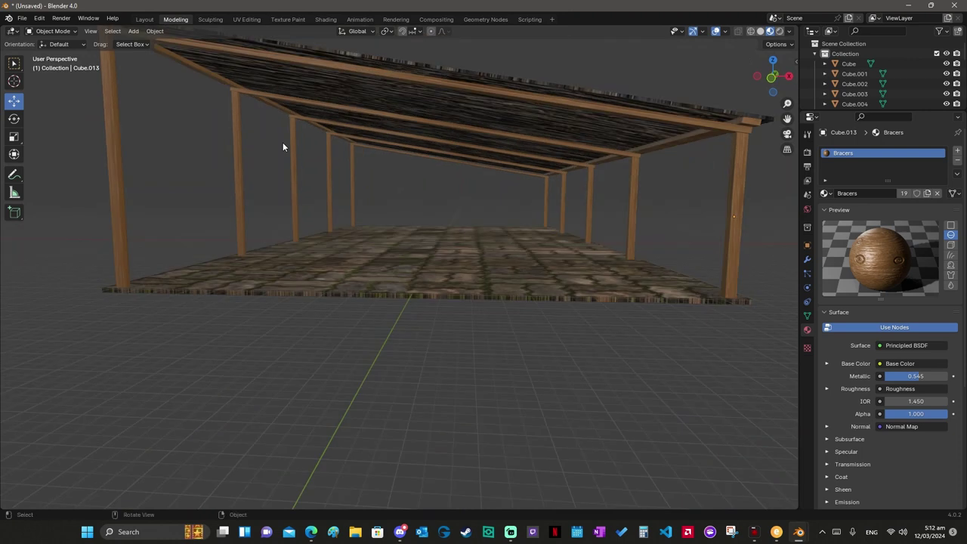
Step: Duplicate the right-hand roof beam, slide the copy along X, and raise it
{"action": "key", "text": "ctrl+z"}
{"action": "key", "text": "shift+d"}
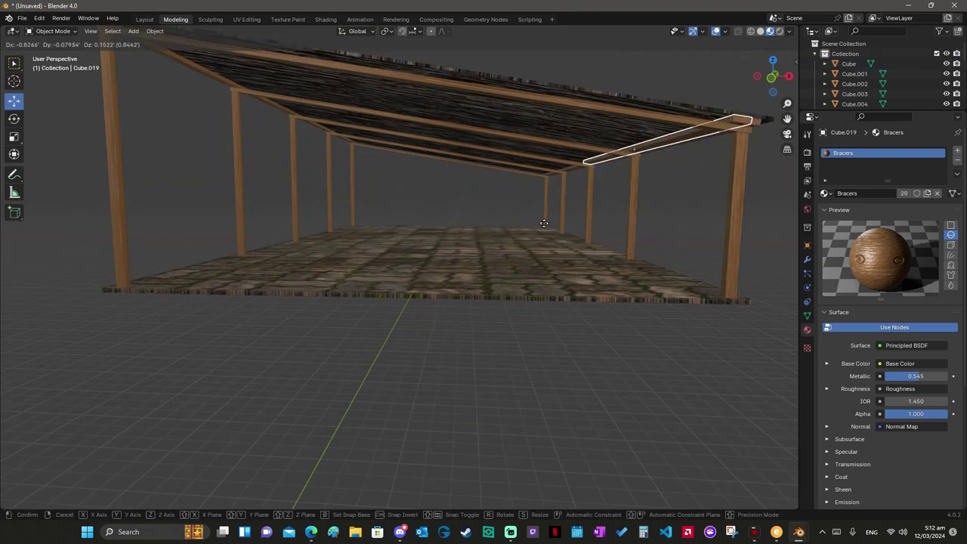
{"action": "key", "text": "x"}
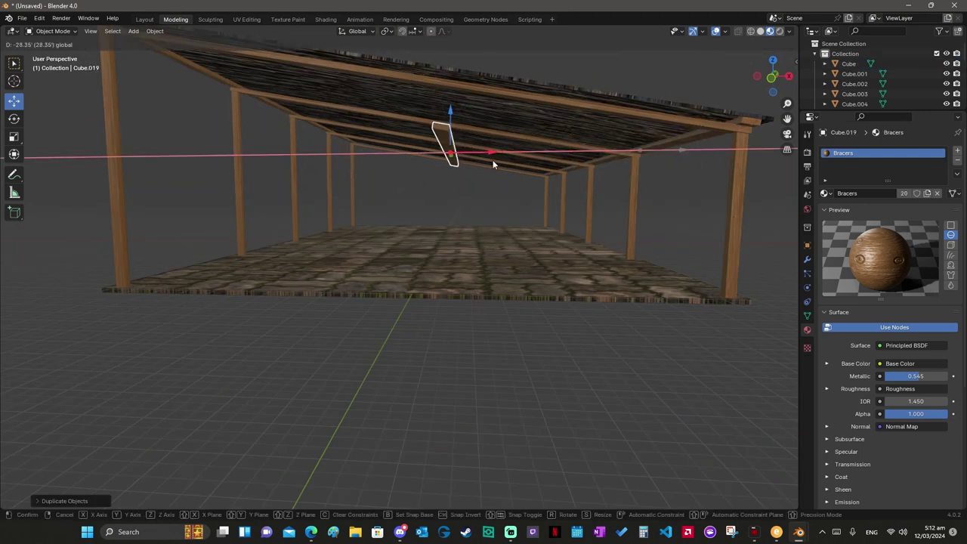
{"action": "left_click", "coordinate": [493, 160]}
{"action": "key", "text": "g"}
{"action": "key", "text": "z"}
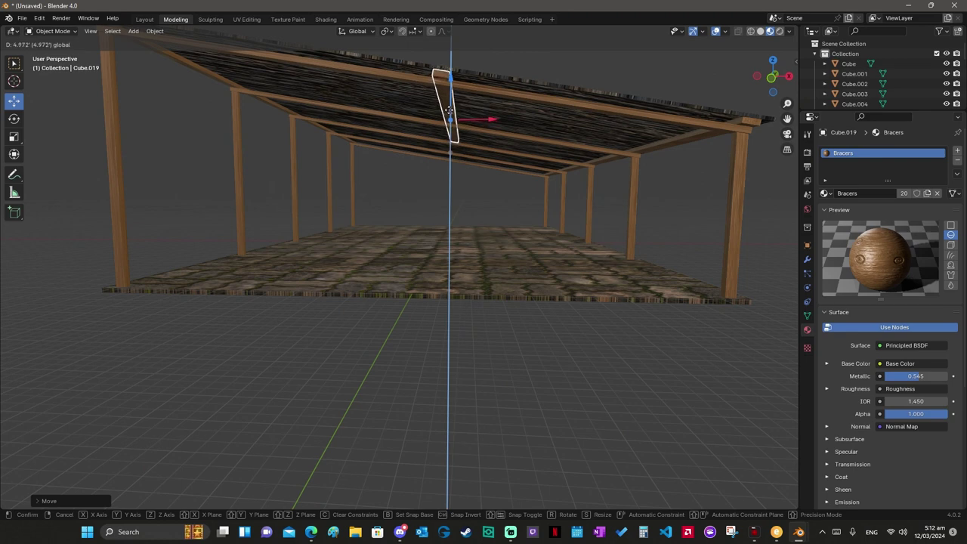
{"action": "left_click", "coordinate": [451, 78]}
Step: Raise the beam copy about 0.38 further so it sits closer under the sloped roof
{"action": "scroll", "coordinate": [451, 78], "scroll_direction": "down", "scroll_amount": 5}
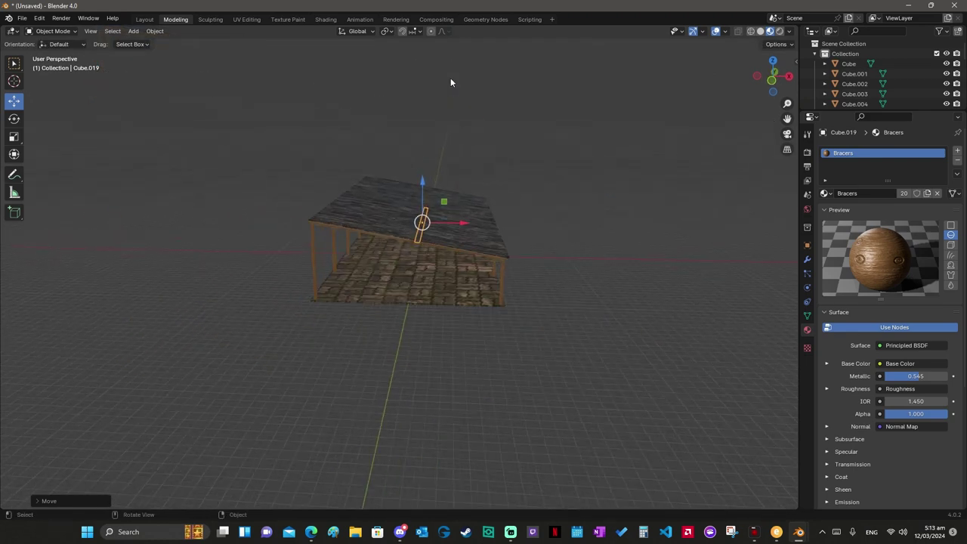
{"action": "middle_click_drag", "start_coordinate": [450, 82], "coordinate": [454, 219]}
{"action": "scroll", "coordinate": [453, 224], "scroll_direction": "up", "scroll_amount": 5}
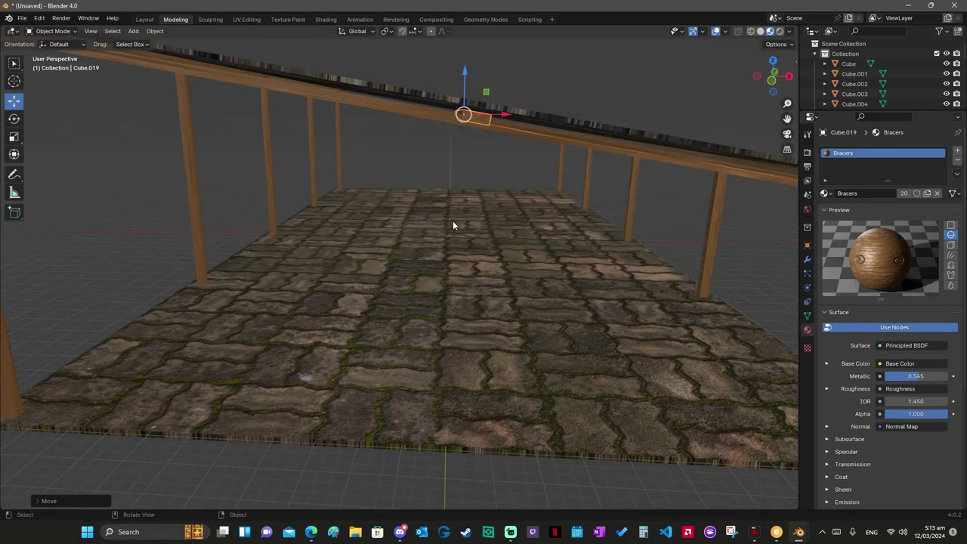
{"action": "key", "text": "g"}
{"action": "key", "text": "z"}
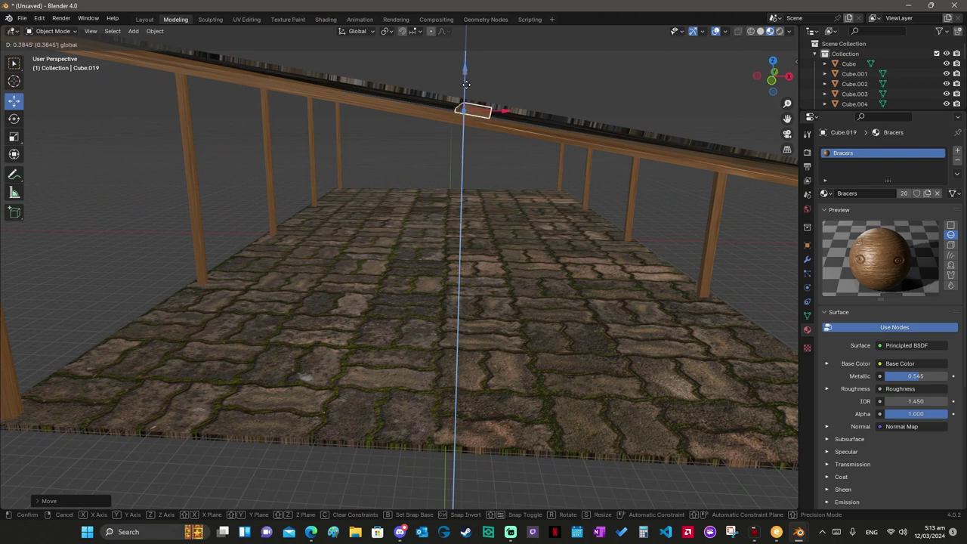
{"action": "left_click", "coordinate": [466, 83]}
{"action": "middle_click_drag", "start_coordinate": [467, 84], "coordinate": [425, 184]}
Step: Duplicate the long roof bracer as Cube.020 and slide the copy along Y under the roof
{"action": "left_click", "coordinate": [425, 182]}
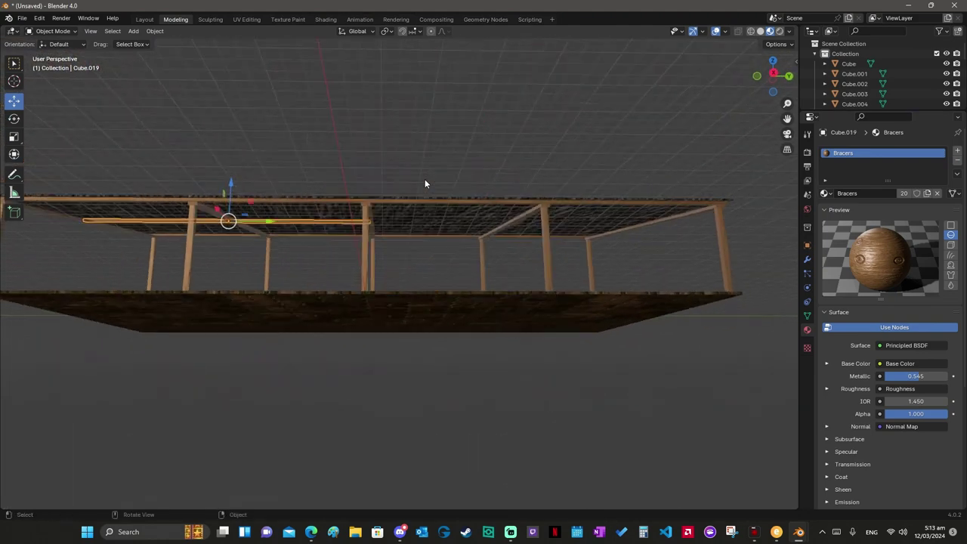
{"action": "key", "text": "shift+d"}
{"action": "right_click", "coordinate": [301, 220]}
{"action": "key", "text": "g"}
{"action": "key", "text": "y"}
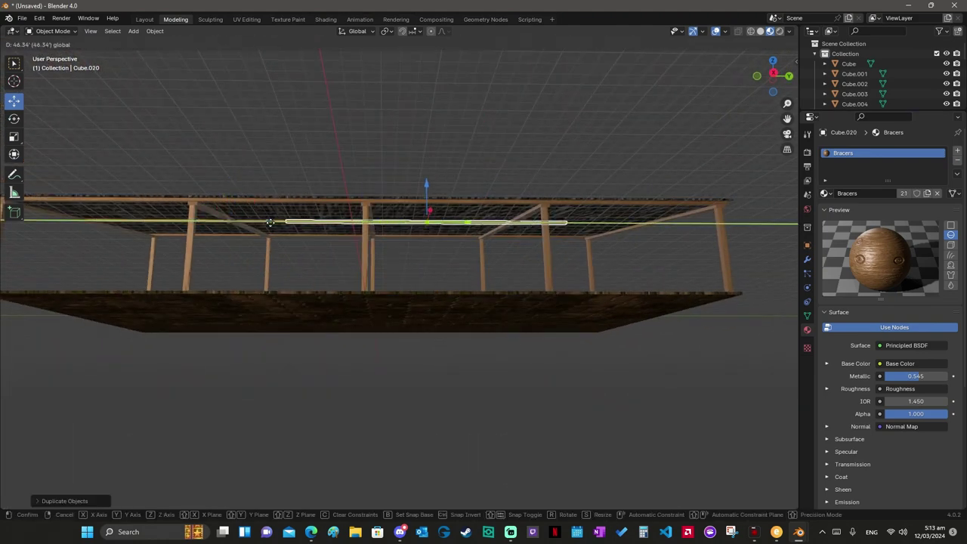
{"action": "left_click", "coordinate": [270, 222]}
{"action": "middle_click_drag", "start_coordinate": [548, 220], "coordinate": [548, 220]}
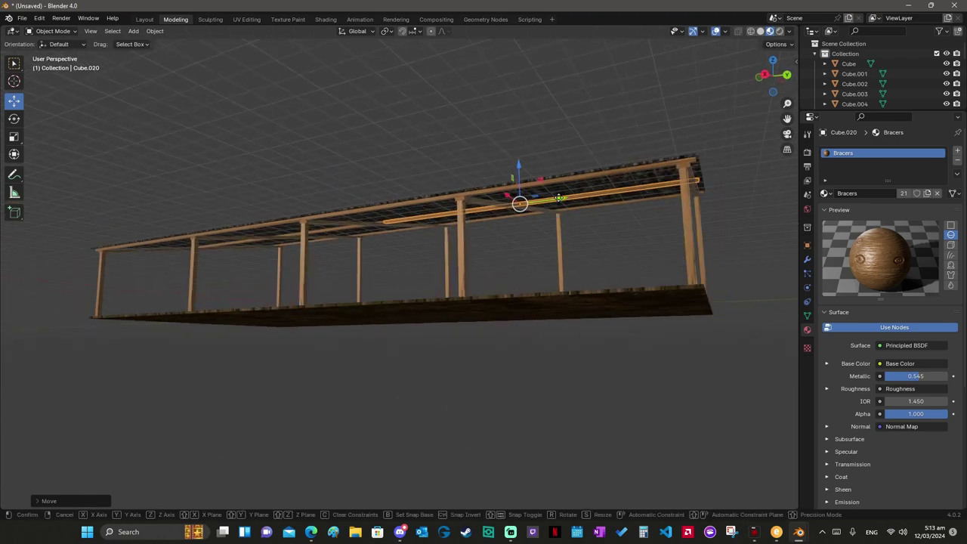
{"action": "key", "text": "g"}
{"action": "key", "text": "y"}
{"action": "left_click", "coordinate": [558, 197]}
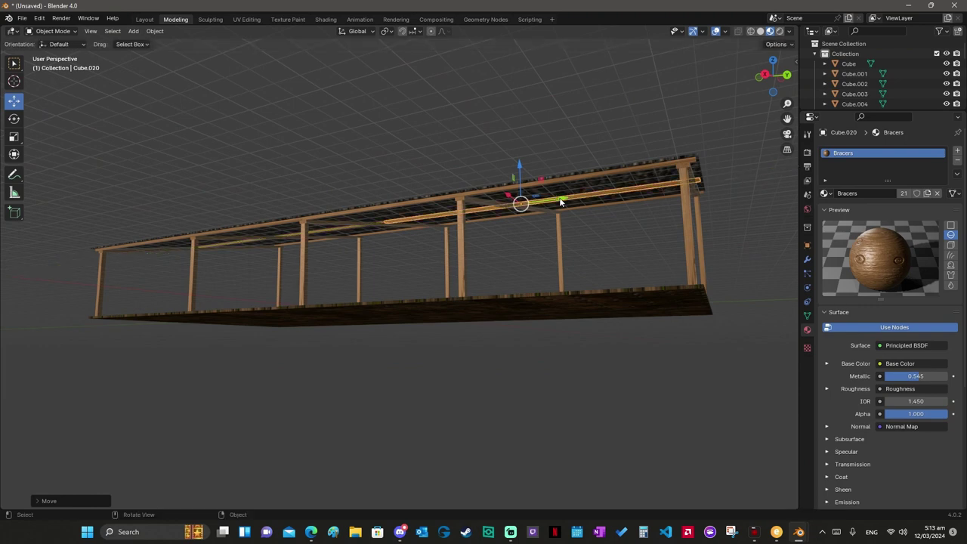